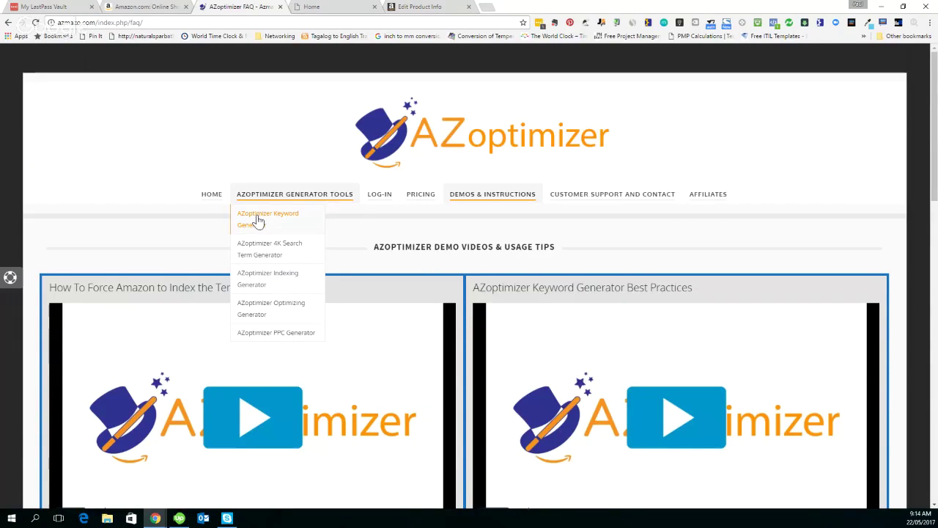
# Step: Open the AZoptimizer Keyword Generator, move the Amazon tab after it, and close the Home tab
pyautogui.click(258, 221)
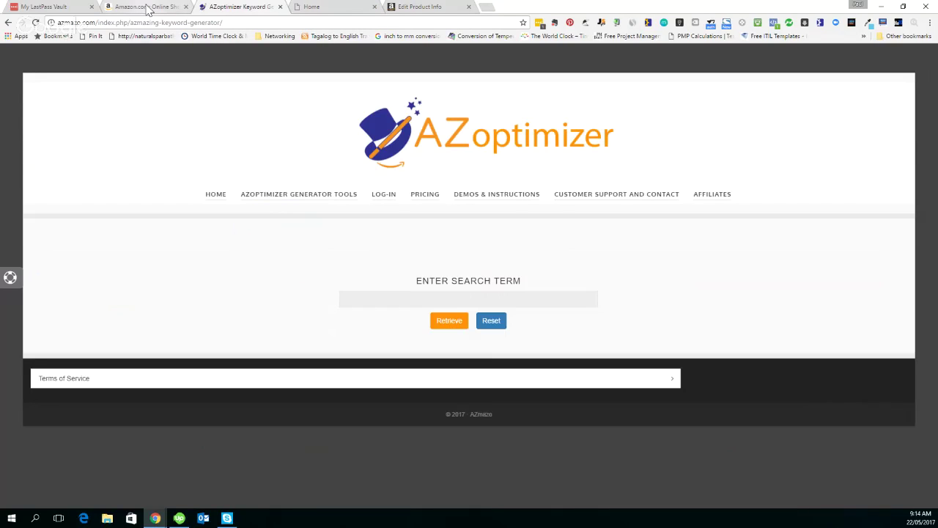
pyautogui.moveTo(146, 9); pyautogui.dragTo(293, 16)
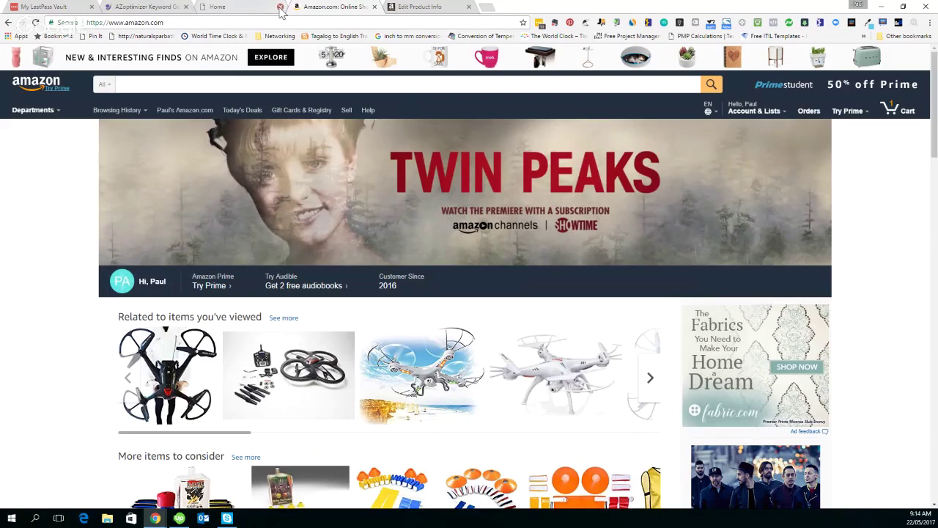
pyautogui.click(280, 7)
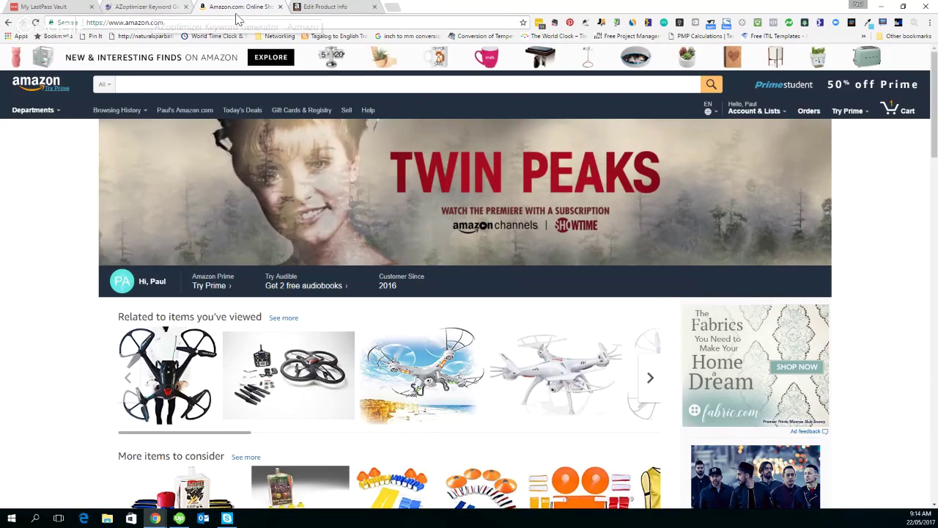
# Step: Search Amazon for 'copper bracelet' from the home page search box
pyautogui.click(178, 85)
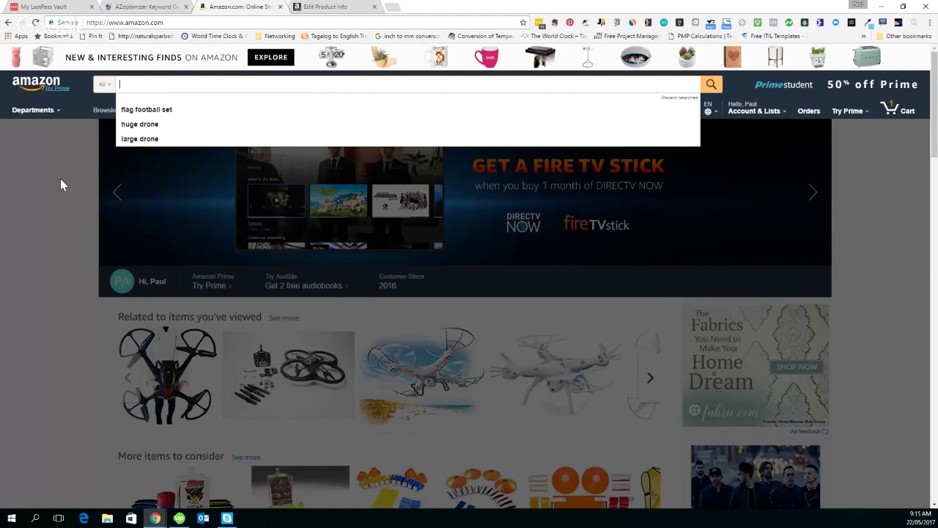
pyautogui.write('cop')
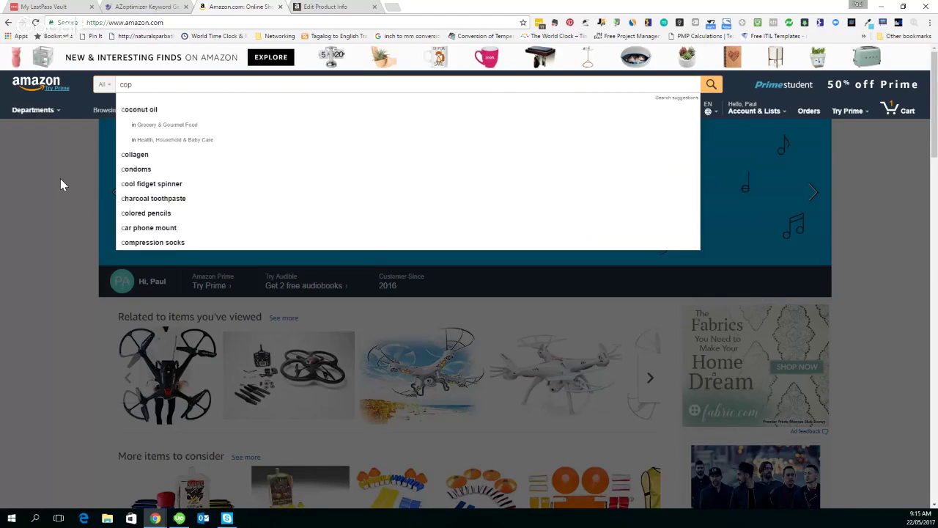
pyautogui.write('pe')
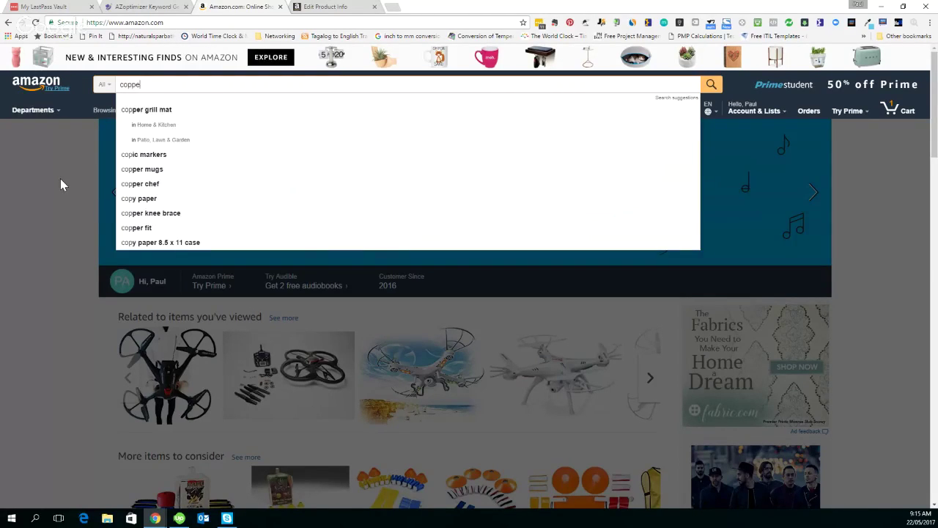
pyautogui.write('r br')
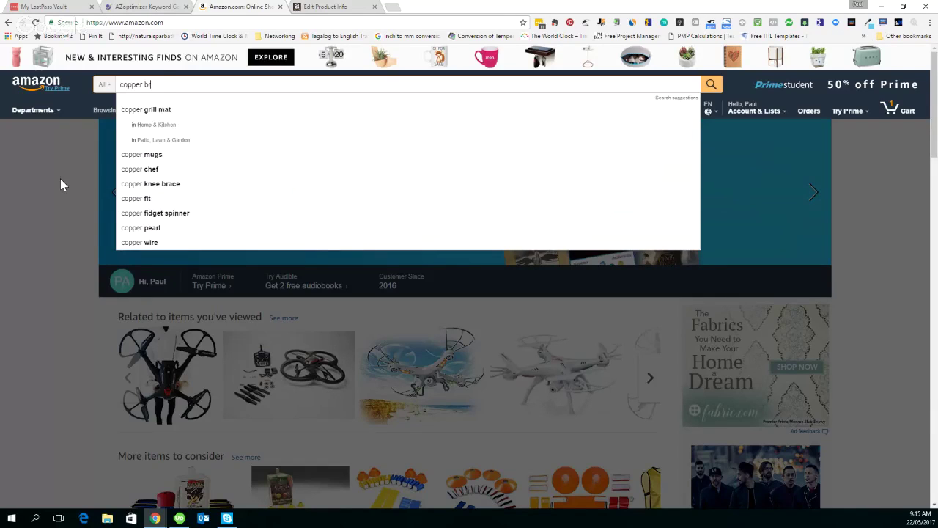
pyautogui.write('acelet')
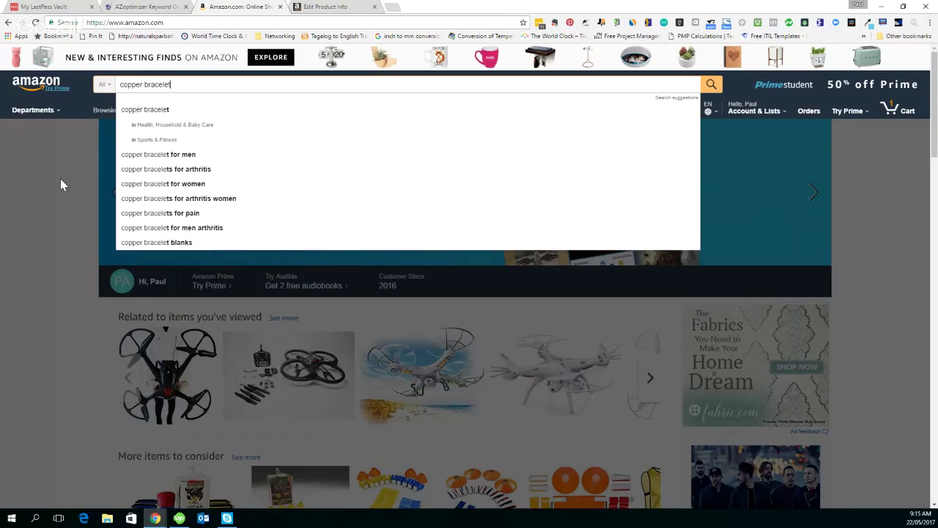
pyautogui.press('Return')
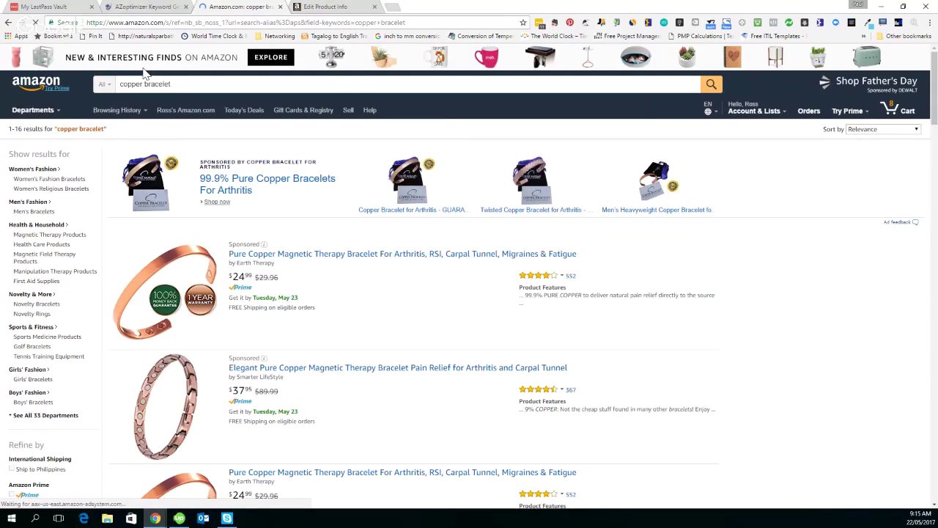
# Step: Browse down the Amazon 'copper bracelet' results and back up, then return to the AZoptimizer Keyword Generator
pyautogui.click(147, 6)
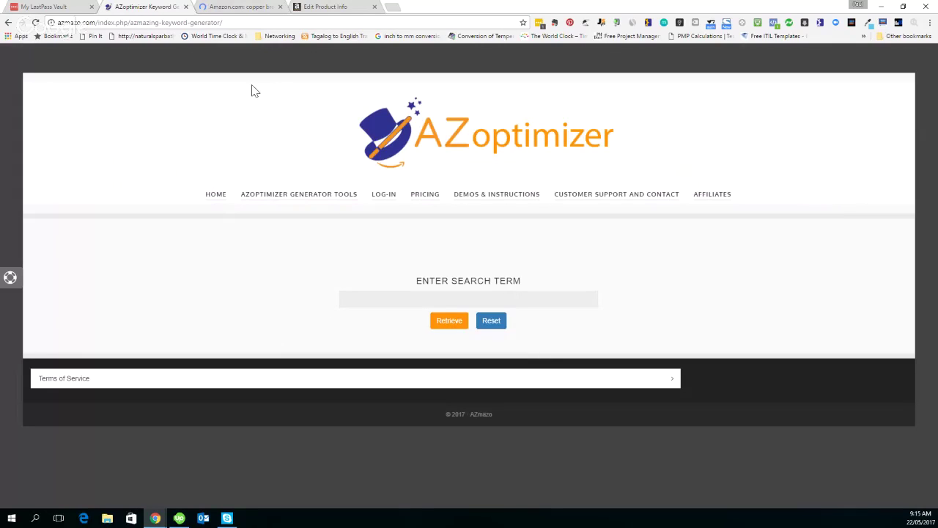
pyautogui.click(248, 9)
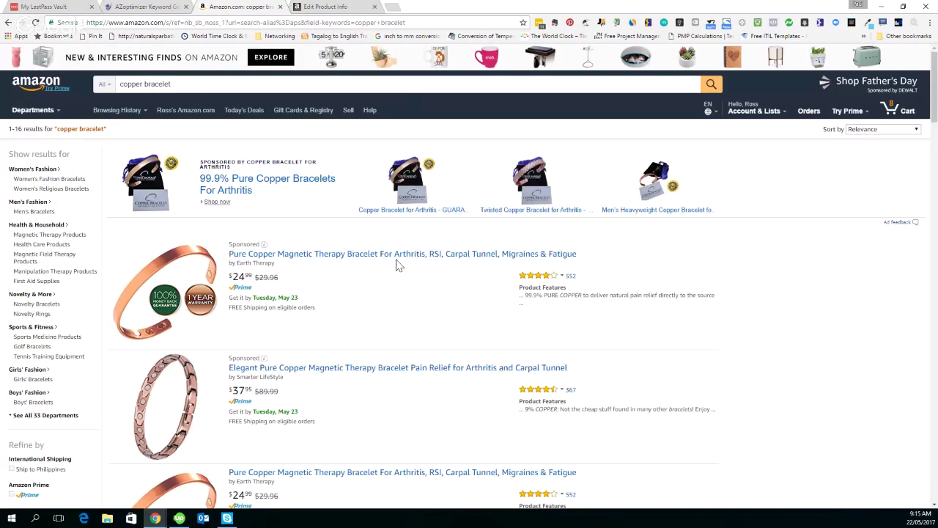
pyautogui.scroll(-1, 400, 279)
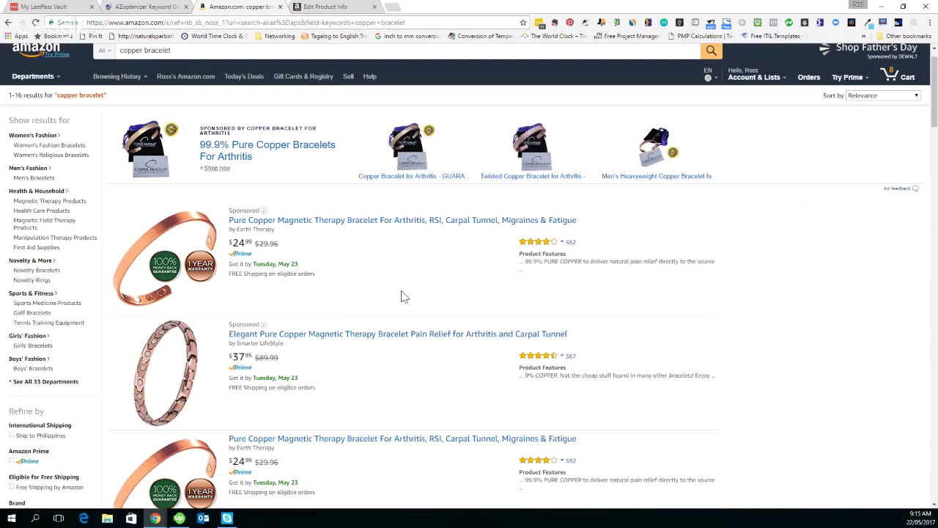
pyautogui.scroll(-1, 402, 296)
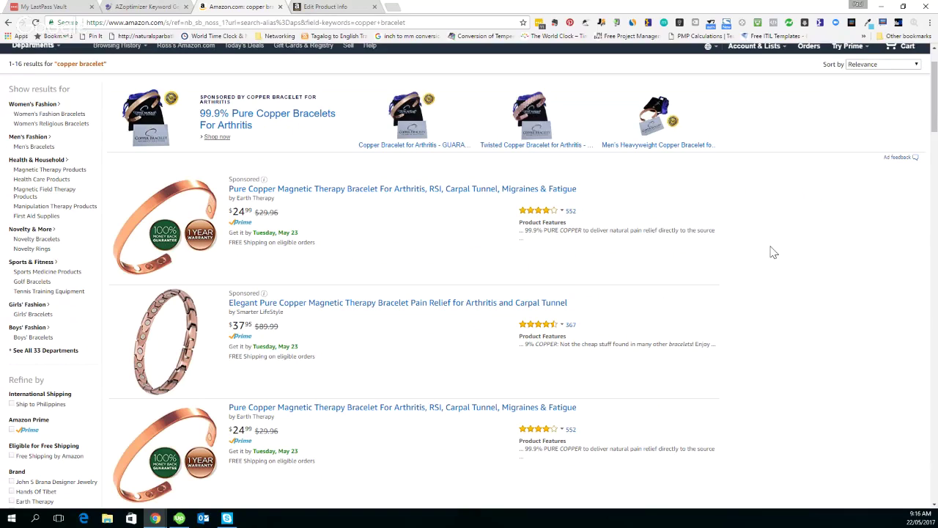
pyautogui.scroll(-1, 773, 253)
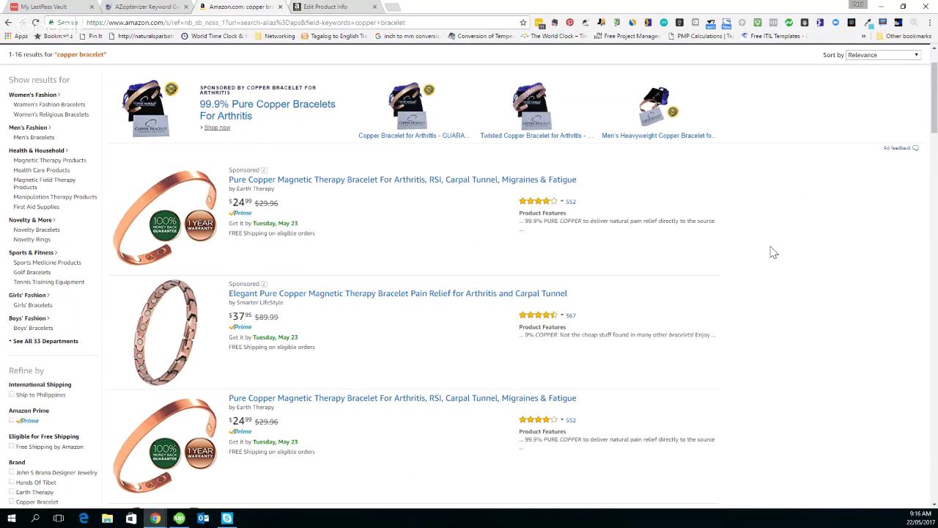
pyautogui.scroll(-3, 773, 252)
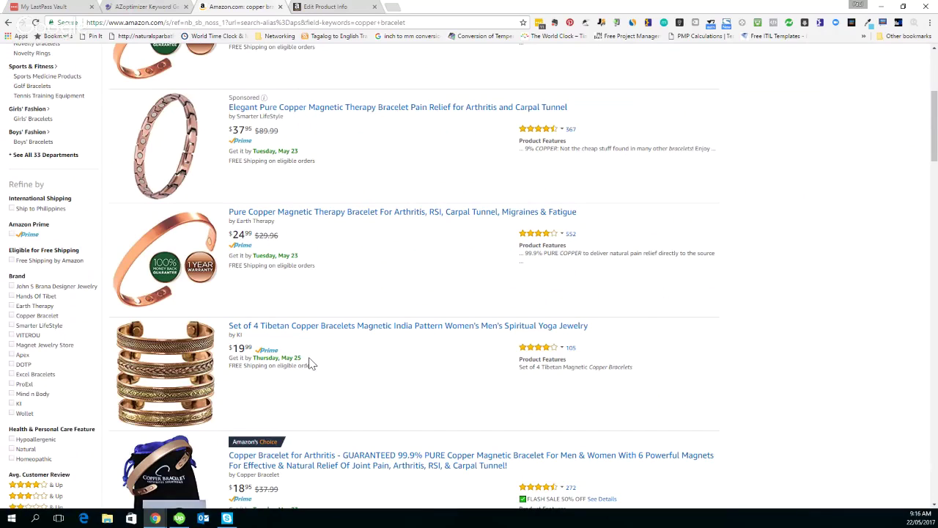
pyautogui.scroll(-3, 729, 342)
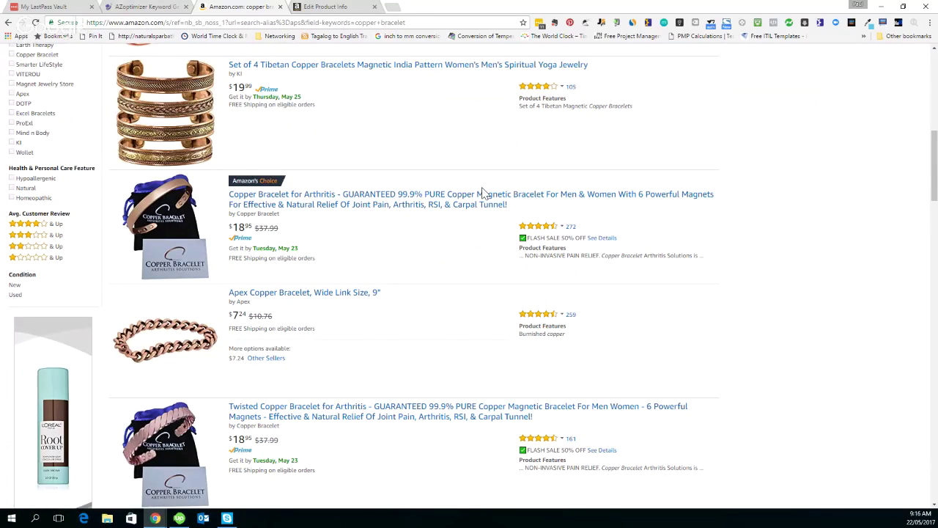
pyautogui.scroll(-3, 440, 303)
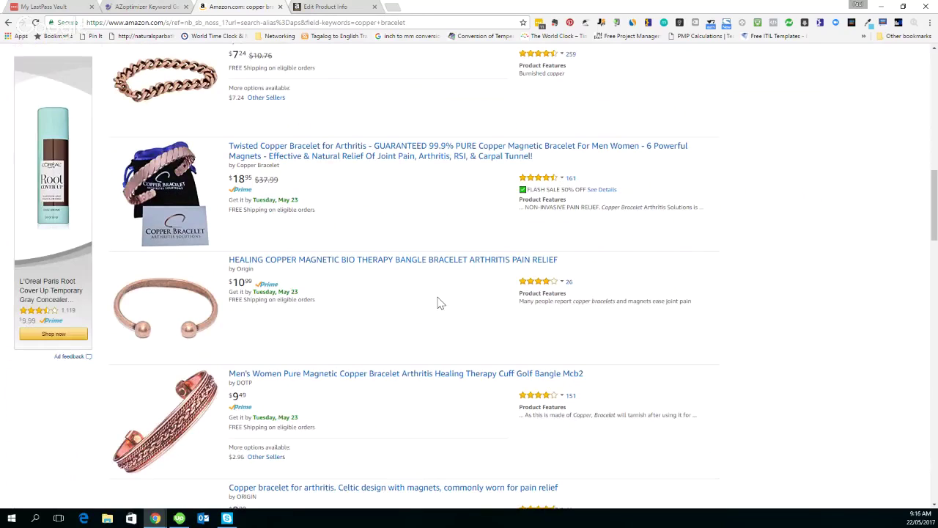
pyautogui.scroll(6, 399, 189)
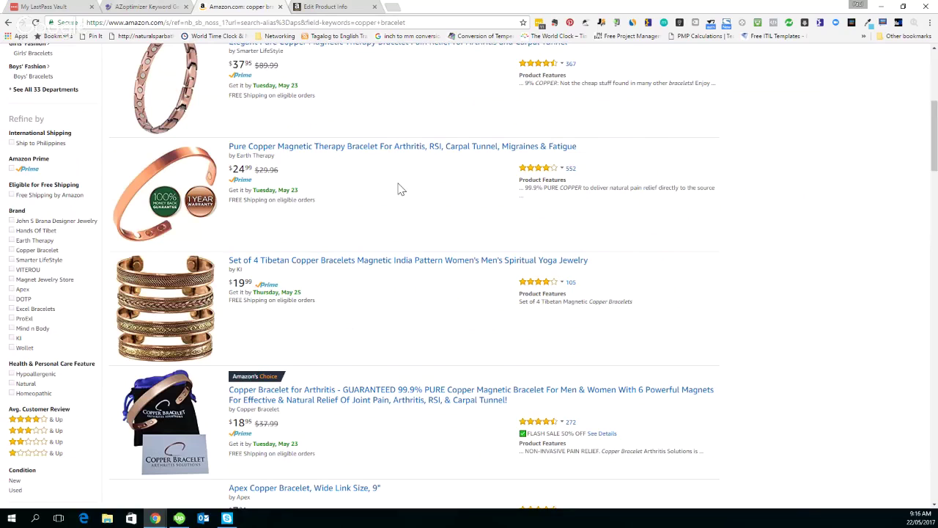
pyautogui.scroll(2, 399, 189)
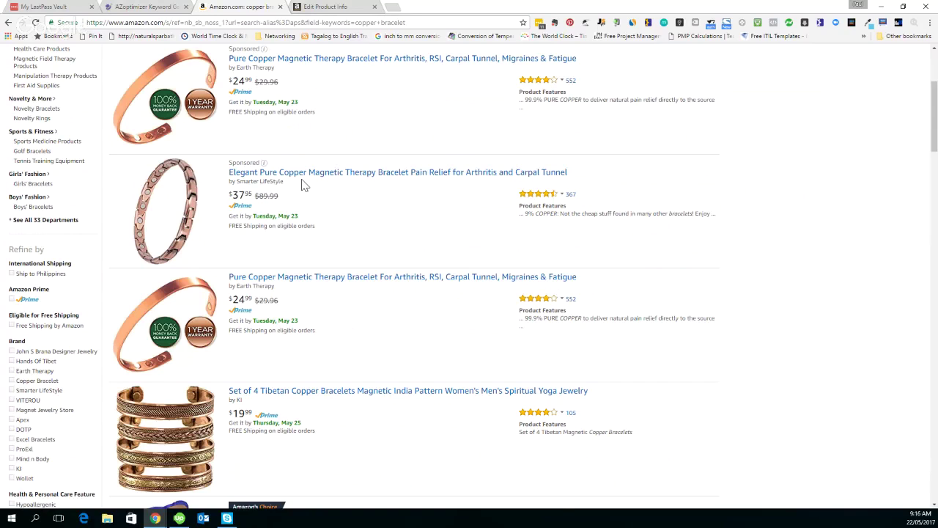
pyautogui.scroll(3, 305, 185)
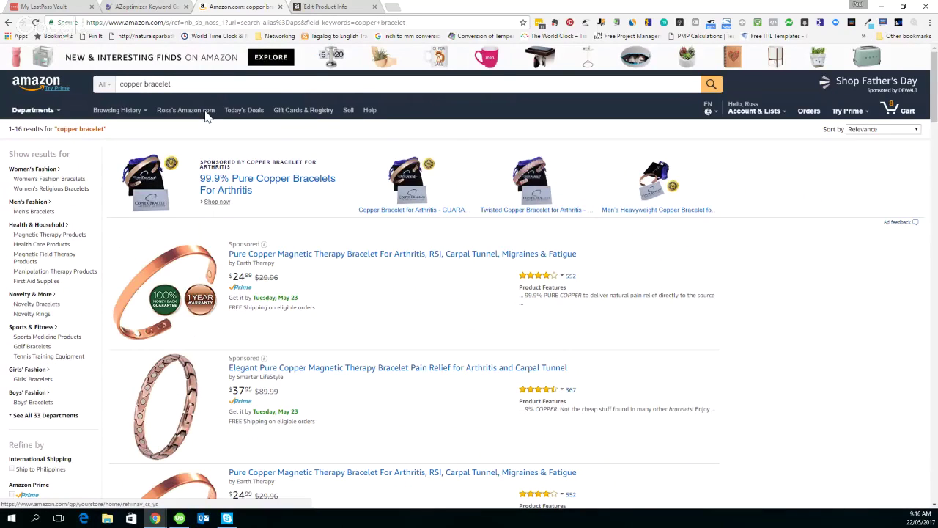
pyautogui.hotkey('ctrl', 'shift', 'Tab')
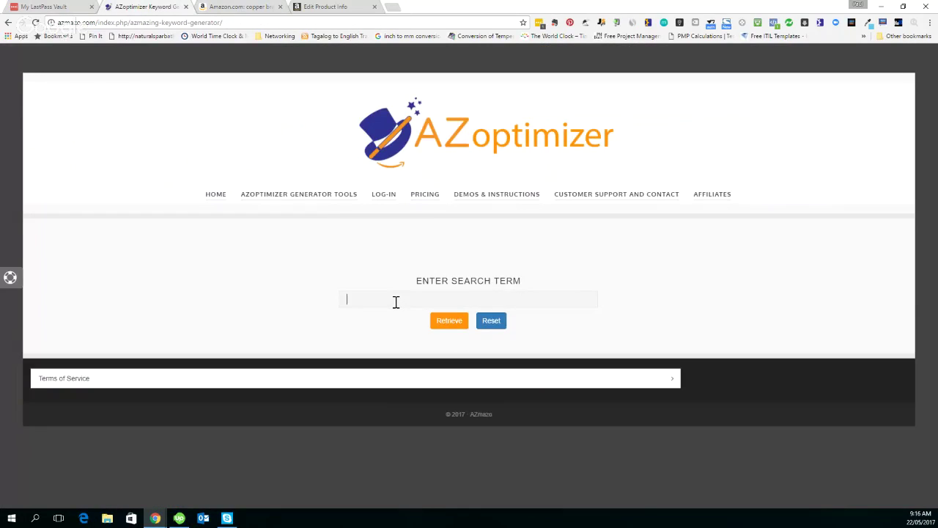
# Step: Retrieve keywords for 'copper magnetic brecelat', which returns nothing relevant, then go back to Amazon's results
pyautogui.click(396, 302)
pyautogui.write('copper magnetic brecelat')
pyautogui.click(443, 326)
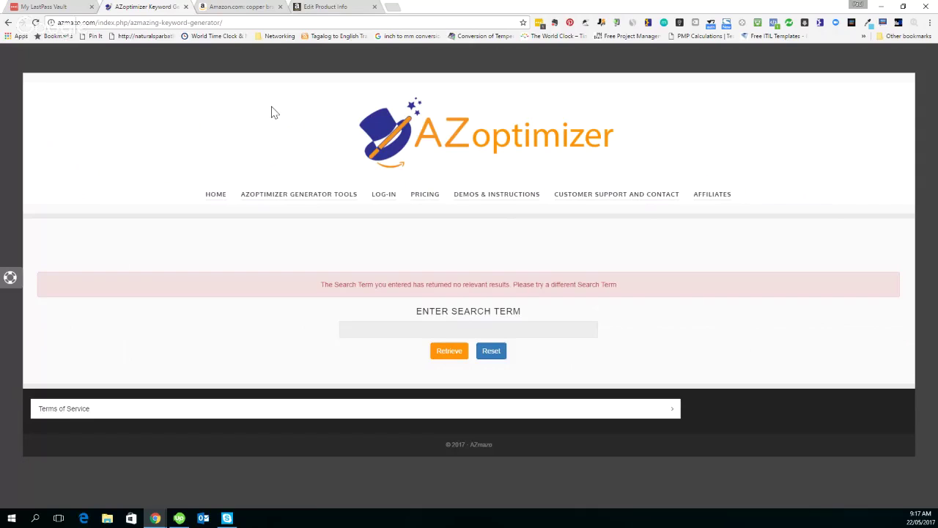
pyautogui.click(246, 9)
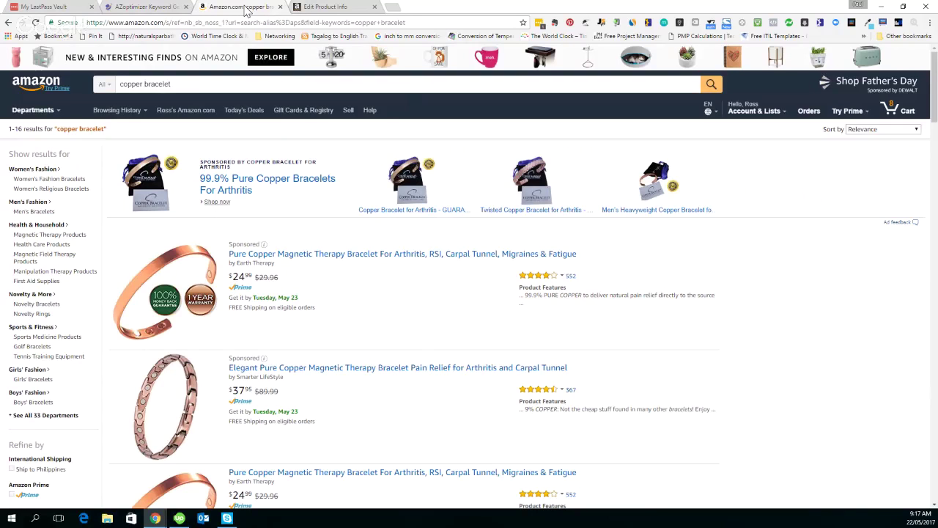
# Step: Copy 'Copper Bracelets' from the Tibetan bracelets listing title and return to AZoptimizer
pyautogui.scroll(-3, 372, 222)
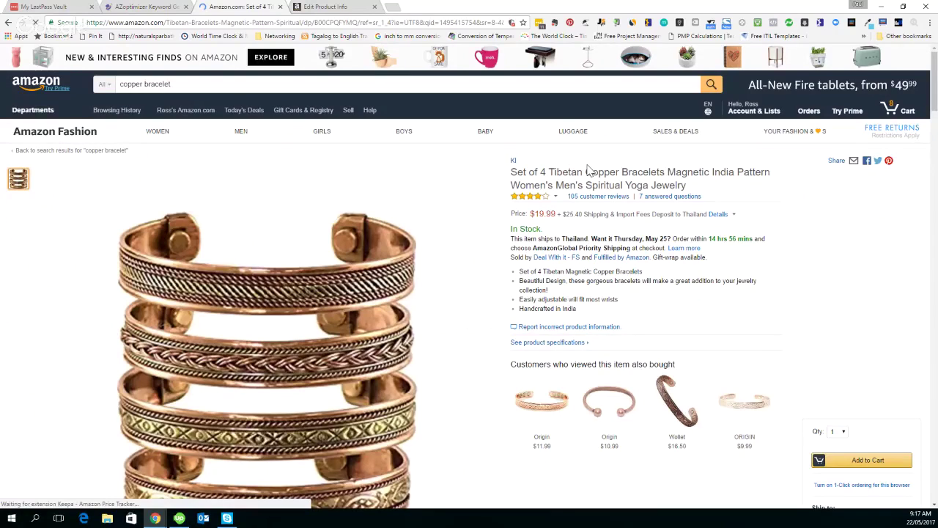
pyautogui.moveTo(589, 171); pyautogui.dragTo(665, 171)
pyautogui.hotkey('ctrl', 'c')
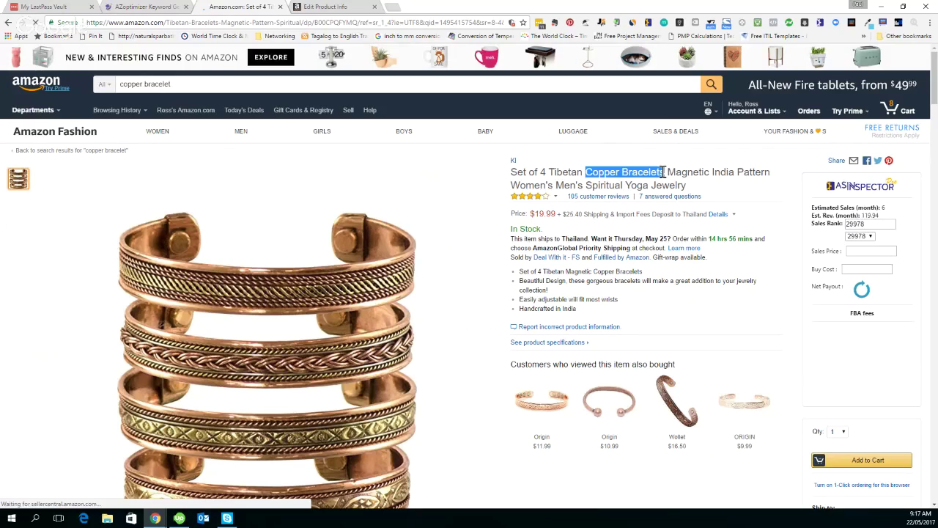
pyautogui.hotkey('ctrl', 'shift', 'Tab')
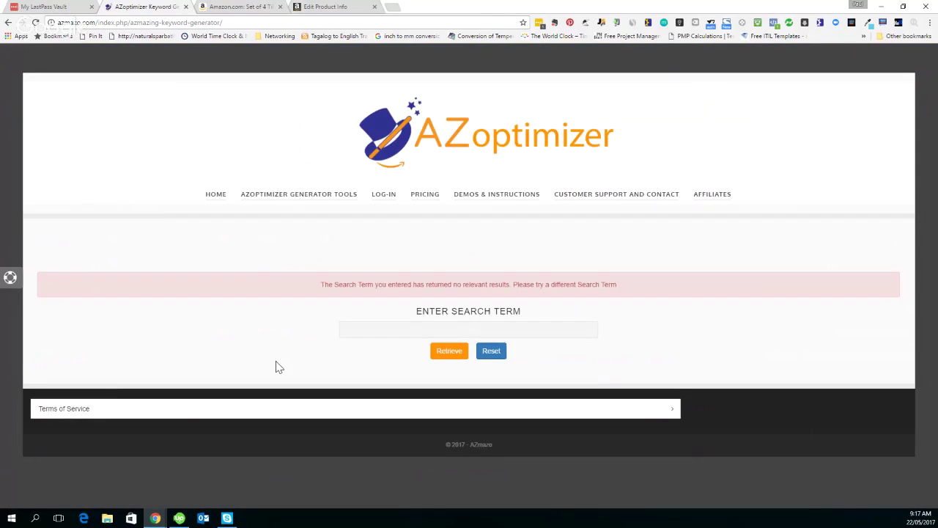
# Step: Paste 'Copper Bracelets' as the search term and retrieve its 60 keyword results
pyautogui.hotkey('ctrl', 'v')
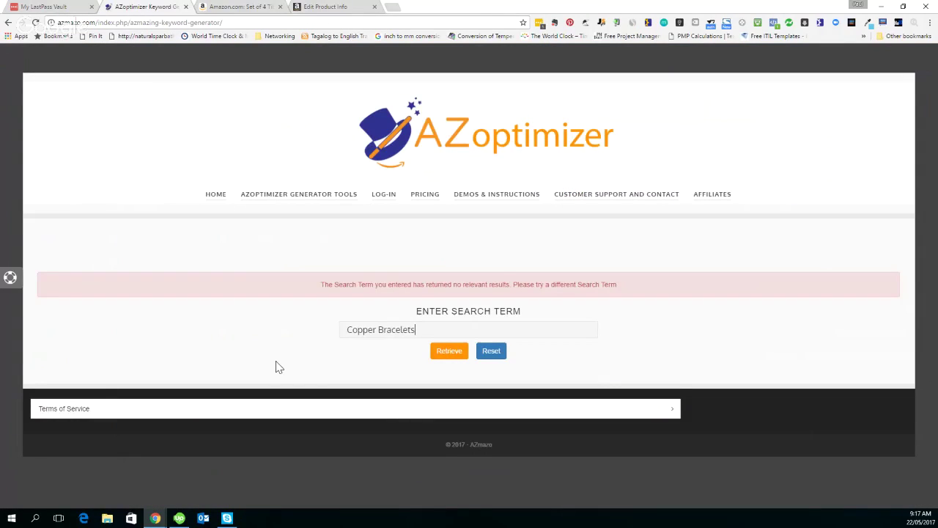
pyautogui.click(450, 352)
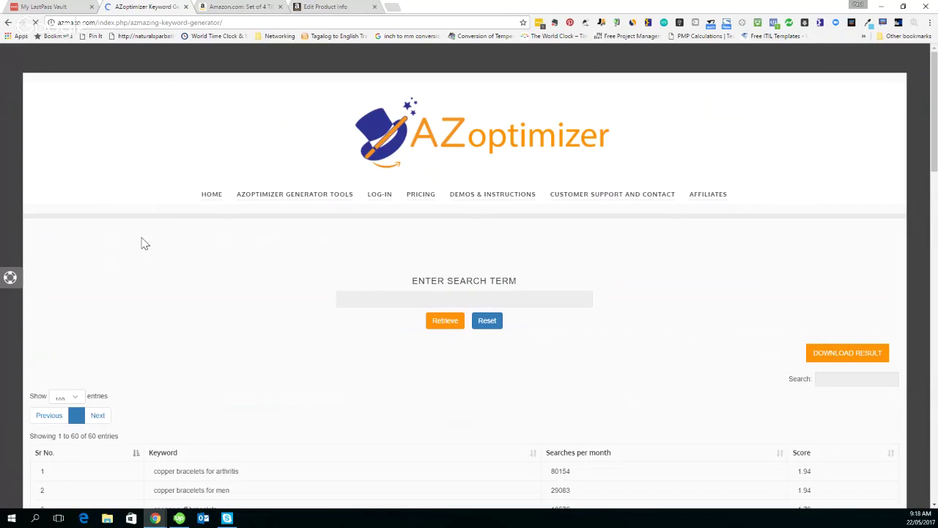
pyautogui.scroll(-2, 183, 242)
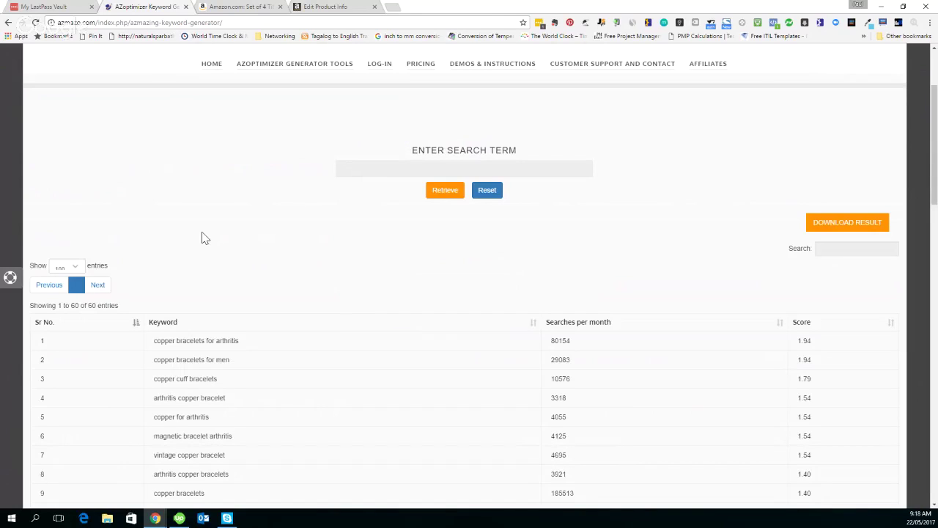
pyautogui.hotkey('ctrl', '+')
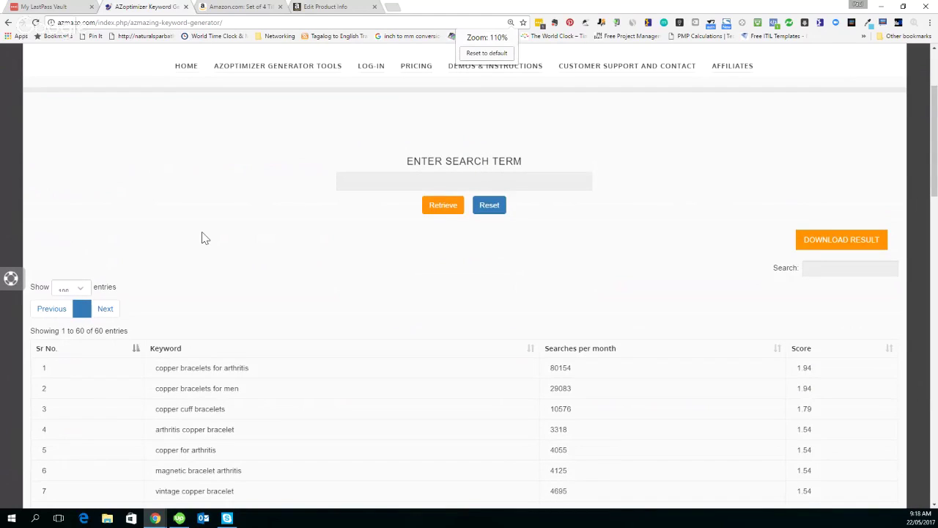
pyautogui.hotkey('ctrl', '+')
pyautogui.hotkey('ctrl', '+')
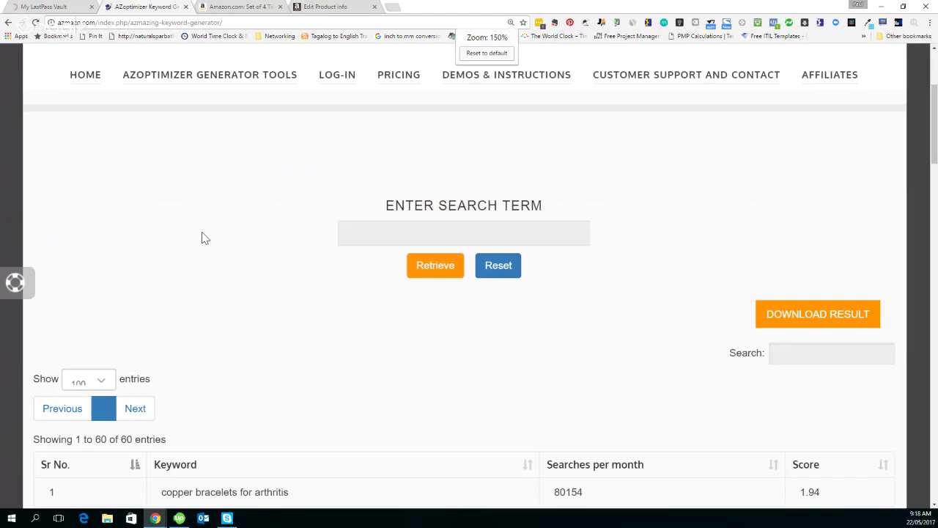
pyautogui.scroll(-4, 262, 108)
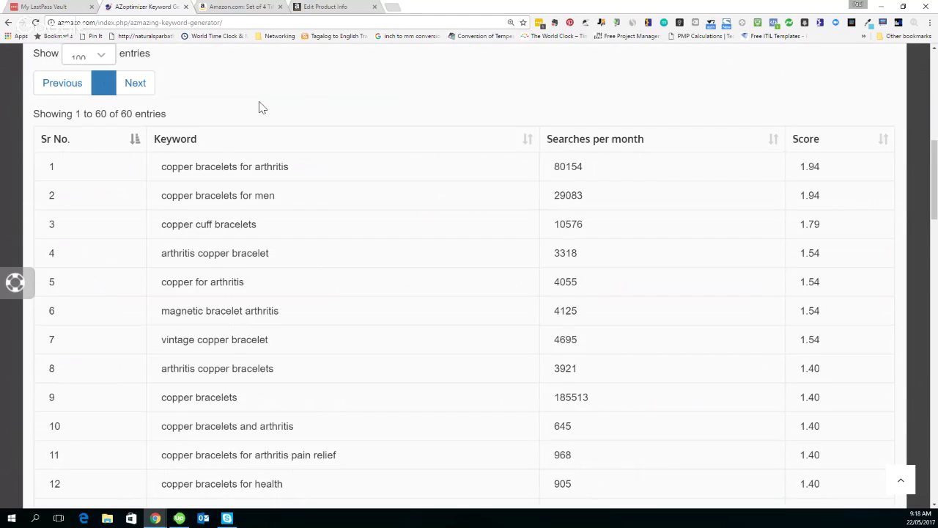
pyautogui.scroll(1, 219, 147)
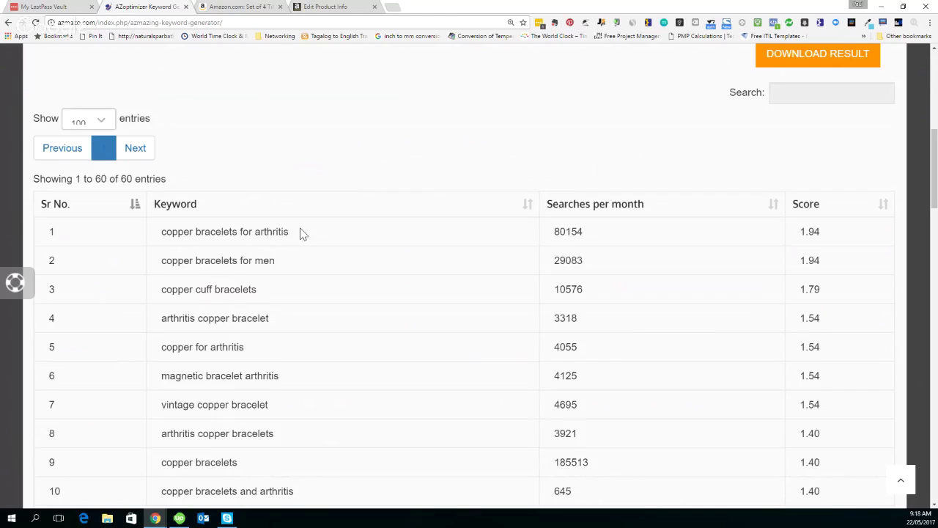
pyautogui.moveTo(294, 239); pyautogui.dragTo(161, 239)
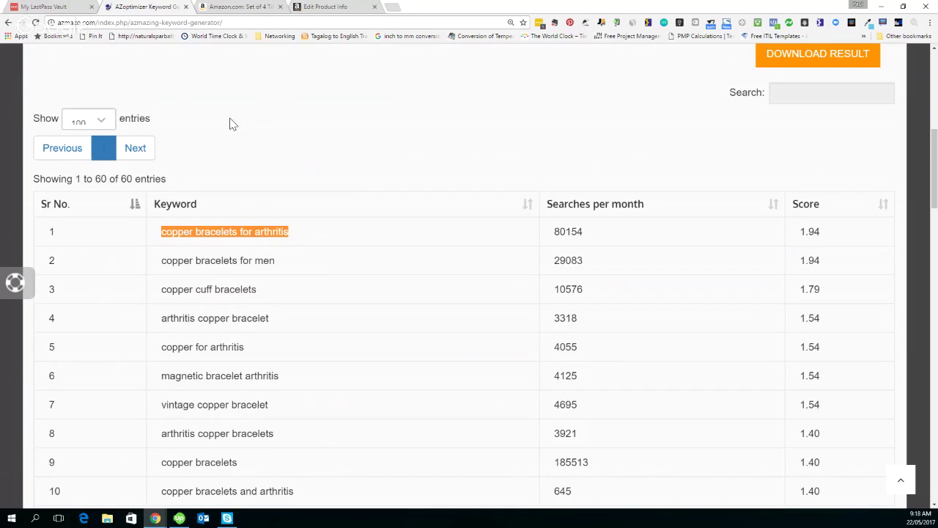
pyautogui.click(332, 243)
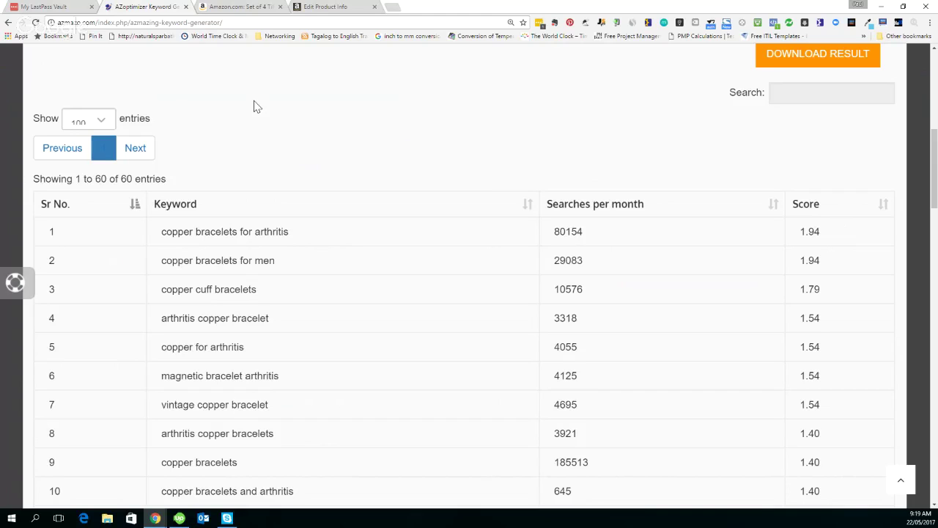
pyautogui.scroll(5, 257, 107)
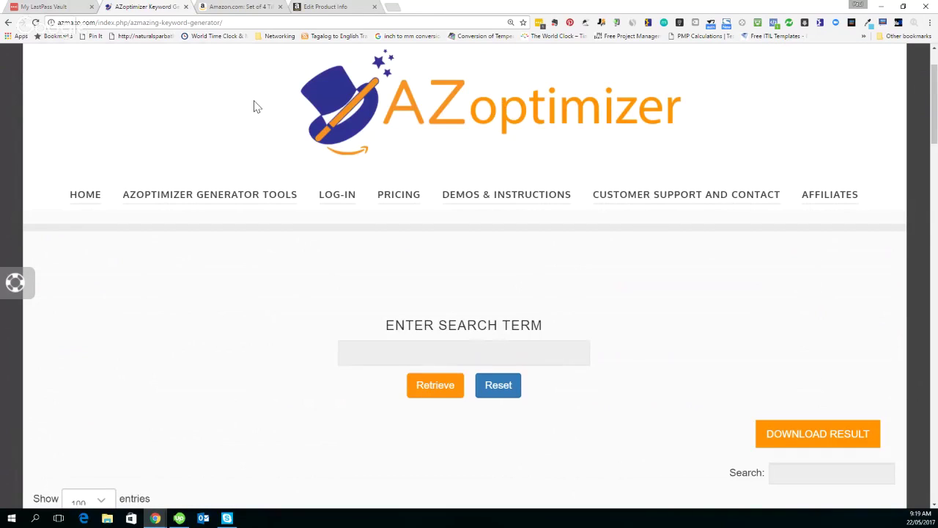
pyautogui.scroll(-1, 246, 361)
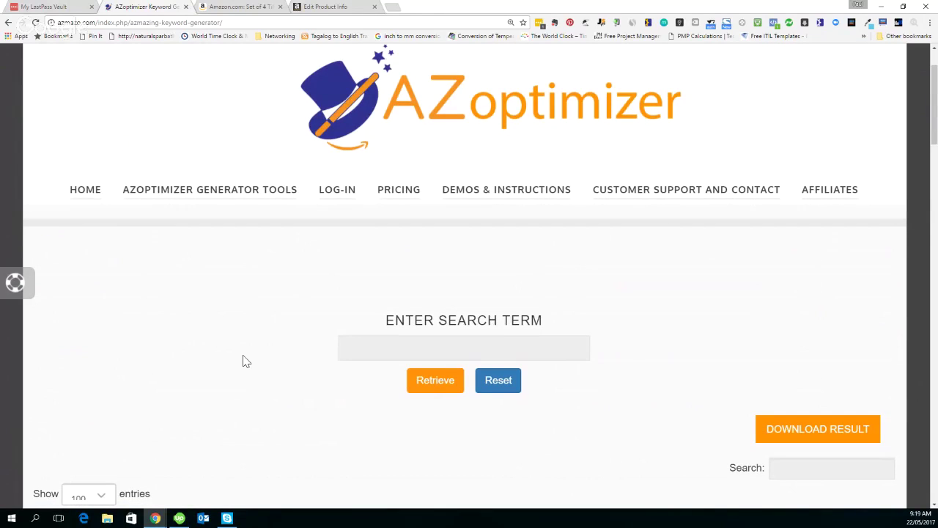
pyautogui.scroll(-4, 412, 283)
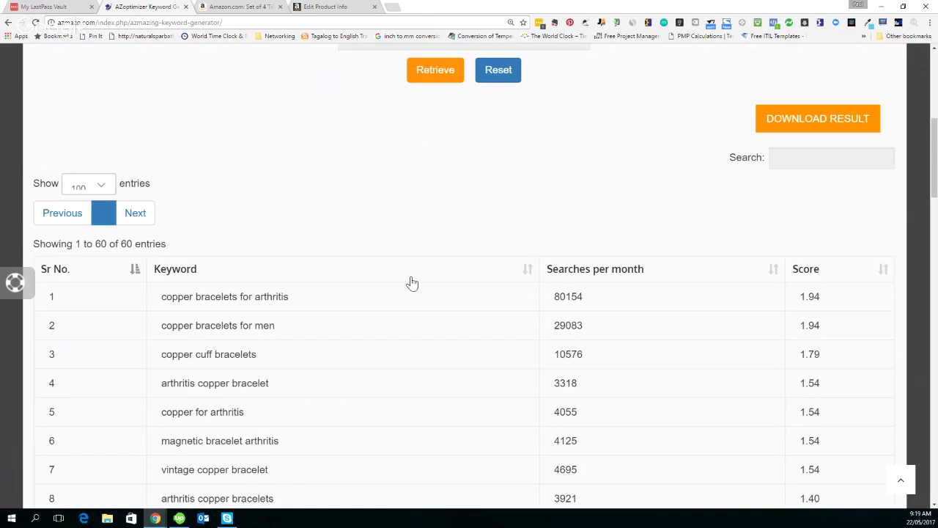
pyautogui.scroll(-1, 833, 236)
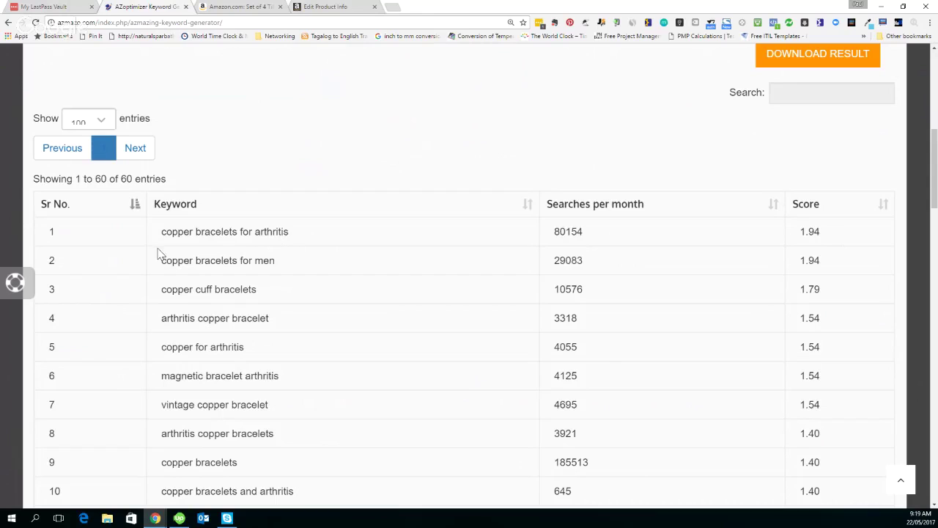
pyautogui.scroll(-1, 503, 262)
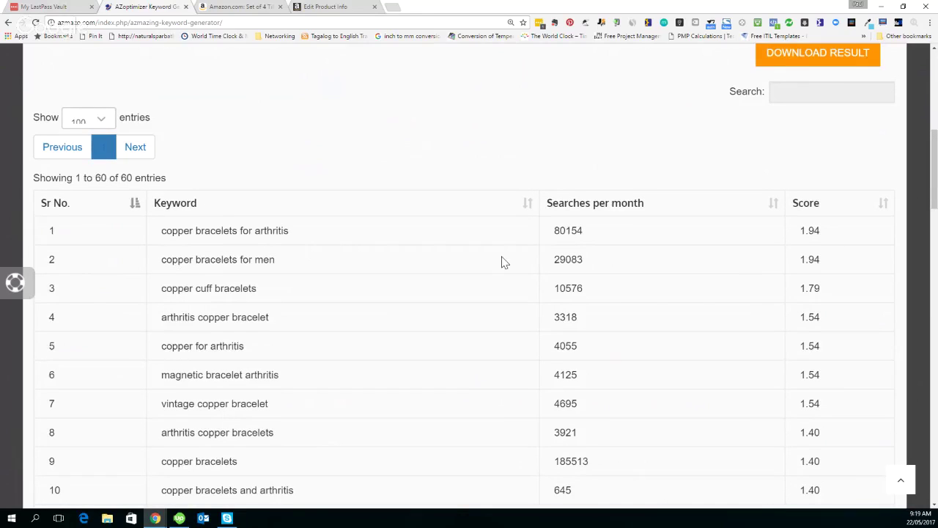
pyautogui.scroll(-9, 504, 262)
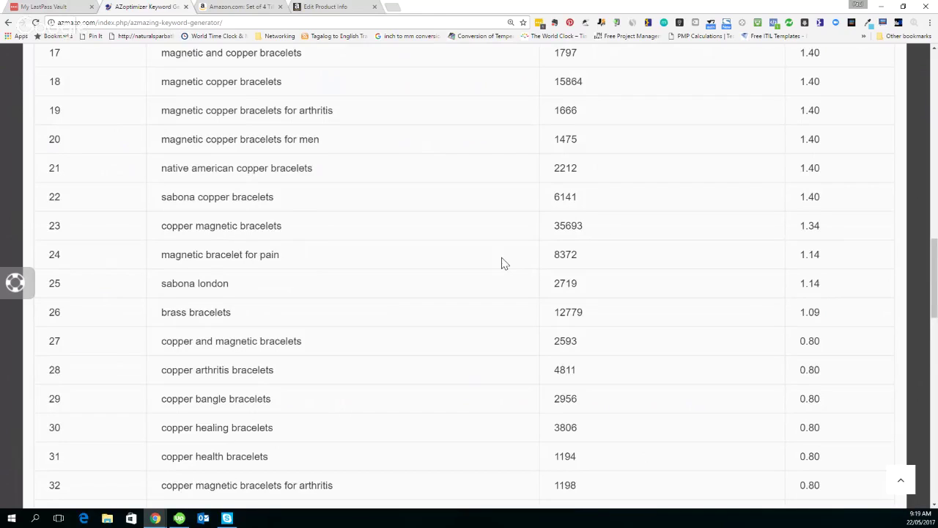
pyautogui.scroll(-4, 504, 263)
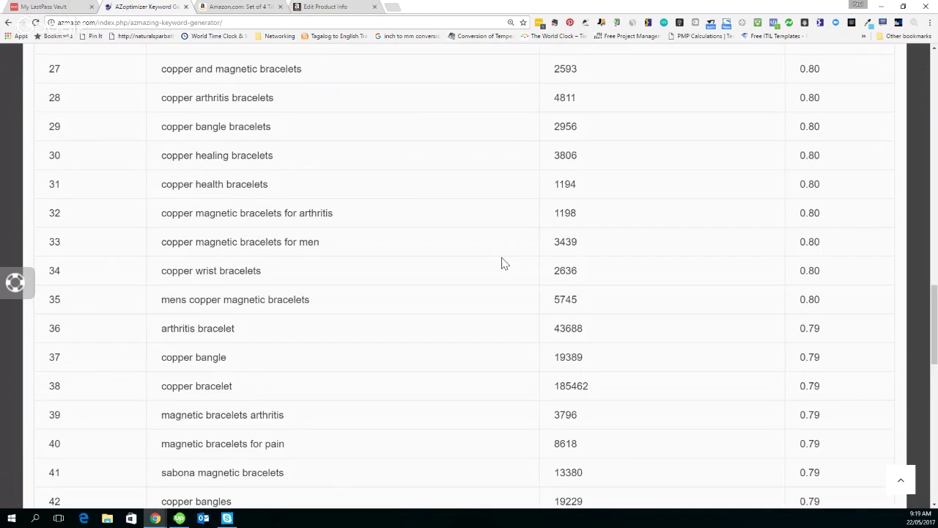
pyautogui.scroll(15, 504, 263)
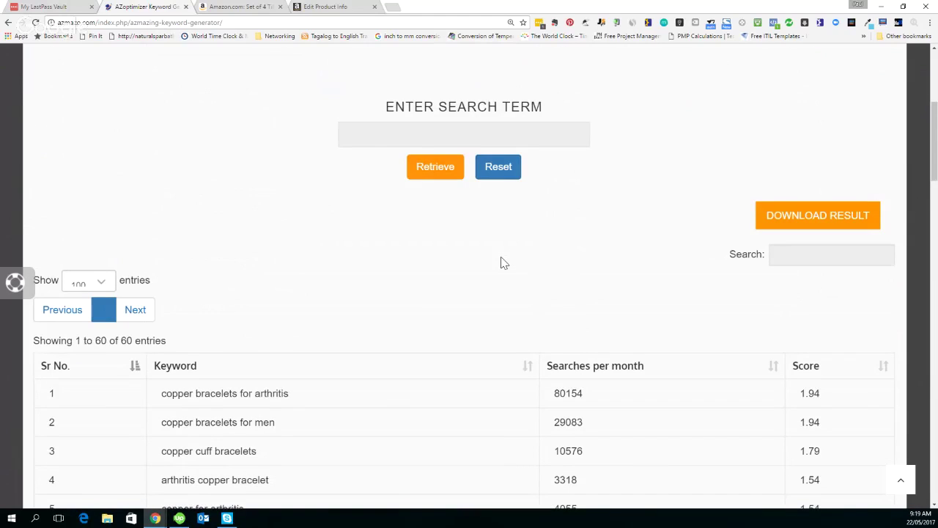
pyautogui.scroll(2, 503, 263)
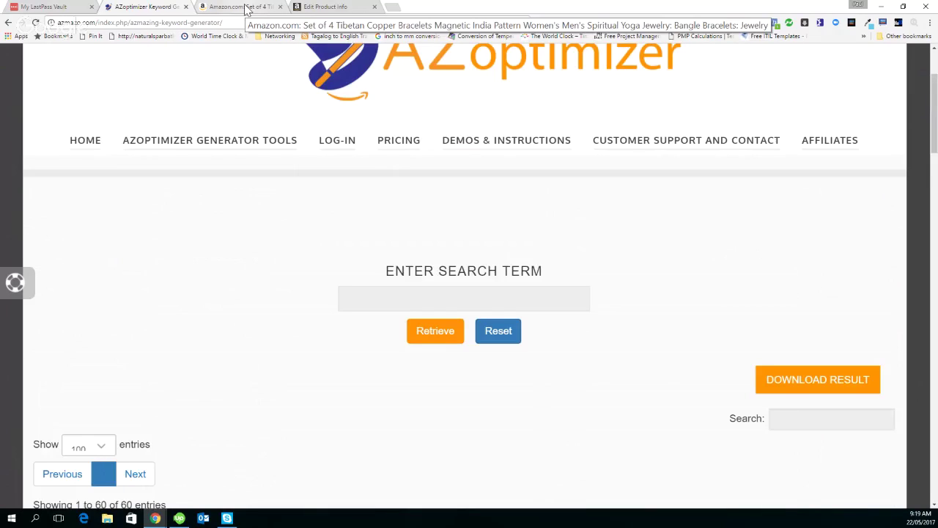
# Step: Go back from the Tibetan bracelet page to Amazon's copper bracelet results, then return to AZoptimizer
pyautogui.click(247, 7)
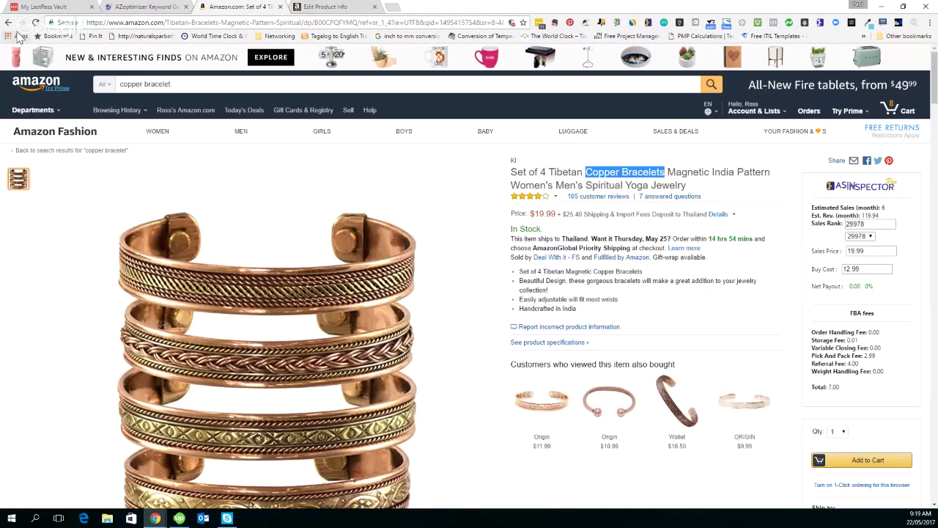
pyautogui.click(8, 22)
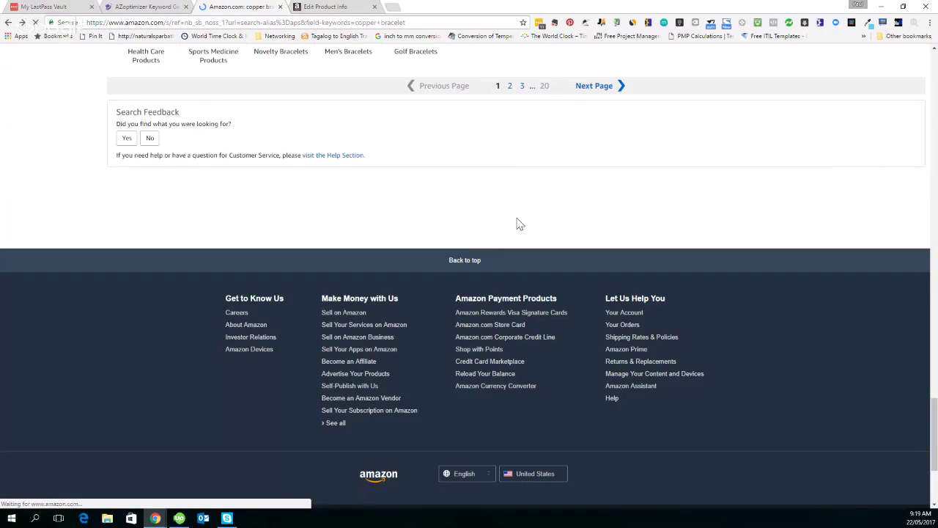
pyautogui.scroll(3, 807, 152)
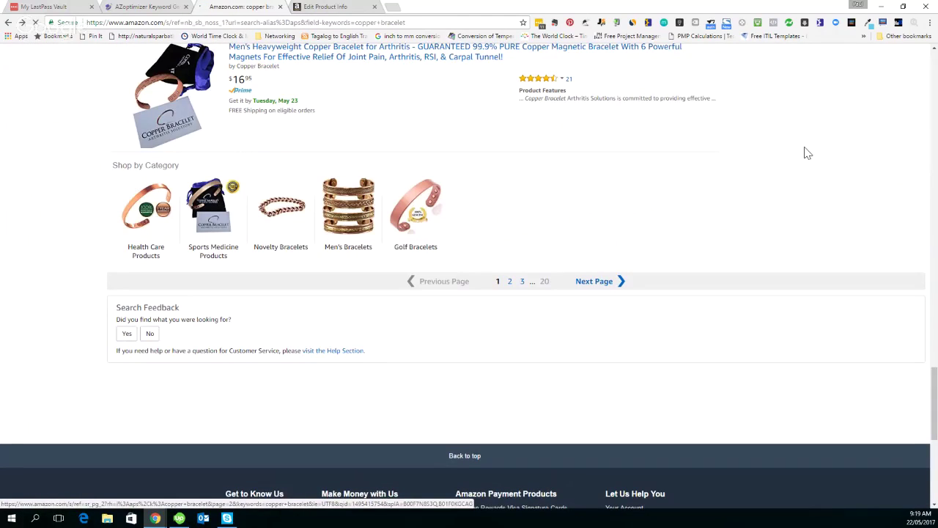
pyautogui.scroll(8, 803, 152)
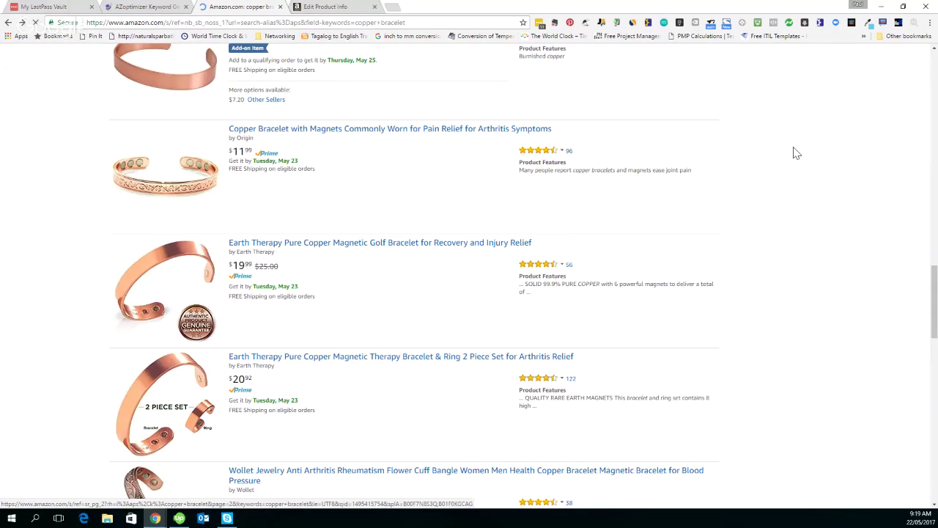
pyautogui.scroll(10, 794, 153)
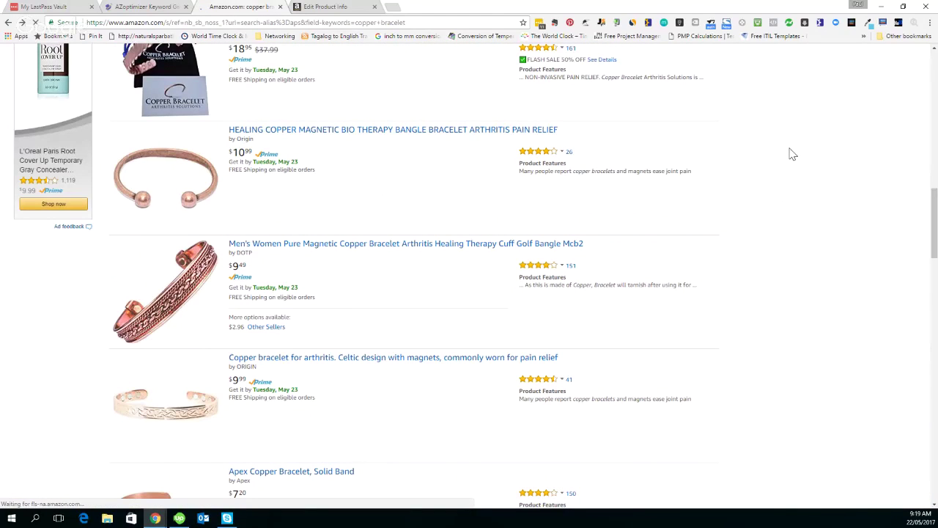
pyautogui.hotkey('ctrl', 'shift', 'Tab')
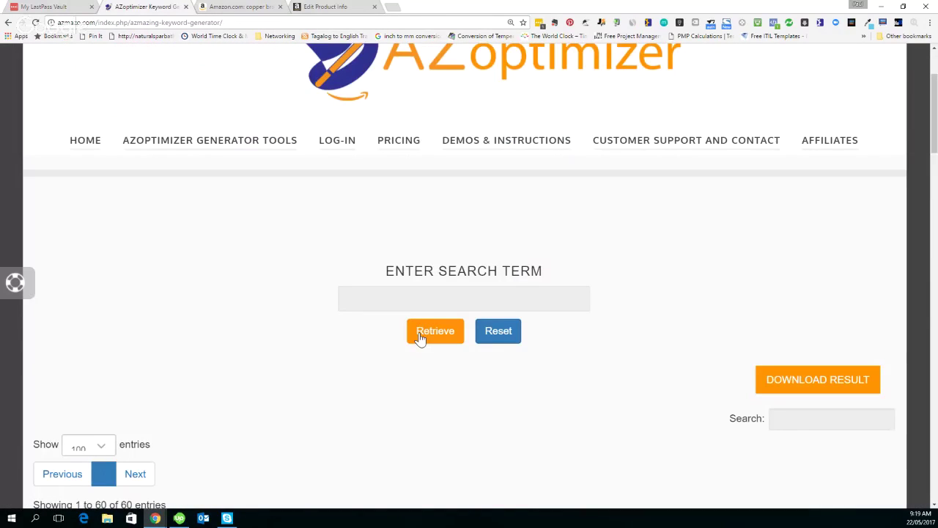
# Step: Copy 'copper bracelets for men' from the results table into the search term field
pyautogui.scroll(-4, 420, 338)
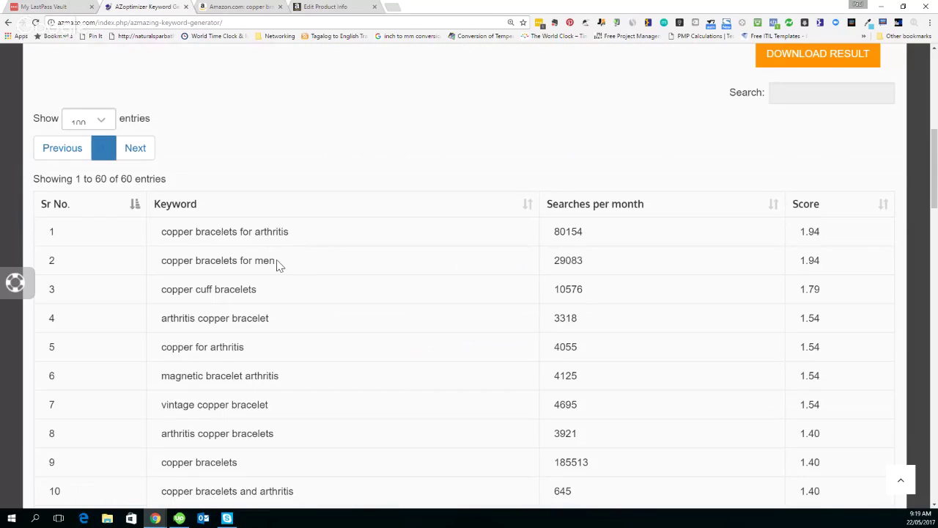
pyautogui.moveTo(277, 266); pyautogui.dragTo(164, 265)
pyautogui.hotkey('ctrl', 'c')
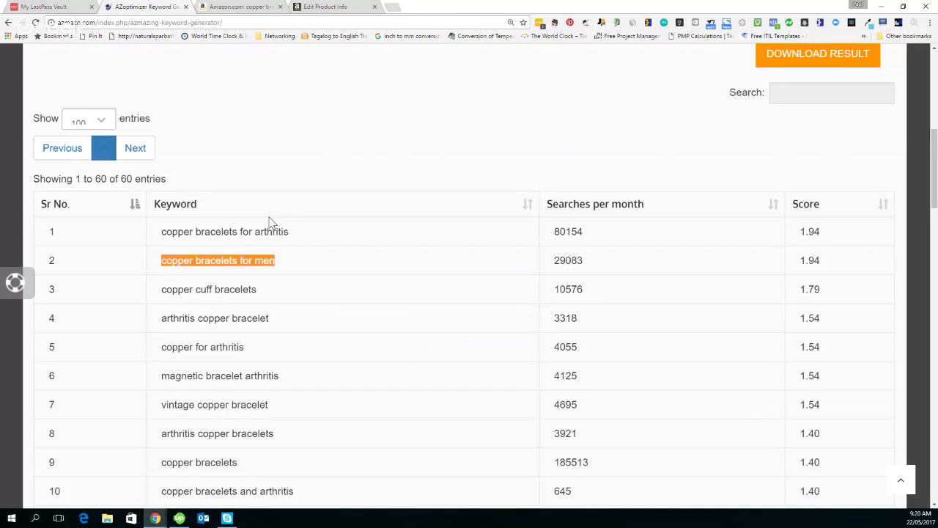
pyautogui.scroll(4, 272, 222)
pyautogui.click(409, 232)
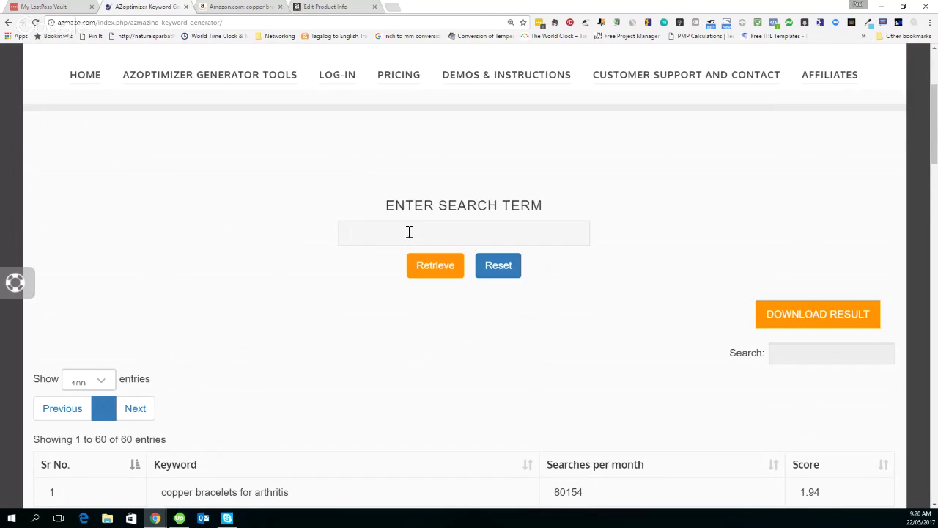
pyautogui.hotkey('ctrl', 'v')
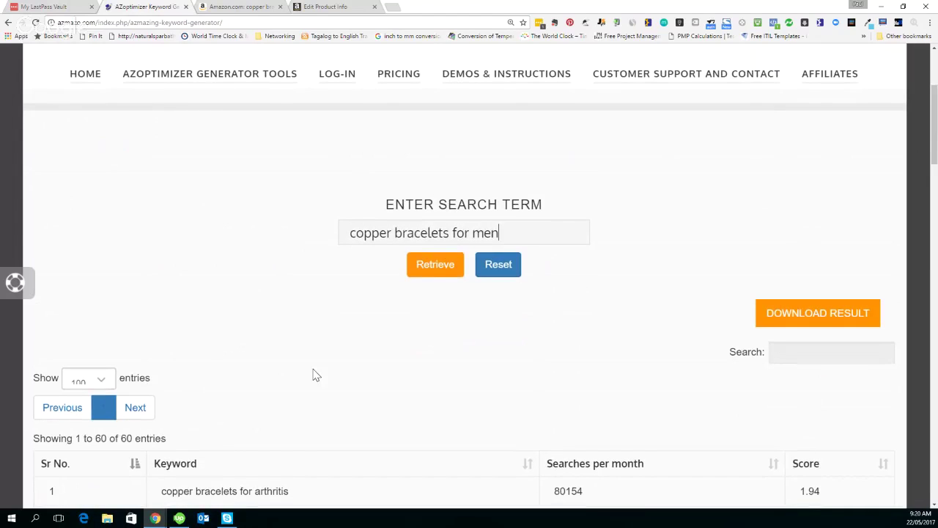
pyautogui.scroll(-4, 316, 376)
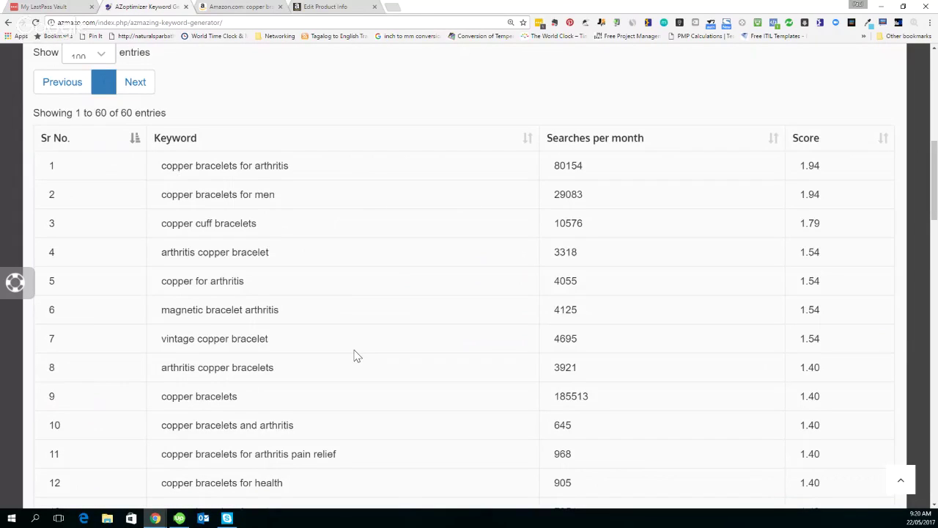
pyautogui.scroll(-20, 329, 330)
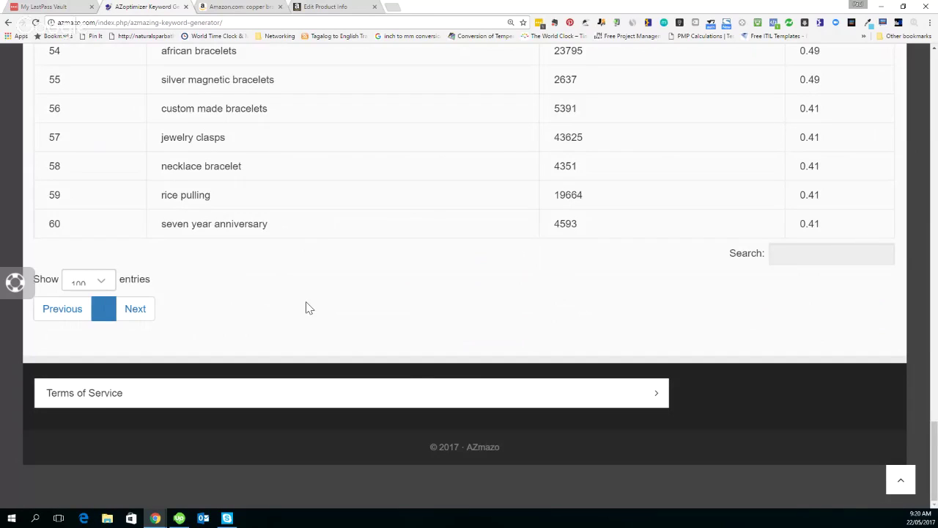
pyautogui.scroll(20, 308, 308)
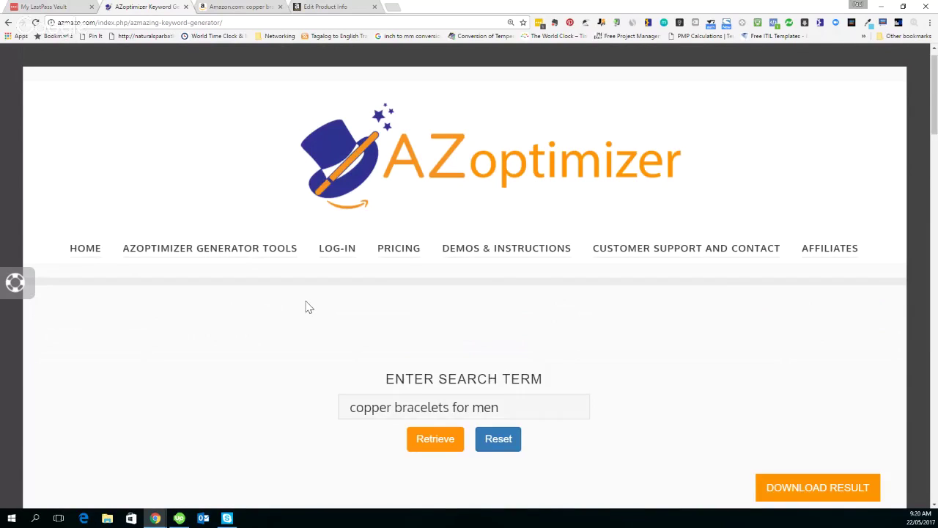
pyautogui.scroll(-3, 549, 220)
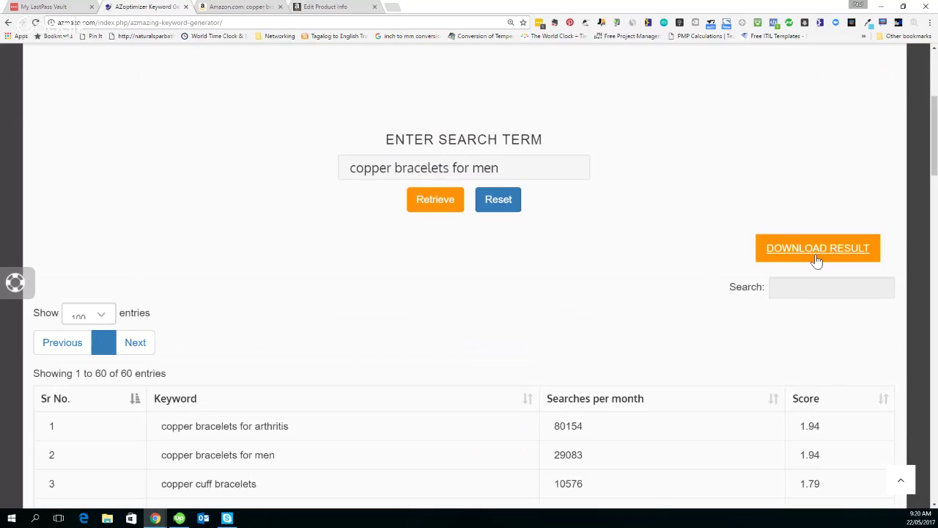
# Step: Retrieve the six 'copper bracelets for men' keywords, review them, and select 'copper bracelets' in row 1
pyautogui.click(429, 204)
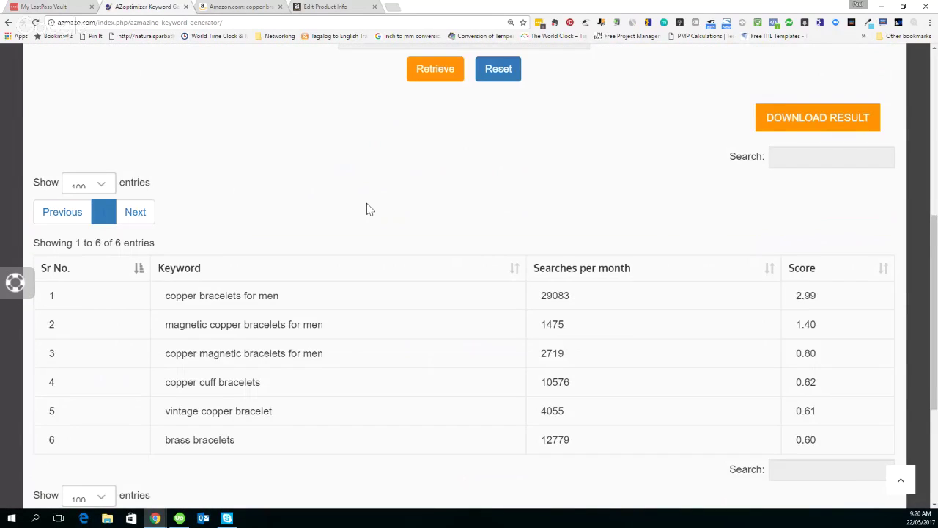
pyautogui.scroll(-1, 371, 210)
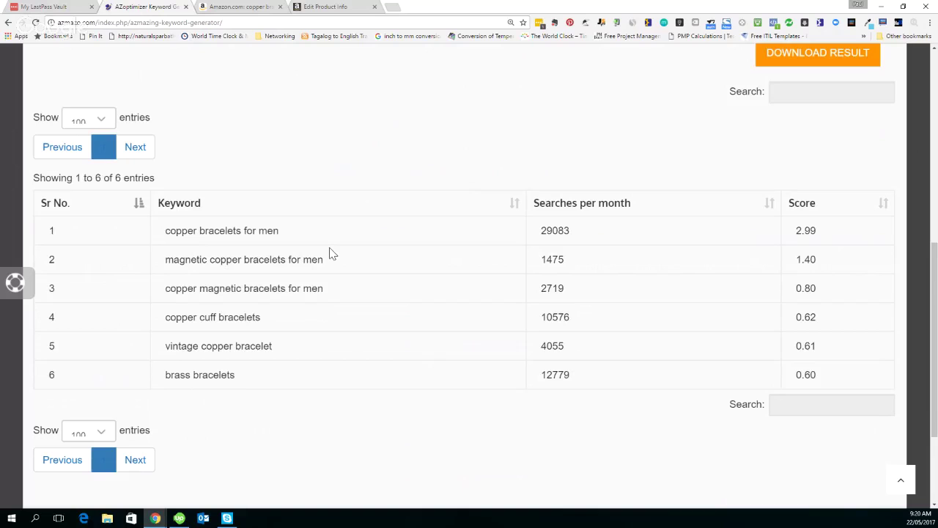
pyautogui.scroll(4, 330, 254)
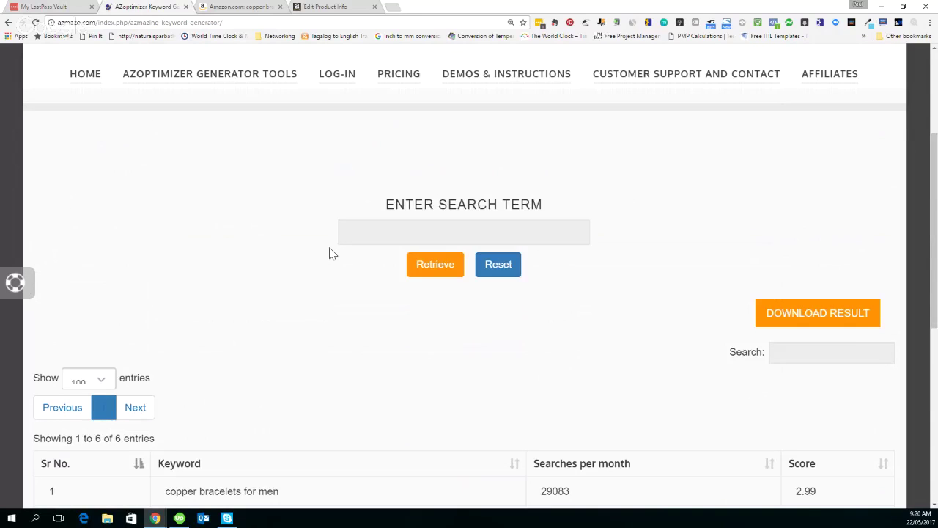
pyautogui.scroll(-4, 869, 214)
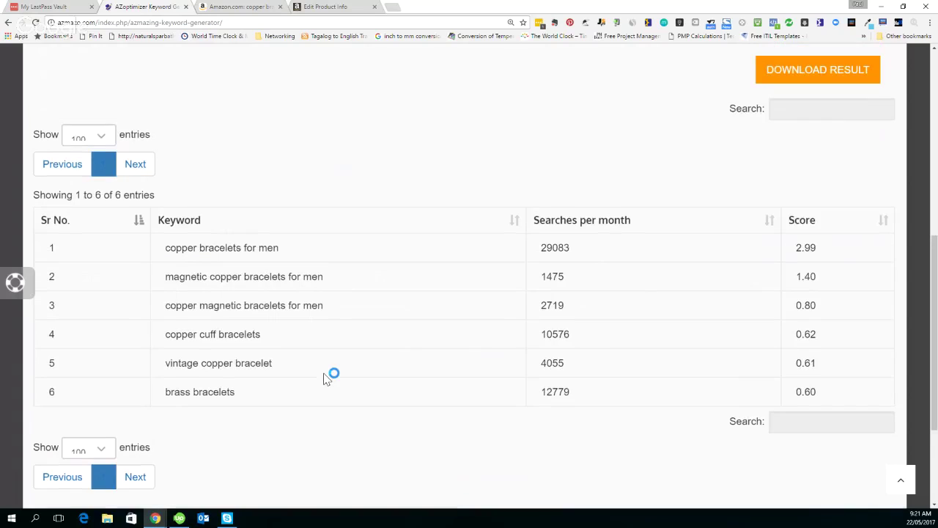
pyautogui.scroll(2, 328, 366)
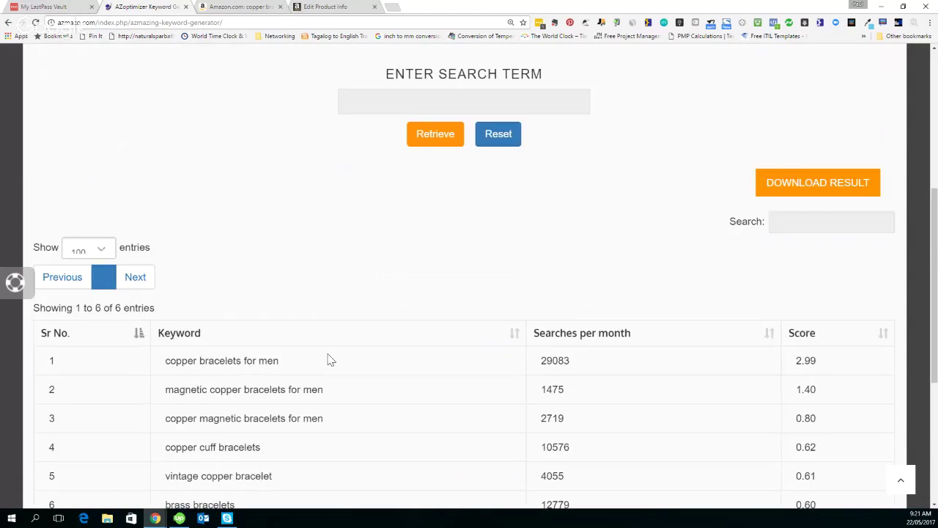
pyautogui.scroll(1, 329, 360)
pyautogui.moveTo(243, 428); pyautogui.dragTo(167, 428)
pyautogui.hotkey('ctrl', 'c')
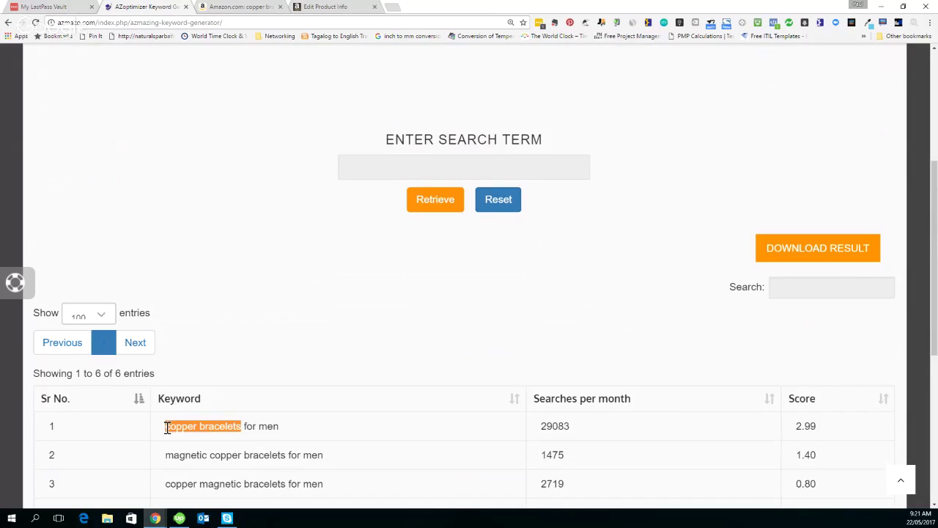
# Step: Paste 'copper bracelets' as the search term and retrieve its 60 keywords, topped at 185513 monthly searches
pyautogui.click(459, 169)
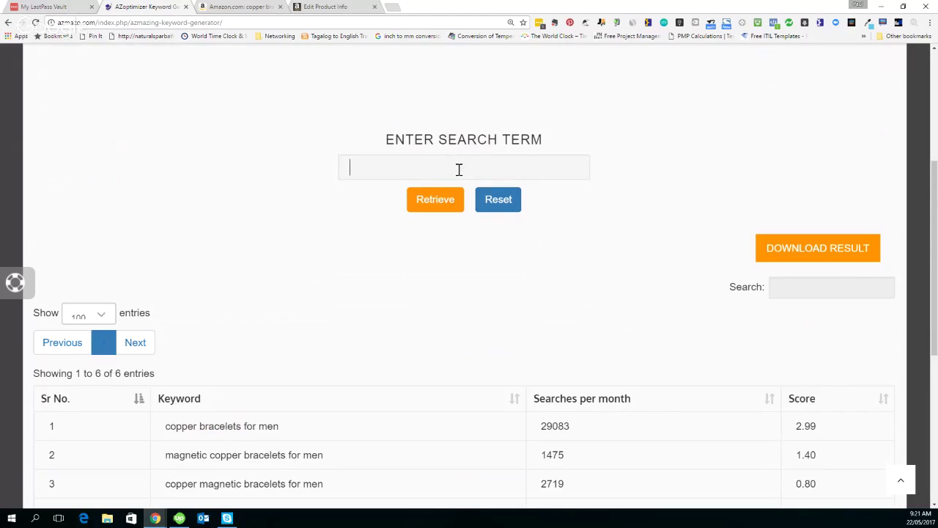
pyautogui.hotkey('ctrl', 'v')
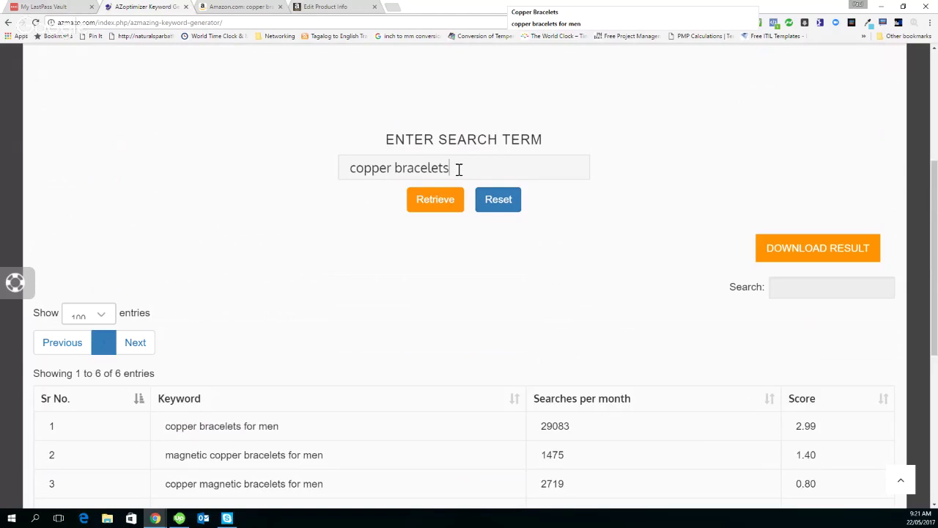
pyautogui.click(437, 200)
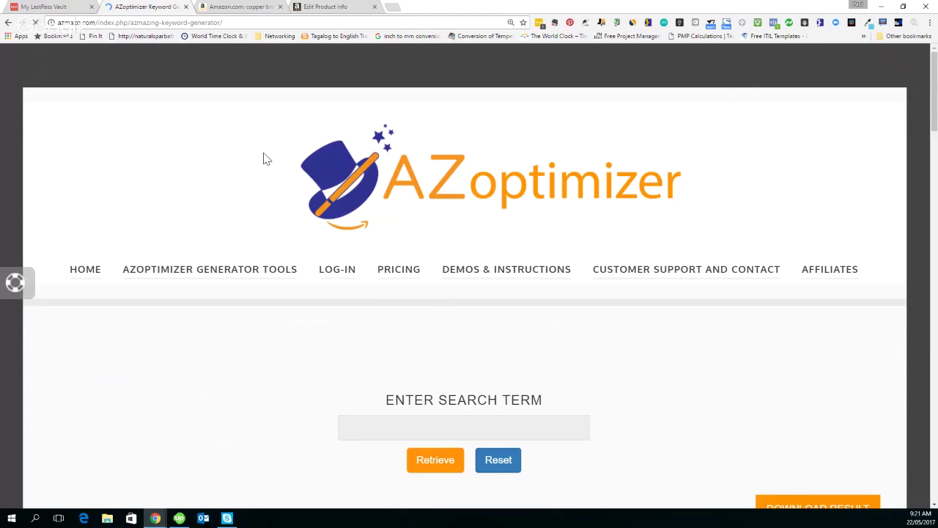
pyautogui.scroll(-5, 250, 235)
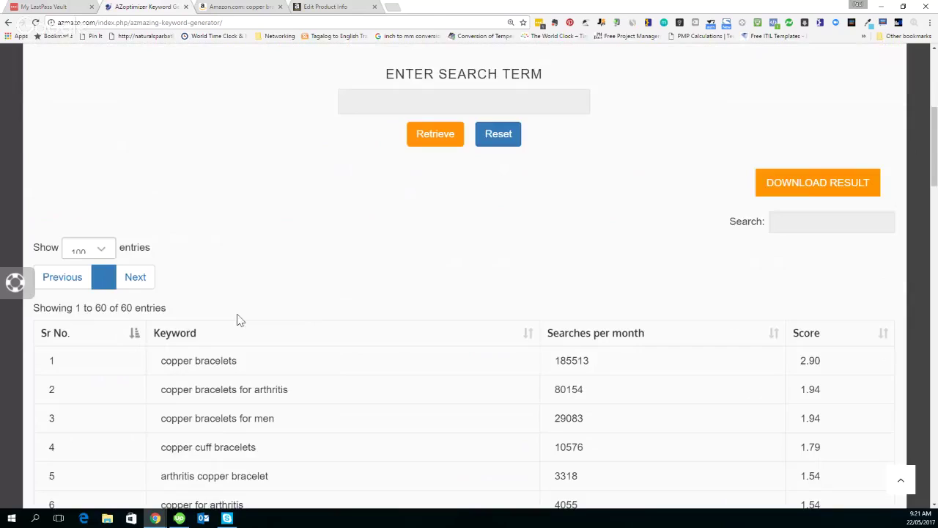
# Step: Download the keyword results to the Desktop as 'copperbracelets_1495444835.749 - keywords'
pyautogui.click(802, 185)
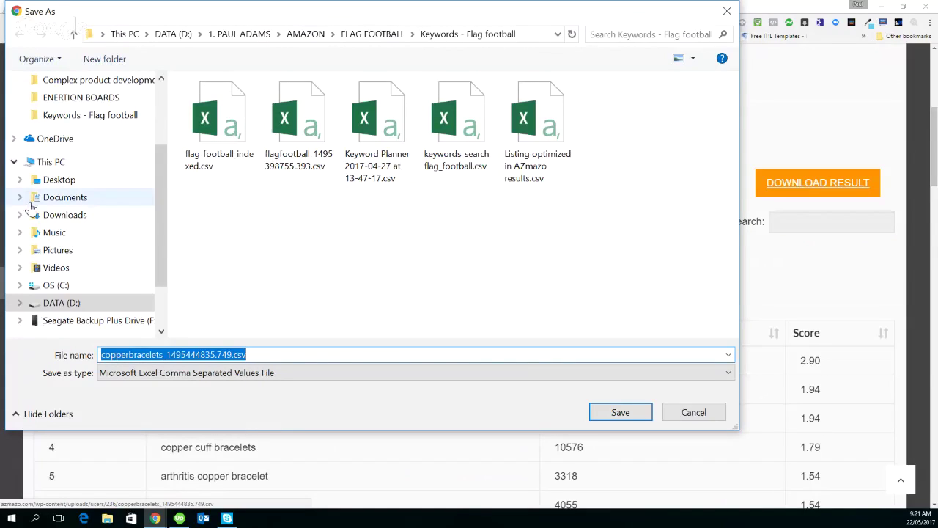
pyautogui.click(59, 180)
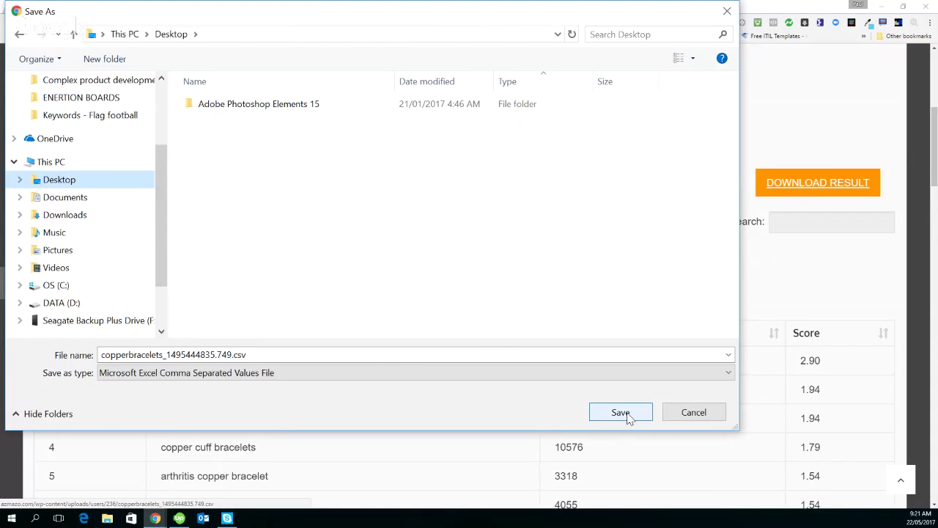
pyautogui.click(528, 355)
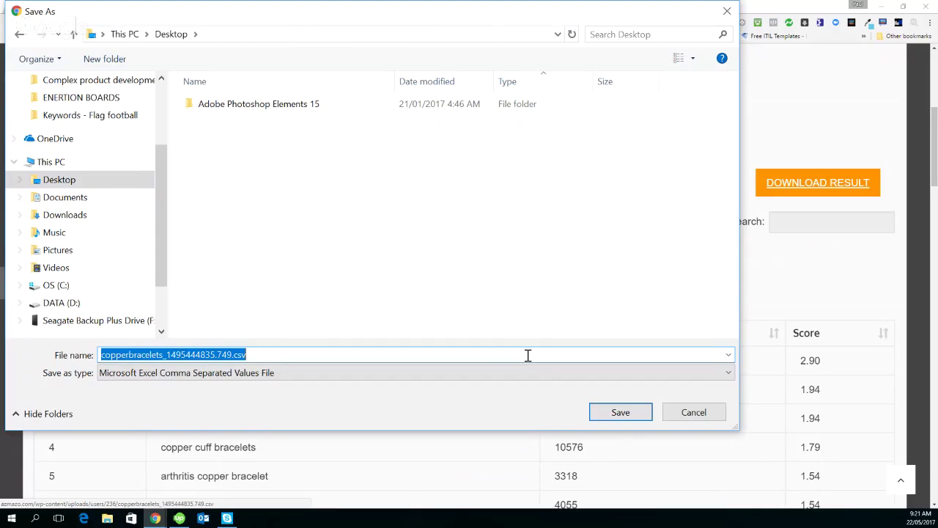
pyautogui.click(528, 355)
pyautogui.press('BackSpace')
pyautogui.press('BackSpace')
pyautogui.press('BackSpace')
pyautogui.press('BackSpace')
pyautogui.write('- keywod')
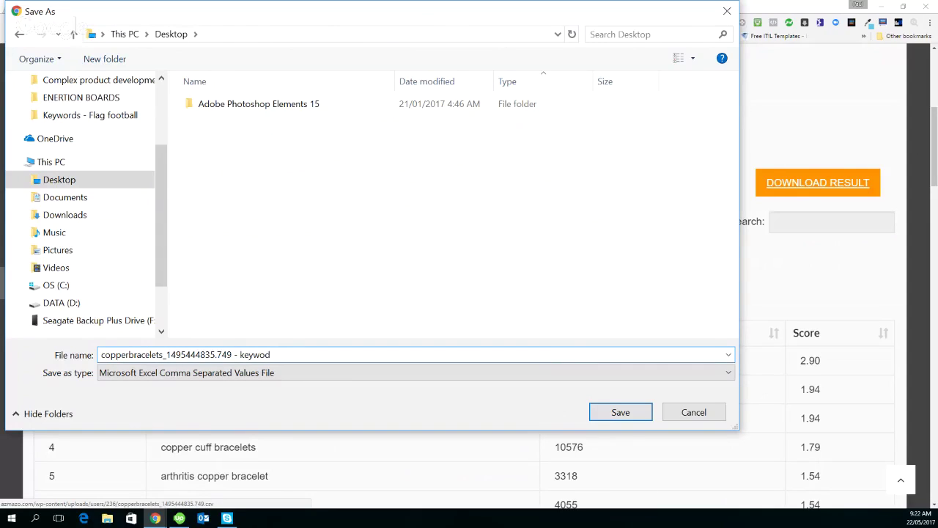
pyautogui.press('BackSpace')
pyautogui.write('rds')
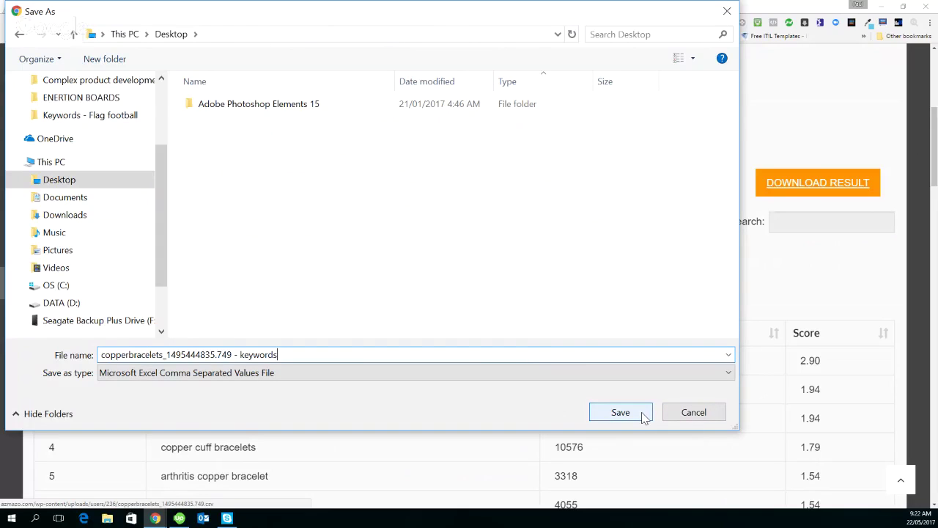
pyautogui.click(621, 412)
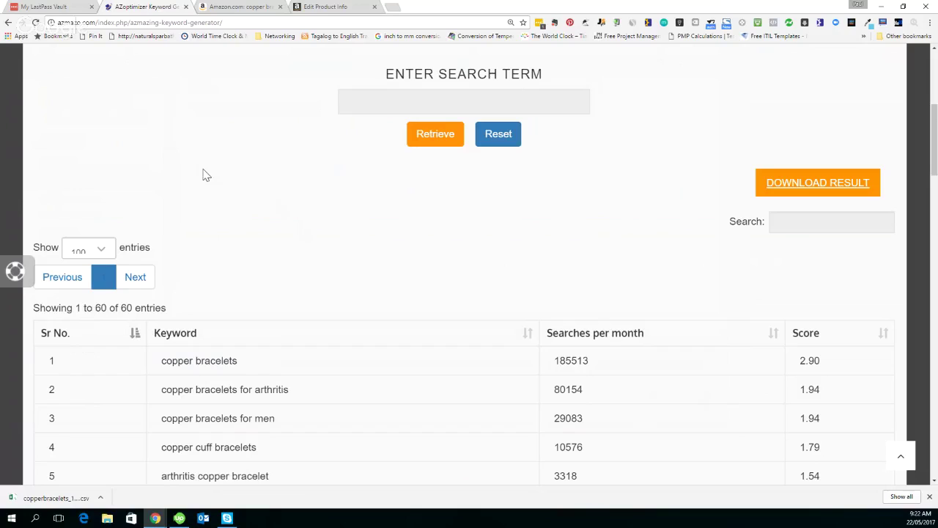
# Step: Scroll through the copper bracelets results table, then bring up the AZOPTIMIZER GENERATOR TOOLS menu
pyautogui.scroll(1, 206, 175)
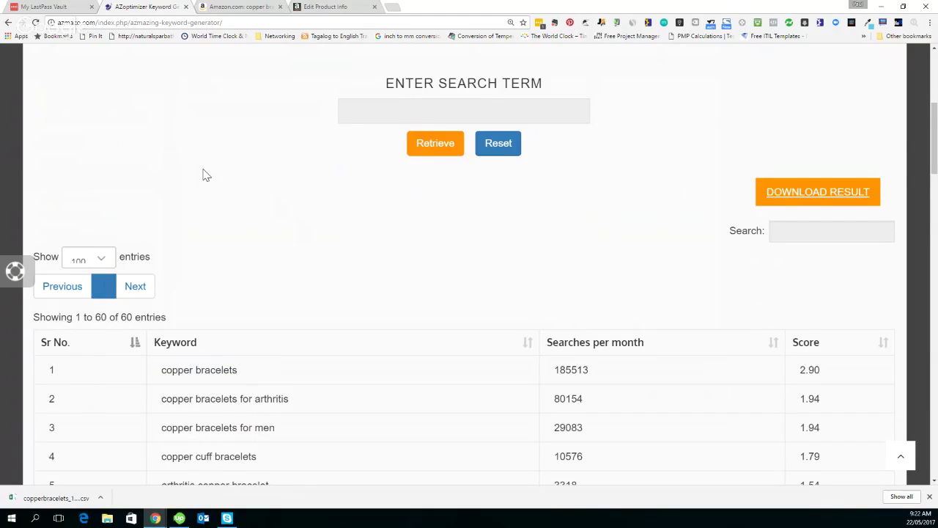
pyautogui.scroll(3, 206, 174)
pyautogui.moveTo(206, 209)
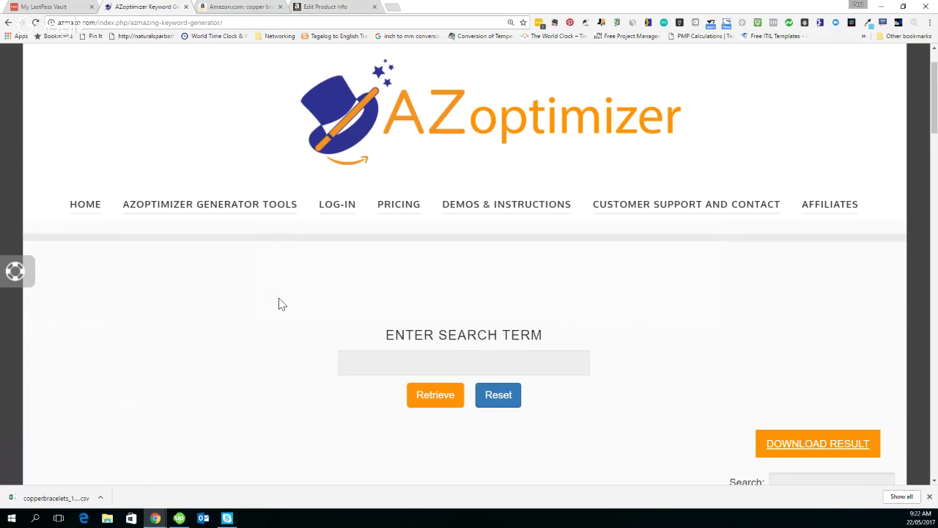
pyautogui.scroll(-1, 282, 304)
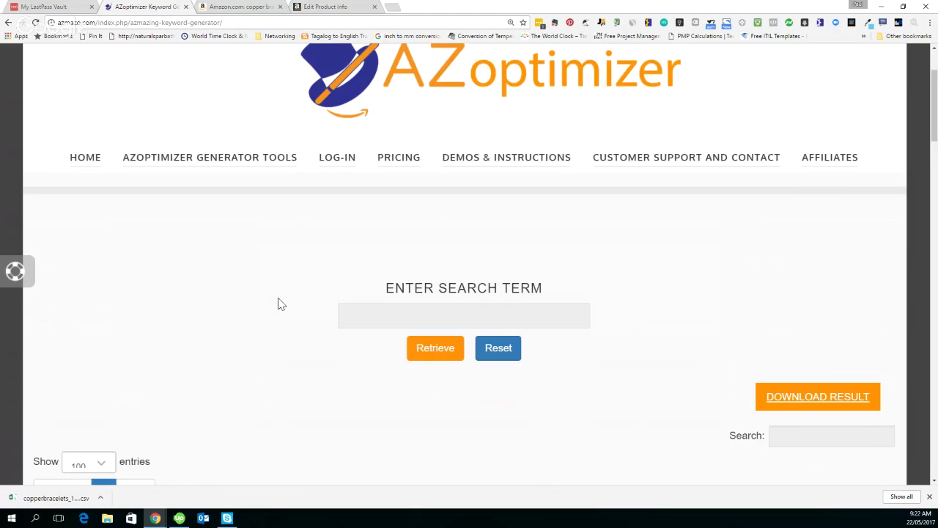
pyautogui.scroll(-5, 393, 306)
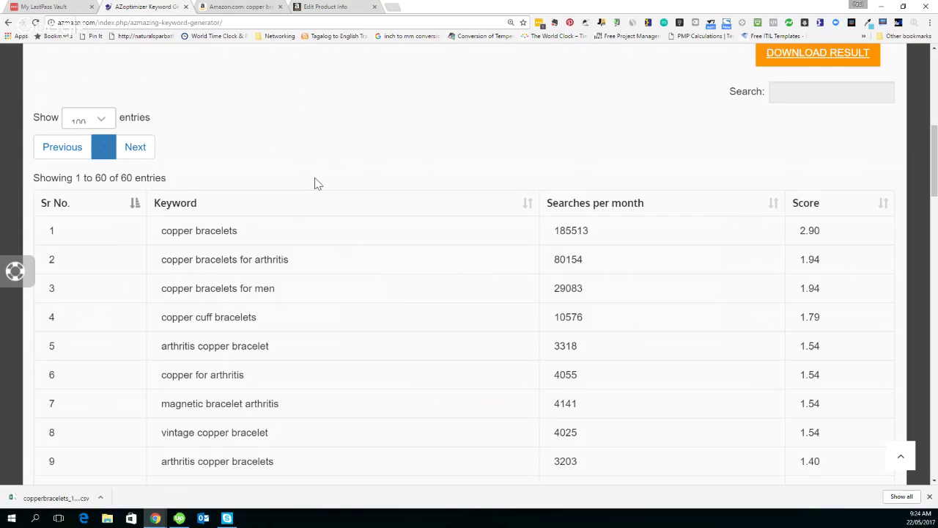
pyautogui.scroll(1, 316, 183)
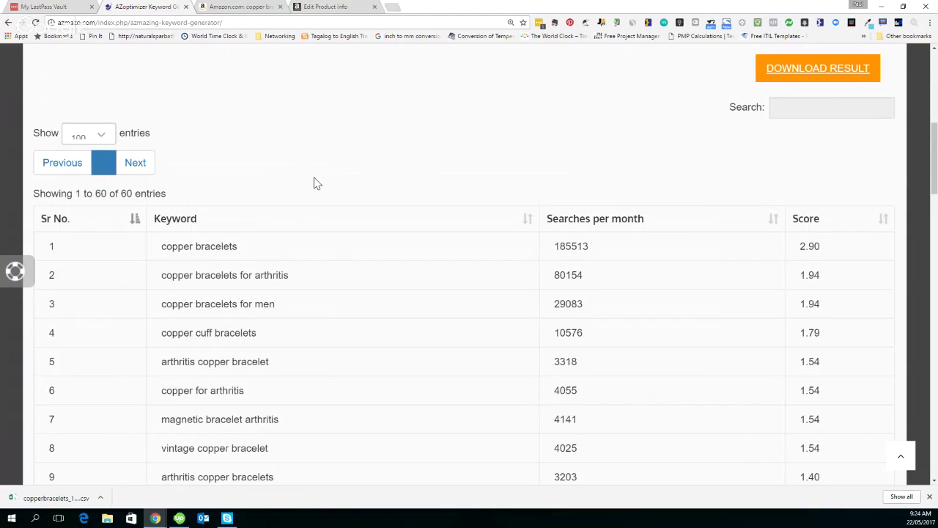
pyautogui.scroll(10, 315, 183)
pyautogui.moveTo(231, 269)
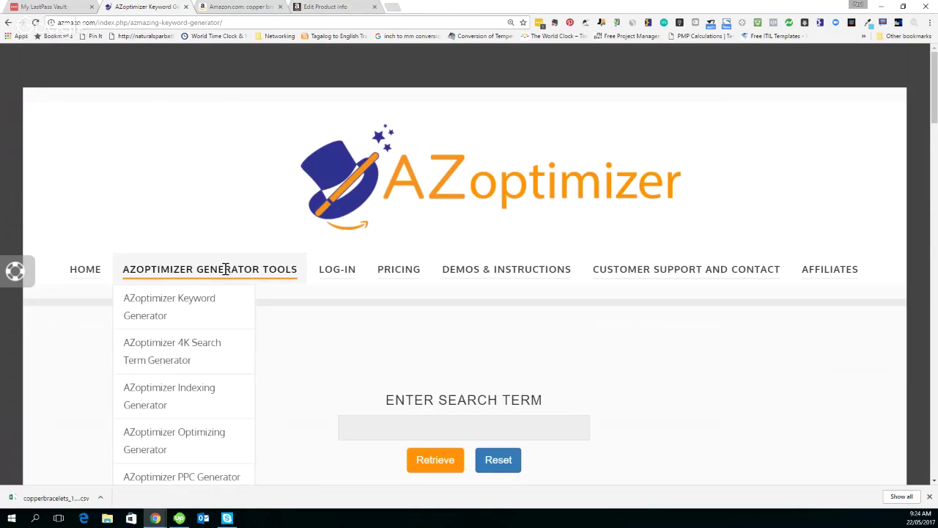
pyautogui.click(161, 349)
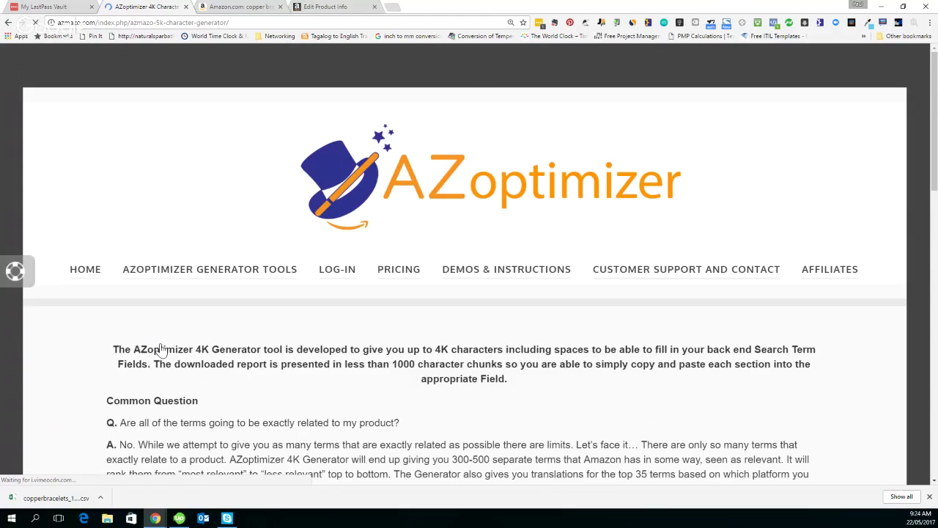
pyautogui.scroll(-2, 161, 348)
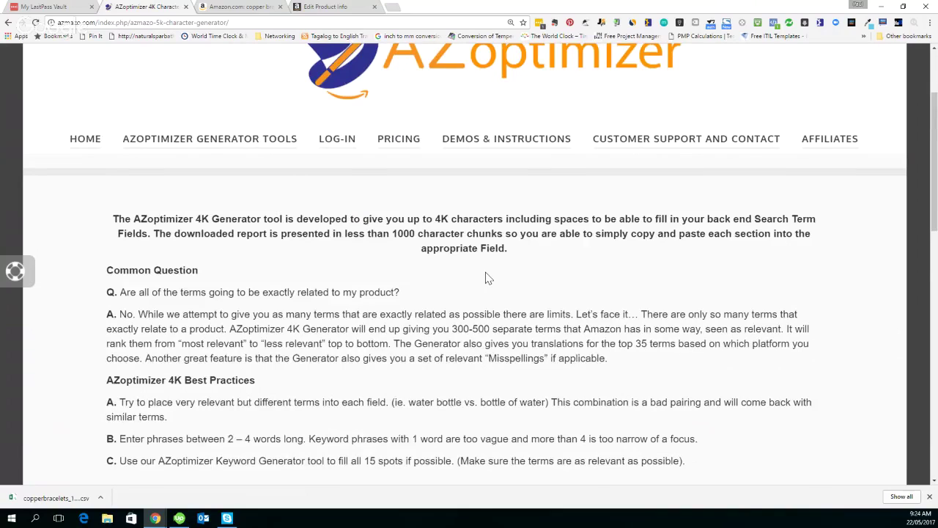
pyautogui.scroll(-2, 487, 277)
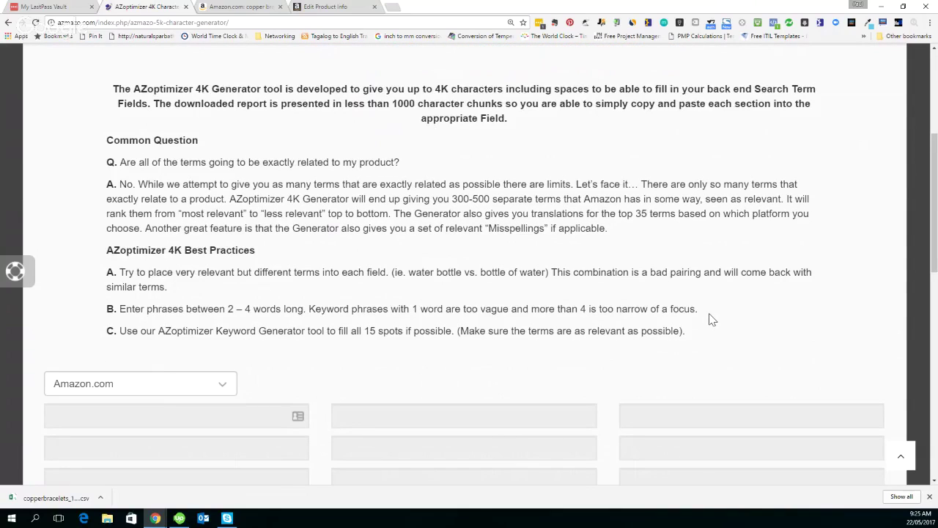
pyautogui.scroll(2, 217, 232)
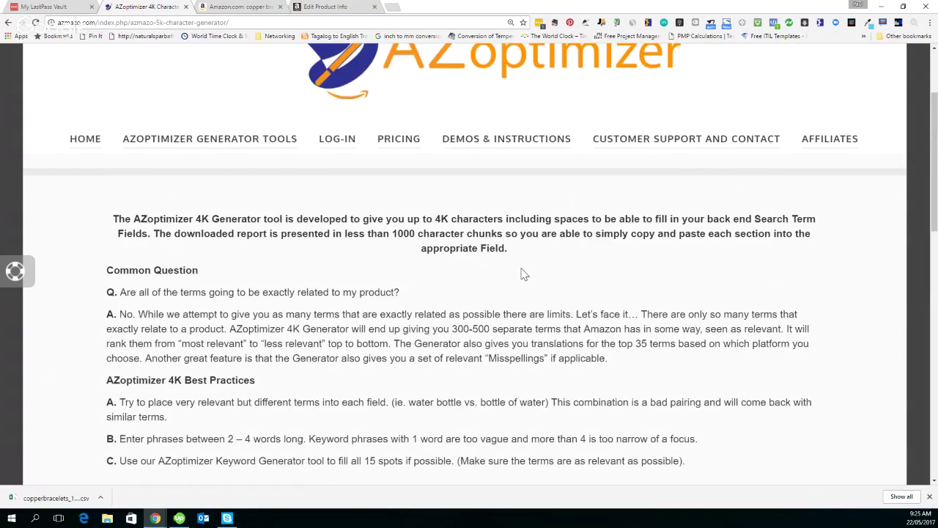
pyautogui.scroll(-3, 522, 271)
pyautogui.scroll(-2, 521, 270)
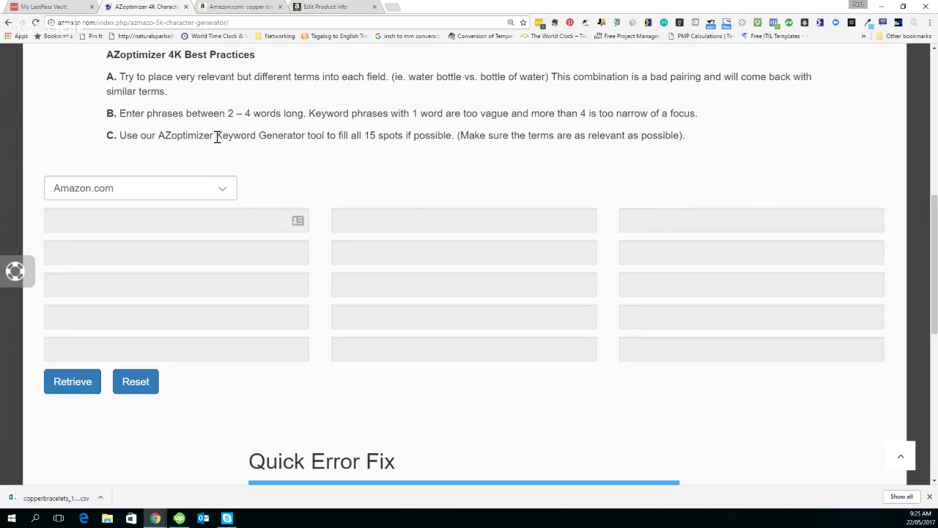
pyautogui.click(222, 192)
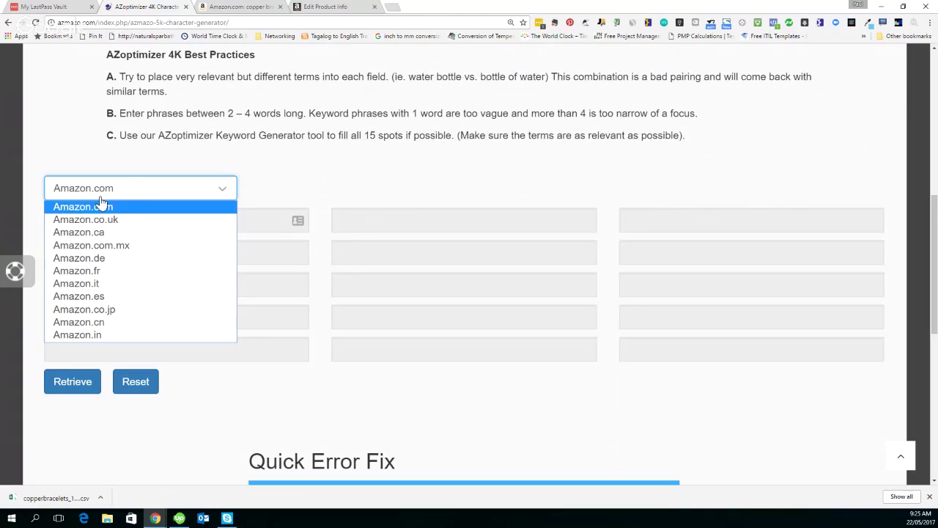
pyautogui.click(135, 192)
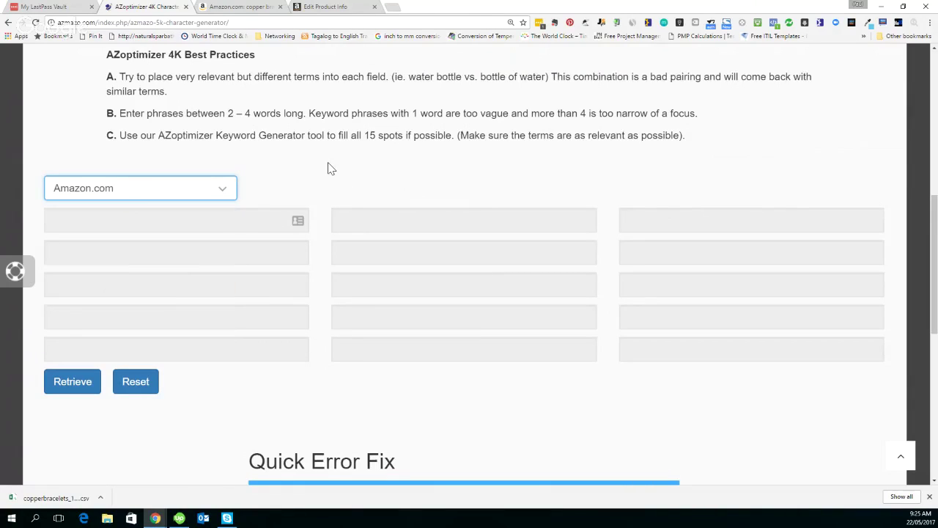
# Step: Open the keywords CSV in maximized Excel at 228% zoom and widen columns A–C
pyautogui.click(35, 499)
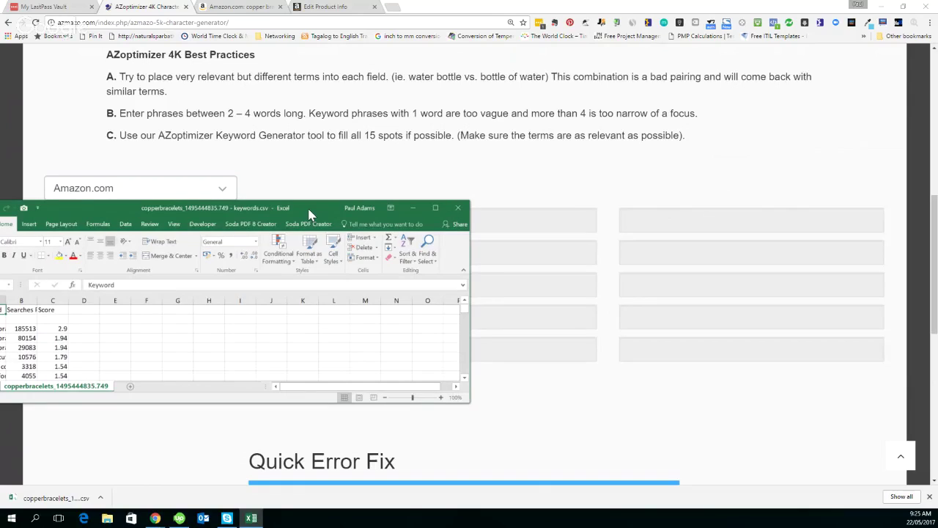
pyautogui.moveTo(308, 214); pyautogui.dragTo(506, 50)
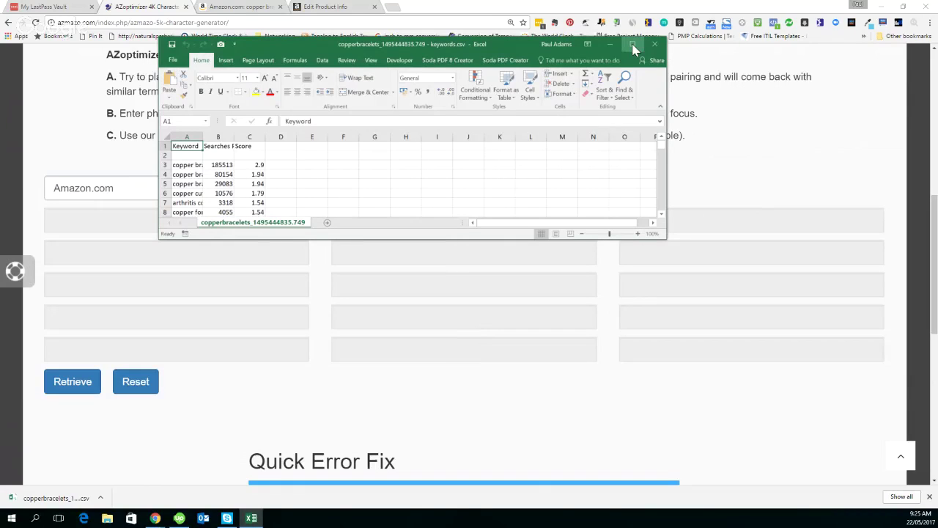
pyautogui.click(632, 45)
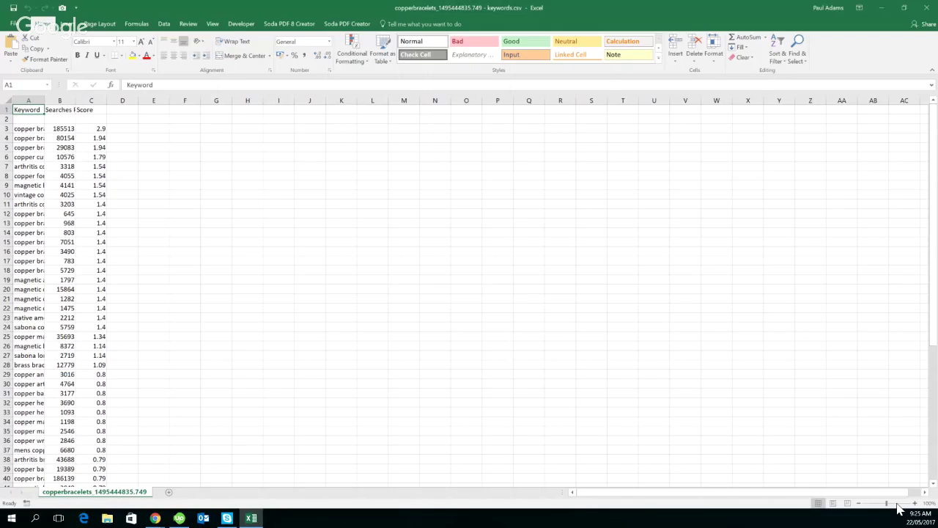
pyautogui.click(896, 503)
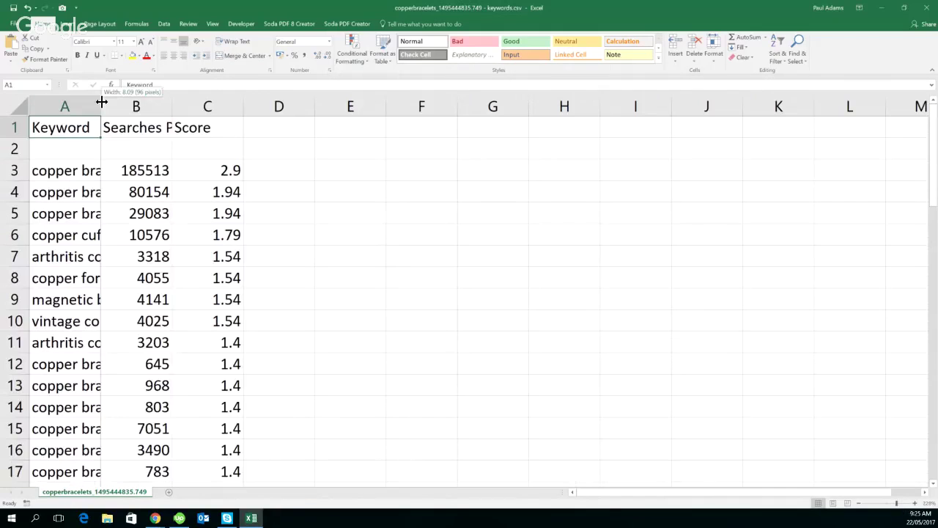
pyautogui.doubleClick(101, 102)
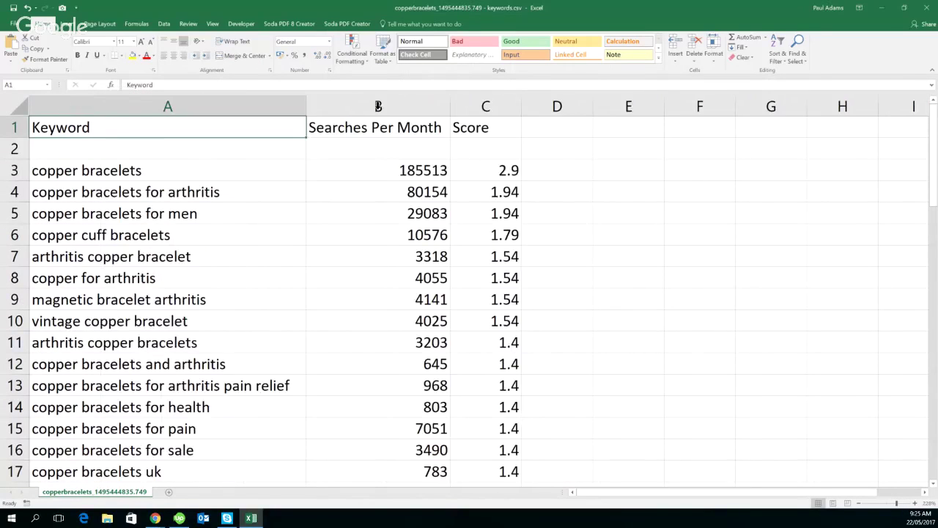
pyautogui.click(520, 106)
pyautogui.moveTo(520, 106); pyautogui.dragTo(538, 106)
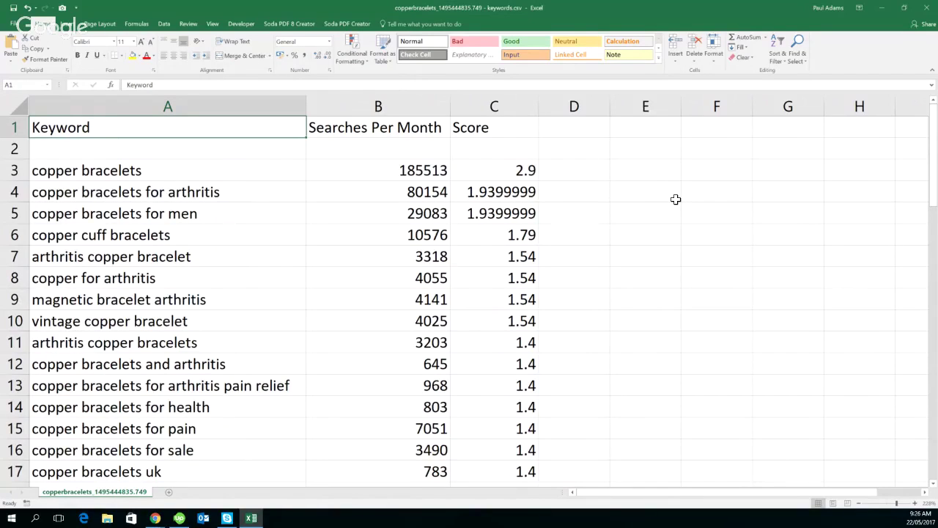
# Step: Copy the top keyword 'copper bracelets' from A3 and minimize Excel
pyautogui.click(145, 170)
pyautogui.moveTo(176, 84); pyautogui.dragTo(127, 84)
pyautogui.hotkey('ctrl', 'c')
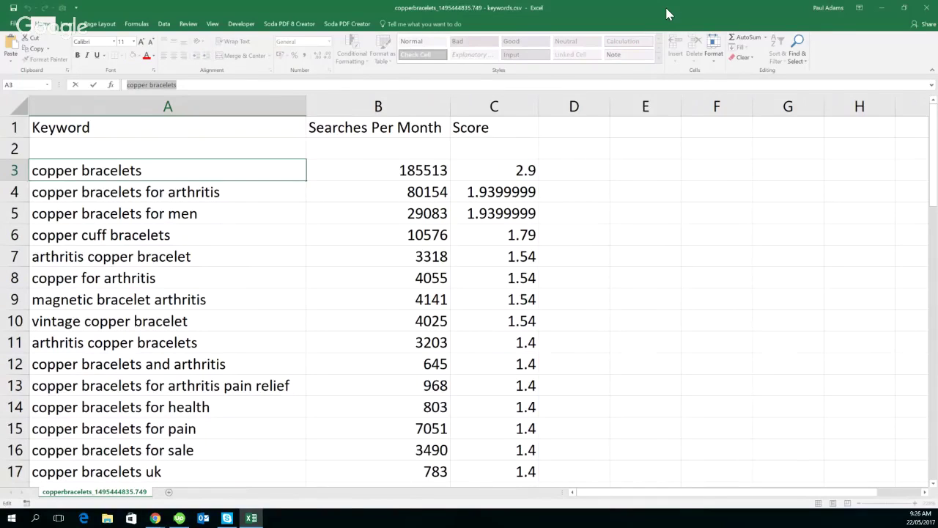
pyautogui.moveTo(667, 13); pyautogui.dragTo(66, 119)
pyautogui.press('super+Down')
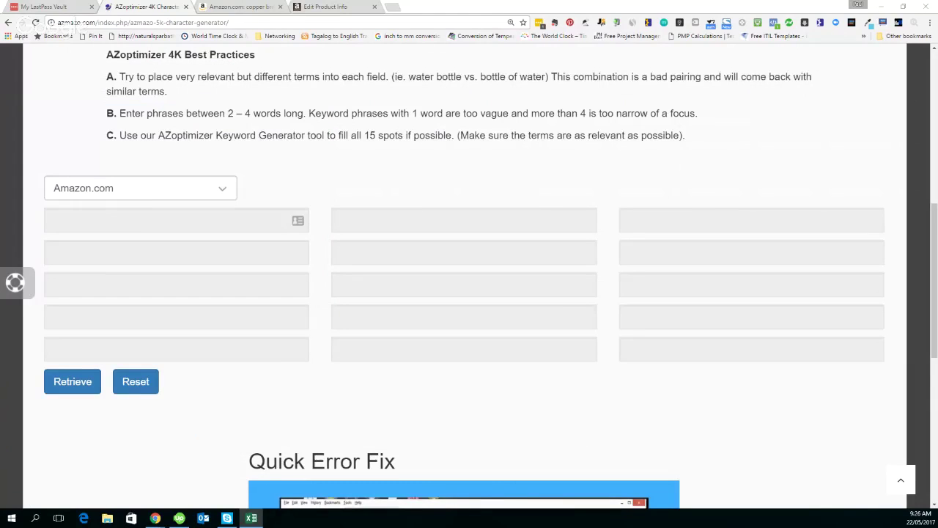
# Step: Paste 'copper bracelets' into the first keyword field and 'copper bracelets for men' into the second
pyautogui.click(173, 219)
pyautogui.hotkey('ctrl', 'v')
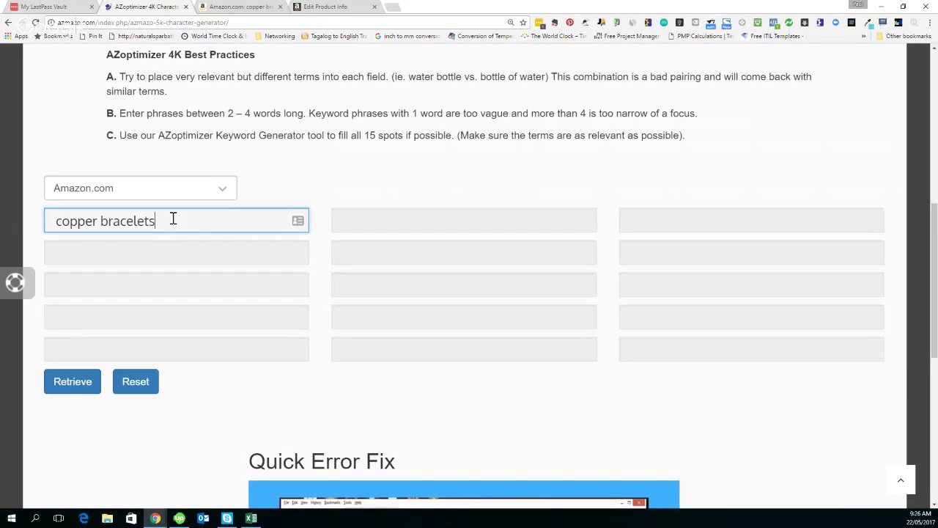
pyautogui.press('Tab')
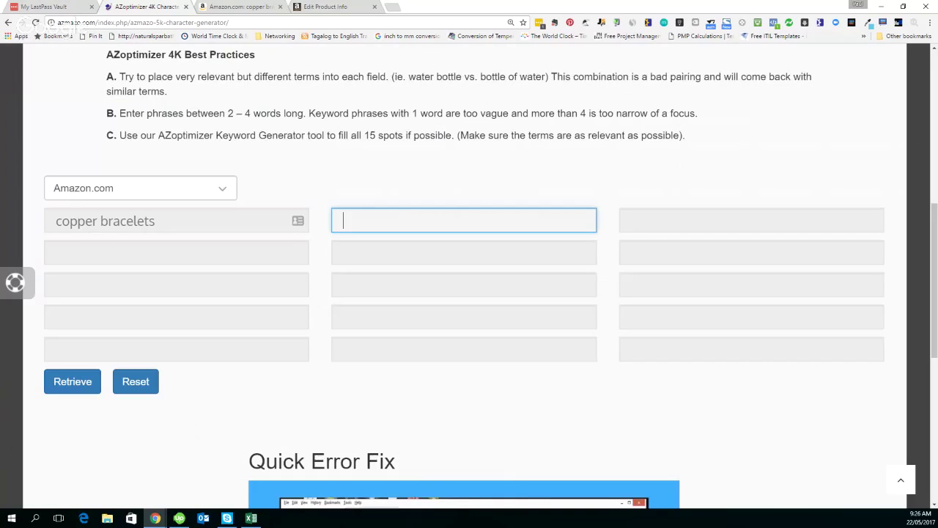
pyautogui.hotkey('alt', 'Tab')
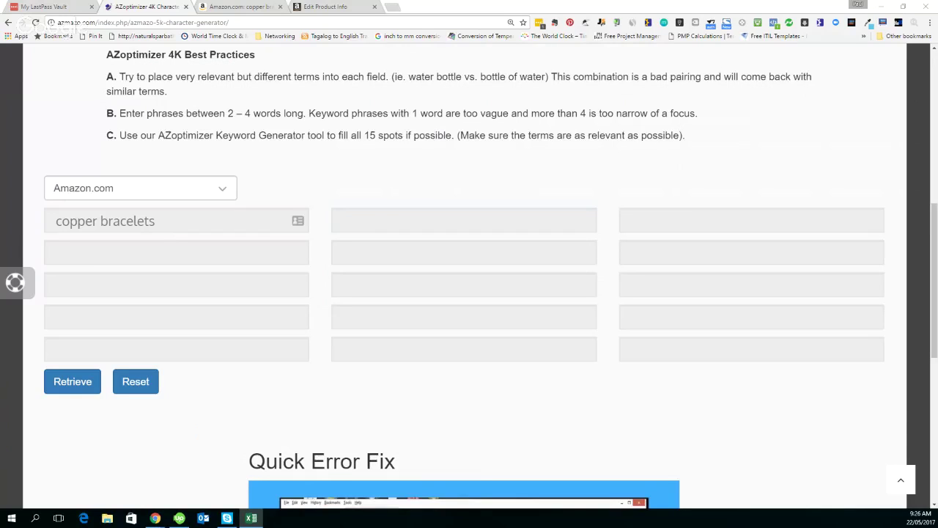
pyautogui.click(389, 222)
pyautogui.write('copper bracelets for men')
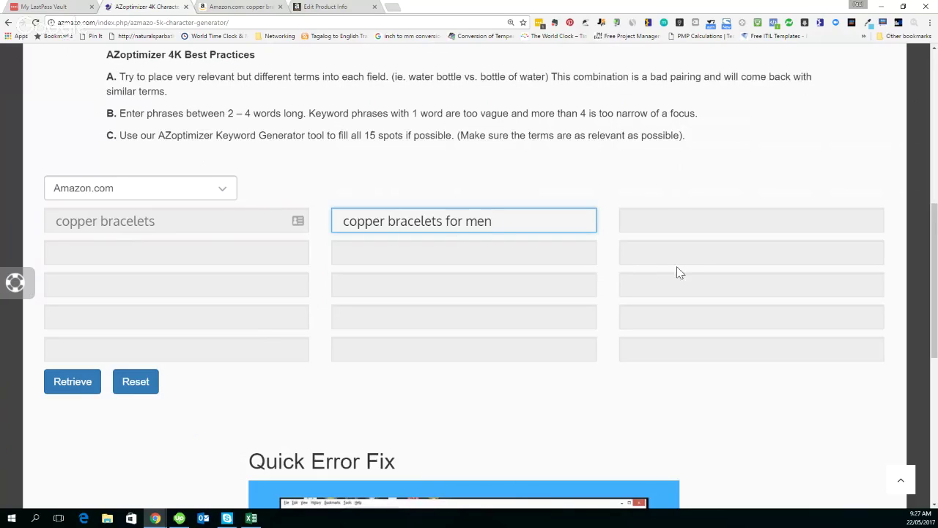
# Step: Paste 'copper cuff bracelets' into field three and 'copper for arthritis' into row two's first field
pyautogui.click(673, 225)
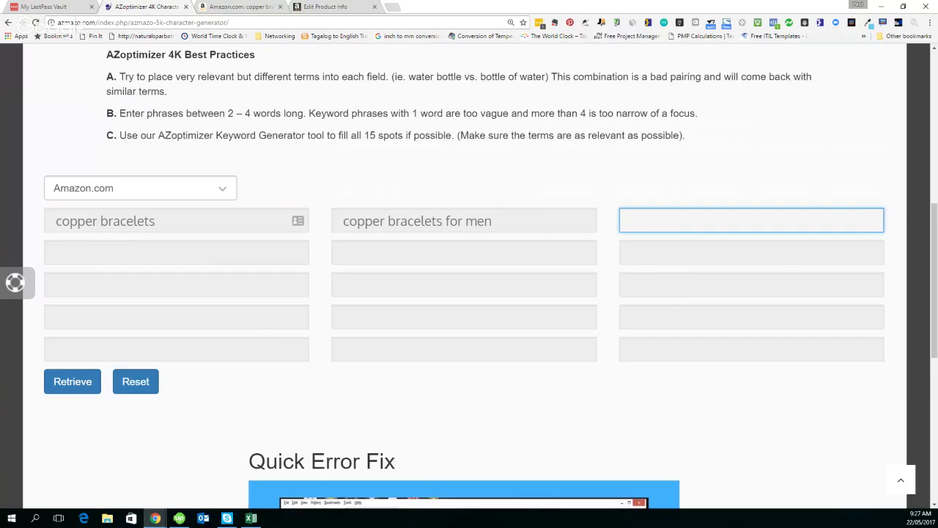
pyautogui.hotkey('alt', 'Tab')
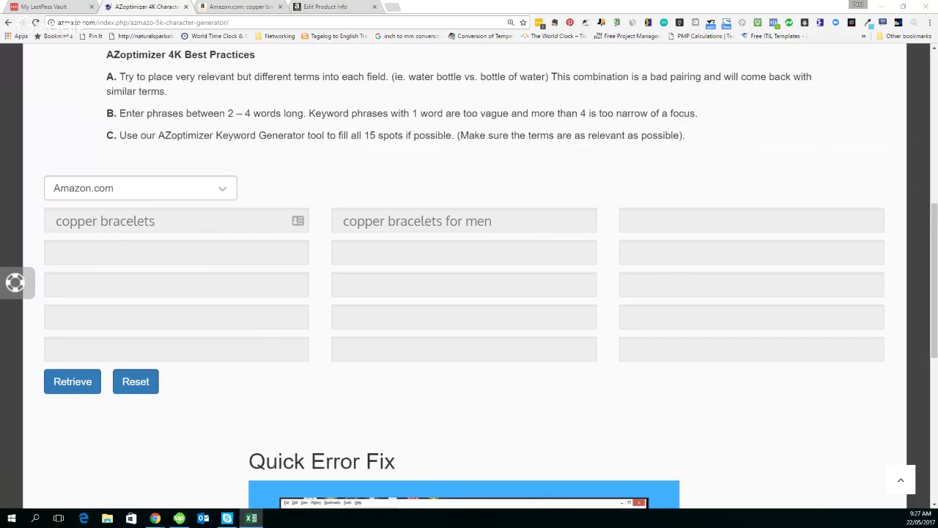
pyautogui.click(656, 219)
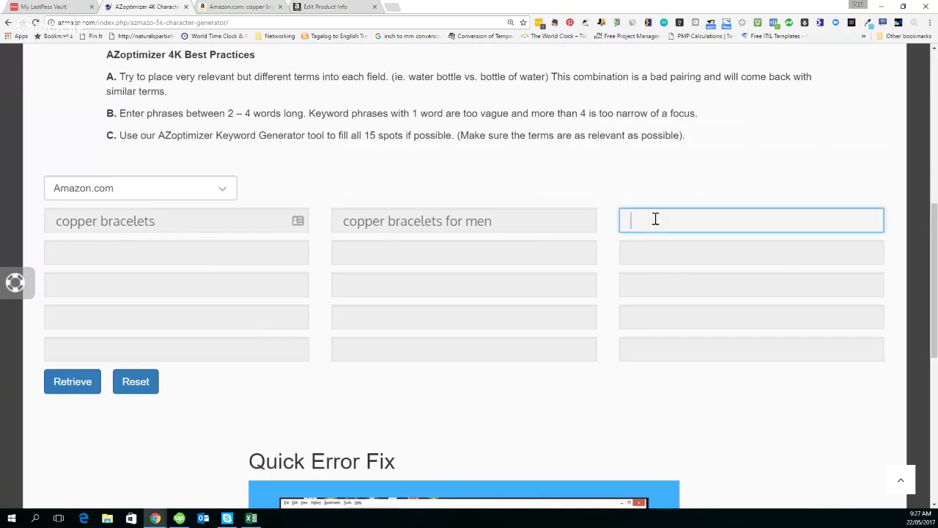
pyautogui.write('copper cuff bracelets')
pyautogui.click(148, 249)
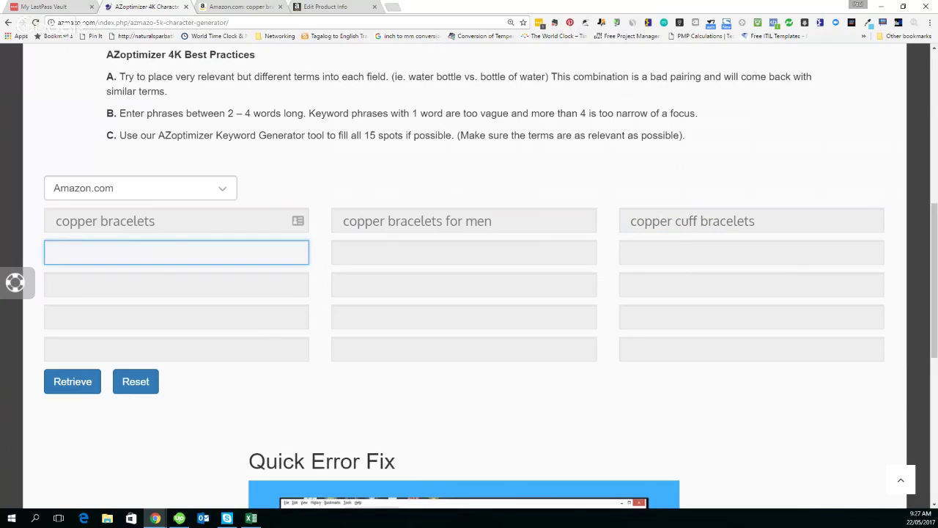
pyautogui.hotkey('alt', 'Tab')
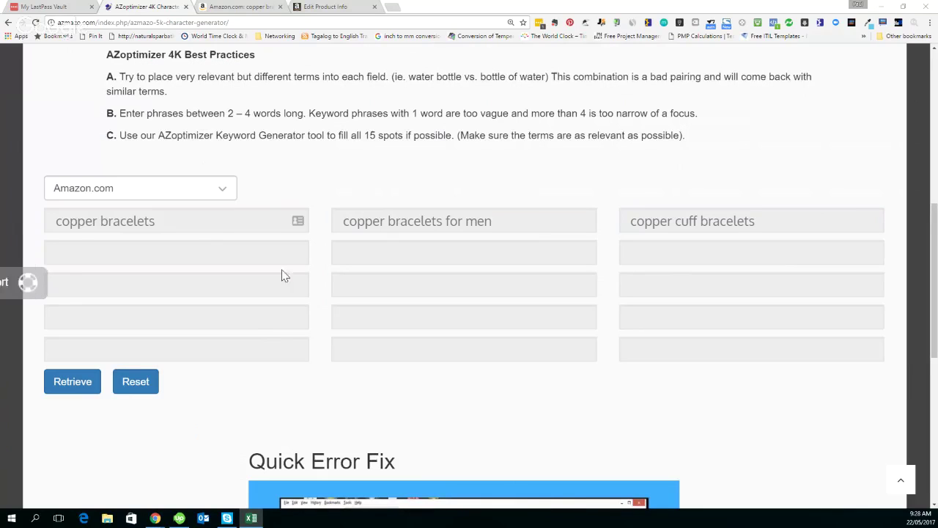
pyautogui.click(203, 252)
pyautogui.write('copper for arthritis')
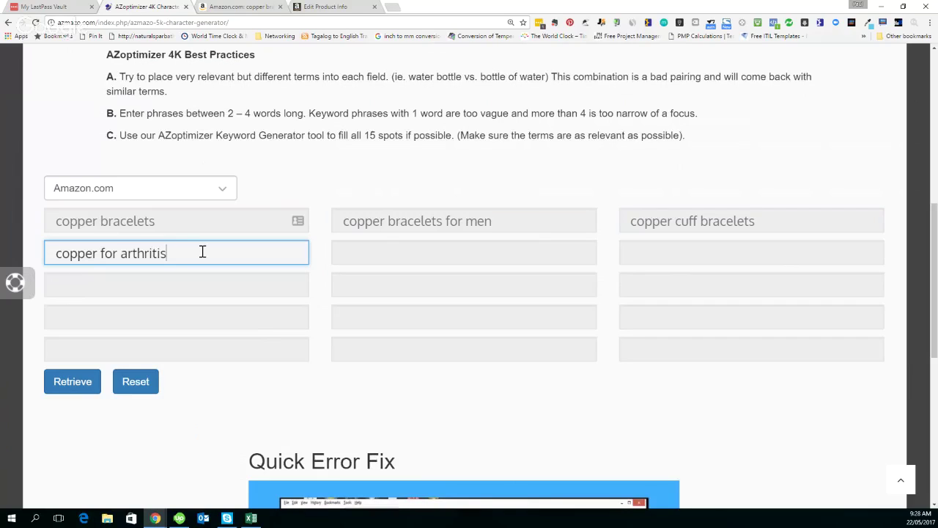
# Step: Paste 'copper bracelets for arthritis' and 'magnetic and copper bracelets' into row two's remaining fields
pyautogui.click(402, 257)
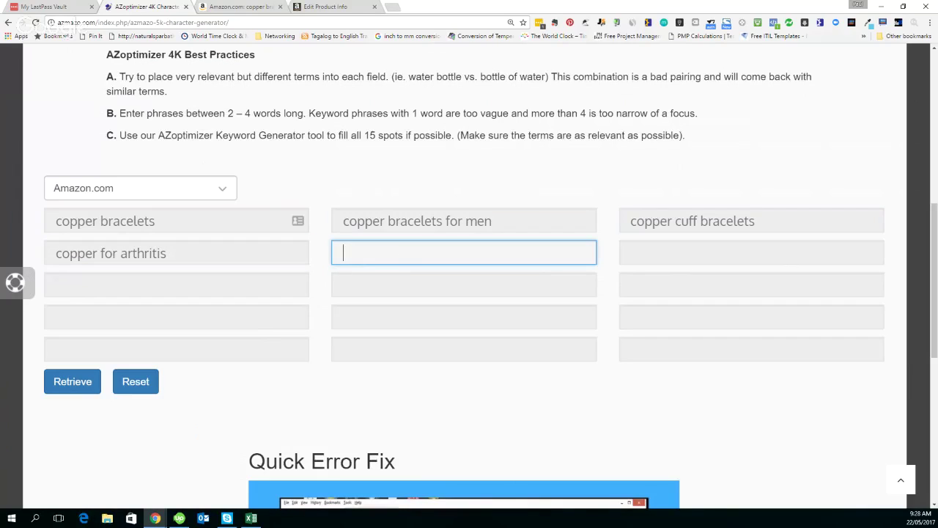
pyautogui.hotkey('alt', 'Tab')
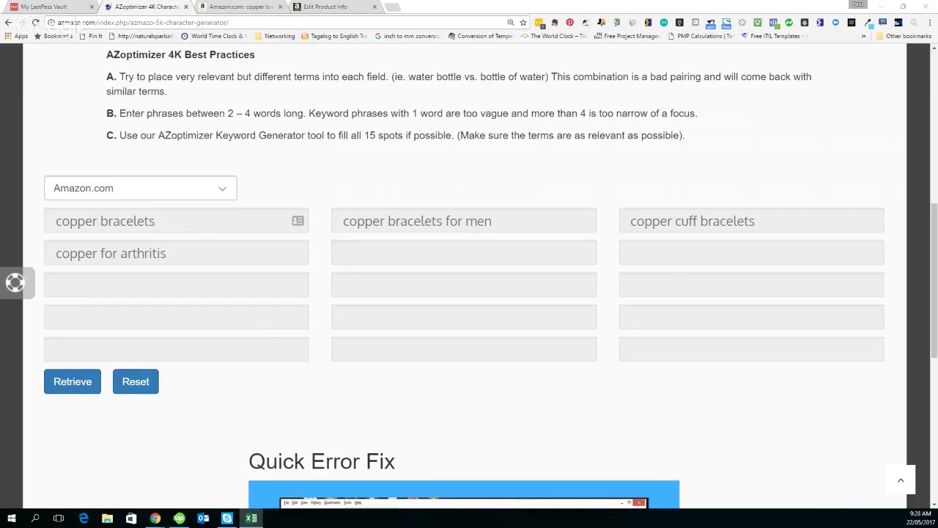
pyautogui.click(406, 256)
pyautogui.write('copper bracelets for arthritis')
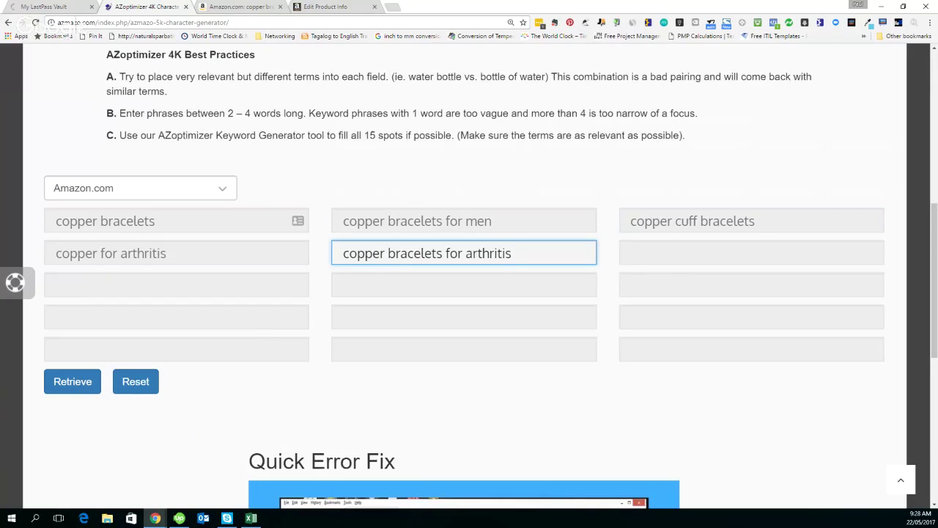
pyautogui.hotkey('alt', 'Tab')
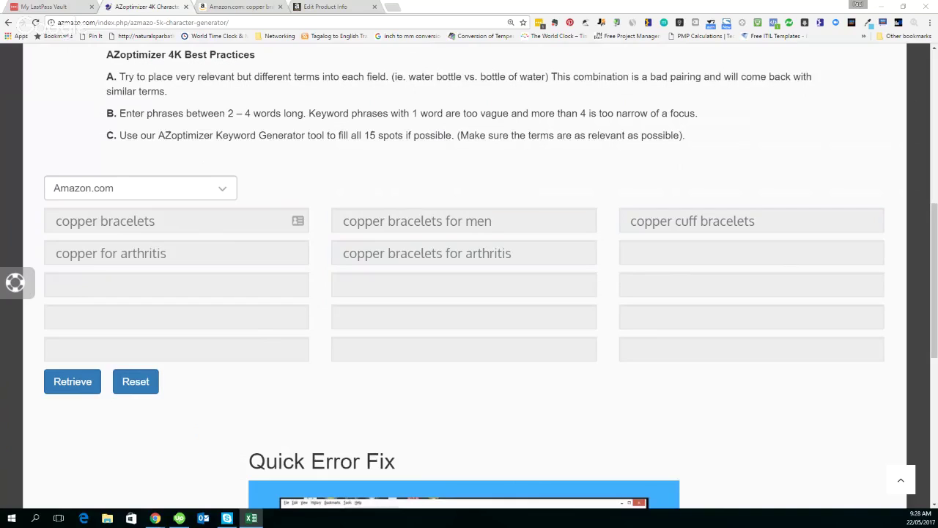
pyautogui.click(731, 250)
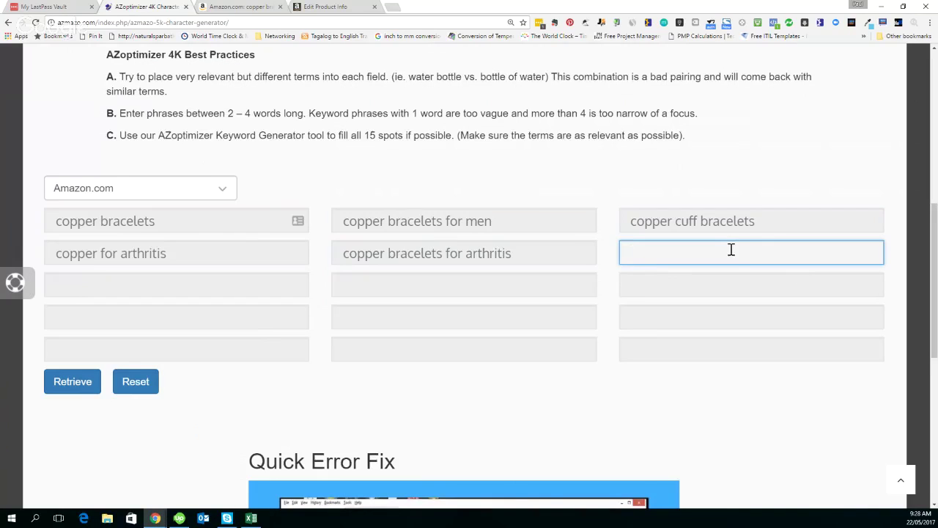
pyautogui.write('magnetic and copper bracelets')
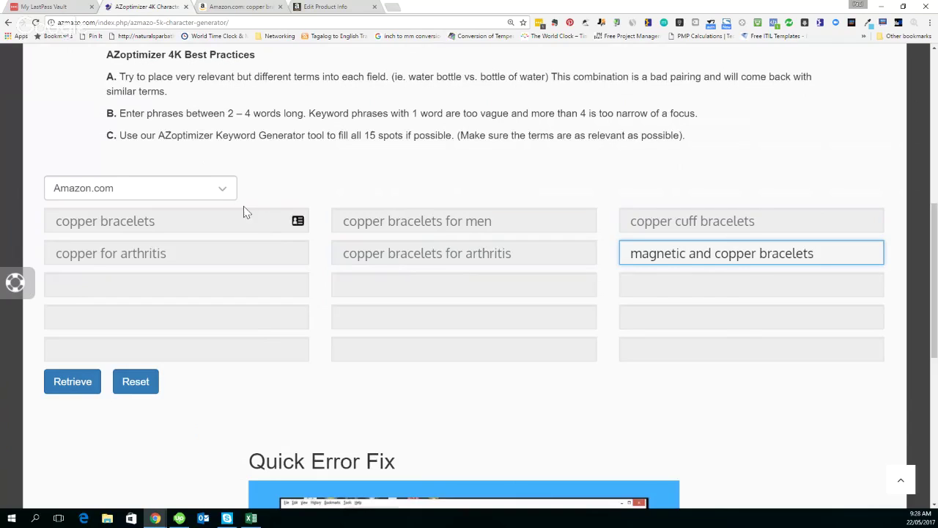
pyautogui.click(687, 404)
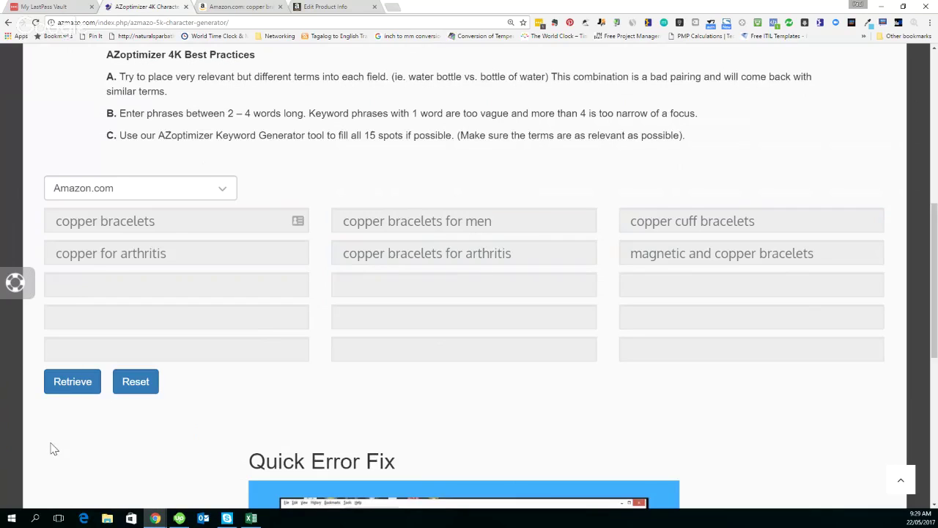
pyautogui.click(73, 382)
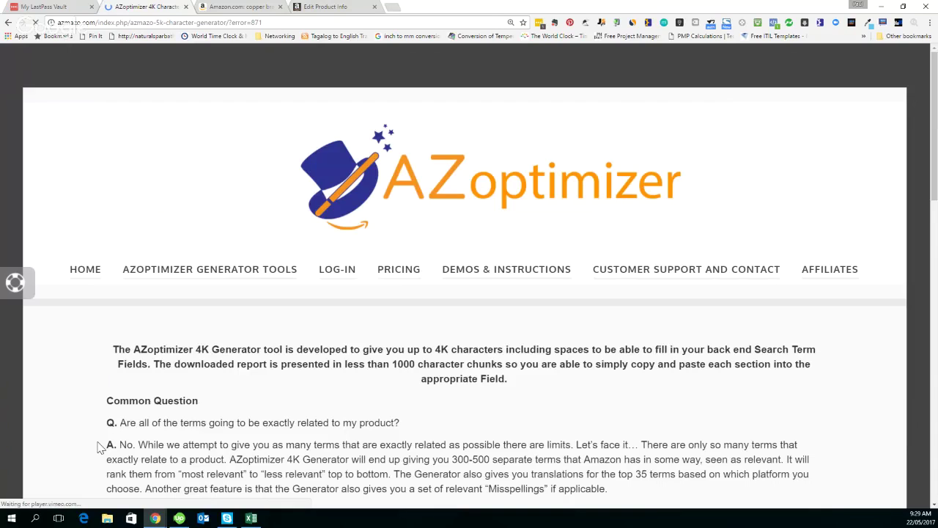
pyautogui.scroll(-4, 341, 492)
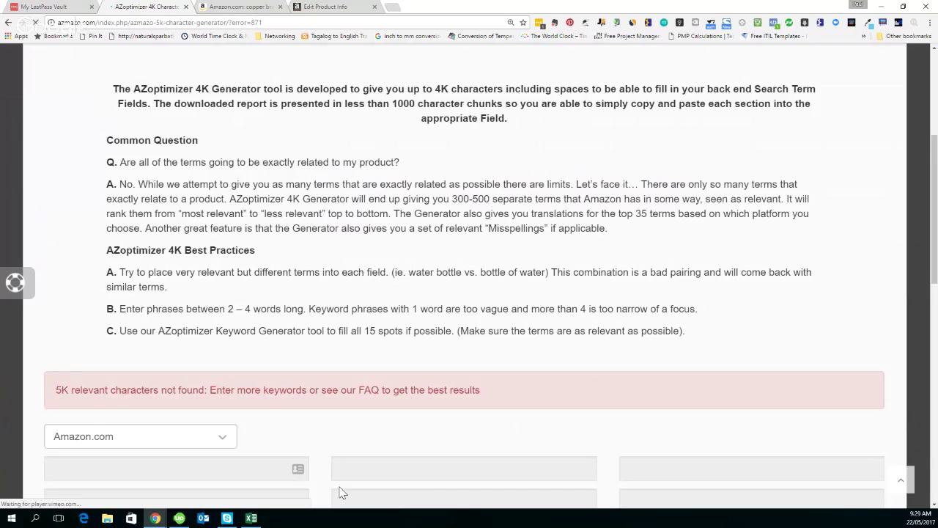
pyautogui.scroll(-4, 341, 493)
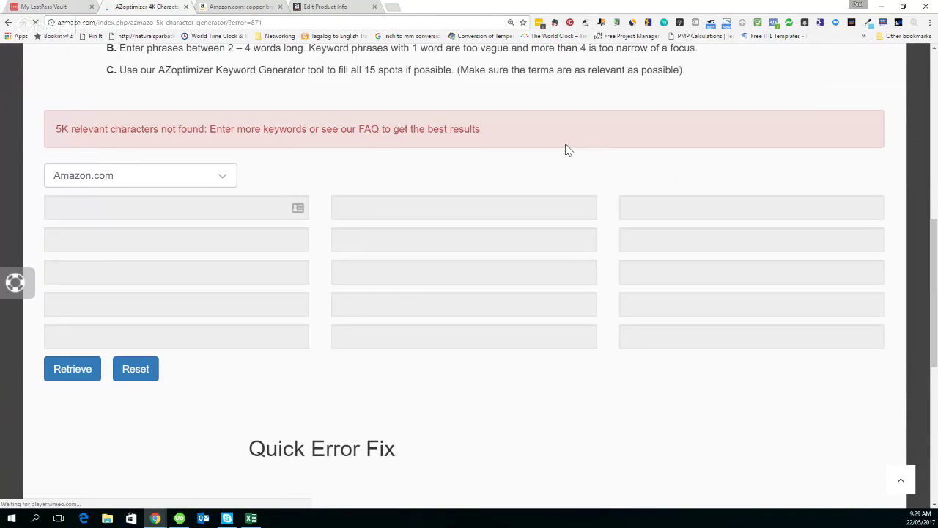
pyautogui.click(8, 24)
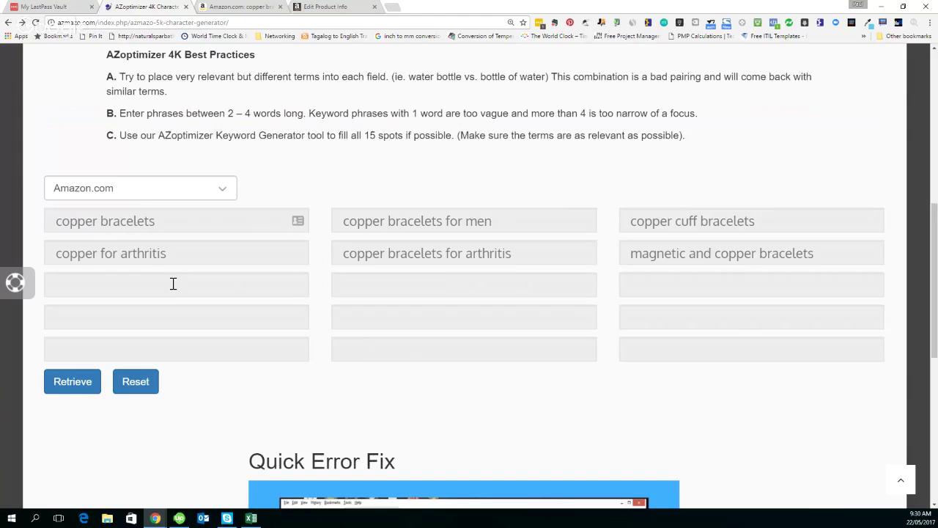
# Step: Add 'arthritis' and 'wrist pain' as new keywords in the next empty fields
pyautogui.doubleClick(146, 252)
pyautogui.hotkey('ctrl', 'c')
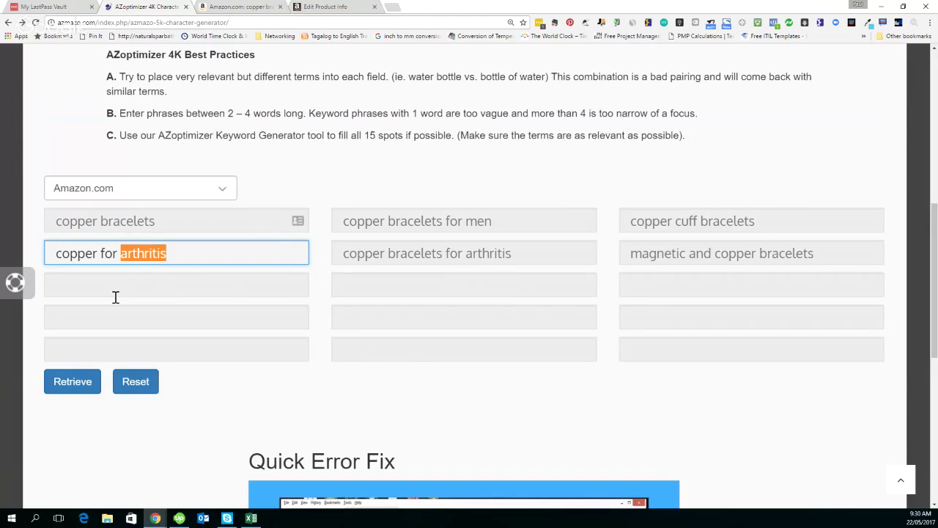
pyautogui.click(127, 282)
pyautogui.hotkey('ctrl', 'v')
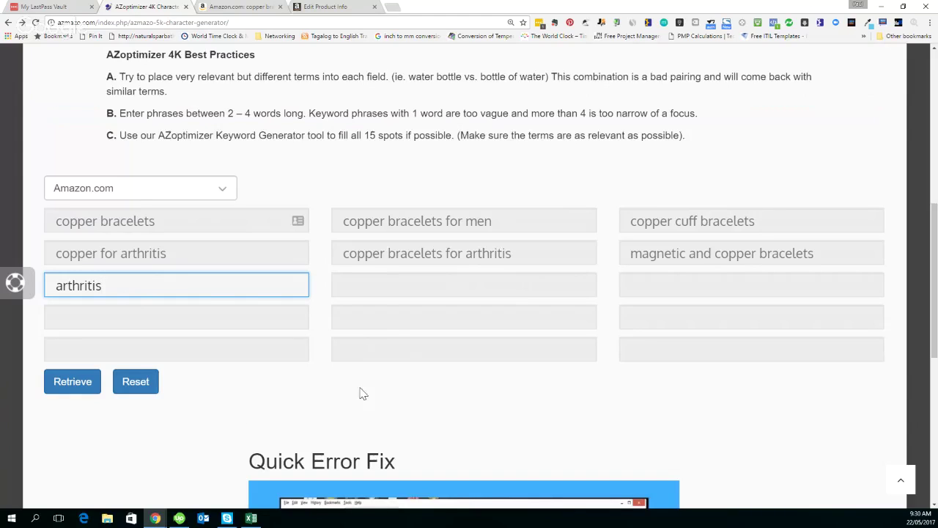
pyautogui.click(381, 286)
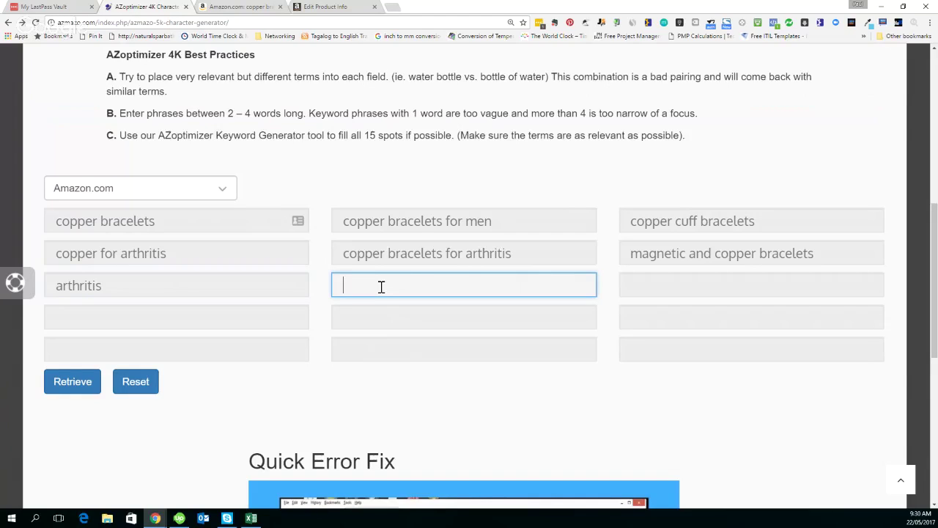
pyautogui.write('wrist b')
pyautogui.write('ain')
# Step: Retrieve the 4K search-term results for all eight keyword phrases
pyautogui.click(73, 384)
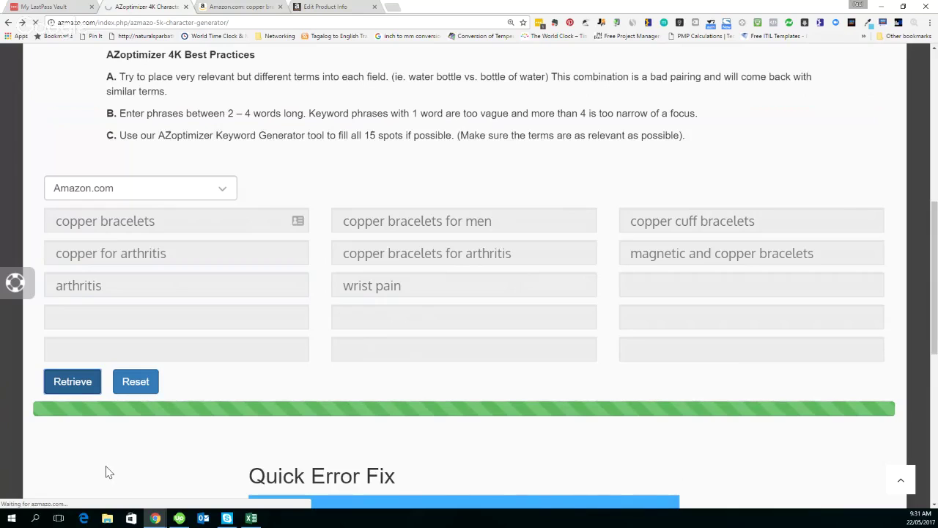
pyautogui.scroll(1, 107, 472)
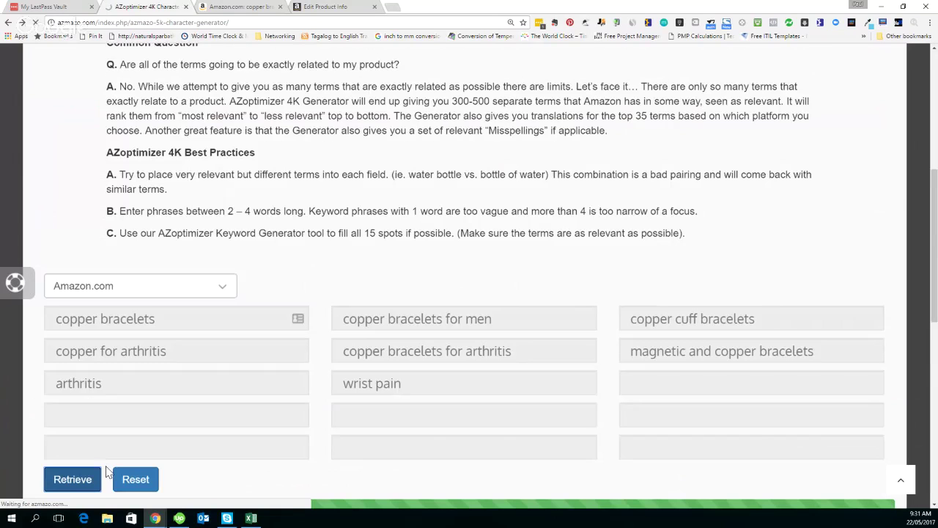
pyautogui.scroll(1, 106, 472)
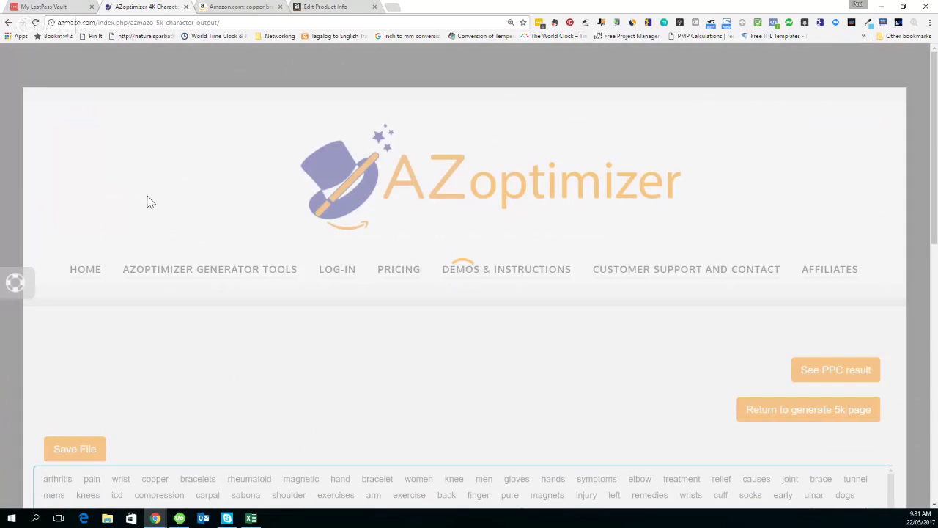
pyautogui.scroll(-3, 147, 201)
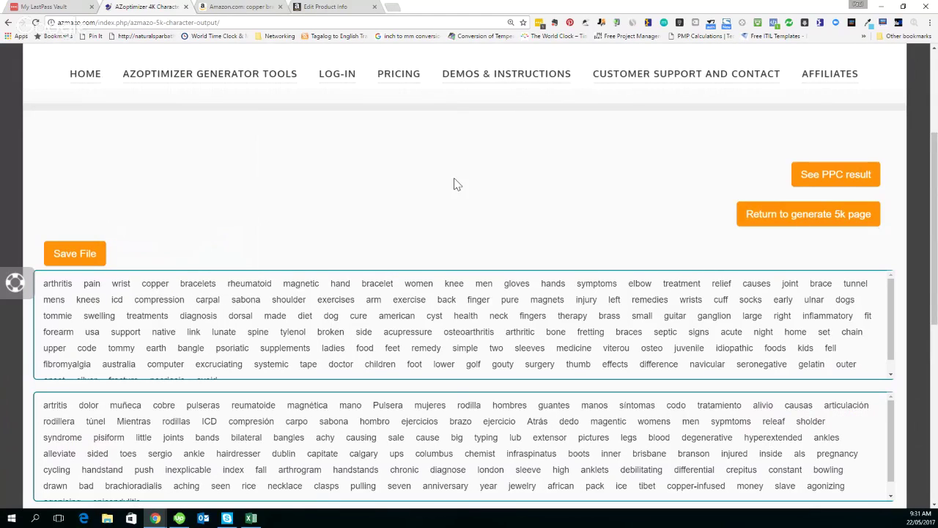
pyautogui.scroll(-2, 454, 183)
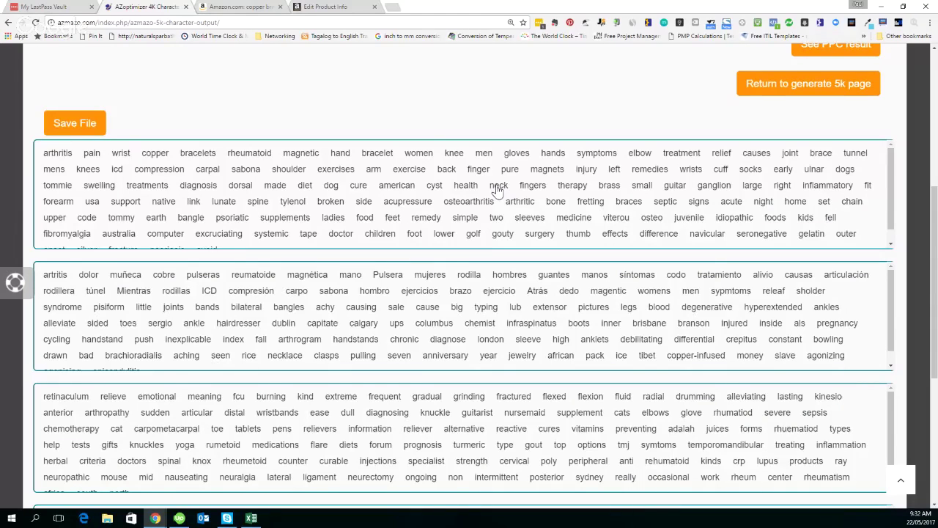
pyautogui.scroll(-2, 497, 189)
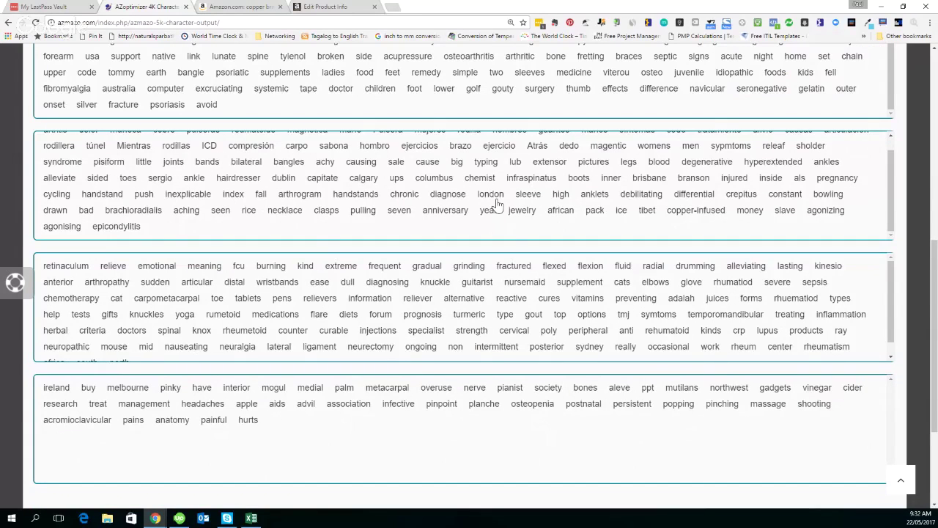
pyautogui.scroll(-3, 497, 207)
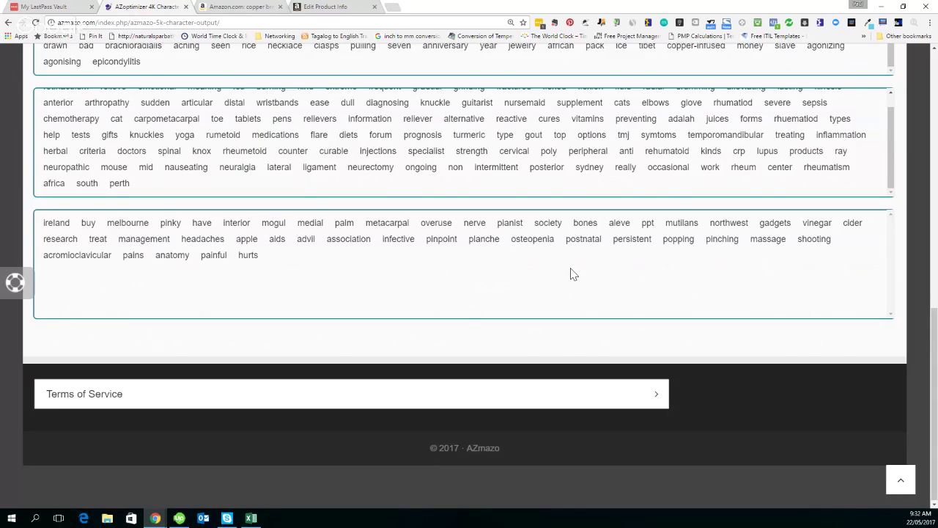
pyautogui.scroll(3, 574, 274)
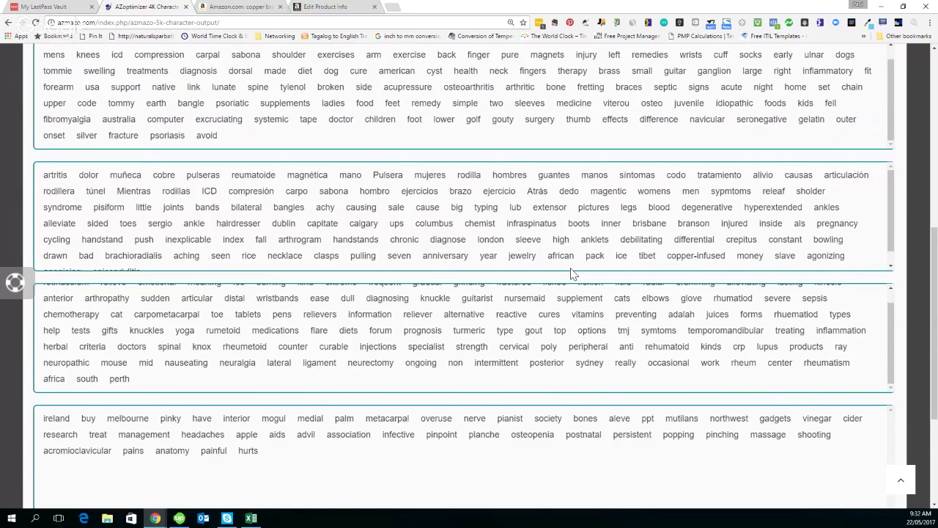
pyautogui.scroll(5, 574, 275)
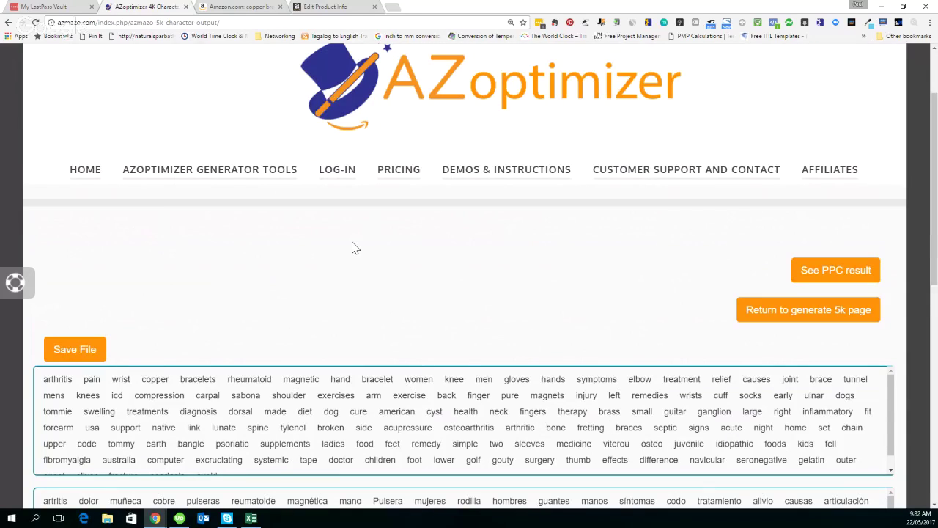
pyautogui.scroll(-1, 352, 248)
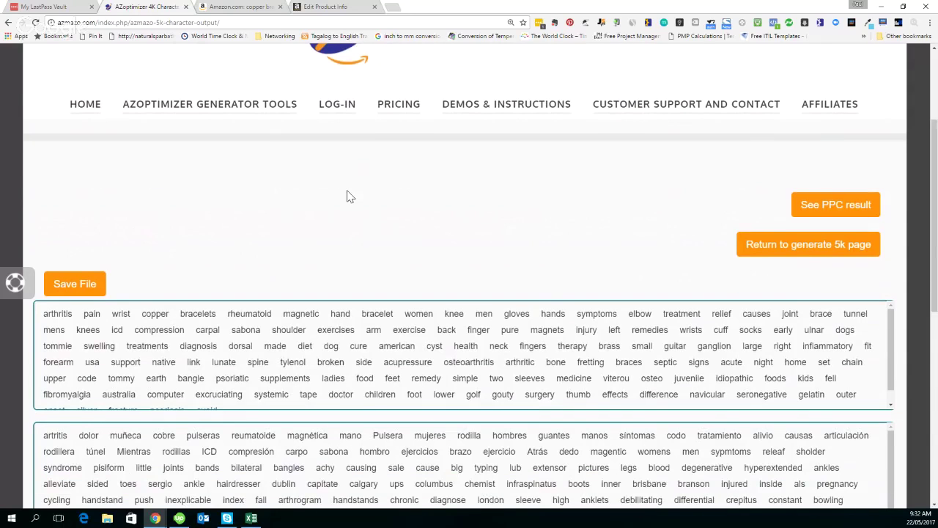
pyautogui.click(90, 286)
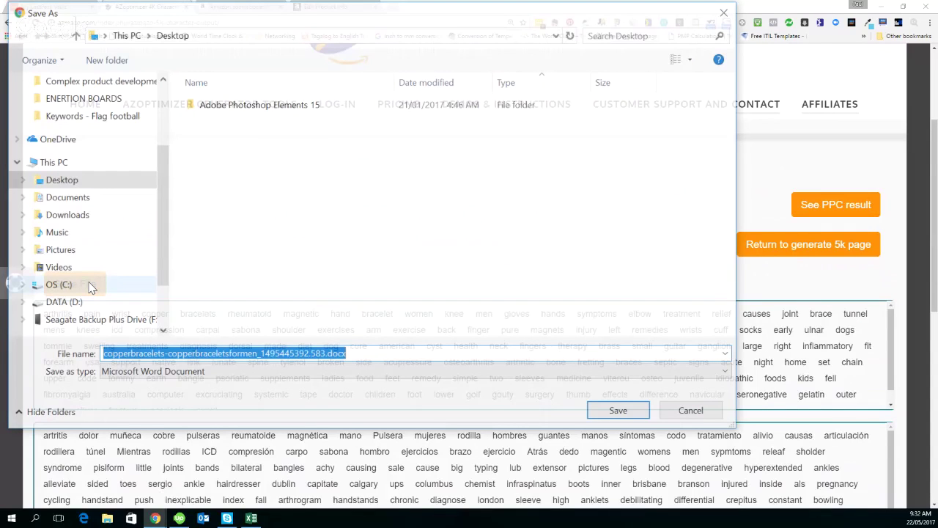
# Step: Append ' 5k result' to the suggested report file name and save it
pyautogui.click(388, 354)
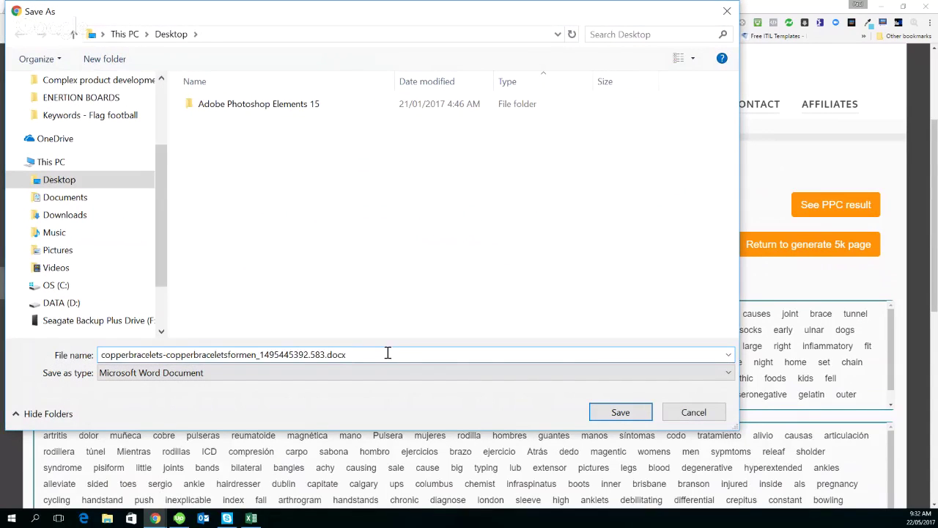
pyautogui.press('BackSpace')
pyautogui.press('BackSpace')
pyautogui.press('BackSpace')
pyautogui.press('BackSpace')
pyautogui.write('5k result')
pyautogui.press('Return')
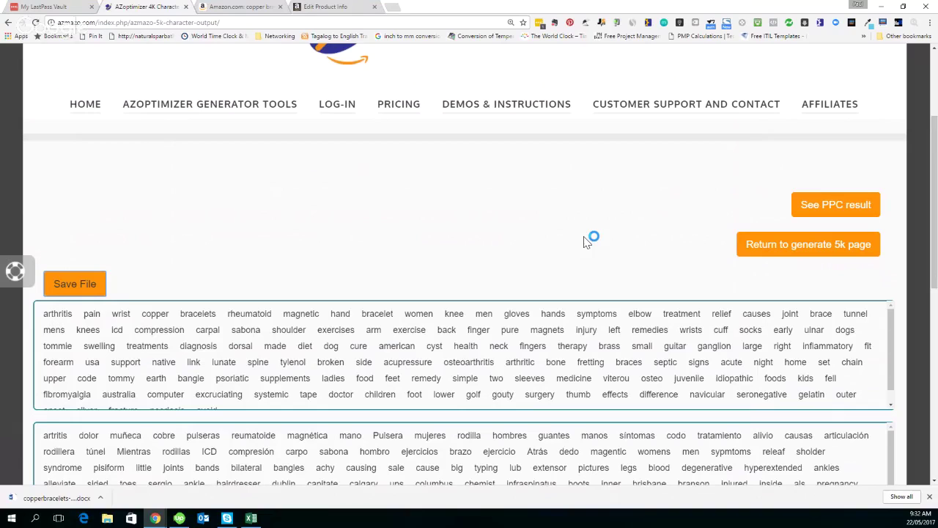
# Step: Open AZoptimizer Indexing Generator from the generator tools menu and scroll to its ASIN form
pyautogui.scroll(-2, 587, 242)
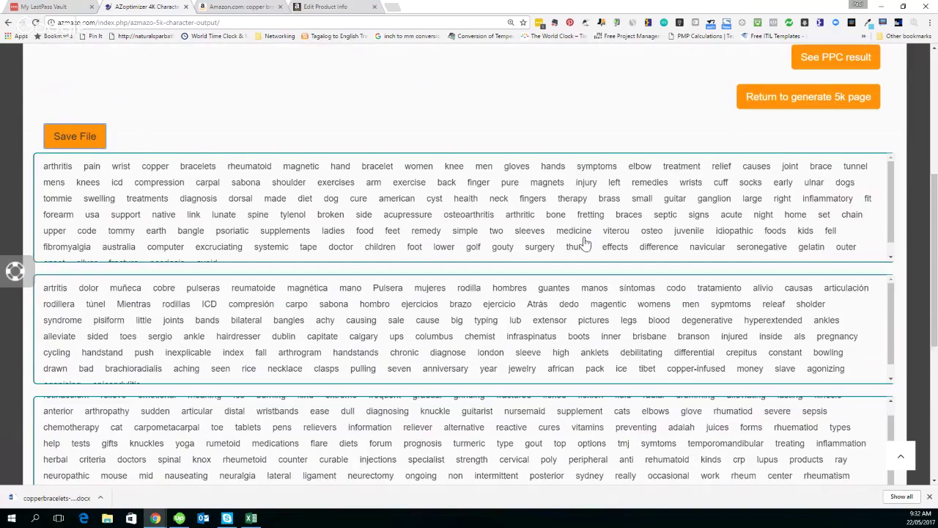
pyautogui.scroll(3, 264, 349)
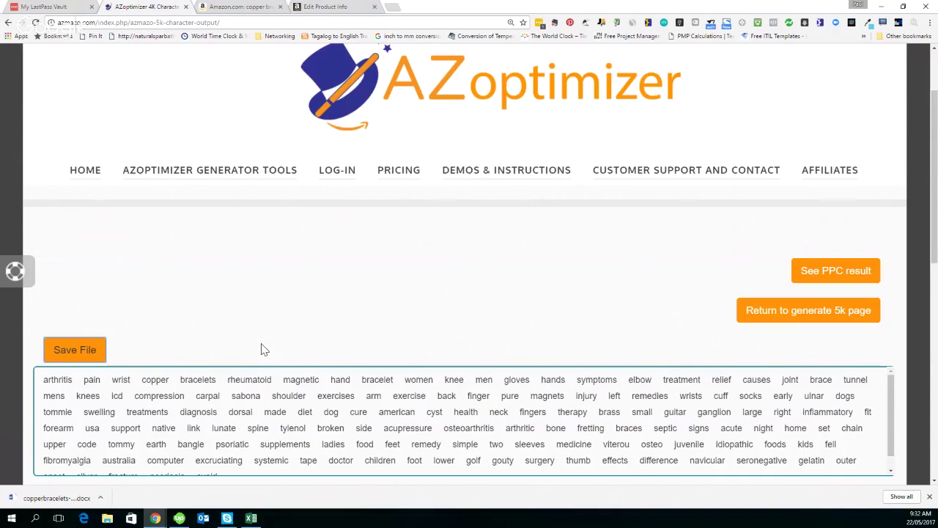
pyautogui.moveTo(191, 175)
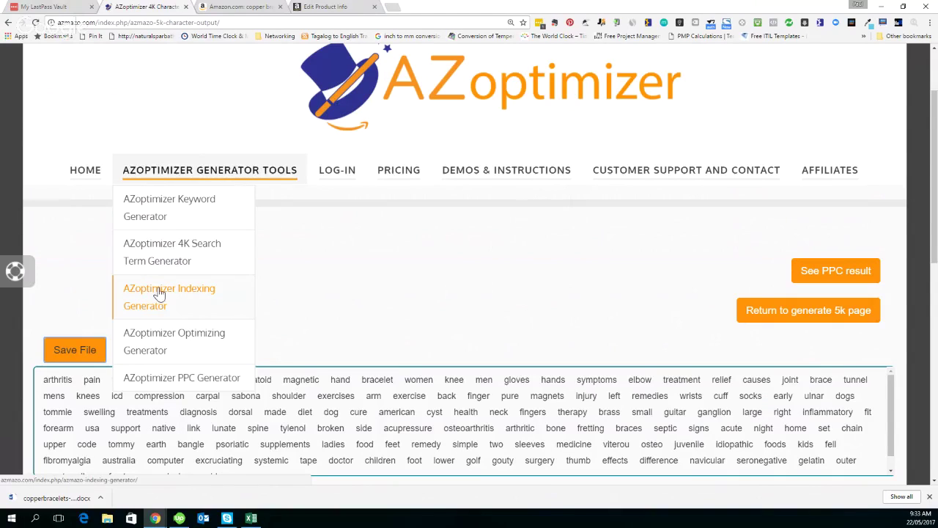
pyautogui.moveTo(160, 183)
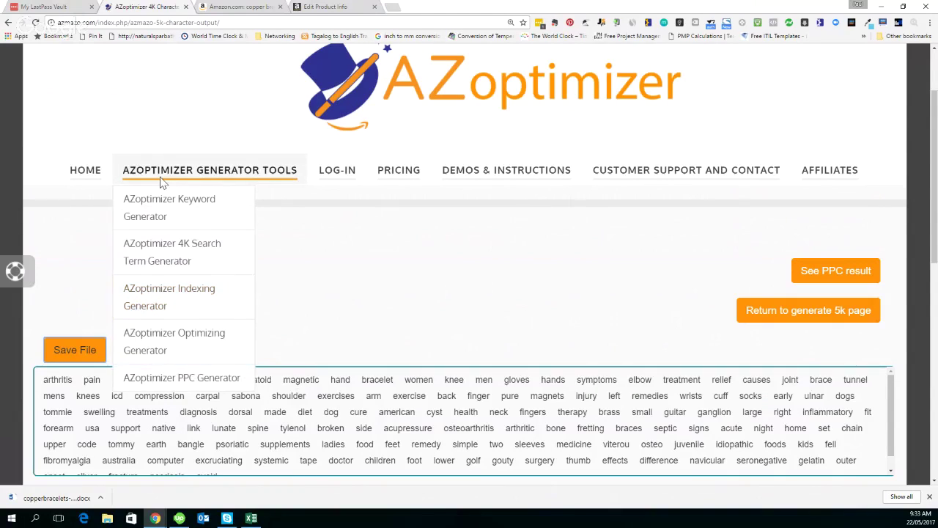
pyautogui.click(160, 294)
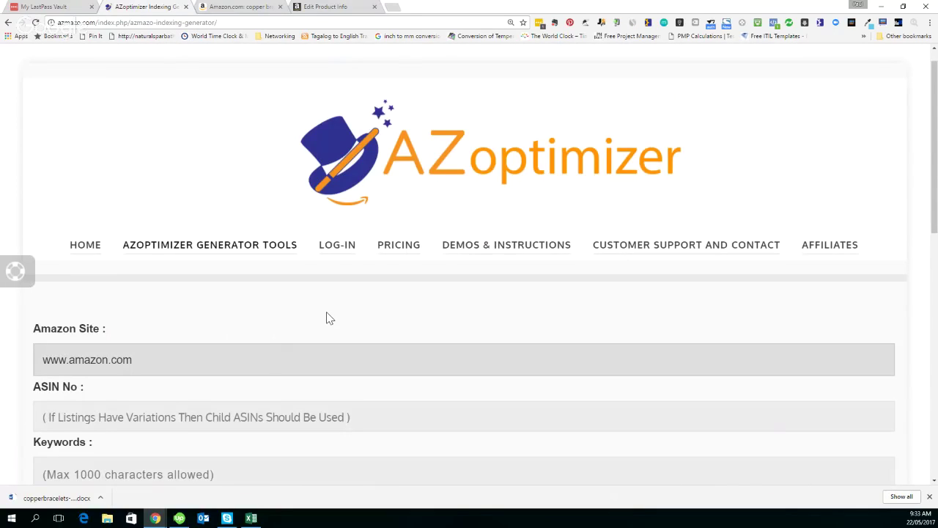
pyautogui.scroll(-3, 330, 319)
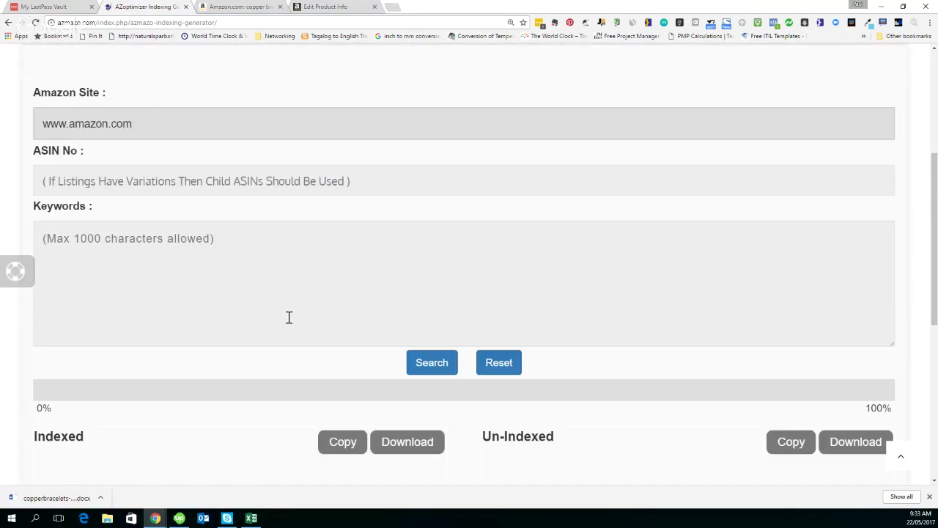
pyautogui.click(242, 6)
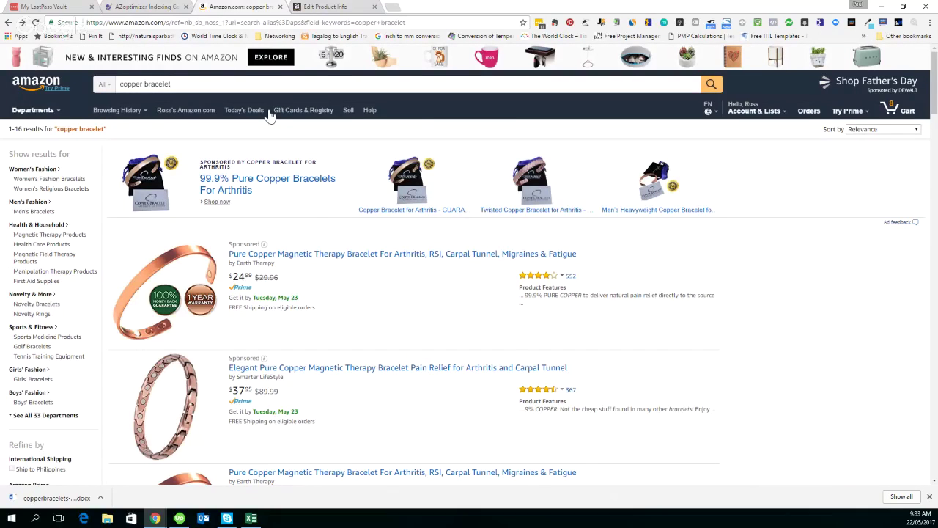
pyautogui.scroll(-3, 455, 313)
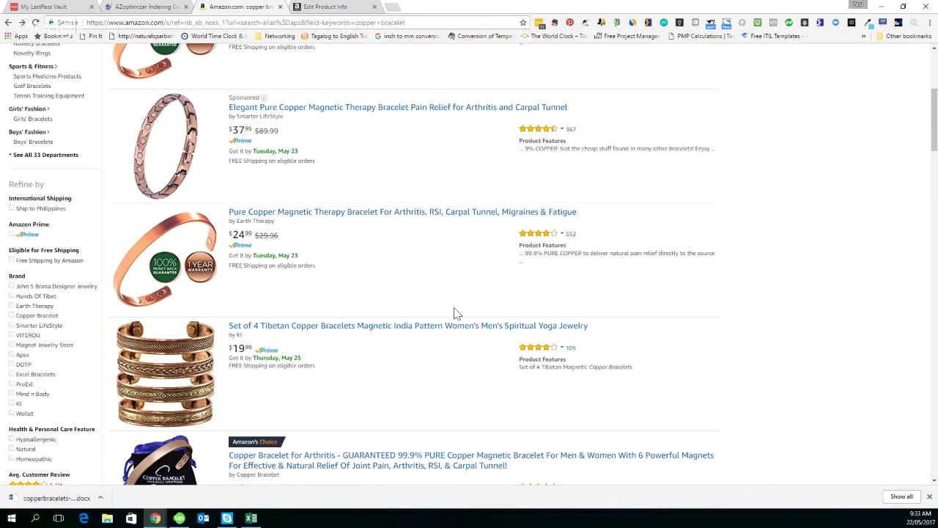
pyautogui.scroll(-4, 454, 313)
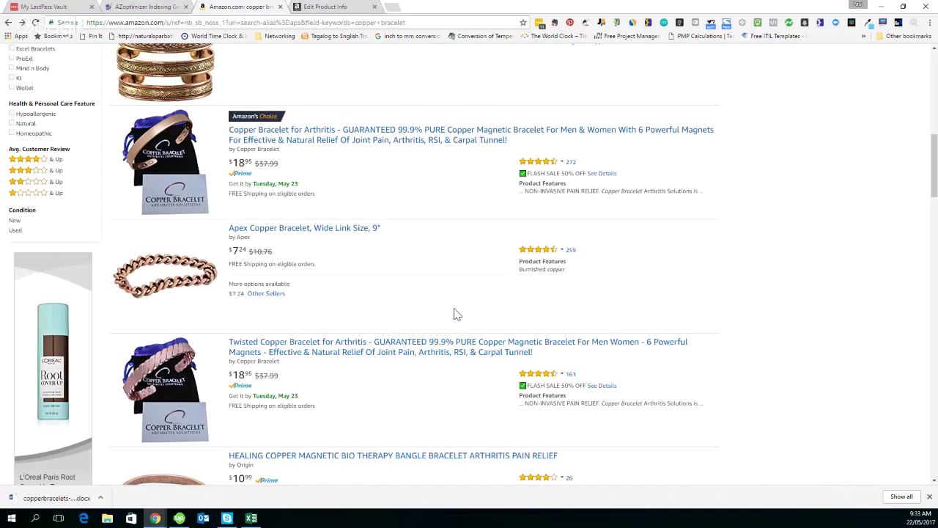
pyautogui.scroll(3, 454, 314)
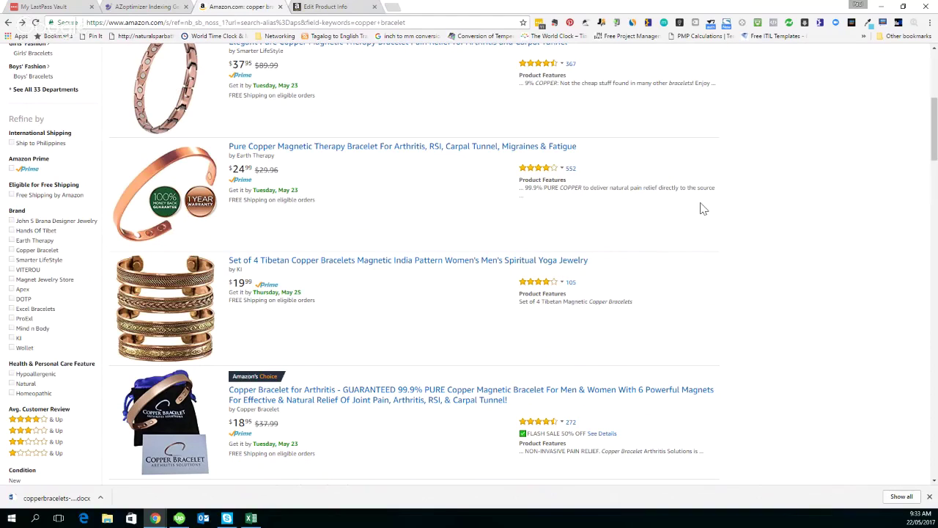
pyautogui.scroll(1, 702, 209)
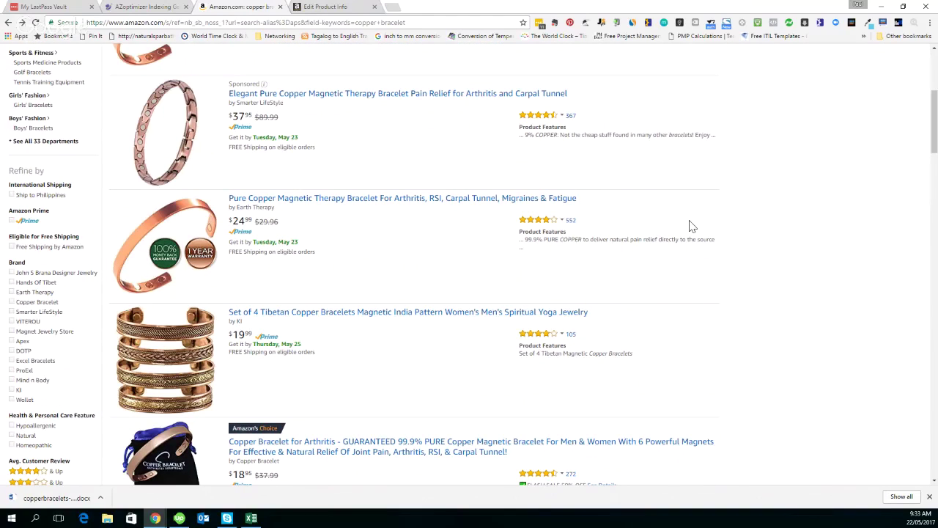
pyautogui.scroll(1, 689, 225)
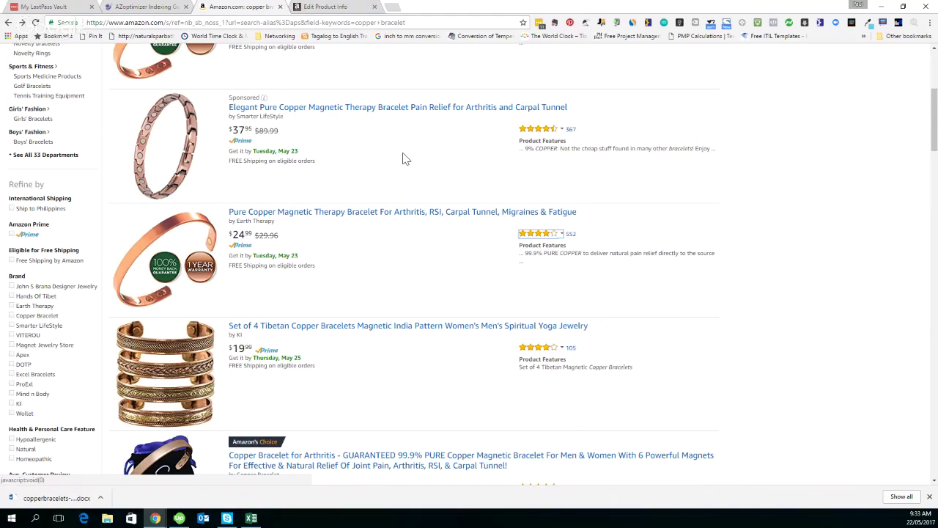
pyautogui.scroll(3, 403, 158)
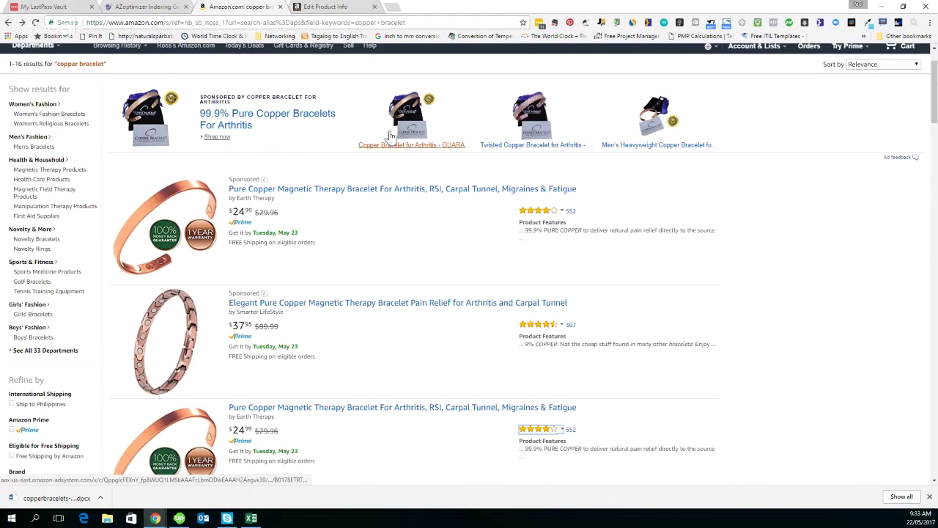
pyautogui.scroll(-3, 372, 239)
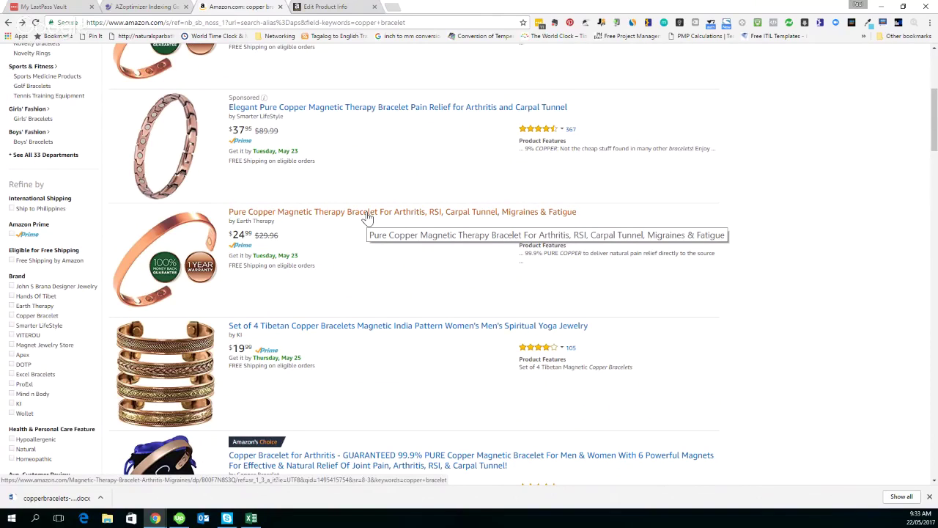
# Step: Open the Pure Copper Magnetic Therapy Bracelet listing and locate its ASIN in the product details
pyautogui.click(369, 212)
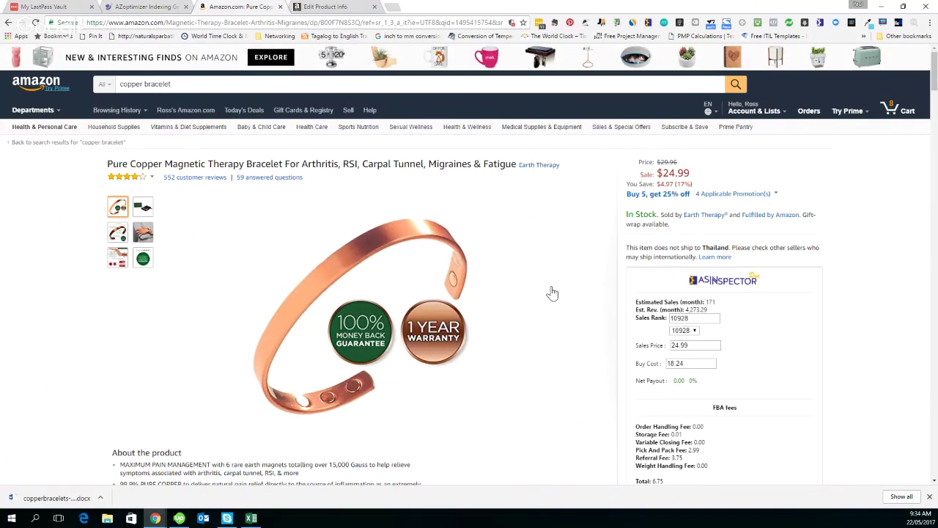
pyautogui.scroll(-1, 550, 289)
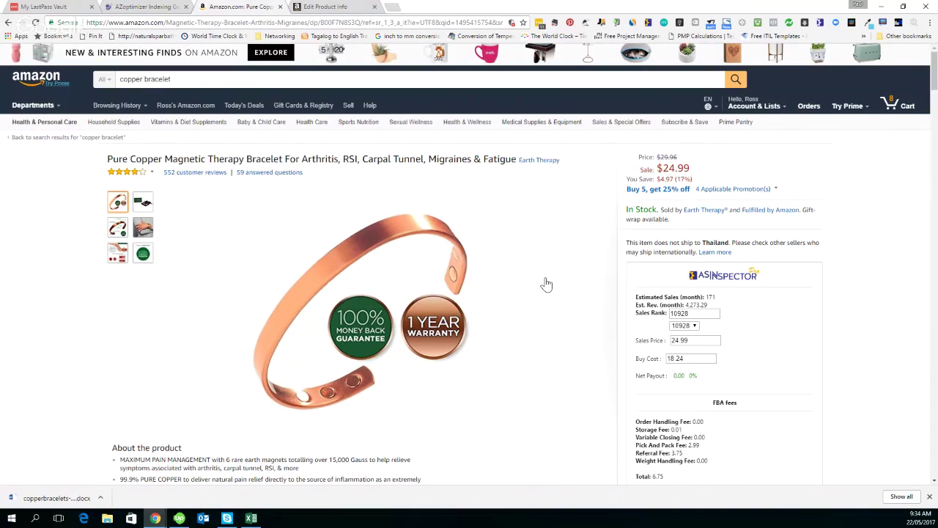
pyautogui.scroll(-10, 547, 284)
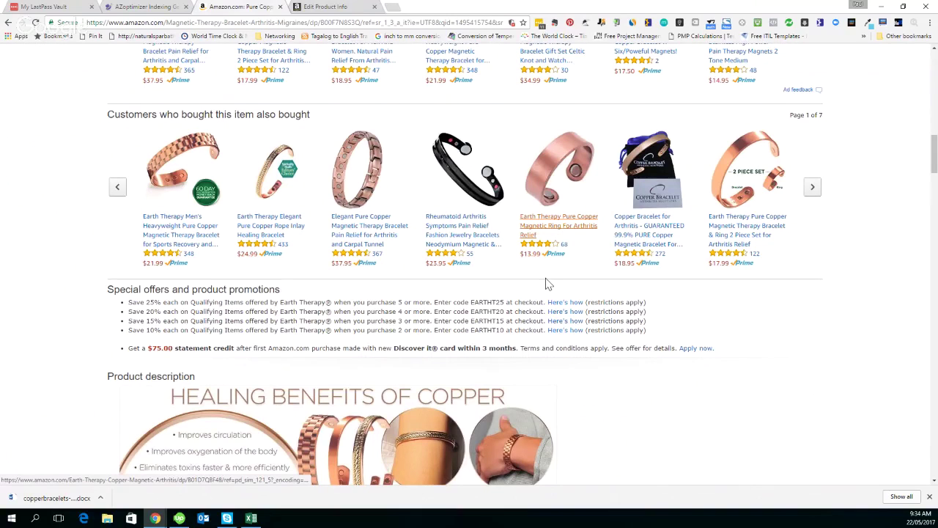
pyautogui.scroll(-10, 547, 283)
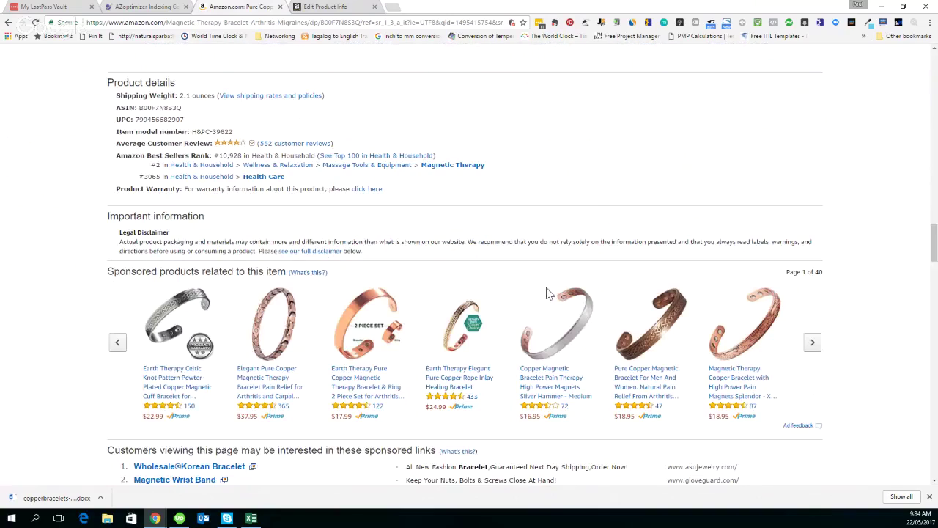
pyautogui.doubleClick(160, 108)
pyautogui.scroll(4, 382, 152)
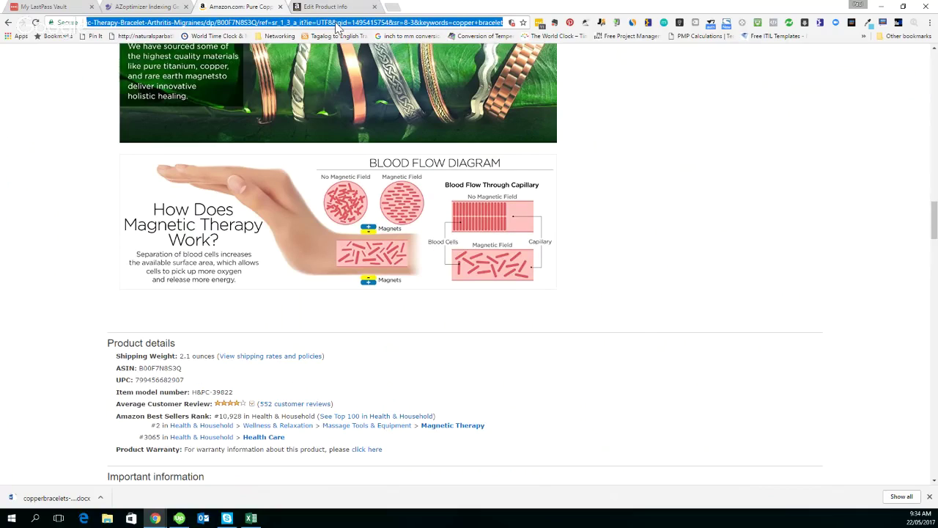
# Step: Select the ASIN B00F7N8S3Q in the page address and go back to AZoptimizer
pyautogui.doubleClick(341, 23)
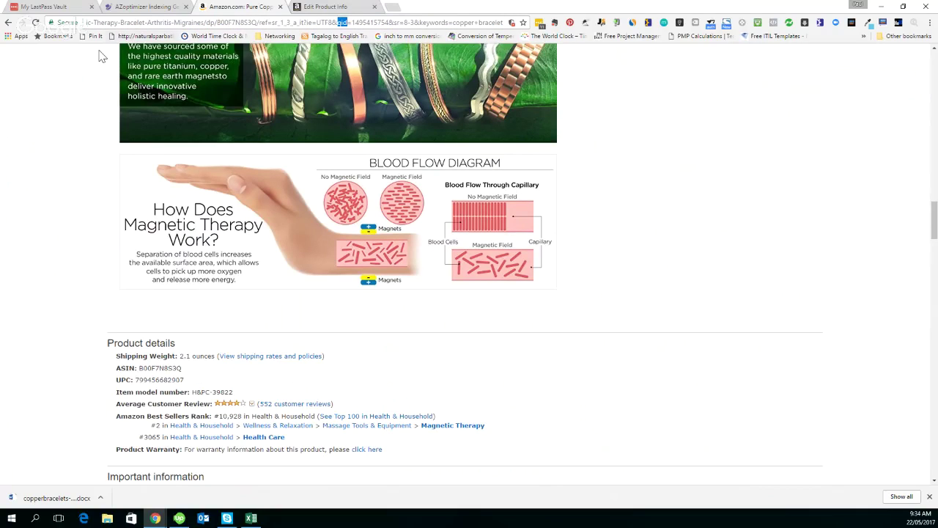
pyautogui.press('Left')
pyautogui.press('Left')
pyautogui.press('Left')
pyautogui.press('Left')
pyautogui.press('Left')
pyautogui.press('Left')
pyautogui.press('Left')
pyautogui.press('Left')
pyautogui.press('Left')
pyautogui.press('Left')
pyautogui.press('Left')
pyautogui.press('Left')
pyautogui.press('Left')
pyautogui.press('Left')
pyautogui.press('Left')
pyautogui.press('Left')
pyautogui.press('Left')
pyautogui.press('Left')
pyautogui.press('Left')
pyautogui.press('Left')
pyautogui.doubleClick(246, 22)
pyautogui.hotkey('ctrl', 'c')
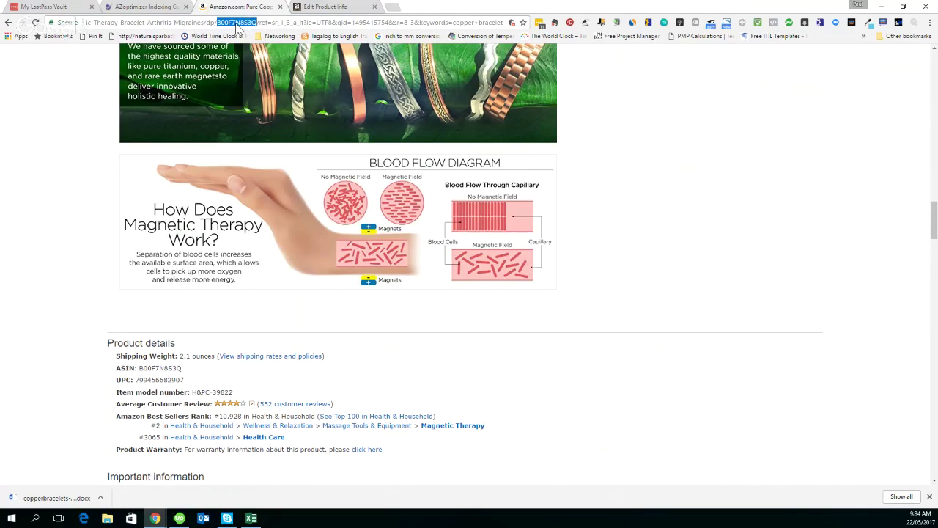
pyautogui.click(146, 6)
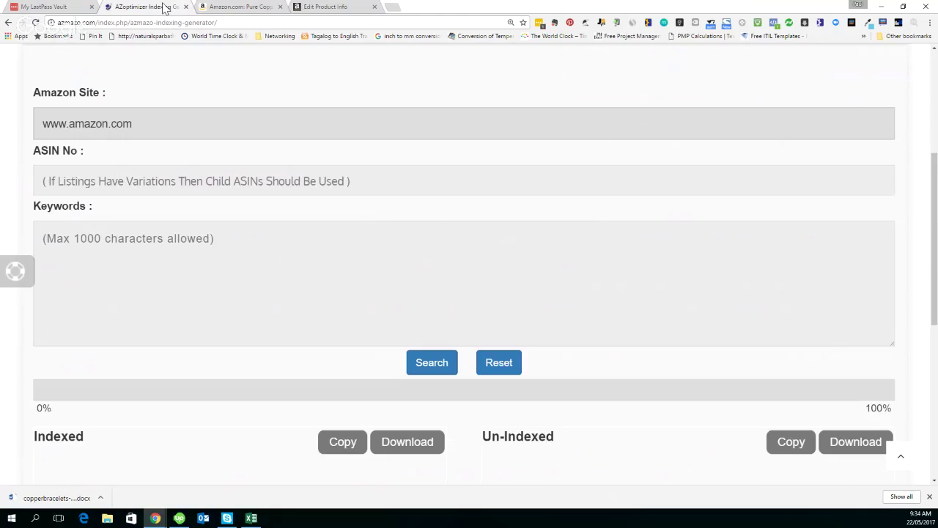
pyautogui.scroll(3, 343, 198)
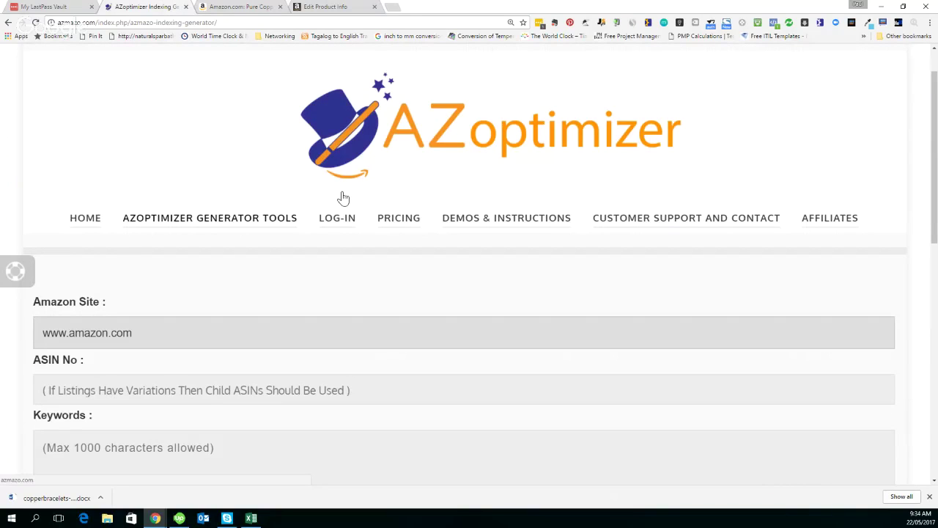
# Step: Paste ASIN B00F7N8S3Q into the ASIN No field and move to the Keywords box
pyautogui.scroll(-3, 343, 198)
pyautogui.click(90, 181)
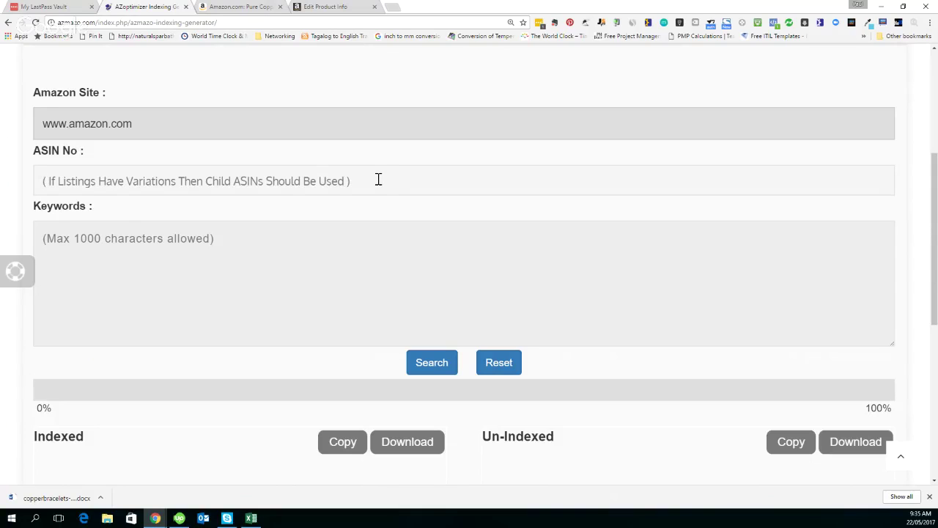
pyautogui.hotkey('ctrl', 'v')
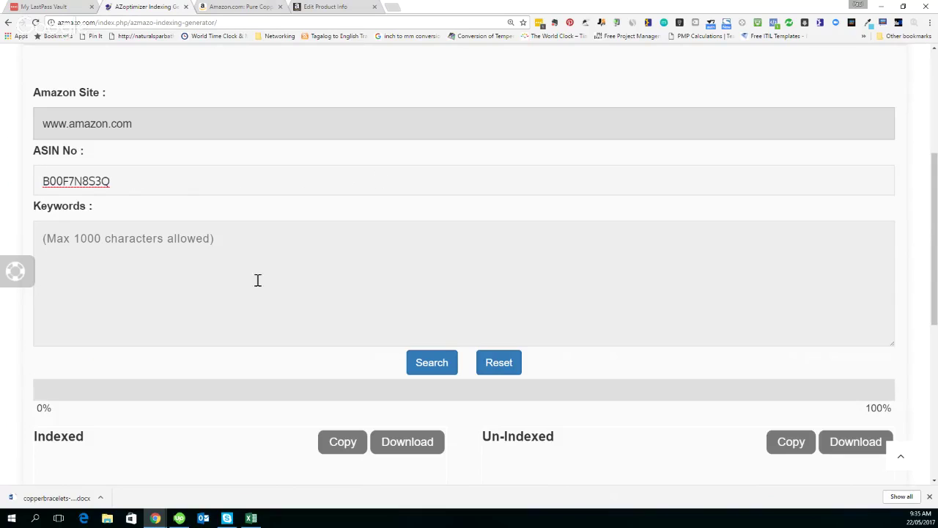
pyautogui.click(243, 249)
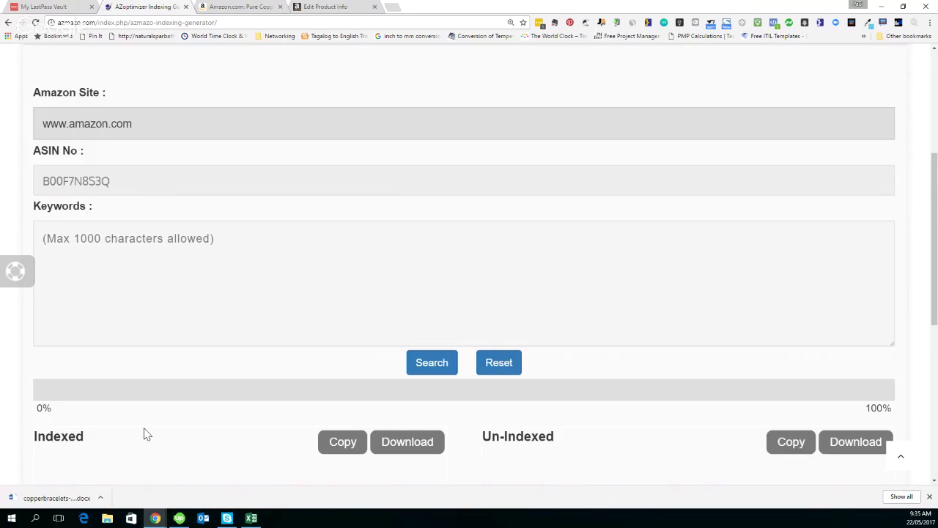
# Step: Open the copper bracelets keyword document, enable editing, and copy the arthritis-to-avoid paragraph
pyautogui.click(52, 502)
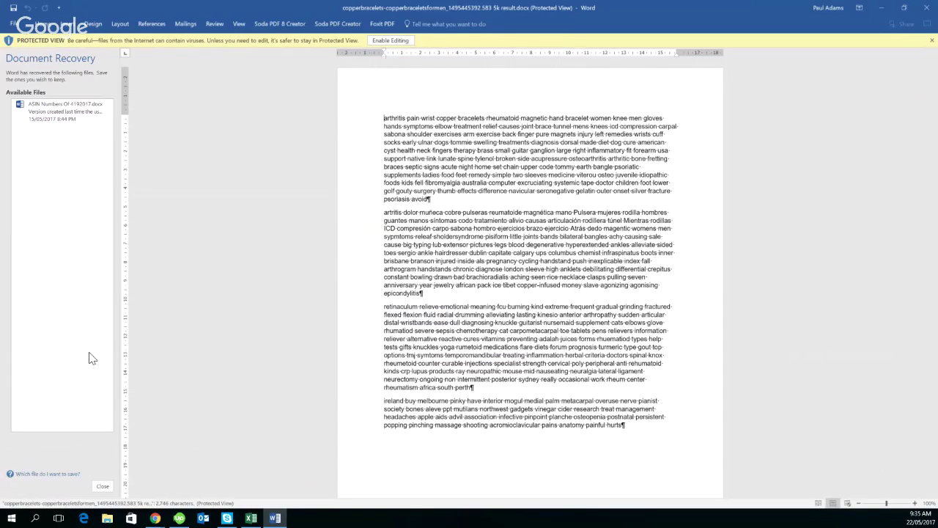
pyautogui.click(102, 486)
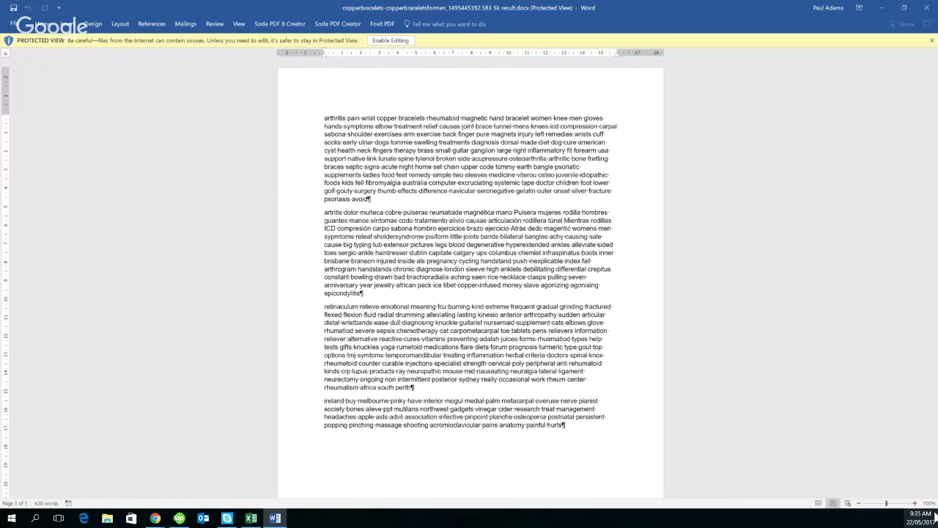
pyautogui.click(906, 502)
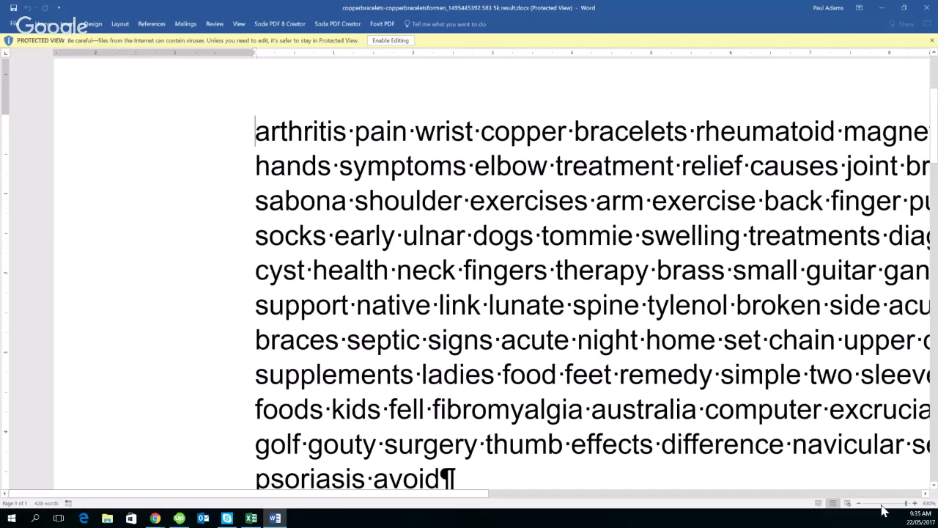
pyautogui.click(891, 503)
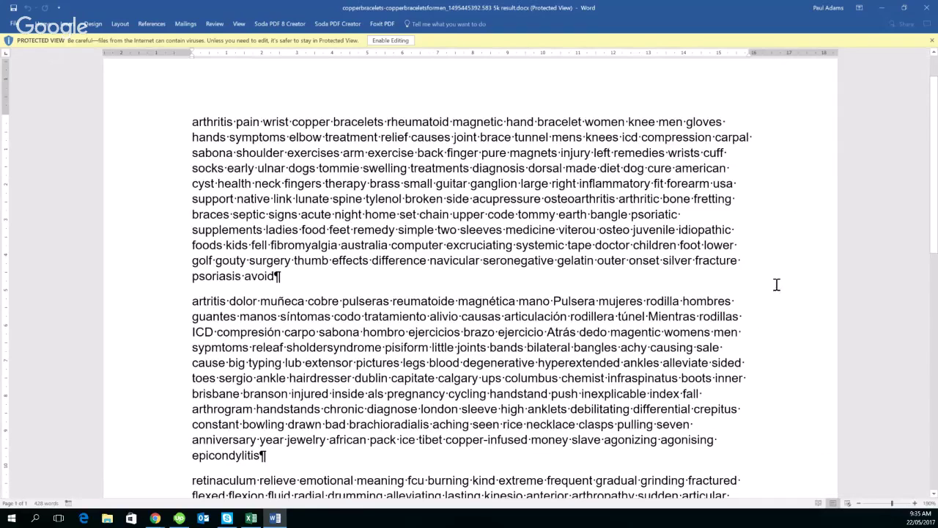
pyautogui.click(391, 40)
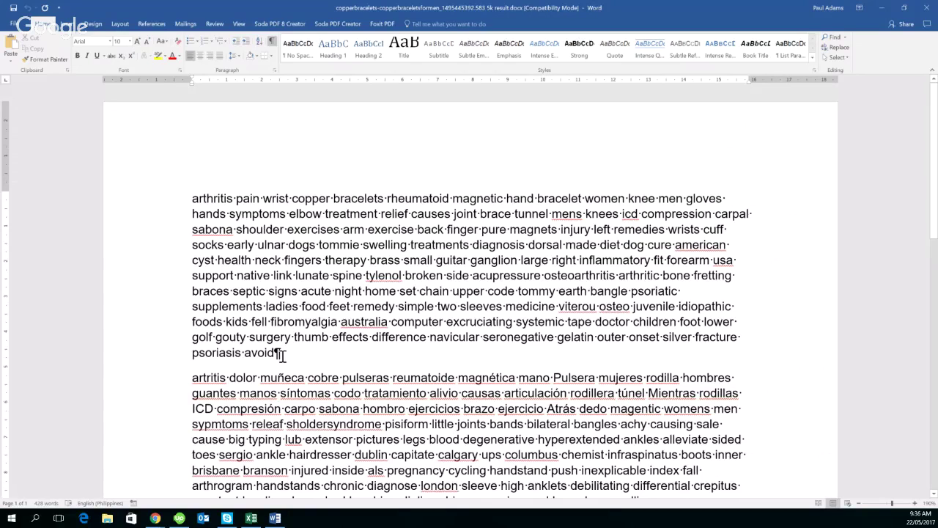
pyautogui.moveTo(282, 354); pyautogui.dragTo(199, 207)
pyautogui.hotkey('ctrl', 'c')
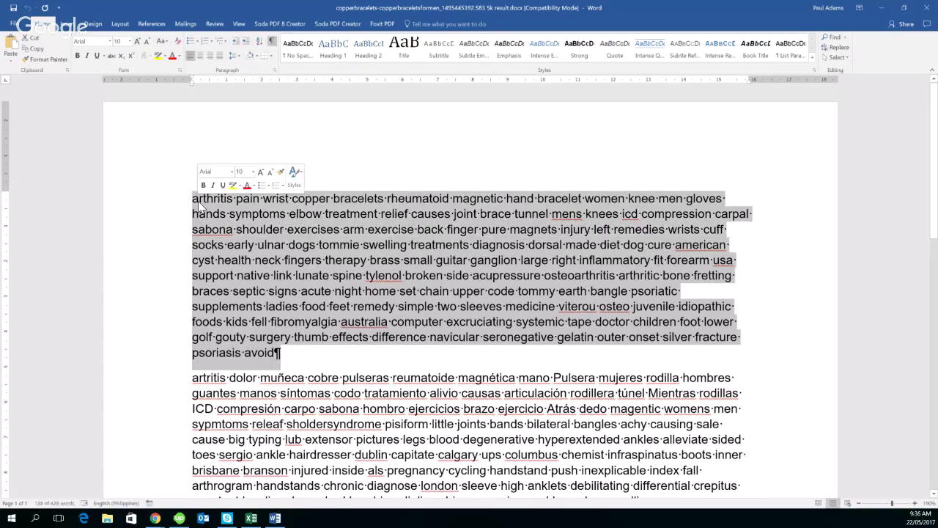
pyautogui.click(888, 16)
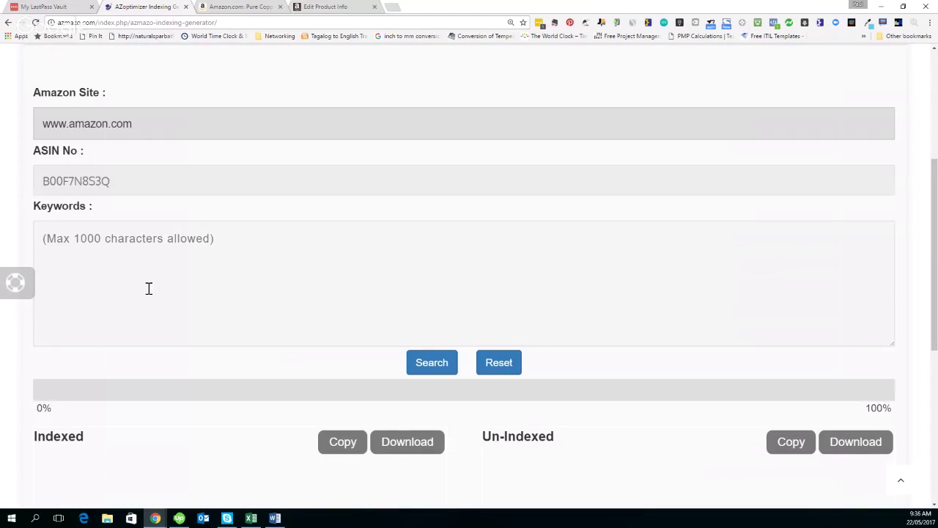
# Step: Paste the copied keywords and start the indexing check for ASIN B00F7N8S3Q
pyautogui.click(148, 288)
pyautogui.hotkey('ctrl', 'v')
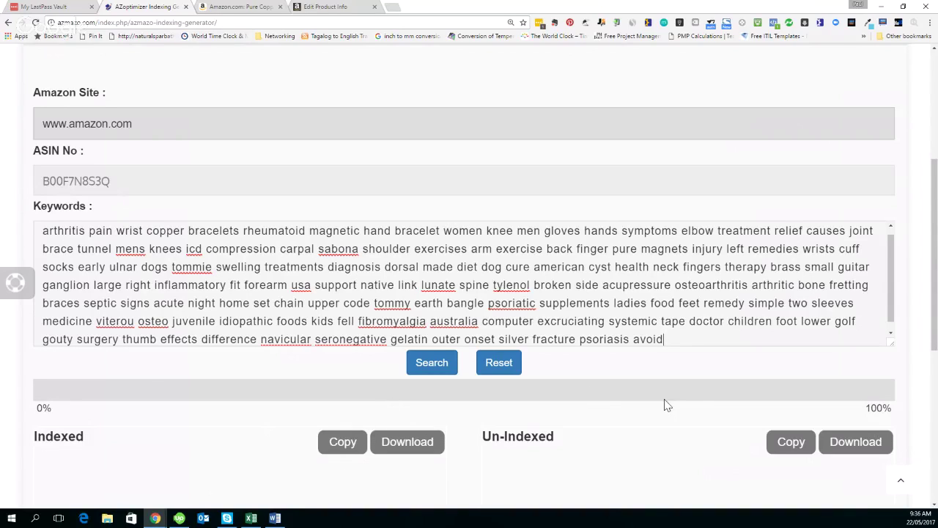
pyautogui.scroll(-1, 667, 406)
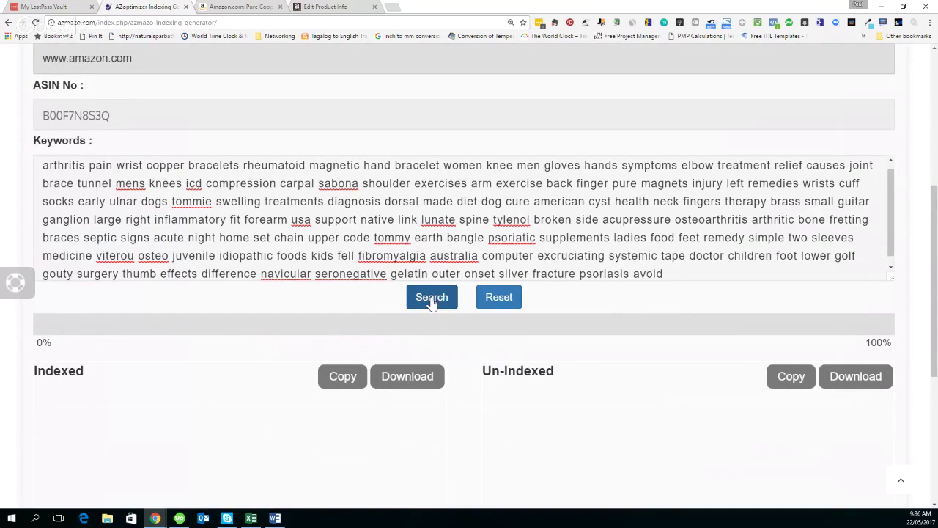
pyautogui.click(432, 300)
pyautogui.click(431, 299)
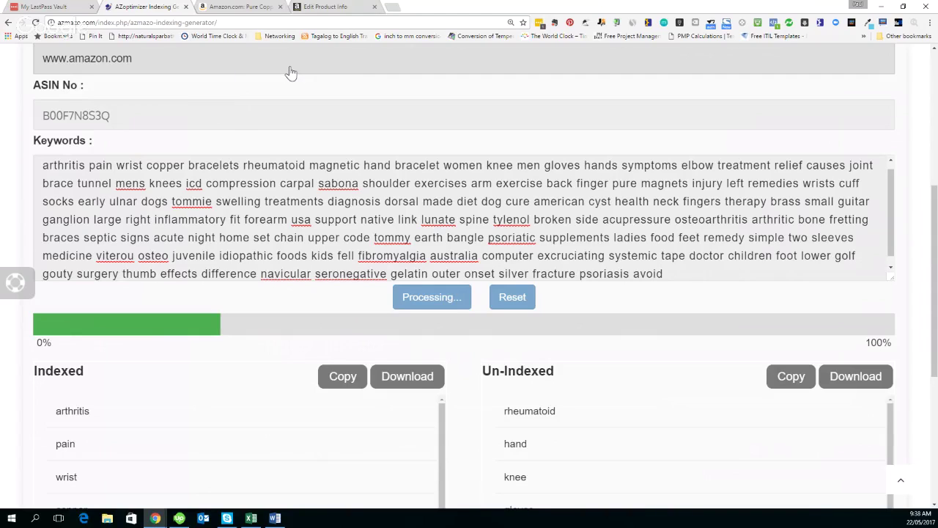
pyautogui.click(233, 7)
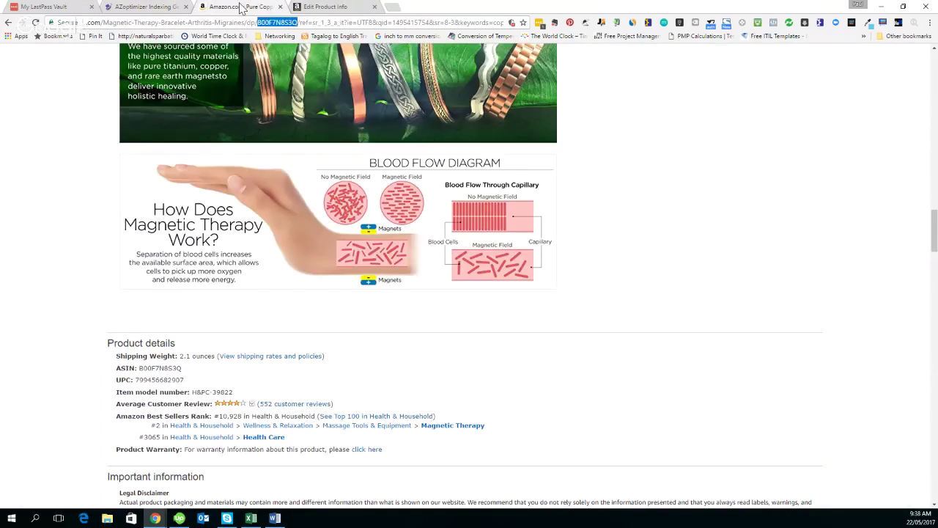
pyautogui.scroll(10, 607, 263)
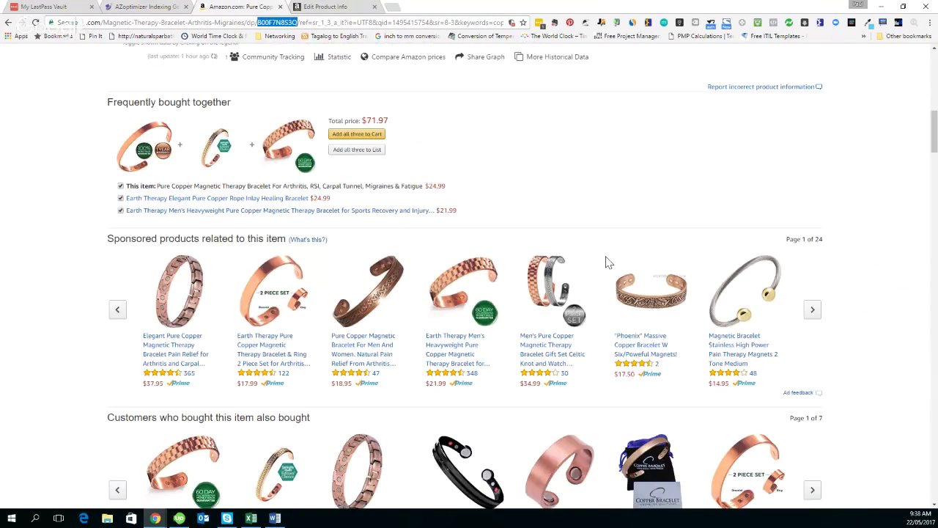
pyautogui.scroll(10, 607, 262)
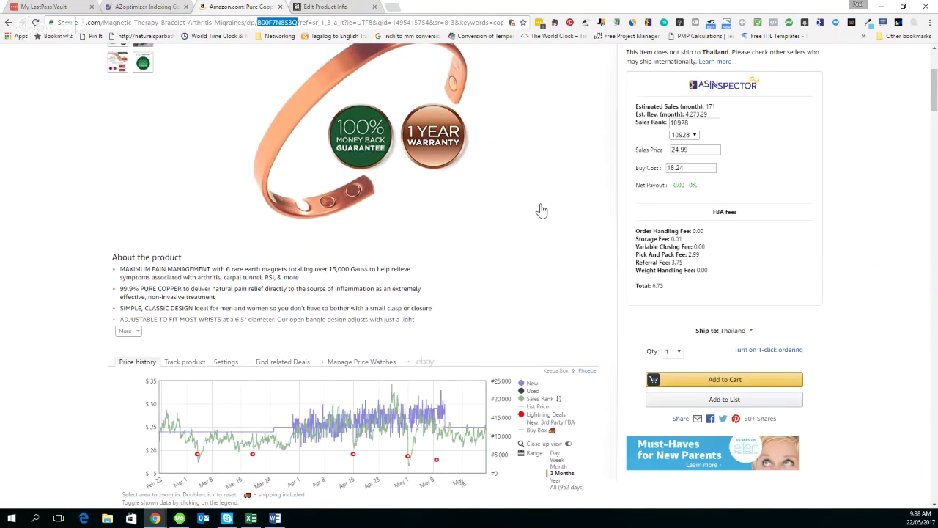
pyautogui.scroll(1, 484, 173)
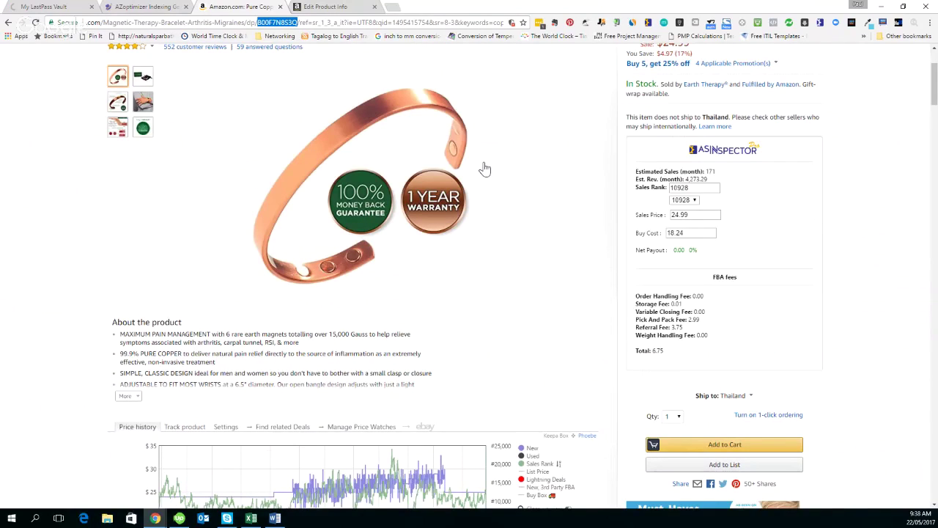
pyautogui.click(150, 7)
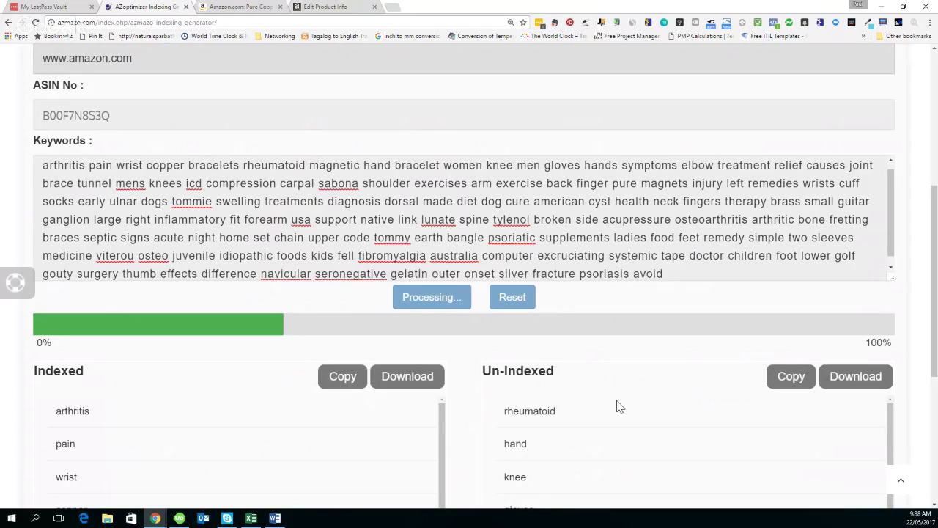
# Step: Scroll through the results to review un-indexed keywords like shoulder, finger and cuff
pyautogui.scroll(-2, 618, 407)
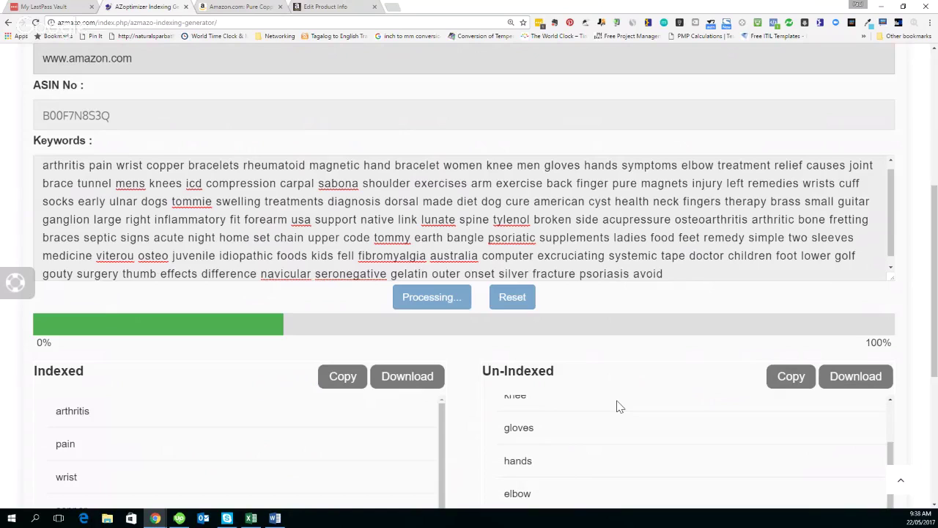
pyautogui.scroll(-2, 312, 400)
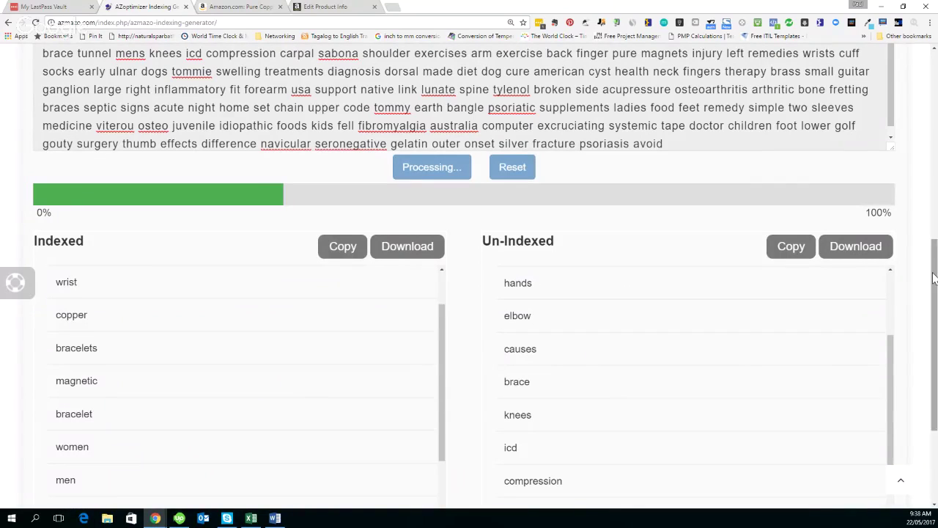
pyautogui.scroll(-2, 147, 126)
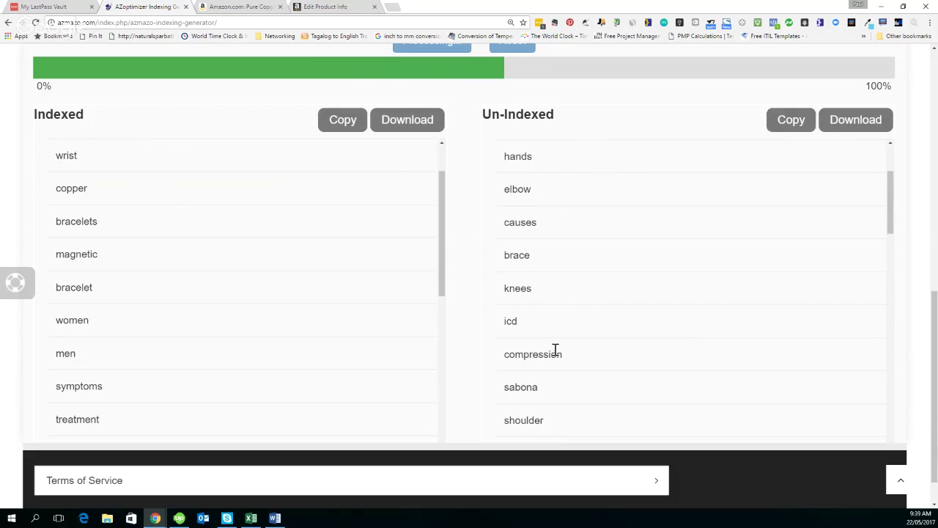
pyautogui.scroll(-1, 601, 363)
pyautogui.scroll(-1, 601, 363)
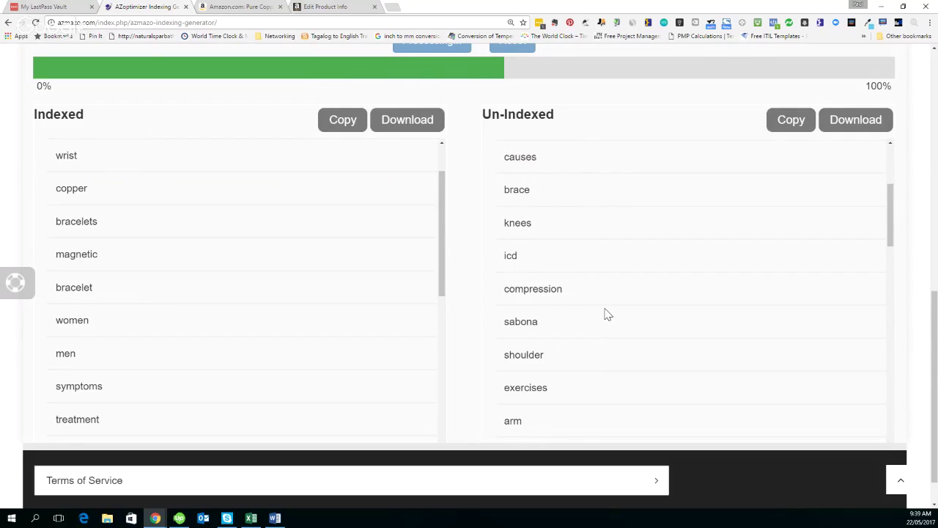
pyautogui.scroll(-2, 605, 314)
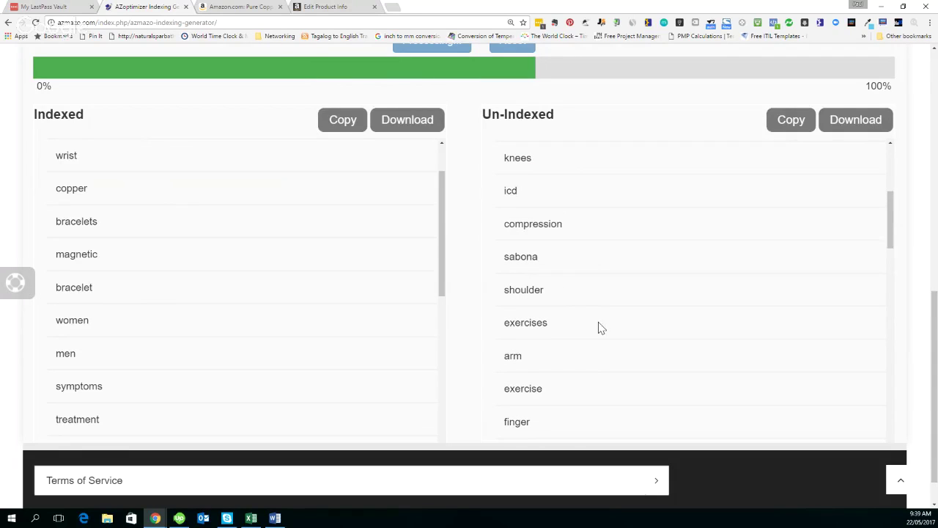
pyautogui.scroll(-2, 598, 327)
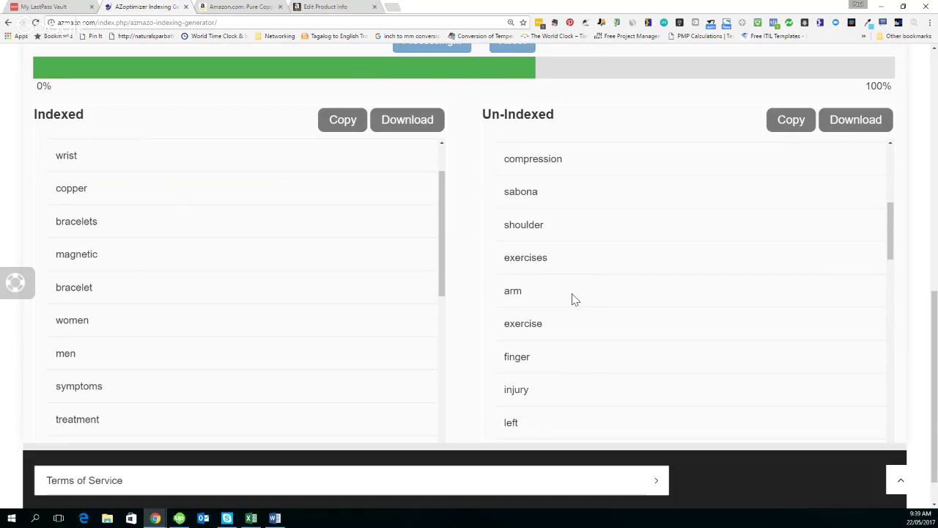
pyautogui.scroll(-1, 591, 346)
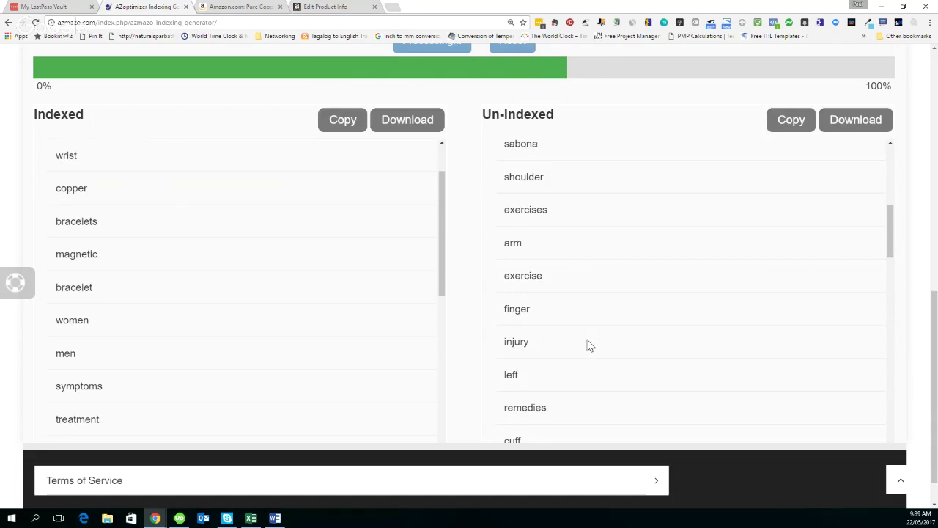
pyautogui.scroll(-1, 590, 345)
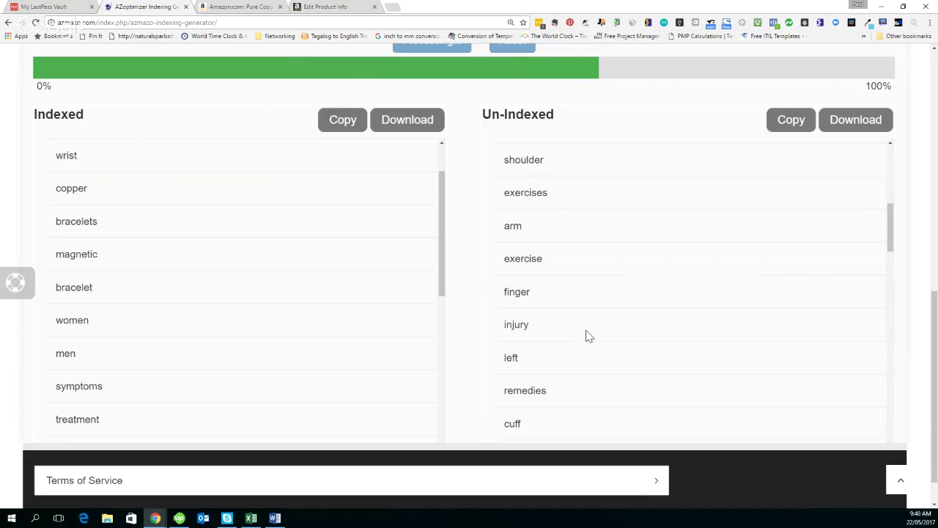
pyautogui.click(253, 13)
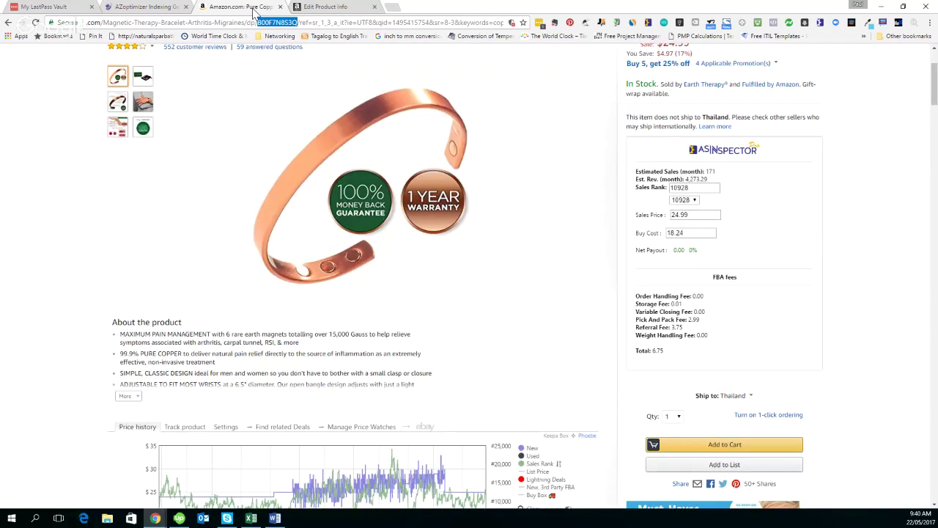
pyautogui.scroll(2, 497, 254)
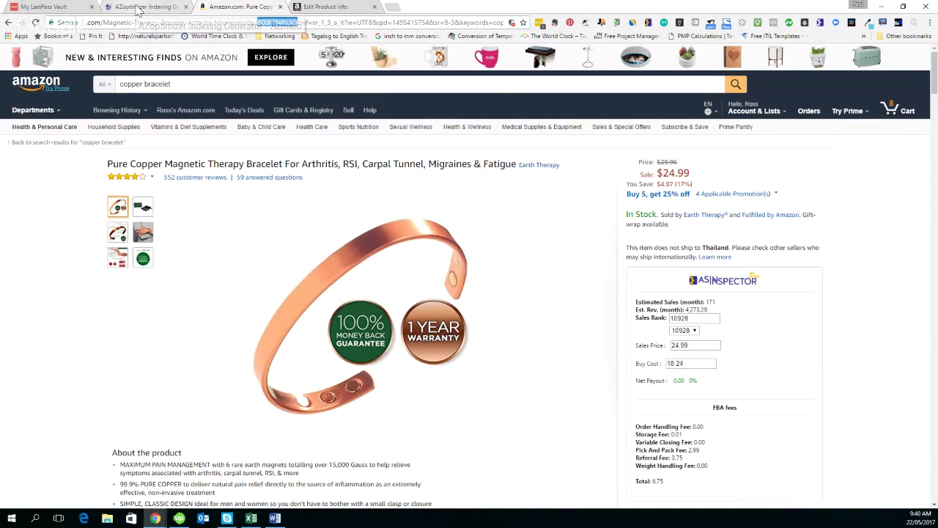
pyautogui.click(138, 7)
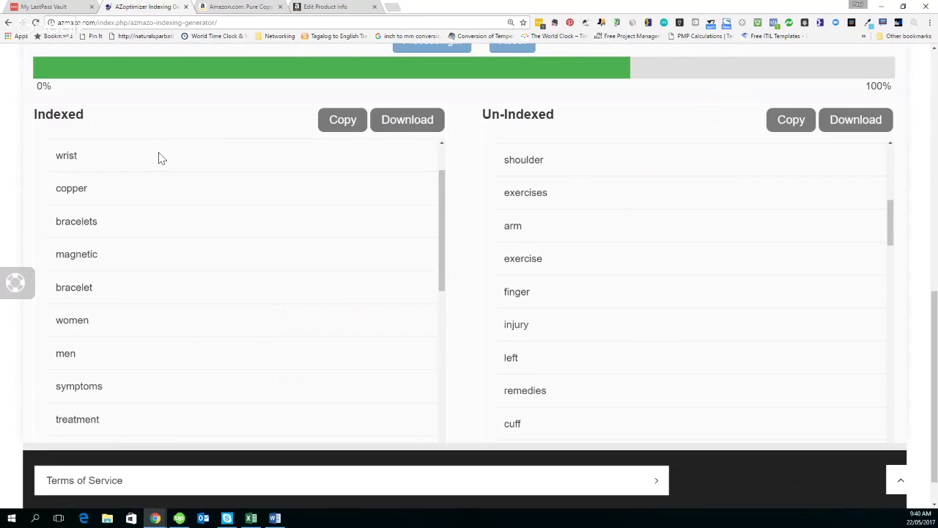
pyautogui.scroll(-1, 161, 197)
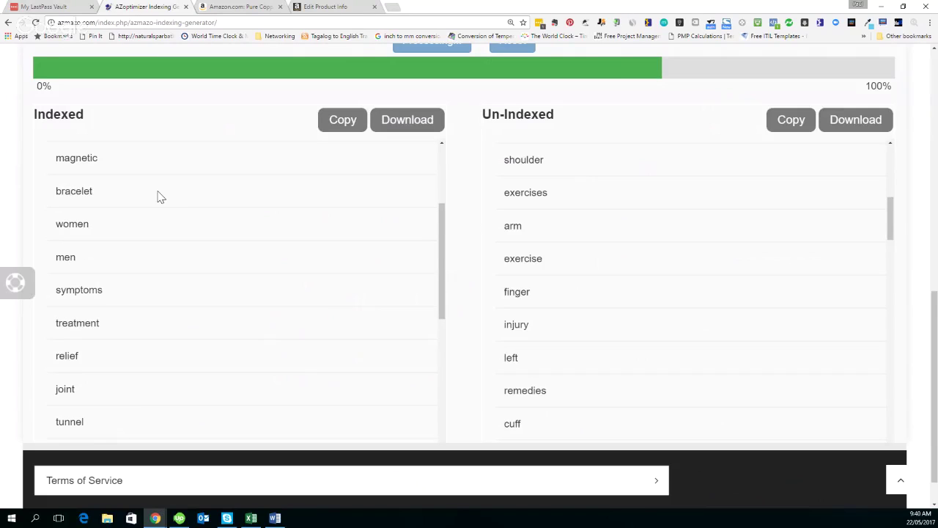
pyautogui.scroll(-5, 161, 220)
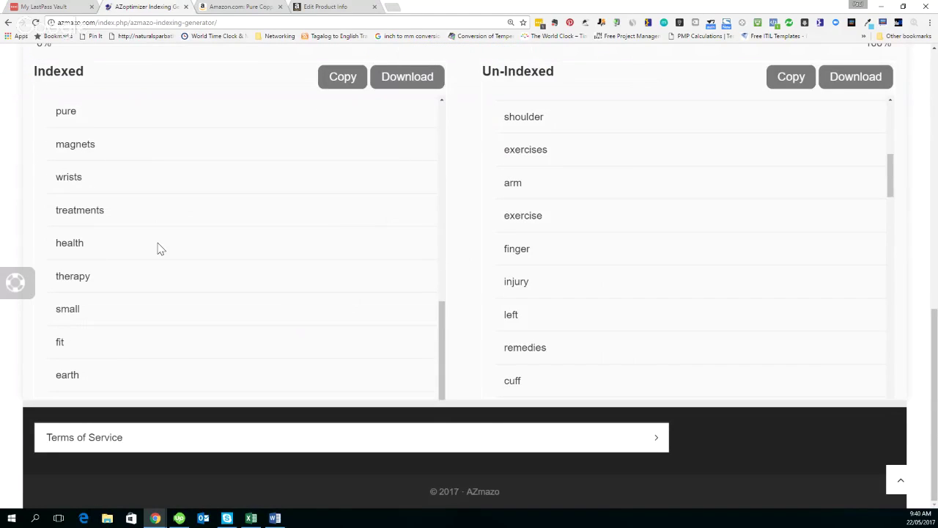
pyautogui.scroll(10, 161, 248)
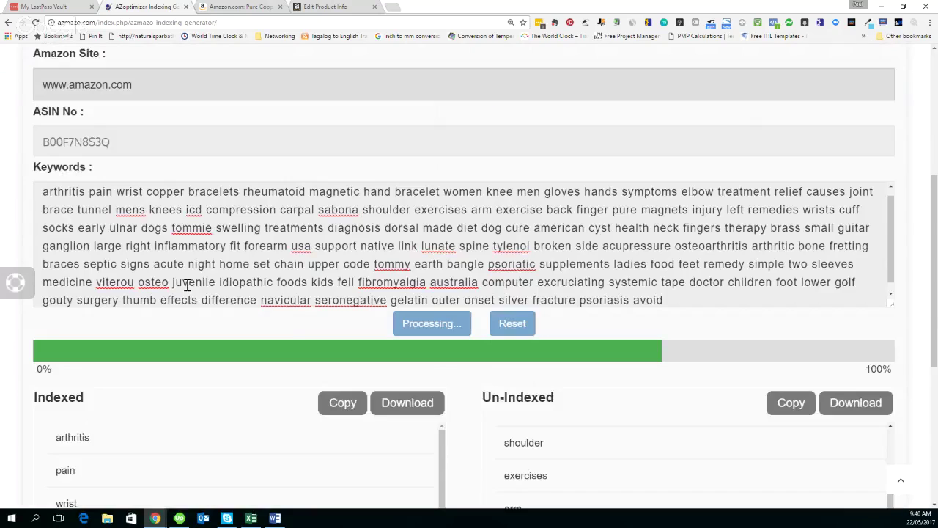
pyautogui.scroll(-3, 190, 330)
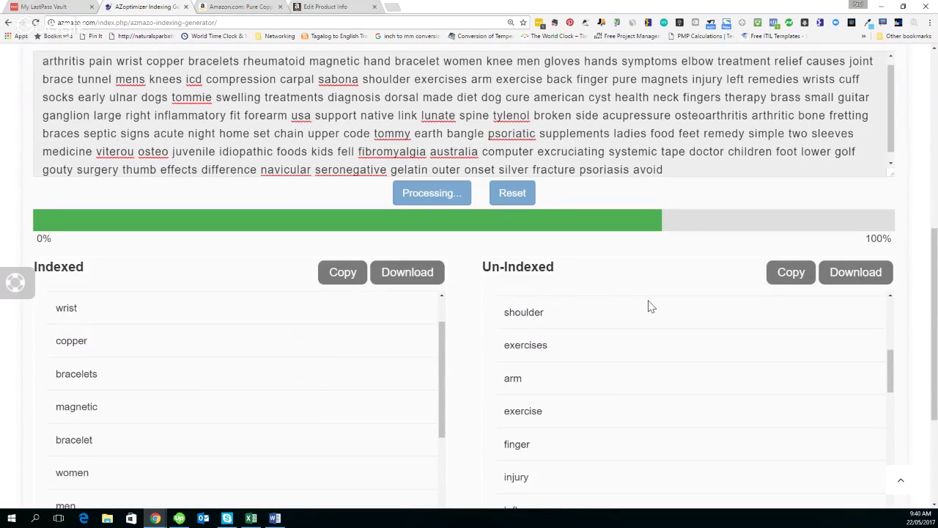
pyautogui.scroll(-3, 651, 337)
pyautogui.scroll(-3, 653, 365)
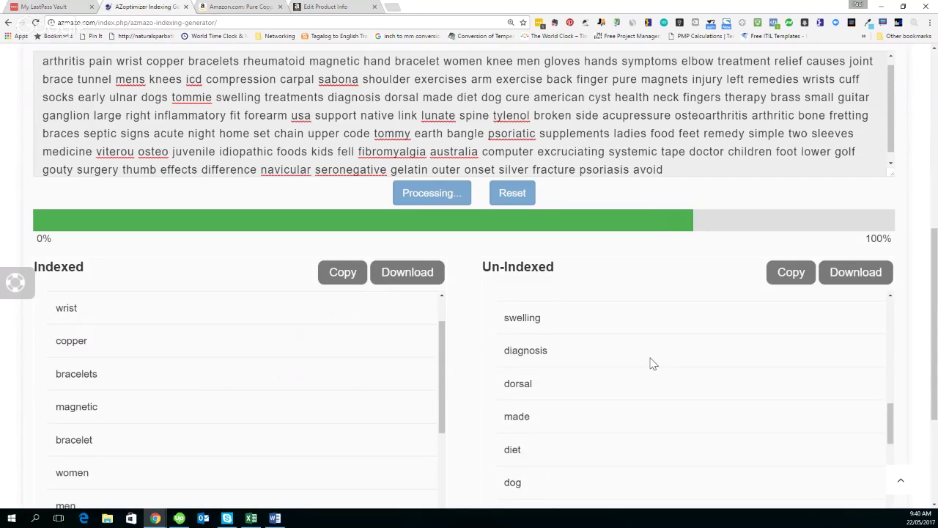
pyautogui.scroll(2, 653, 364)
pyautogui.scroll(1, 653, 364)
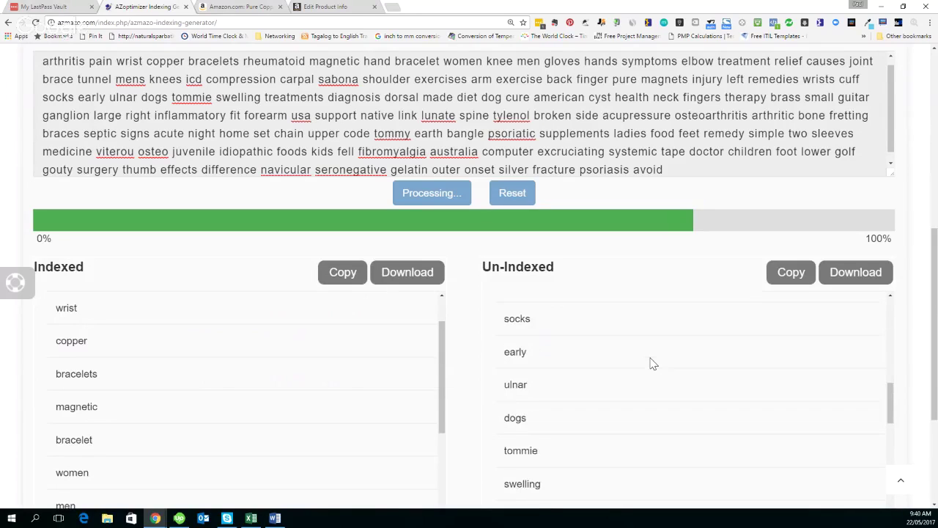
pyautogui.scroll(2, 653, 364)
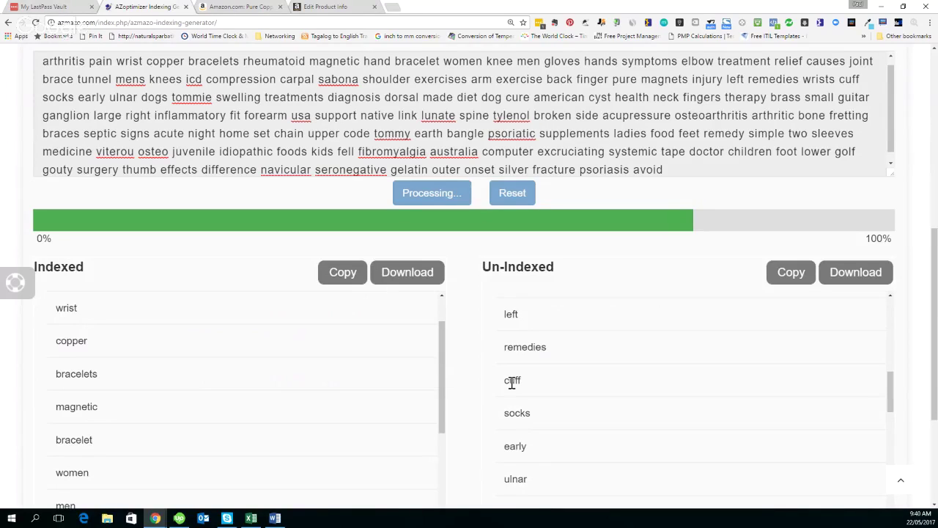
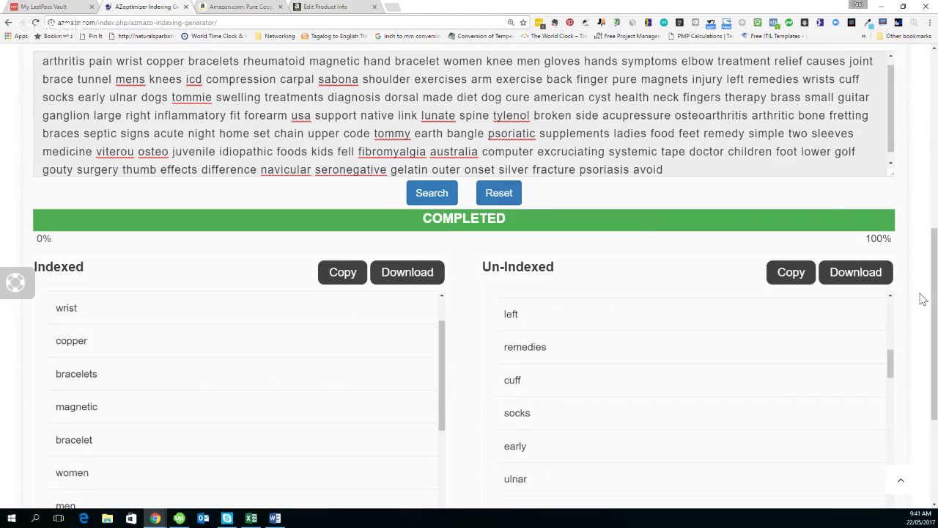
# Step: Maximize the keywords workbook and add a new sheet named INDEXED
pyautogui.scroll(-1, 924, 299)
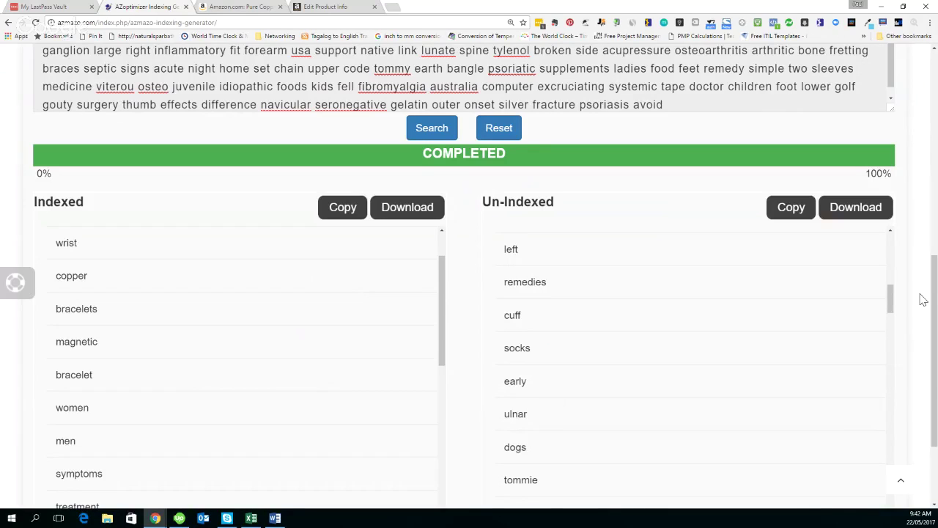
pyautogui.scroll(-1, 923, 299)
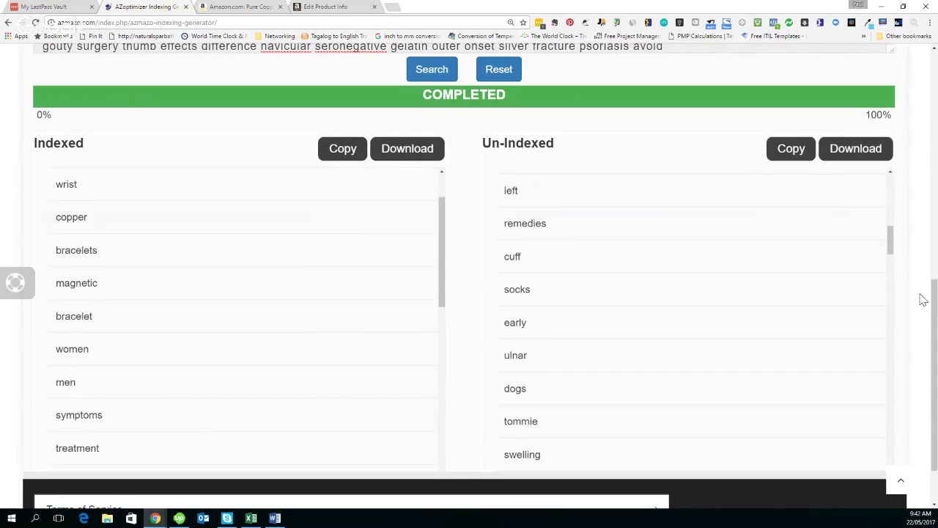
pyautogui.scroll(-1, 923, 299)
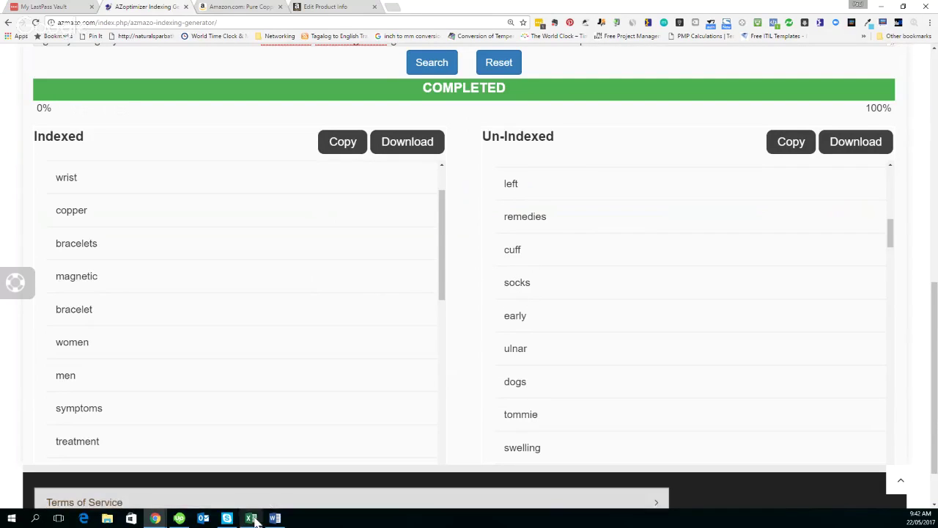
pyautogui.moveTo(252, 519)
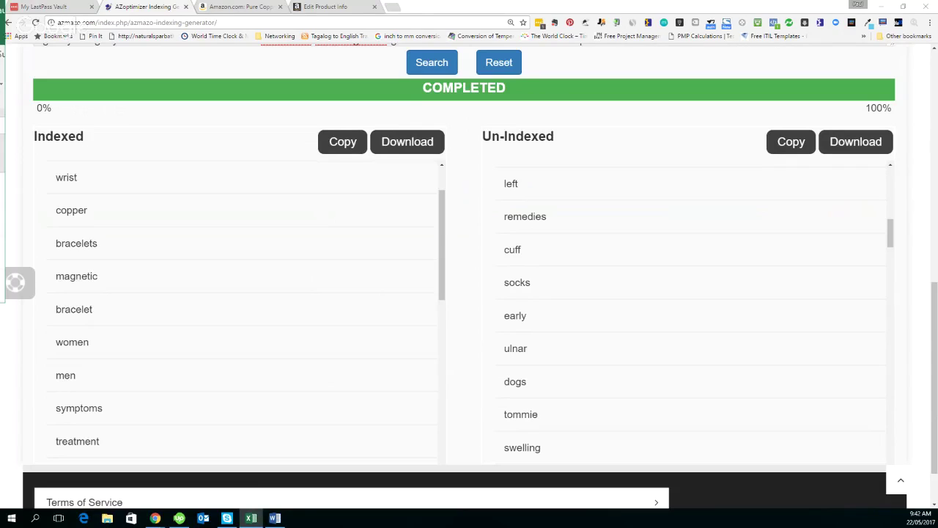
pyautogui.moveTo(1, 192); pyautogui.dragTo(244, 192)
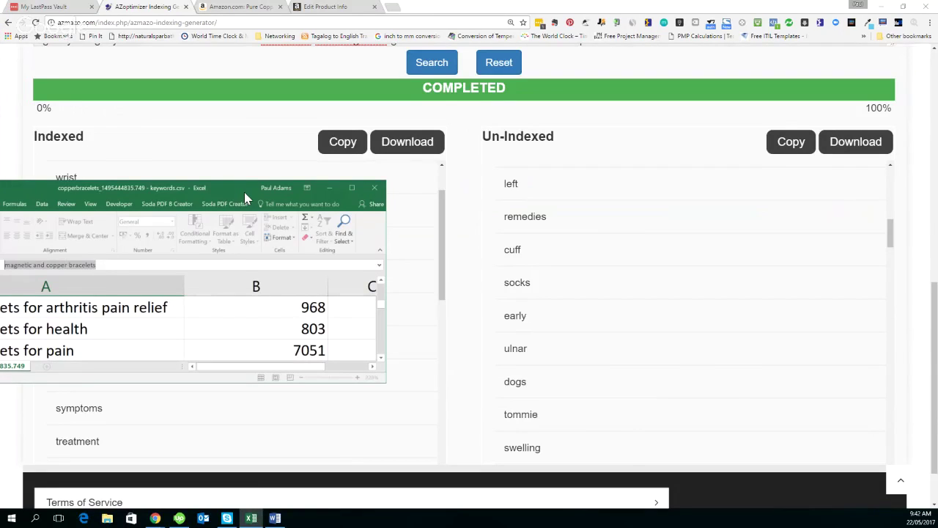
pyautogui.doubleClick(244, 192)
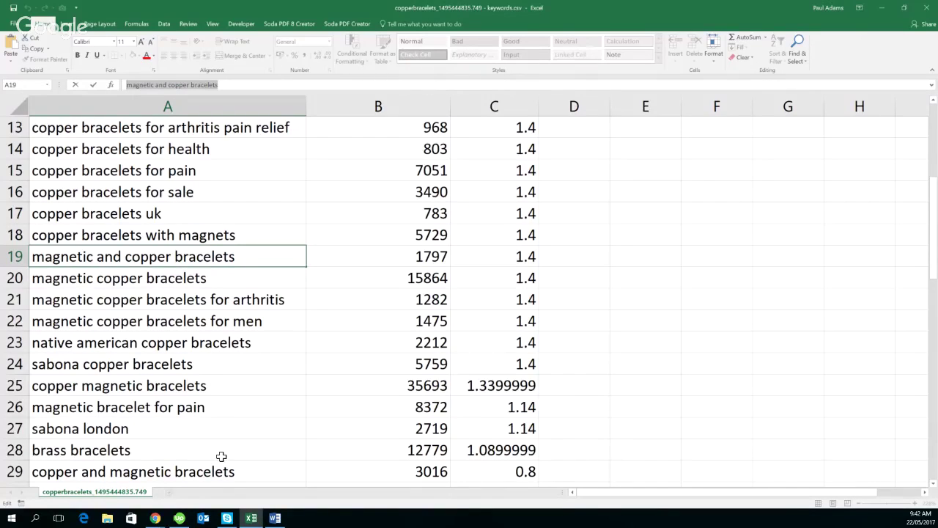
pyautogui.press('Escape')
pyautogui.press('Right')
pyautogui.press('Right')
pyautogui.press('Right')
pyautogui.press('Right')
pyautogui.press('Right')
pyautogui.press('Right')
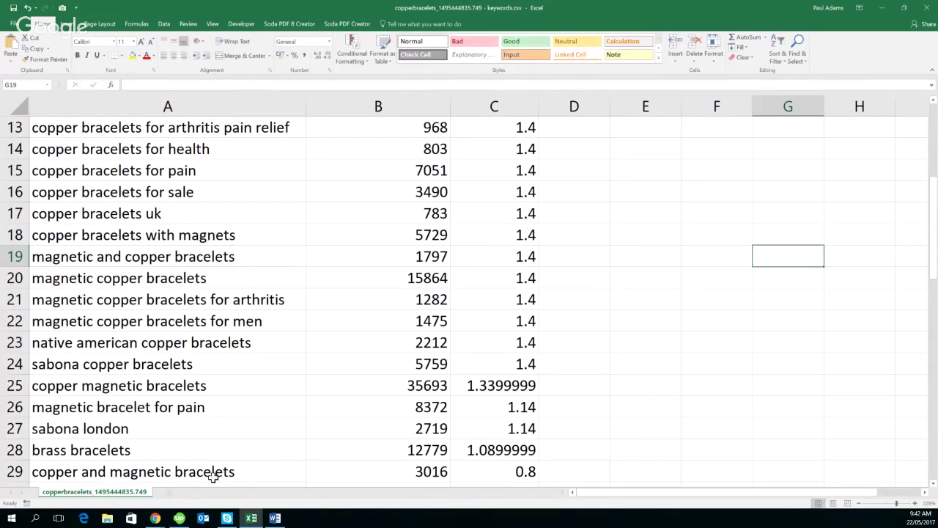
pyautogui.click(168, 492)
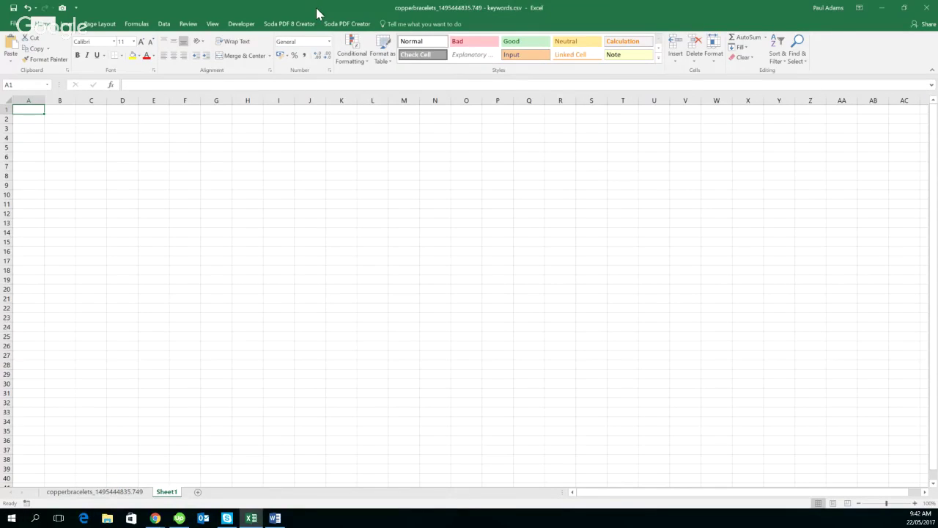
pyautogui.doubleClick(168, 492)
pyautogui.write('INDEXED')
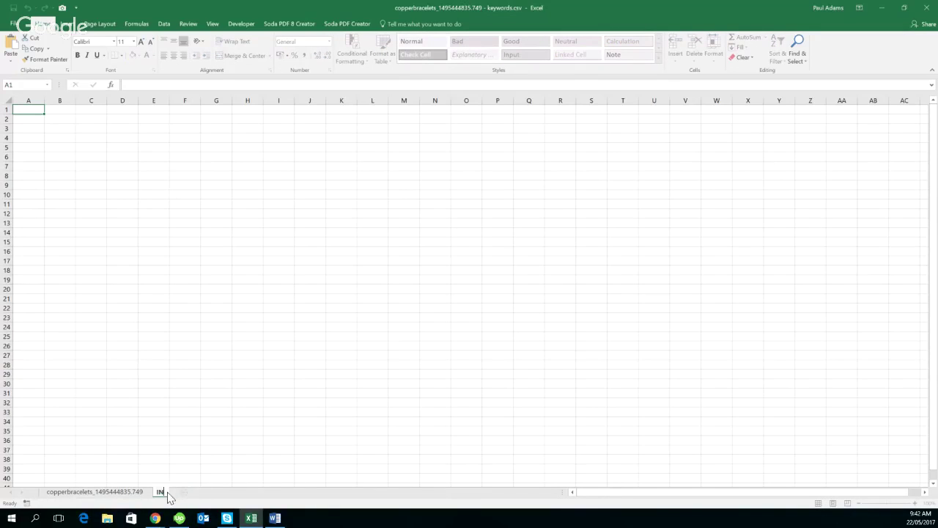
pyautogui.click(171, 476)
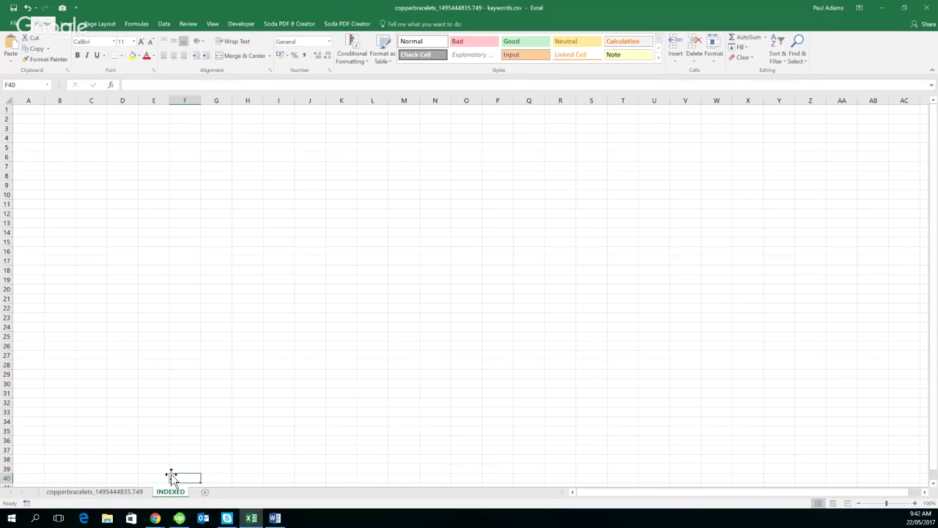
# Step: Add a second new sheet named NOT INDEXED, then return to the INDEXED sheet
pyautogui.click(205, 492)
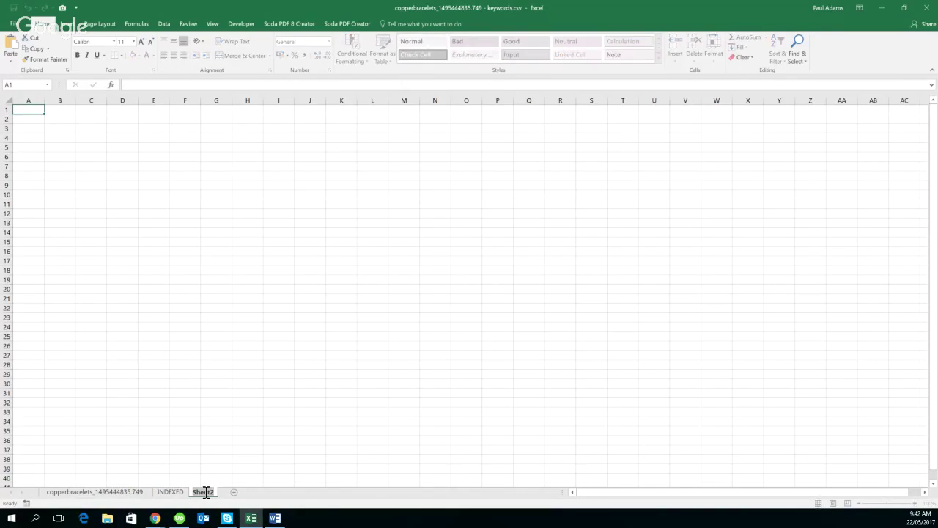
pyautogui.write('NU')
pyautogui.press('BackSpace')
pyautogui.write('OT INDEXED')
pyautogui.click(224, 420)
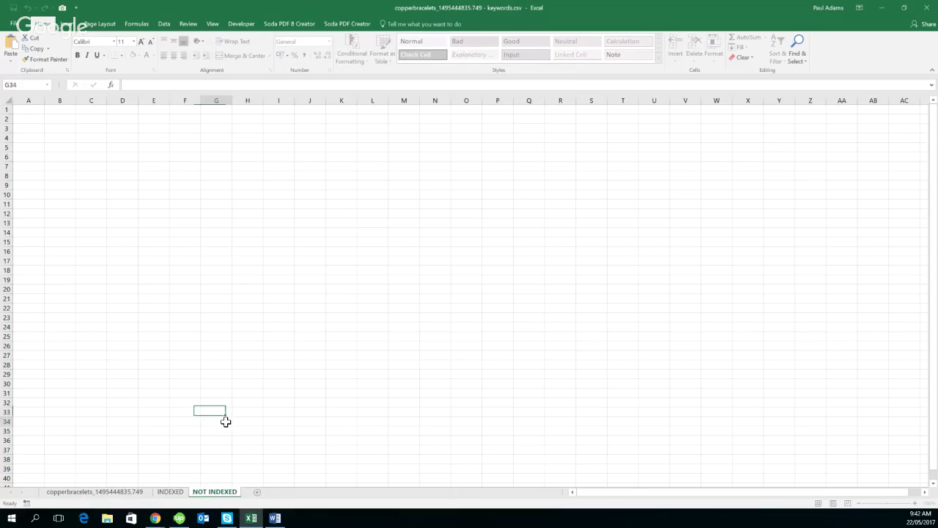
pyautogui.click(171, 491)
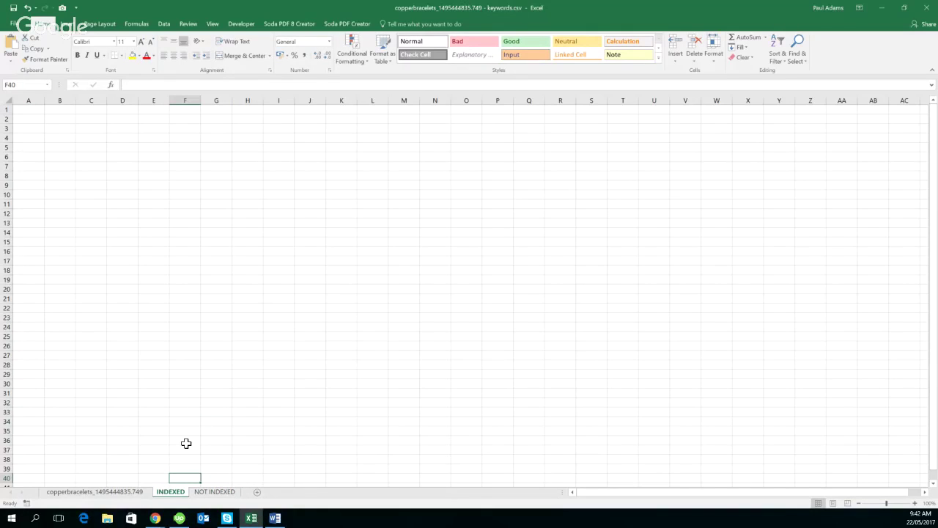
# Step: Paste the copied indexed keywords into cell A1 of the INDEXED sheet
pyautogui.click(880, 9)
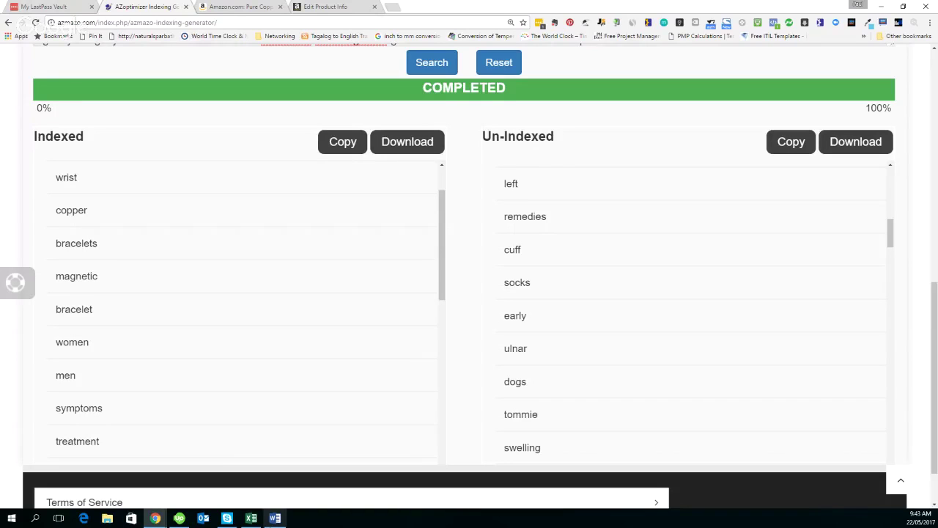
pyautogui.click(253, 519)
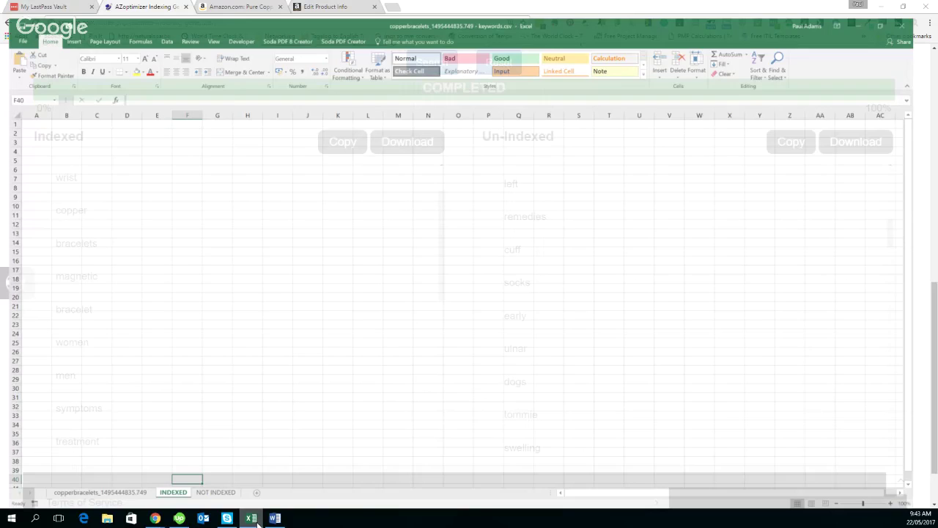
pyautogui.click(27, 110)
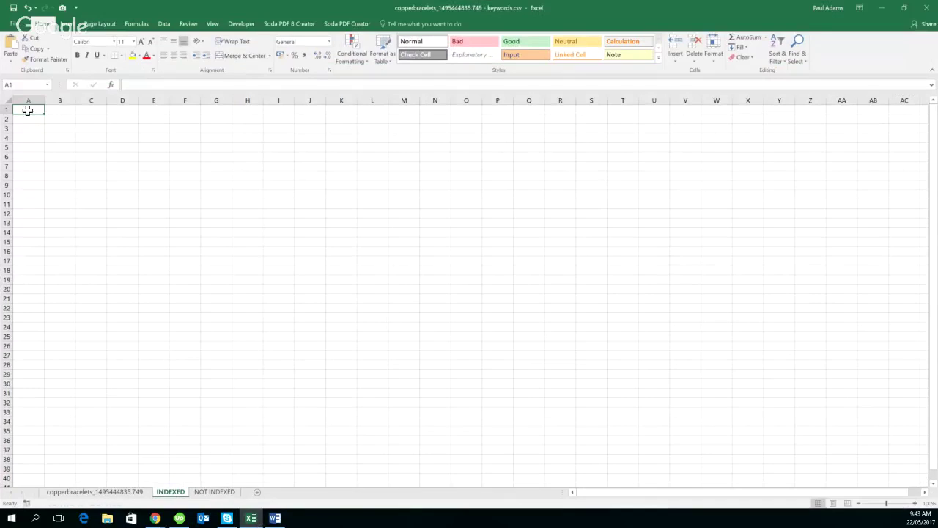
pyautogui.write('arthritis pain wrist copper bracelets magnetic bracelet women men symptoms treatment relief joint tunnel mens carpal back pure magnets wrists treatments health therapy small fit earth bangle simple')
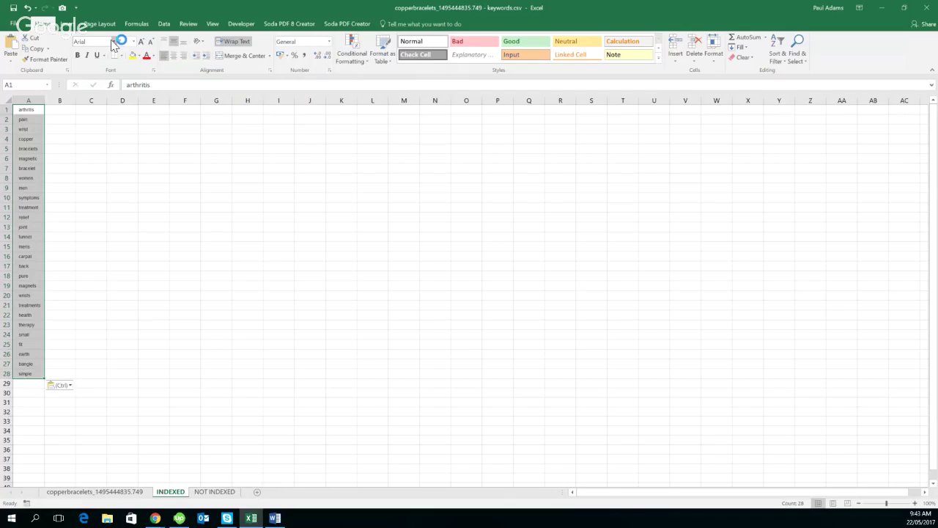
# Step: Set the keywords to Calibri 11, widen column A and auto-fit all row heights
pyautogui.click(114, 42)
pyautogui.click(101, 73)
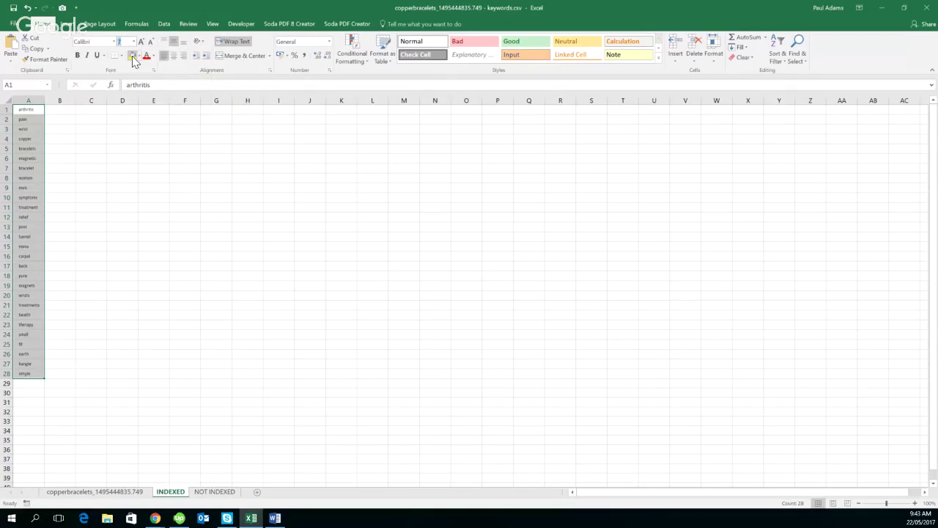
pyautogui.write('11')
pyautogui.press('Return')
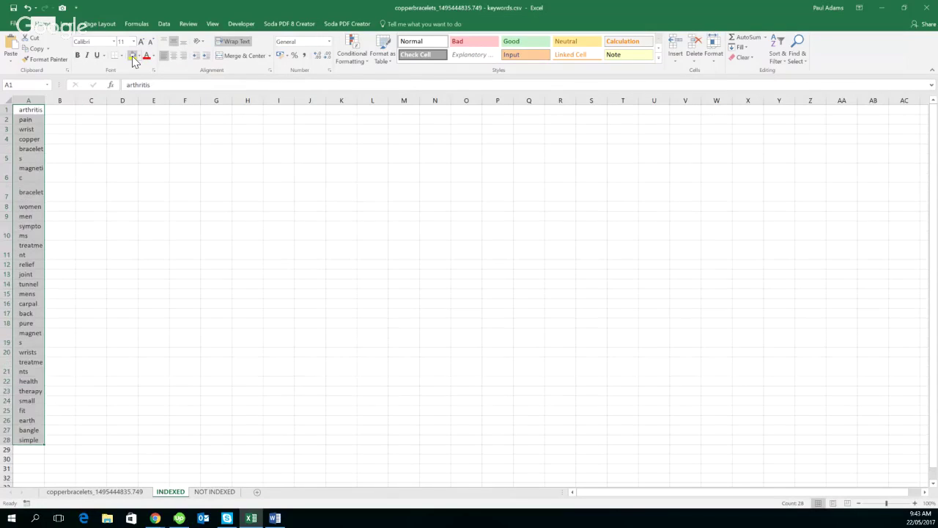
pyautogui.moveTo(45, 100); pyautogui.dragTo(149, 111)
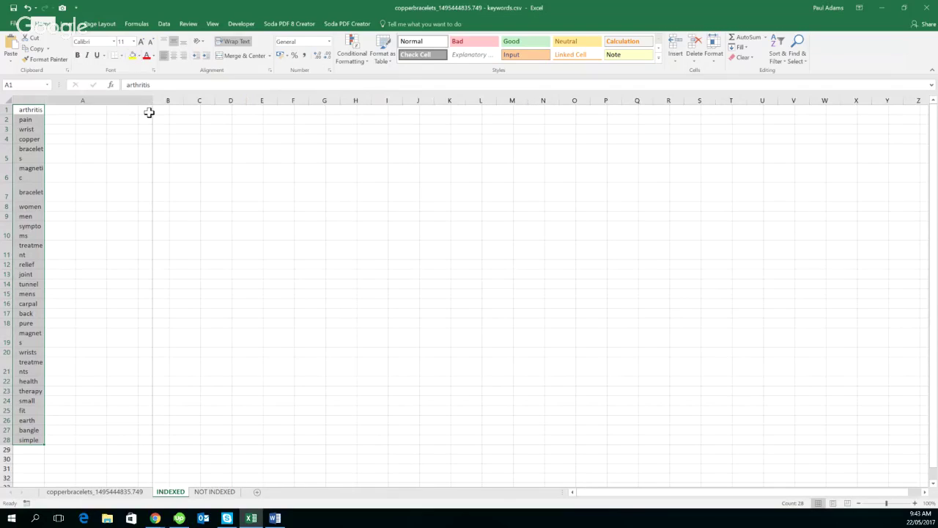
pyautogui.click(7, 101)
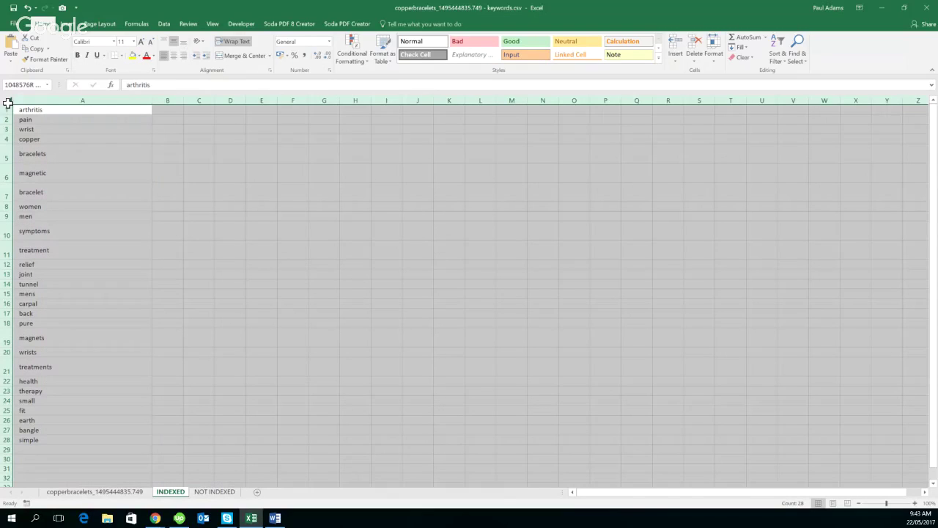
pyautogui.doubleClick(6, 115)
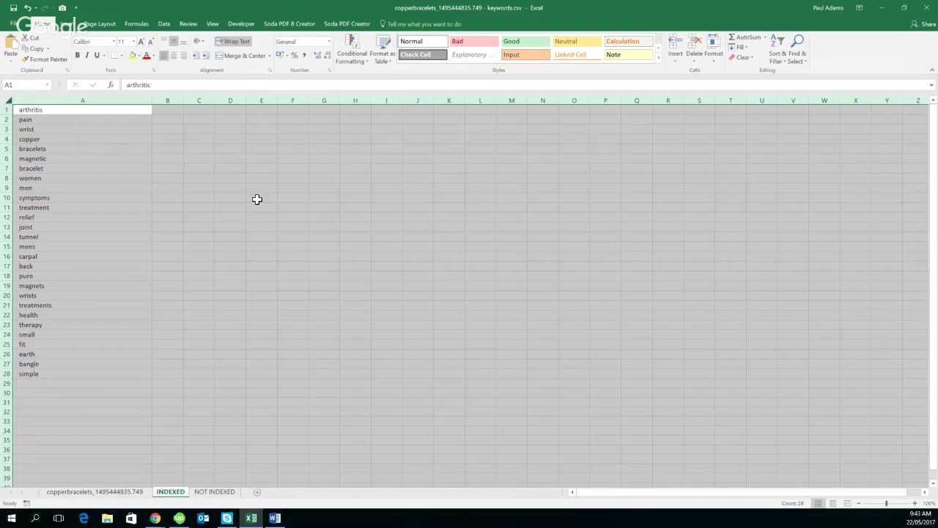
# Step: Give the keyword cells in column A a green fill
pyautogui.moveTo(44, 110); pyautogui.dragTo(86, 374)
pyautogui.click(139, 56)
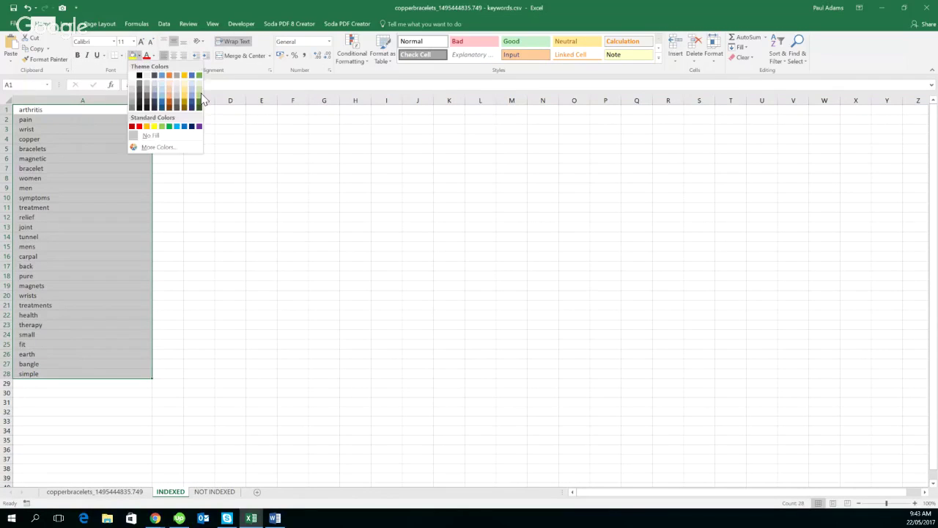
pyautogui.click(199, 97)
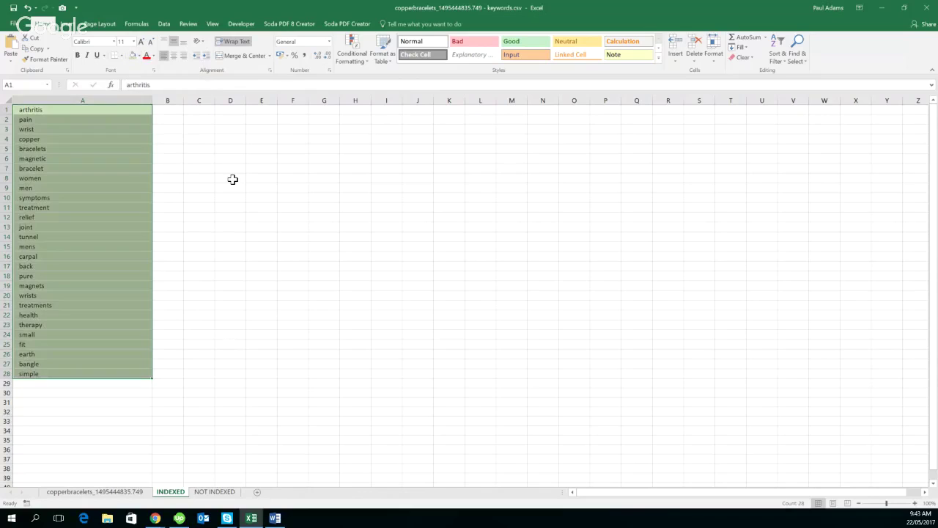
pyautogui.click(232, 180)
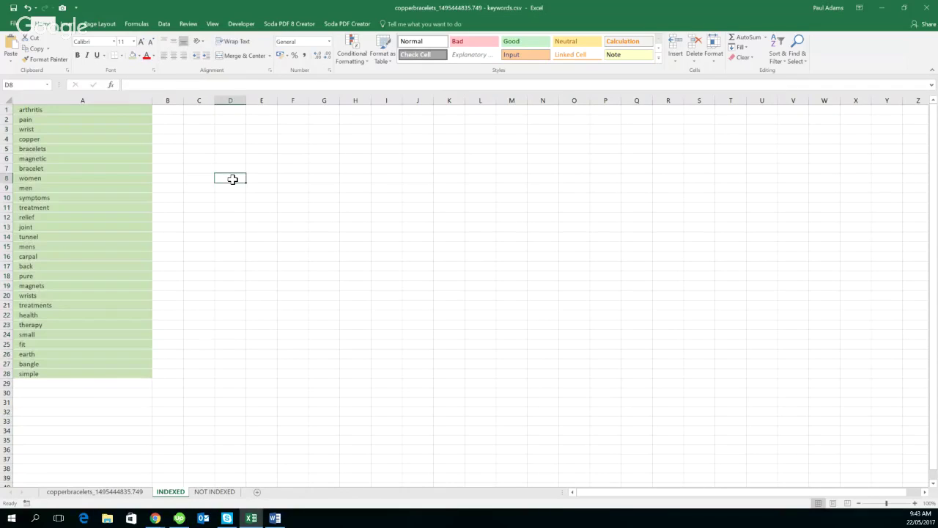
pyautogui.click(212, 492)
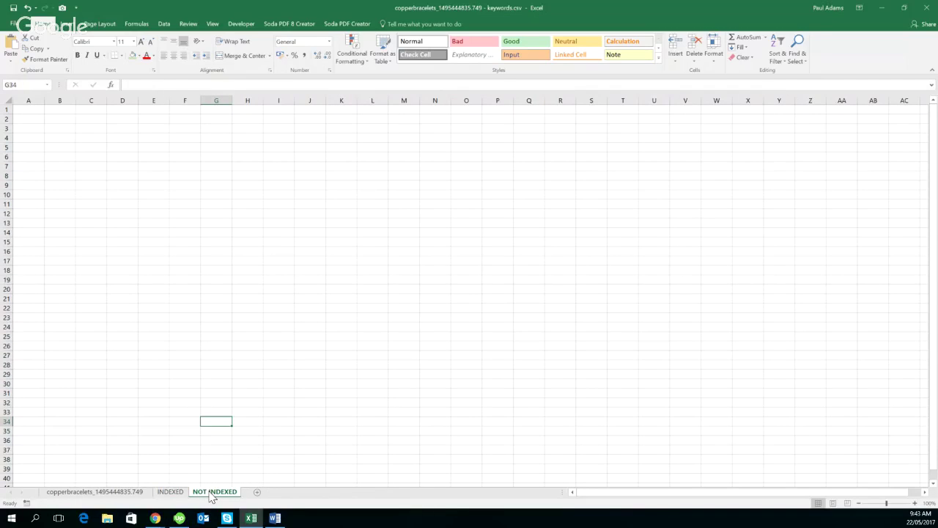
pyautogui.click(884, 9)
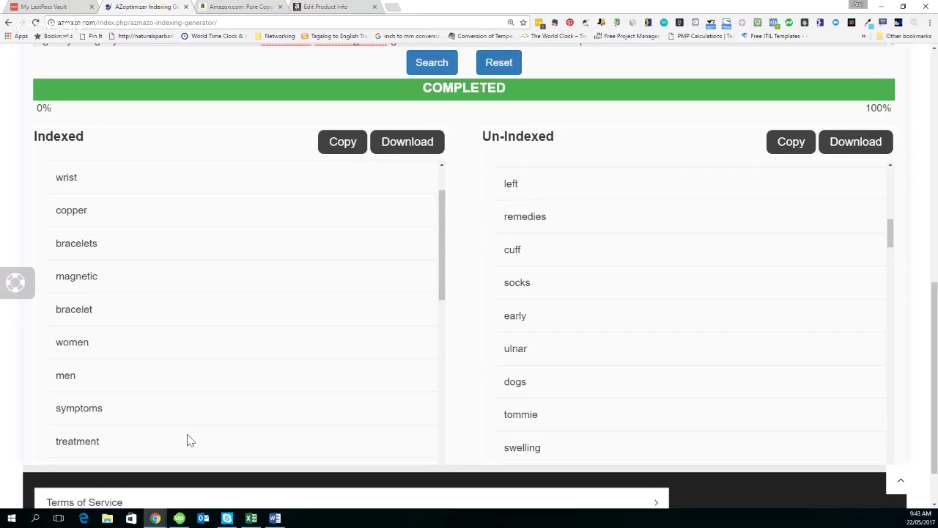
# Step: Paste the un-indexed keywords into cell A1 of the NOT INDEXED sheet
pyautogui.moveTo(252, 518)
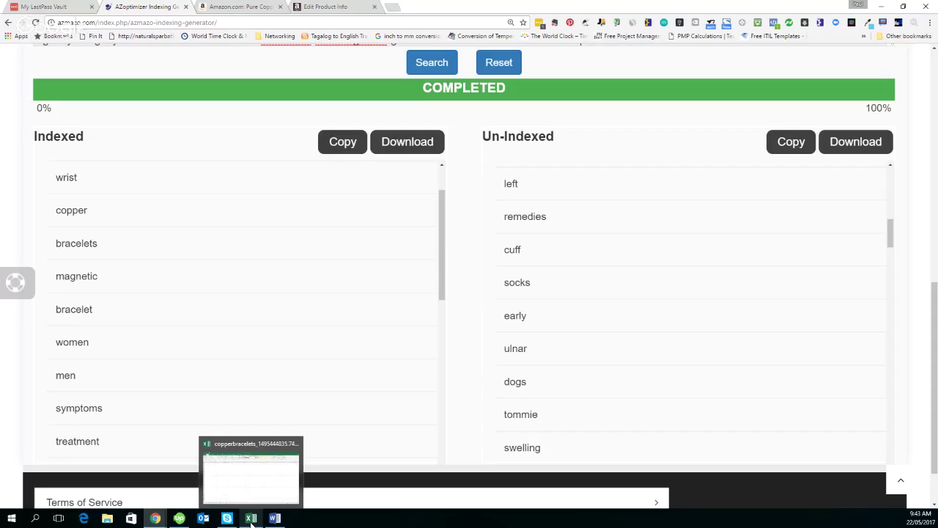
pyautogui.click(252, 519)
pyautogui.click(30, 110)
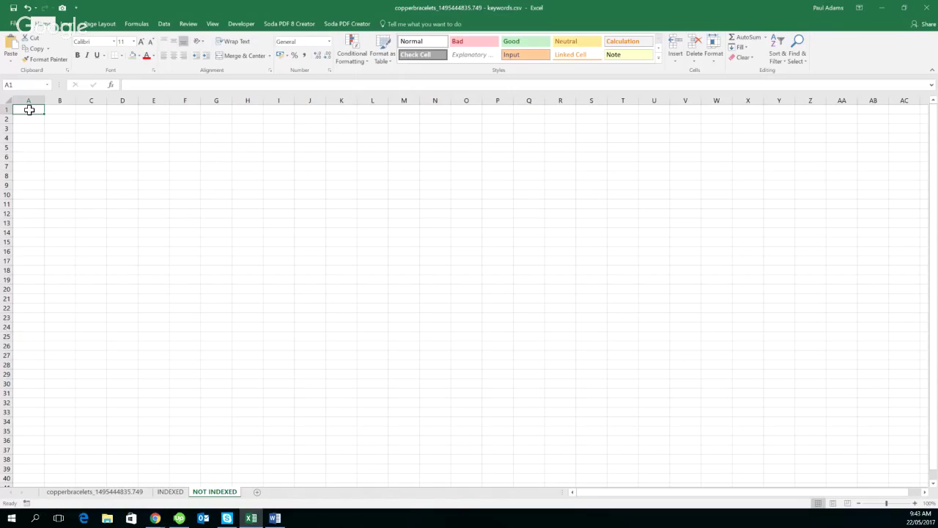
pyautogui.hotkey('ctrl', 'v')
# Step: Set column A to Calibri 11, auto-fit its width and reset all row heights
pyautogui.click(101, 41)
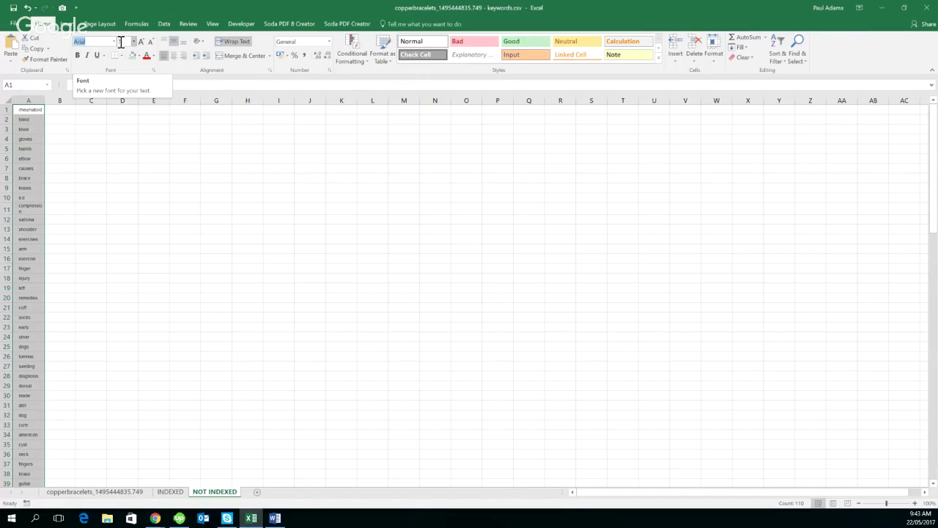
pyautogui.click(116, 42)
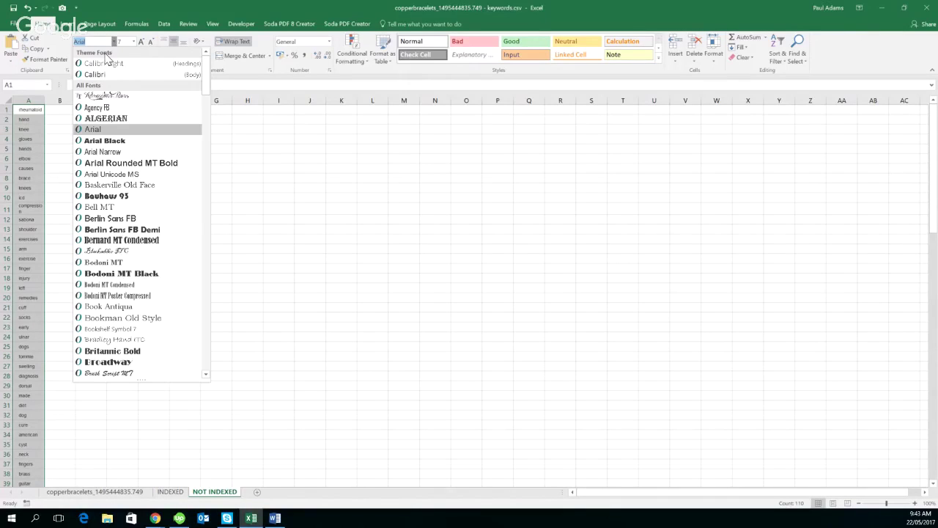
pyautogui.click(106, 63)
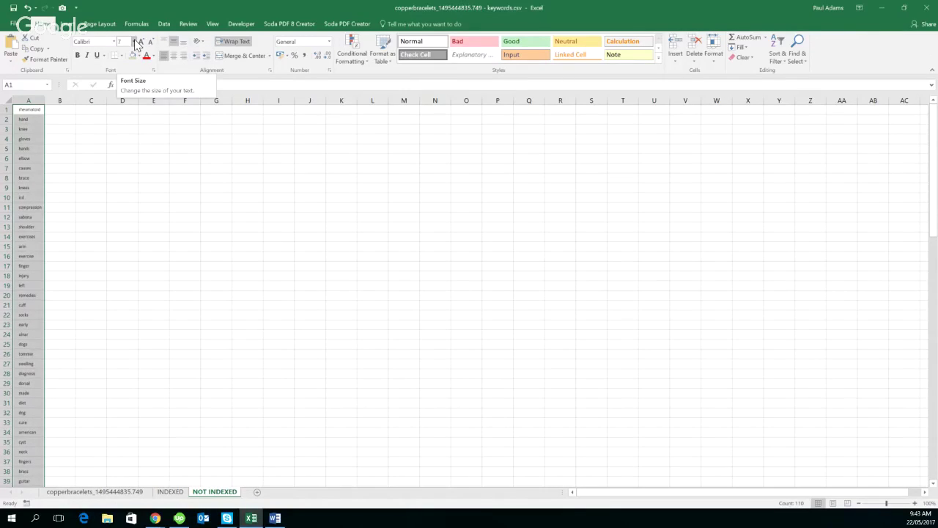
pyautogui.click(134, 41)
pyautogui.click(121, 83)
pyautogui.hotkey('alt', 'h')
pyautogui.press('o')
pyautogui.press('i')
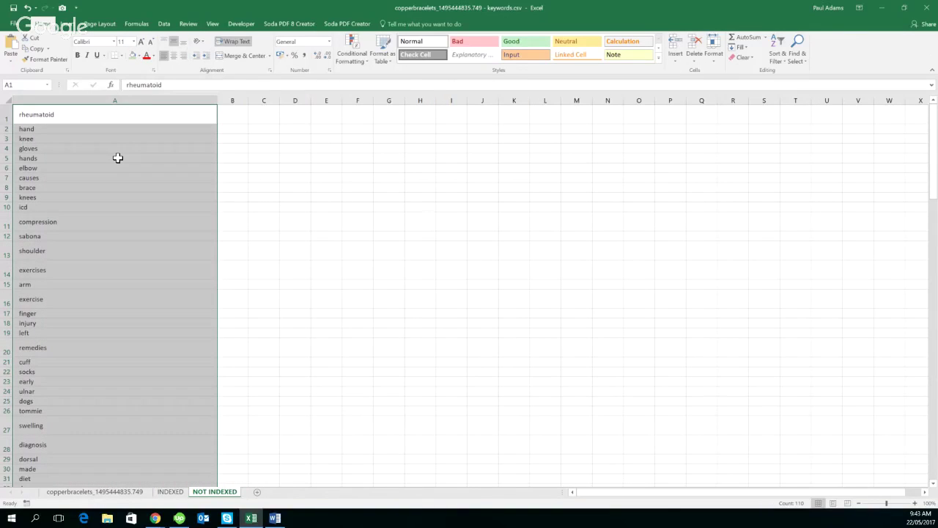
pyautogui.doubleClick(11, 124)
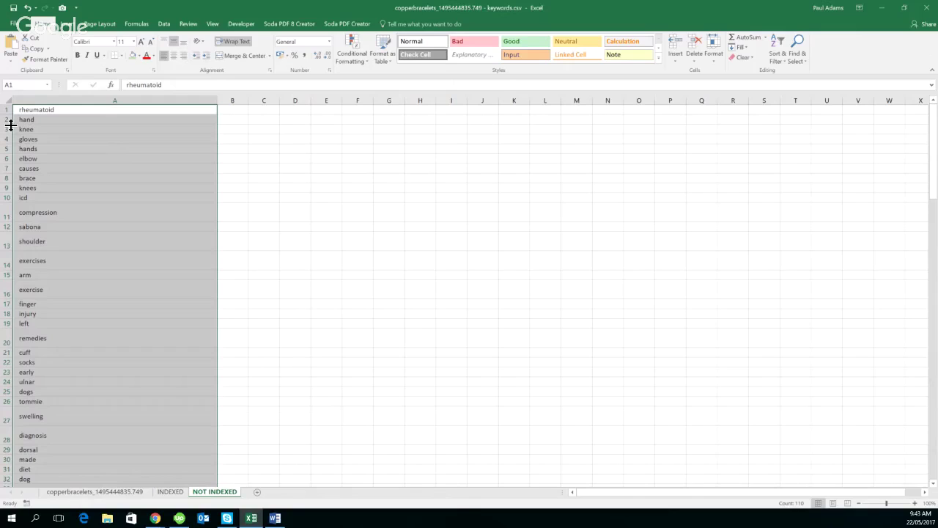
pyautogui.hotkey('ctrl', 'a')
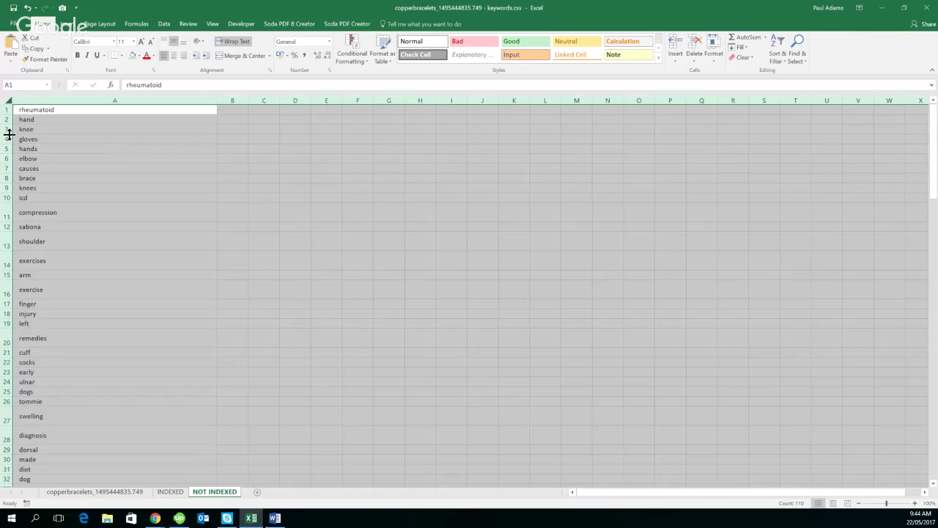
pyautogui.doubleClick(9, 134)
pyautogui.click(295, 177)
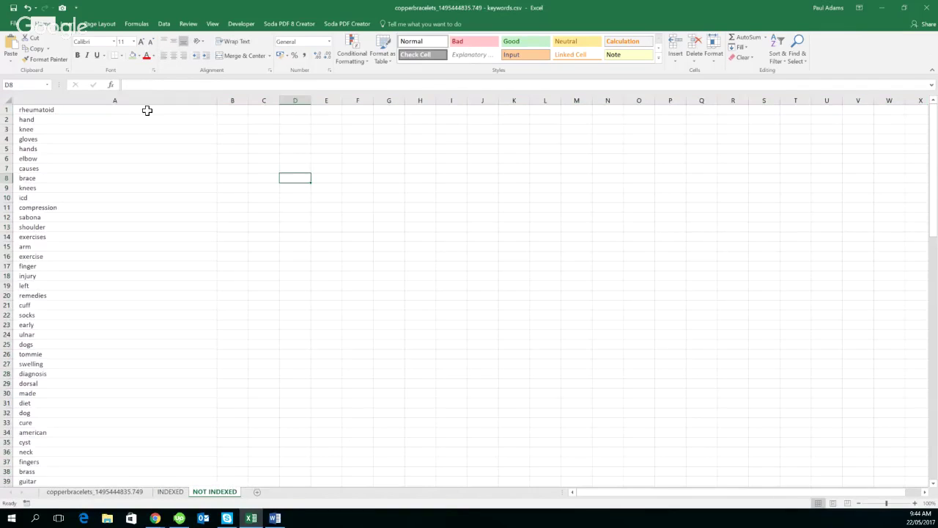
# Step: Shade all 110 keywords in A1:A110 orange and zoom the sheet to about 268%
pyautogui.click(114, 100)
pyautogui.scroll(-20, 152, 134)
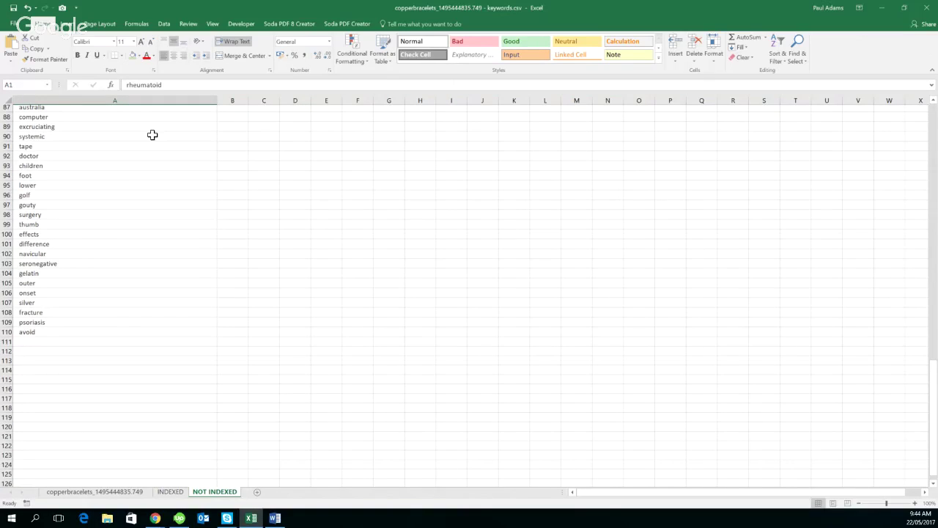
pyautogui.scroll(-3, 151, 134)
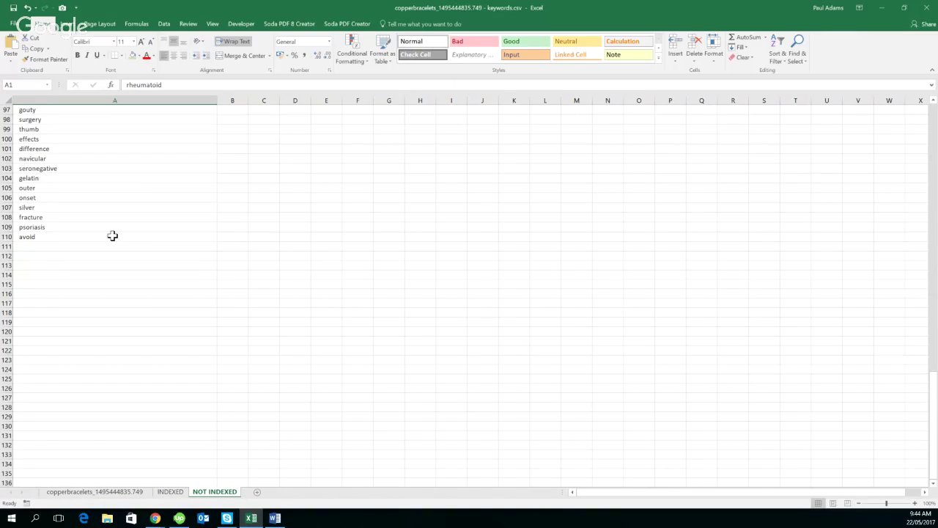
pyautogui.keyDown('shift'); pyautogui.click(112, 235); pyautogui.keyUp('shift')
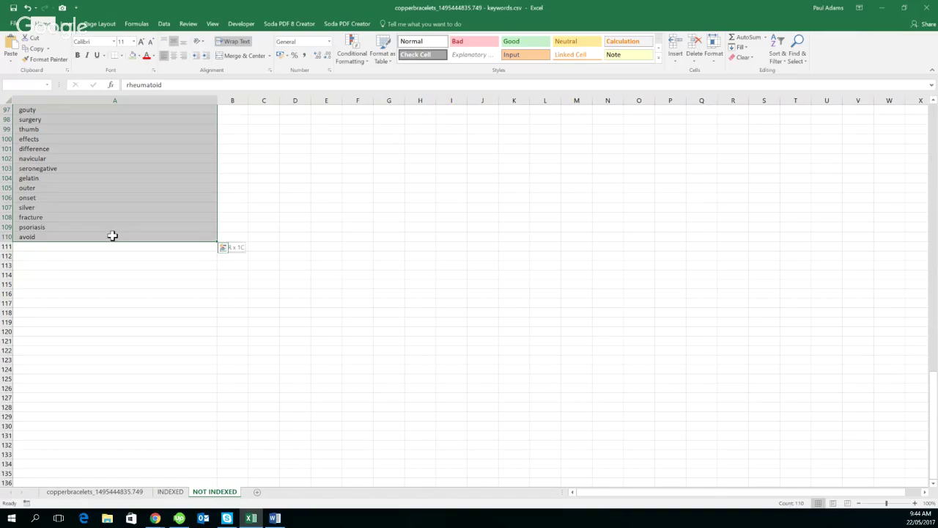
pyautogui.click(139, 57)
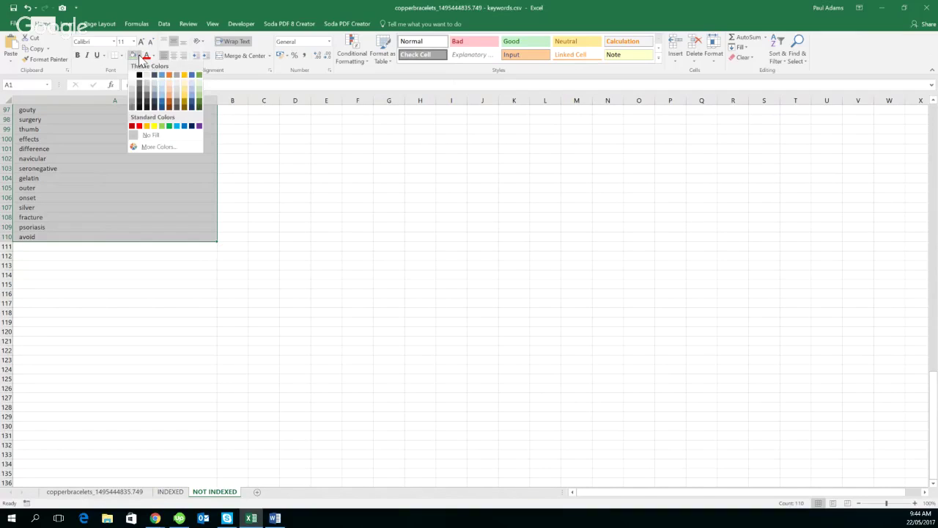
pyautogui.click(169, 98)
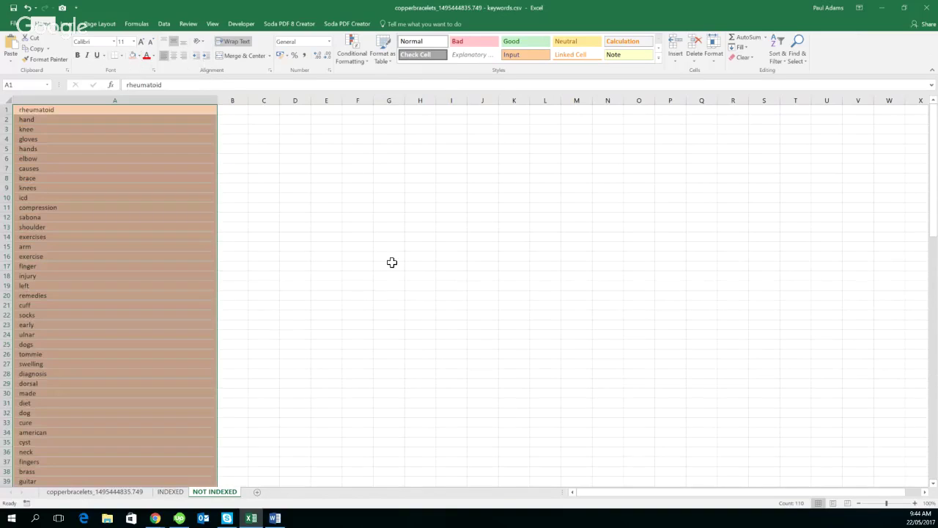
pyautogui.click(386, 262)
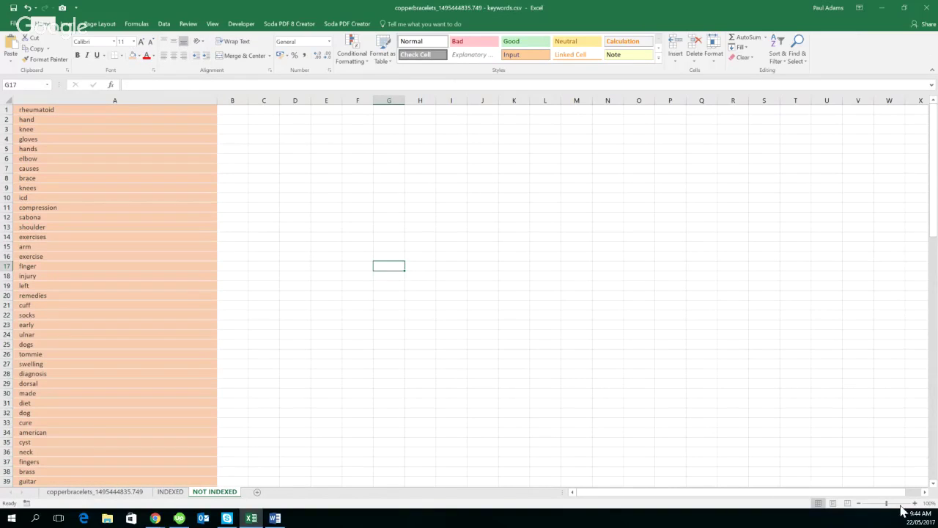
pyautogui.click(902, 505)
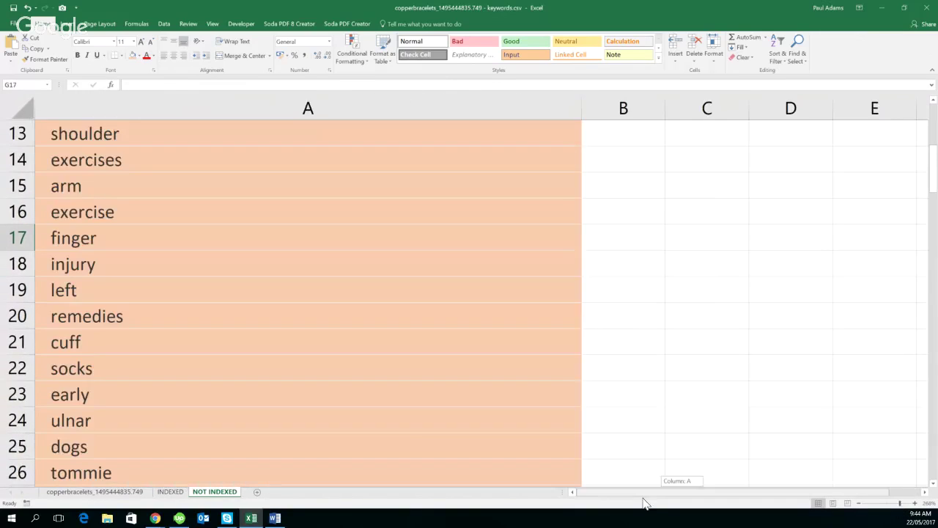
pyautogui.click(358, 226)
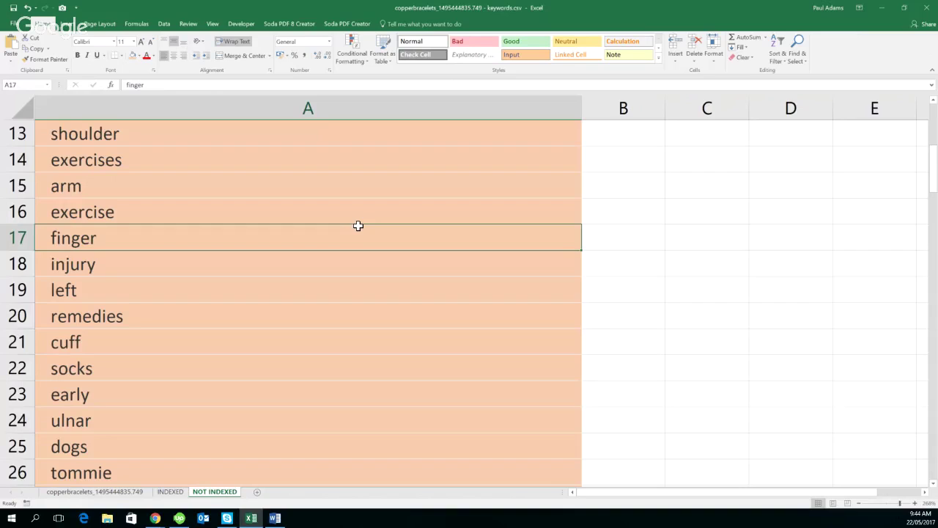
pyautogui.scroll(4, 560, 250)
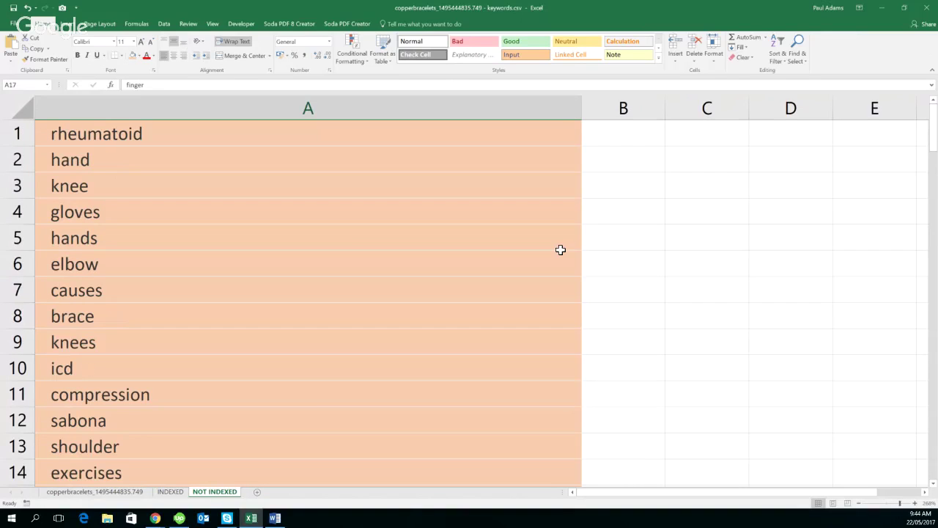
# Step: Browse the NOT INDEXED list, checking cuff in A21 and effects in A100
pyautogui.scroll(-5, 96, 364)
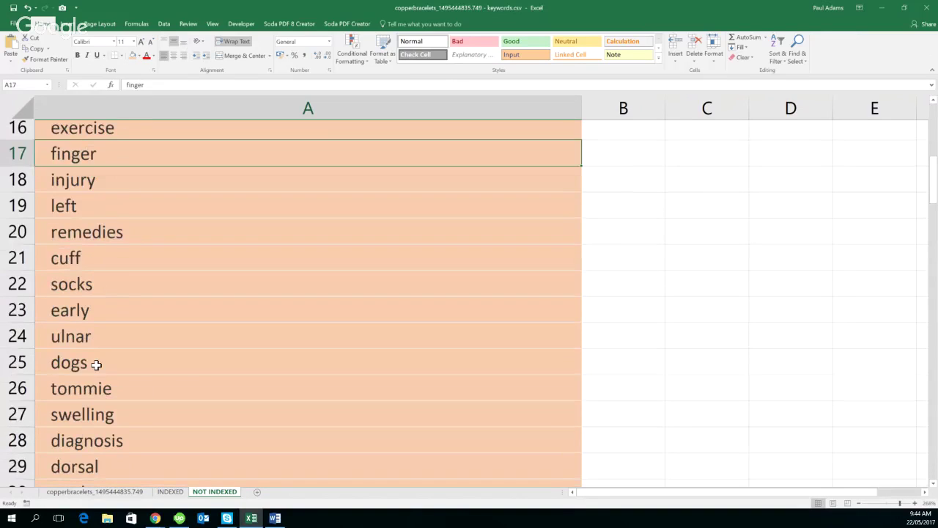
pyautogui.scroll(-1, 96, 365)
pyautogui.click(294, 237)
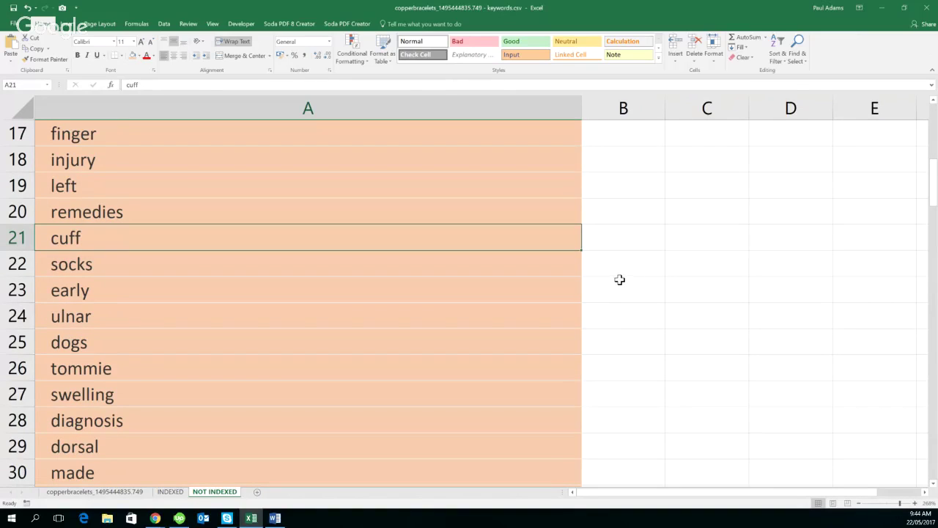
pyautogui.scroll(-1, 620, 280)
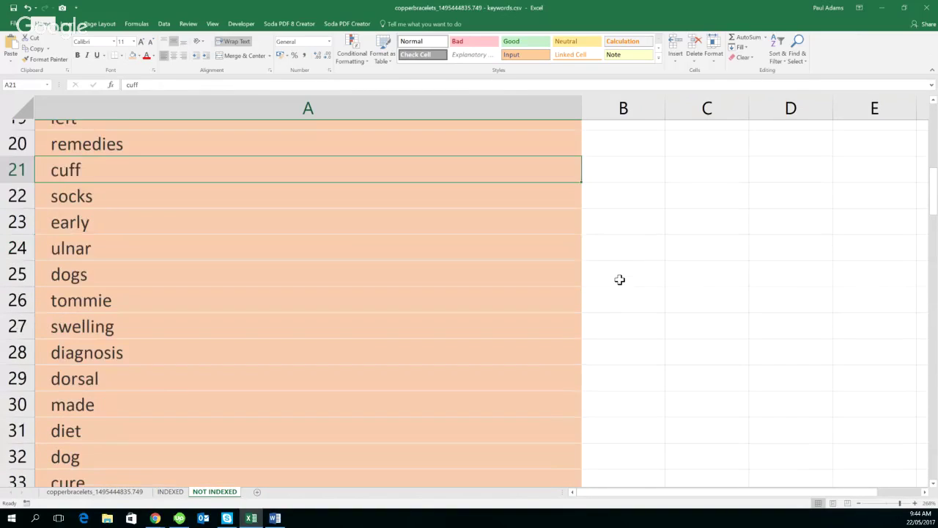
pyautogui.scroll(-2, 620, 279)
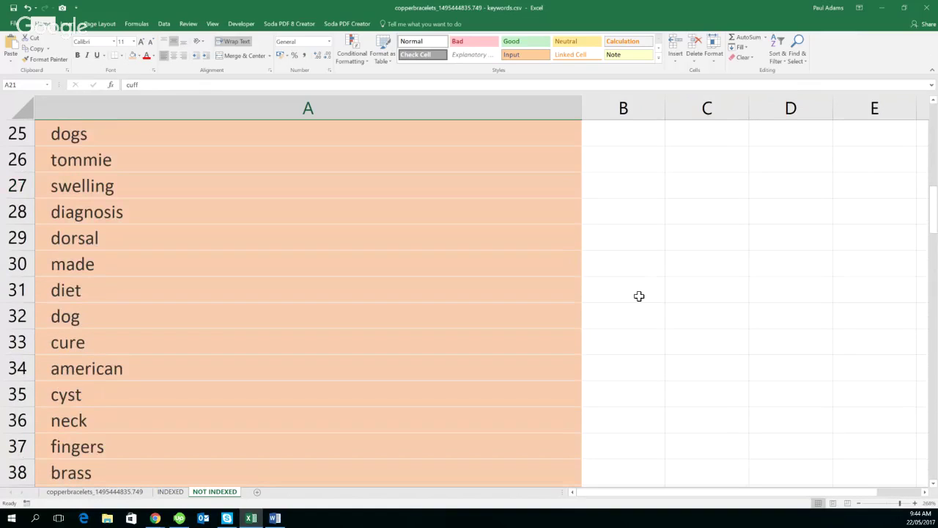
pyautogui.scroll(-4, 639, 295)
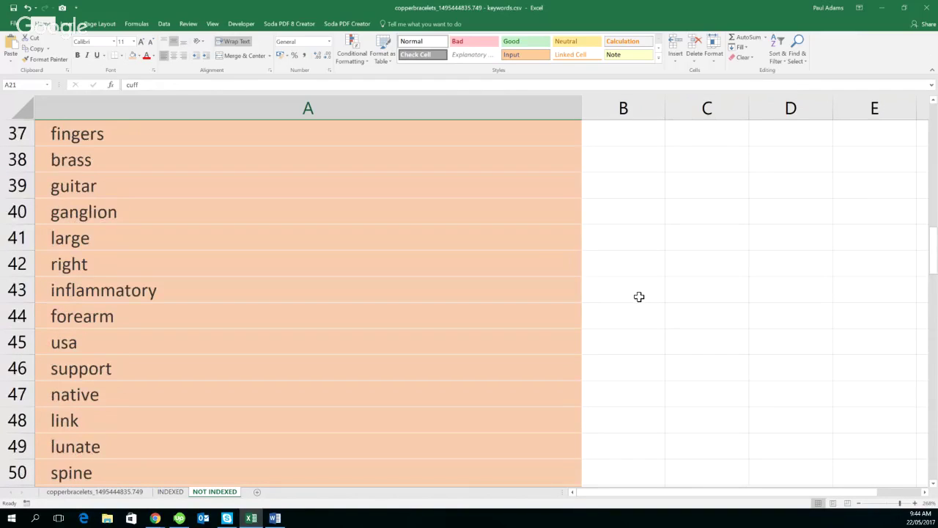
pyautogui.scroll(-3, 638, 296)
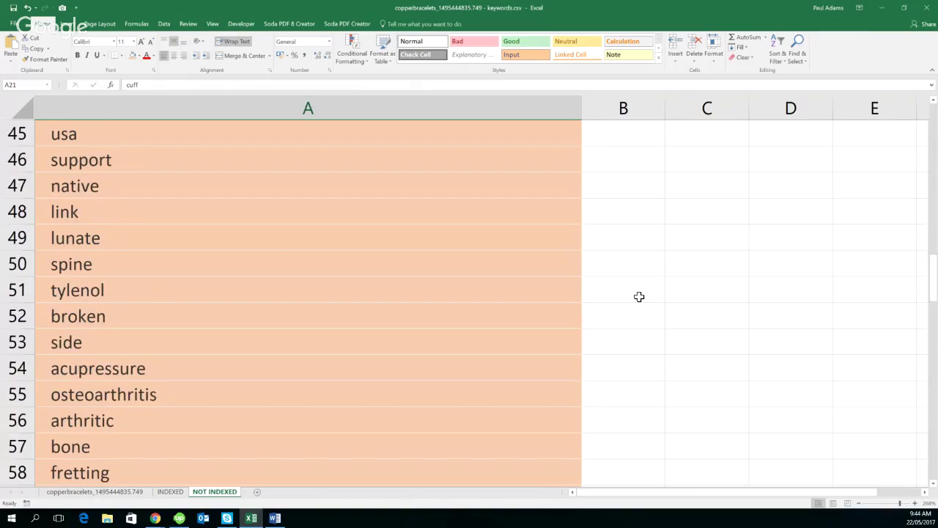
pyautogui.scroll(-6, 638, 297)
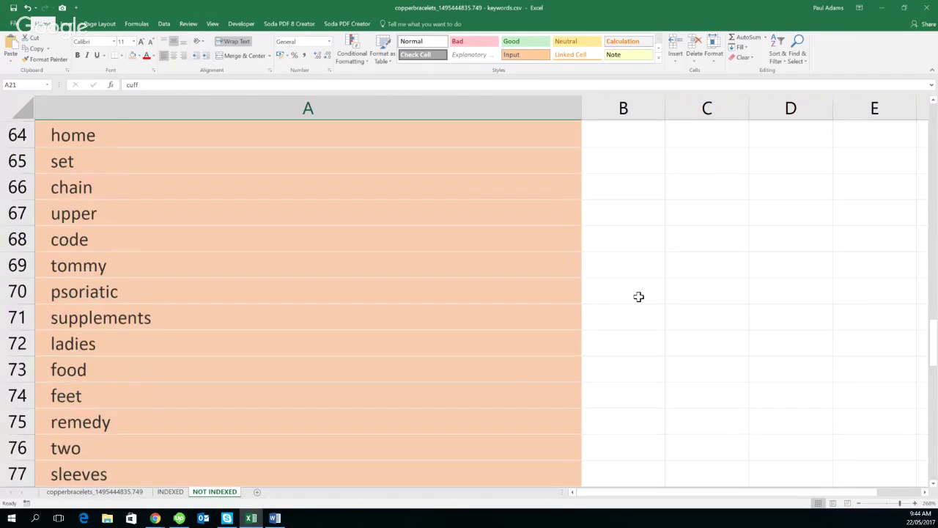
pyautogui.scroll(-6, 639, 296)
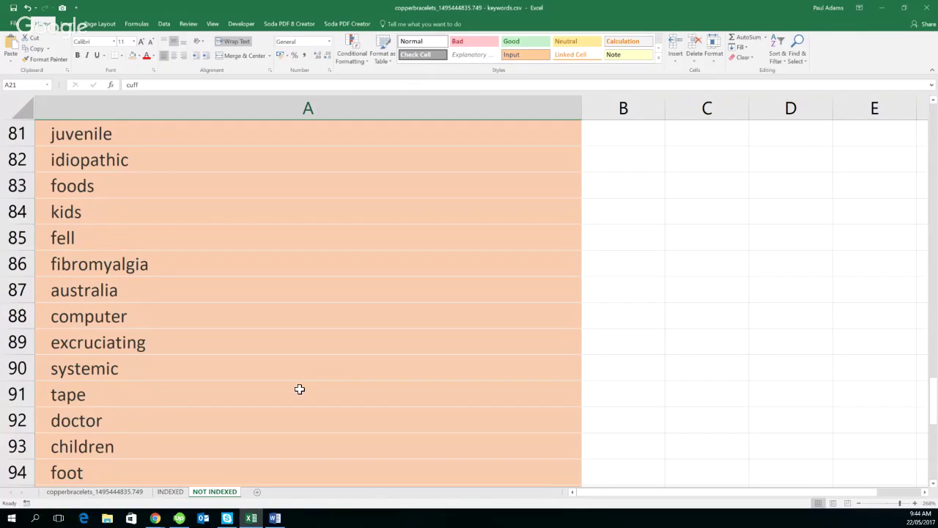
pyautogui.scroll(-3, 299, 388)
pyautogui.click(217, 415)
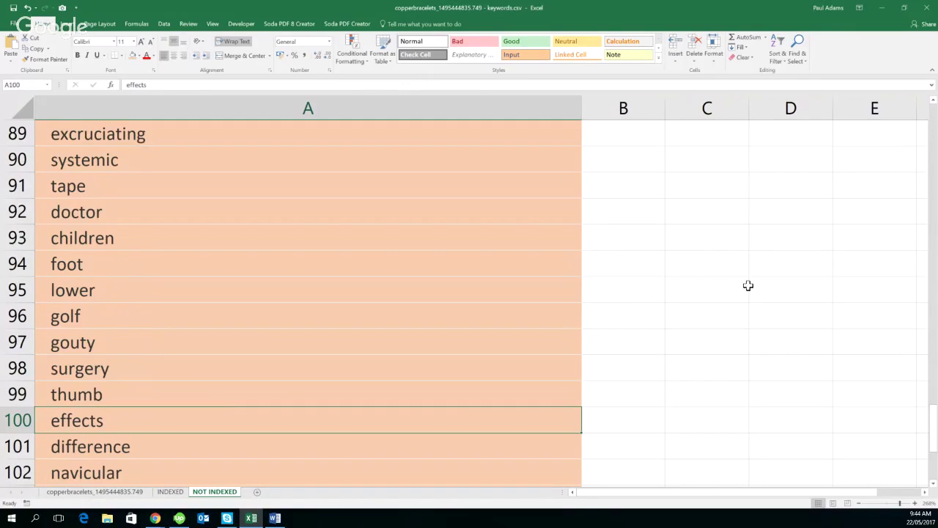
# Step: Give the keyword cuff in A21 a light blue fill
pyautogui.scroll(-1, 748, 285)
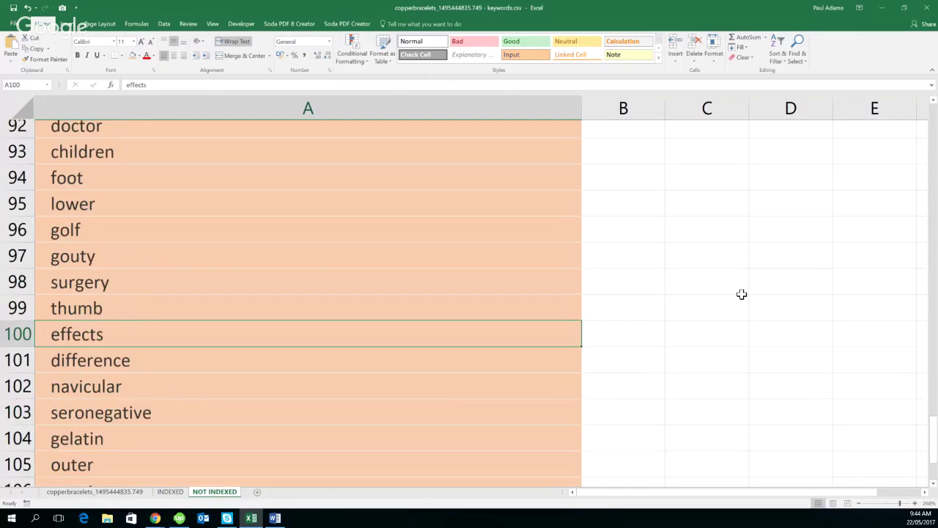
pyautogui.scroll(-2, 742, 294)
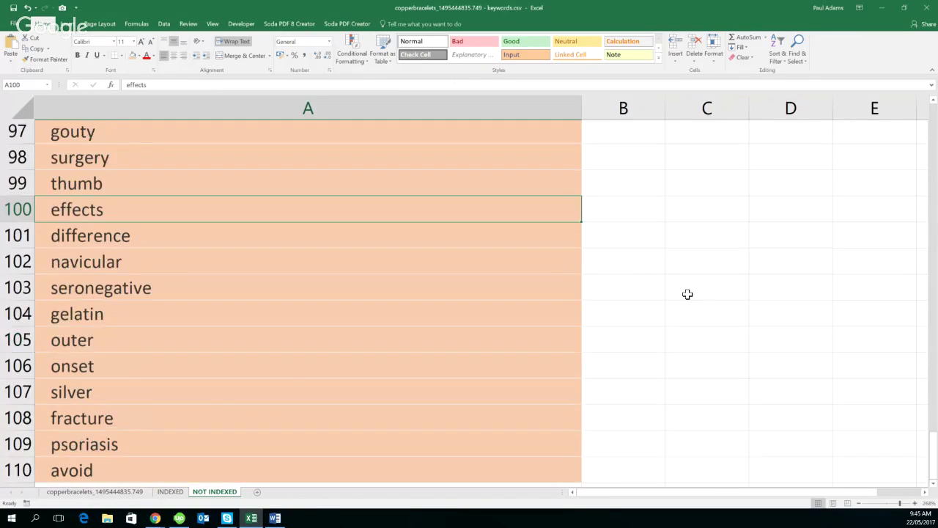
pyautogui.scroll(20, 688, 294)
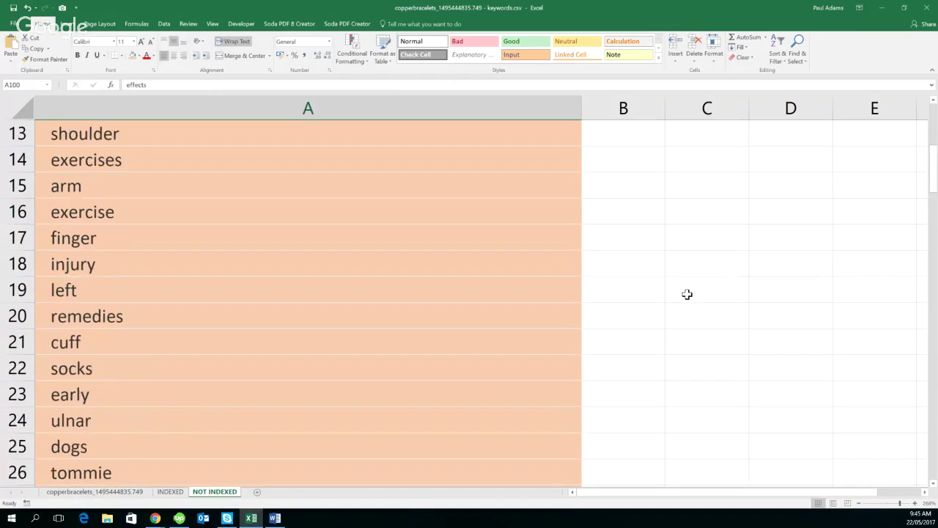
pyautogui.scroll(-3, 114, 129)
pyautogui.click(114, 130)
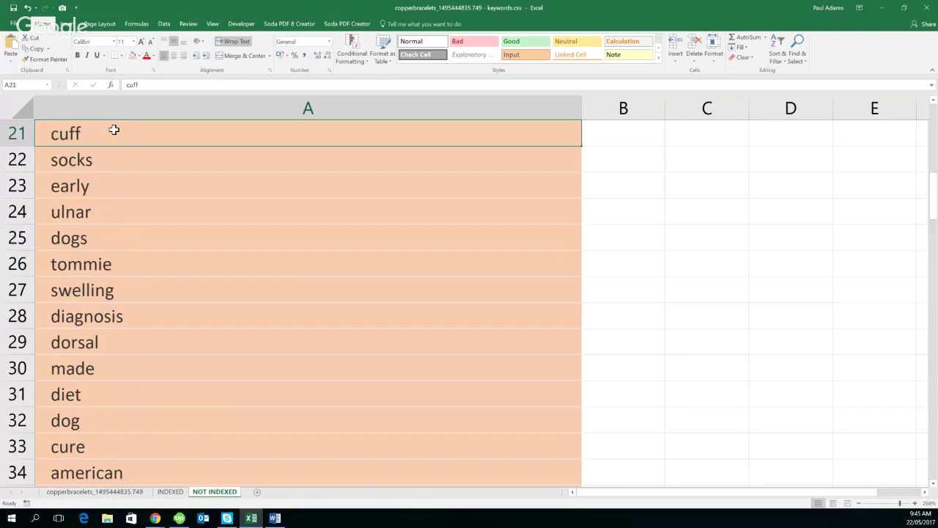
pyautogui.scroll(2, 114, 130)
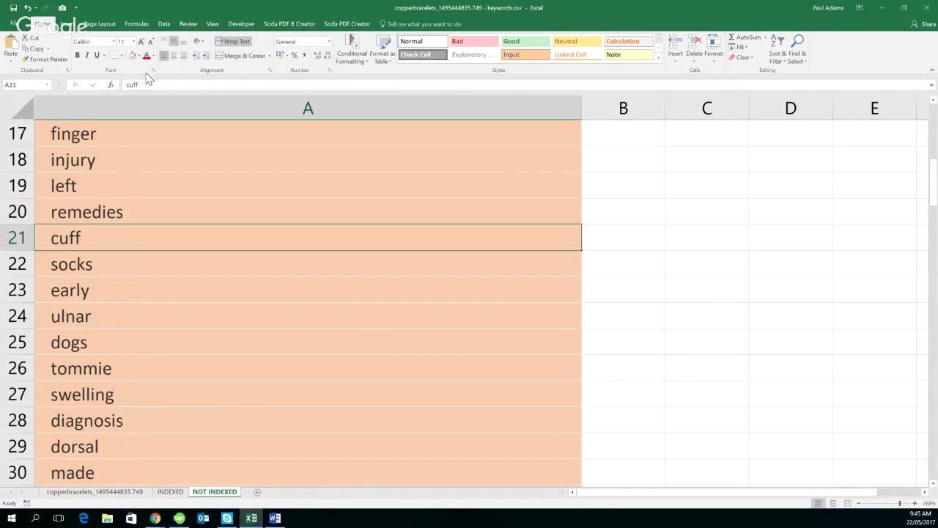
pyautogui.click(140, 57)
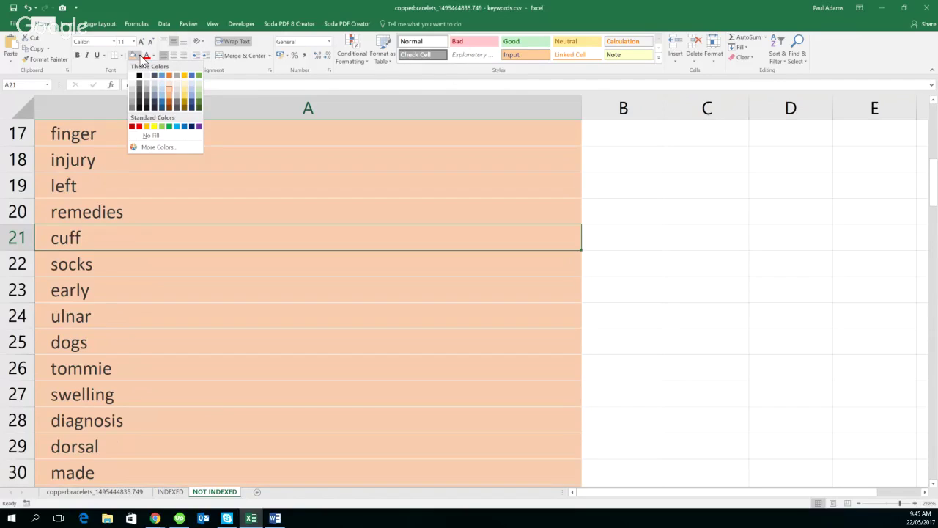
pyautogui.click(162, 92)
pyautogui.click(622, 237)
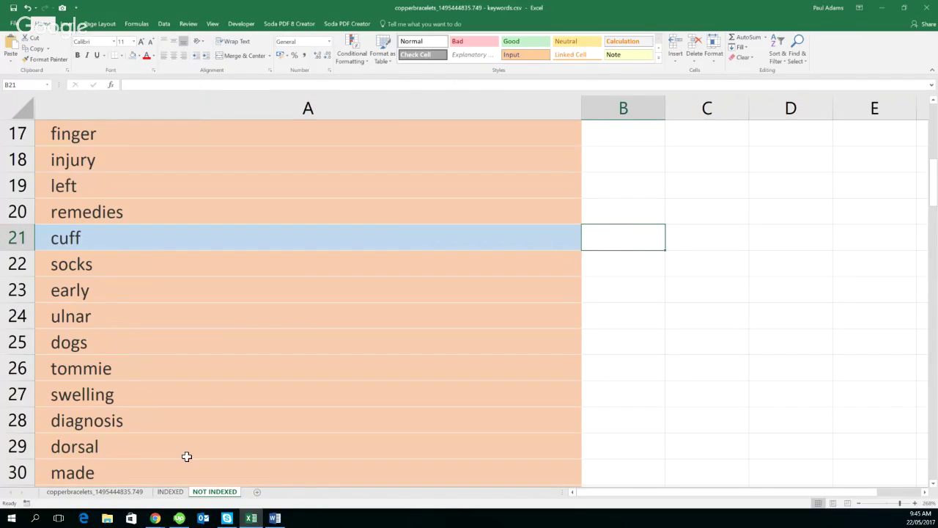
pyautogui.click(171, 492)
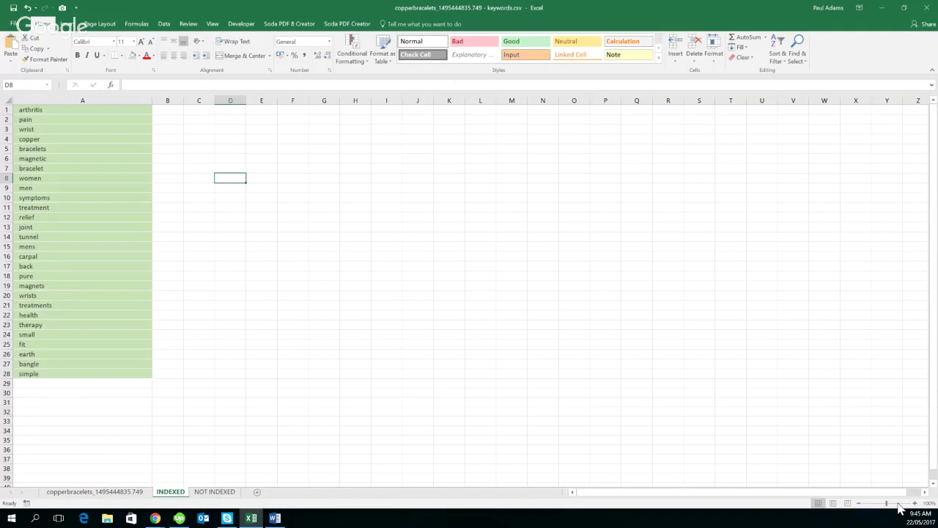
# Step: Zoom in on the INDEXED sheet and read through its green keywords, arthritis to simple
pyautogui.click(897, 504)
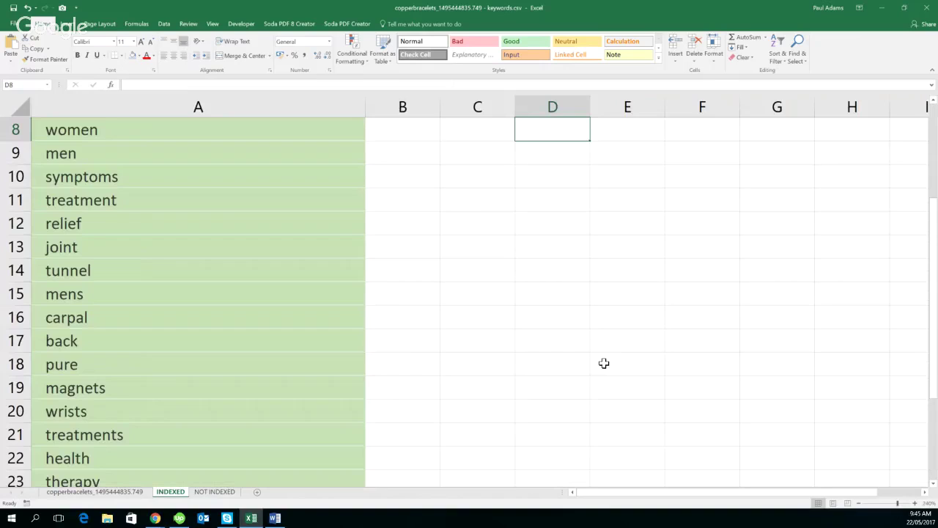
pyautogui.scroll(3, 604, 363)
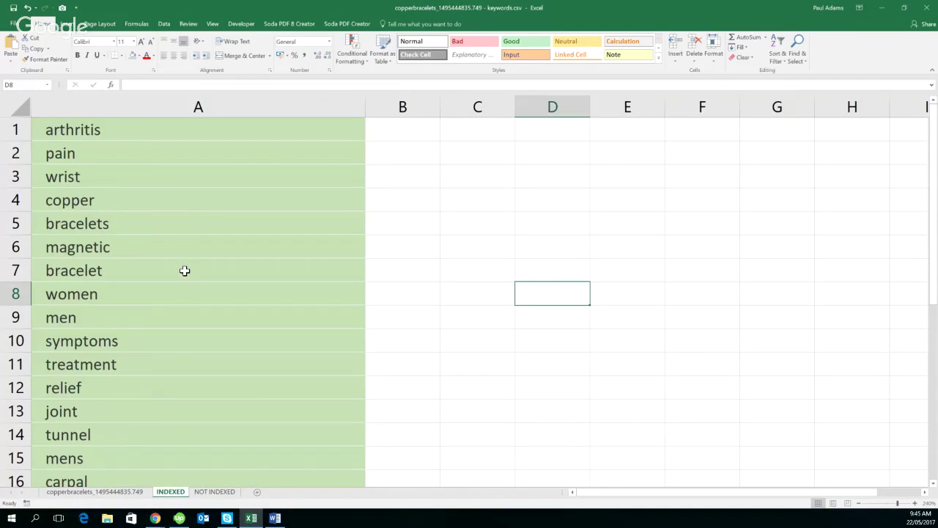
pyautogui.click(176, 228)
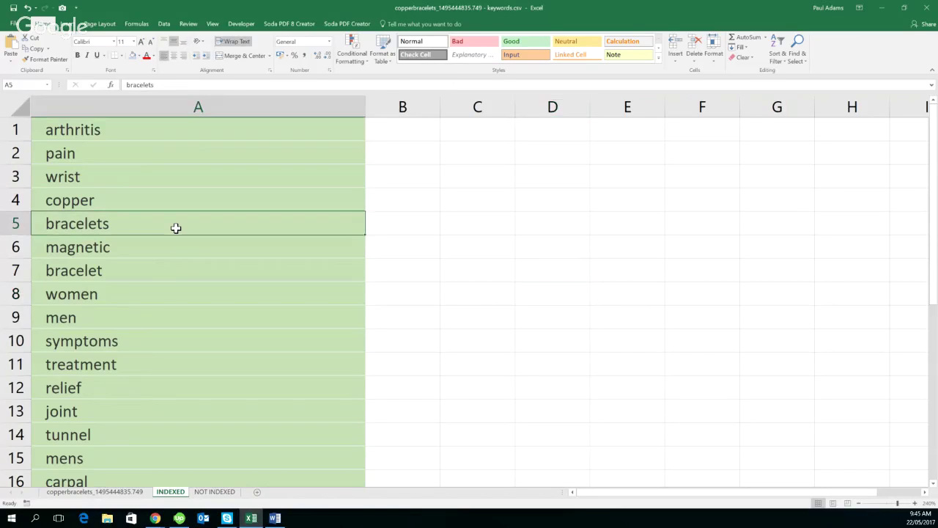
pyautogui.click(169, 269)
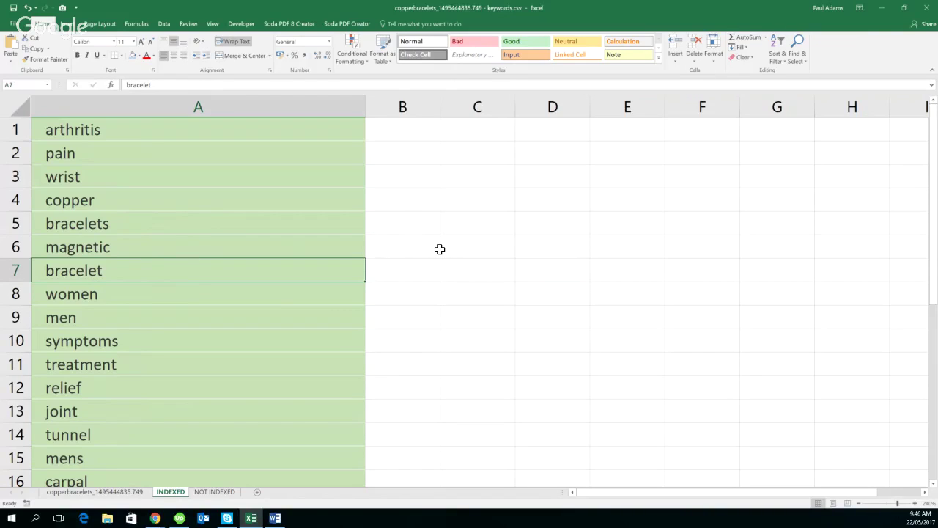
pyautogui.scroll(-1, 440, 249)
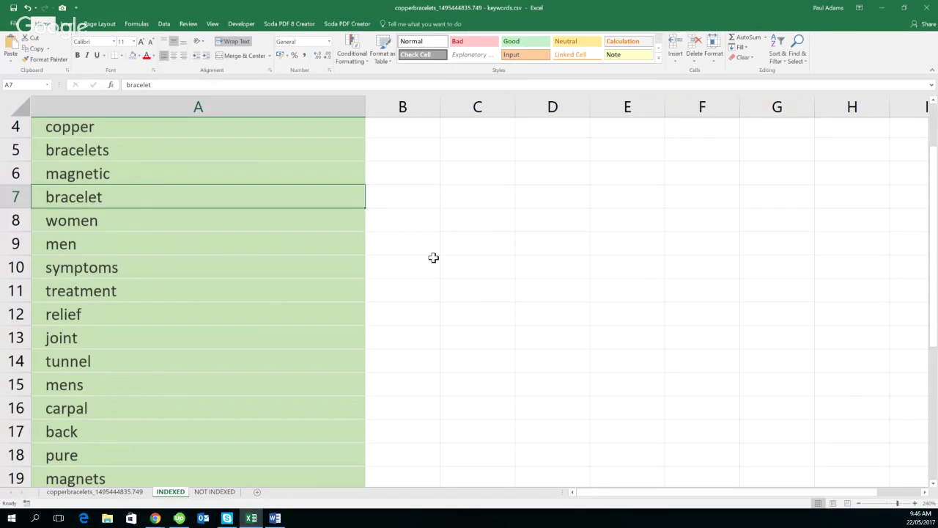
pyautogui.scroll(-3, 425, 258)
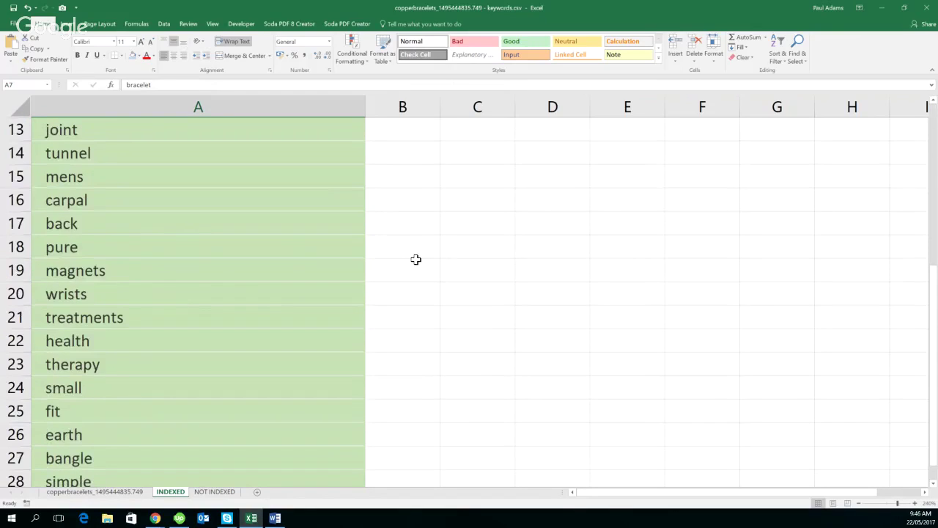
pyautogui.scroll(-3, 416, 259)
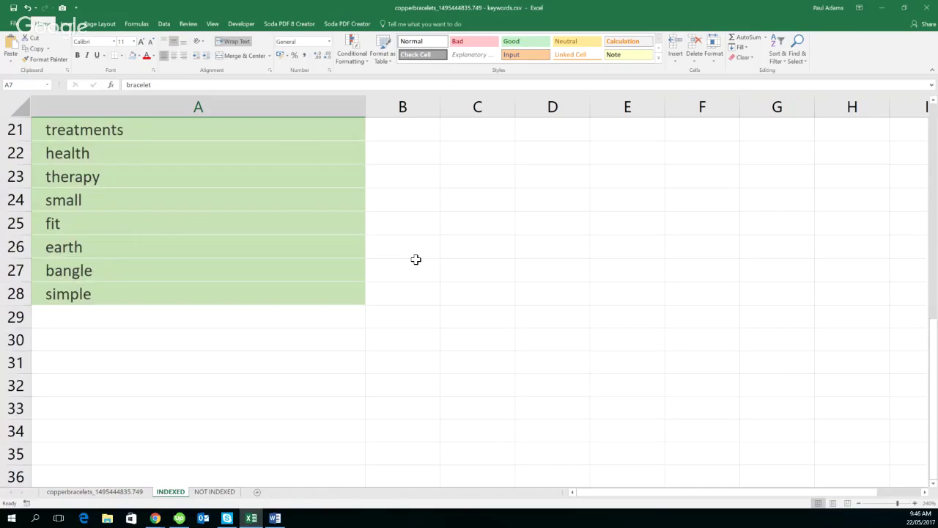
pyautogui.scroll(4, 416, 260)
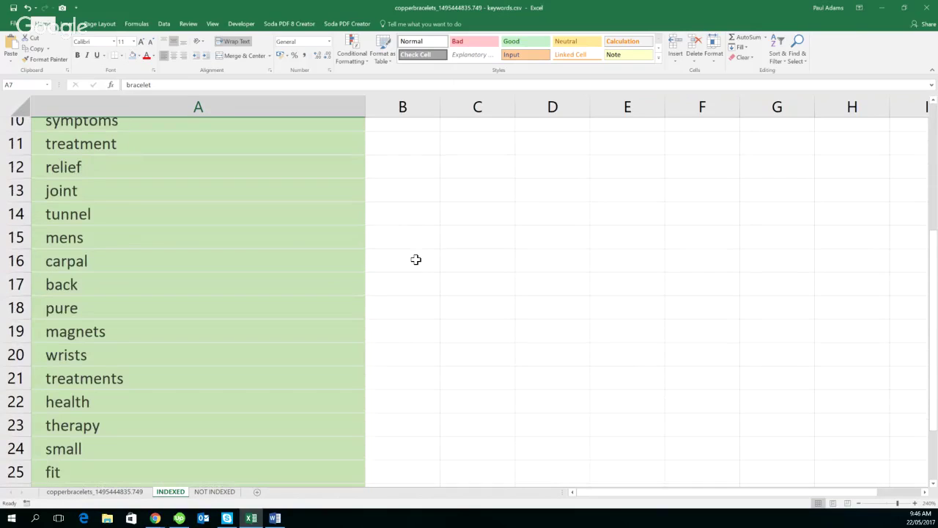
pyautogui.scroll(1, 157, 283)
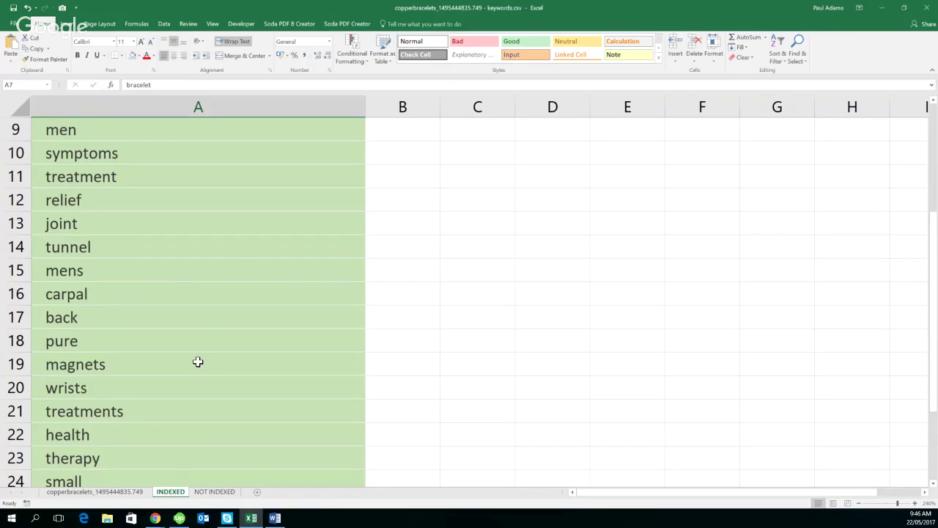
pyautogui.scroll(1, 198, 362)
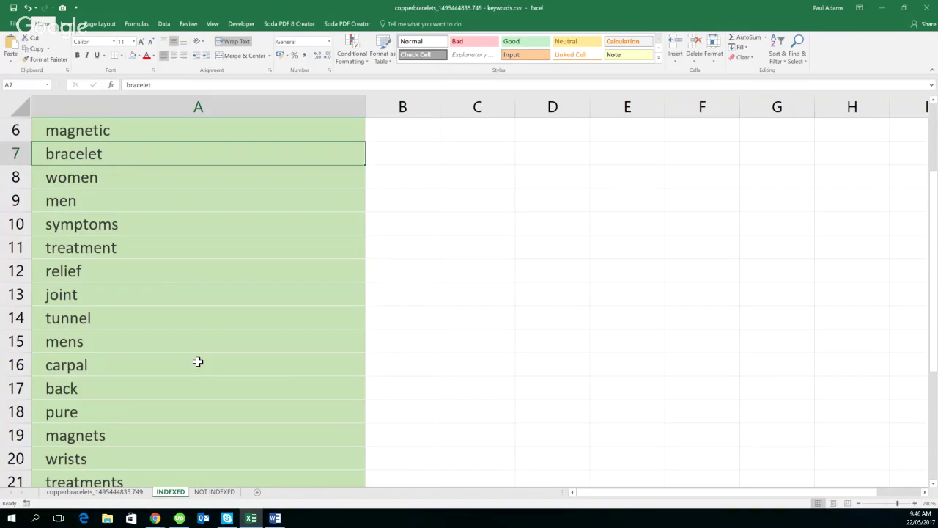
pyautogui.scroll(2, 198, 362)
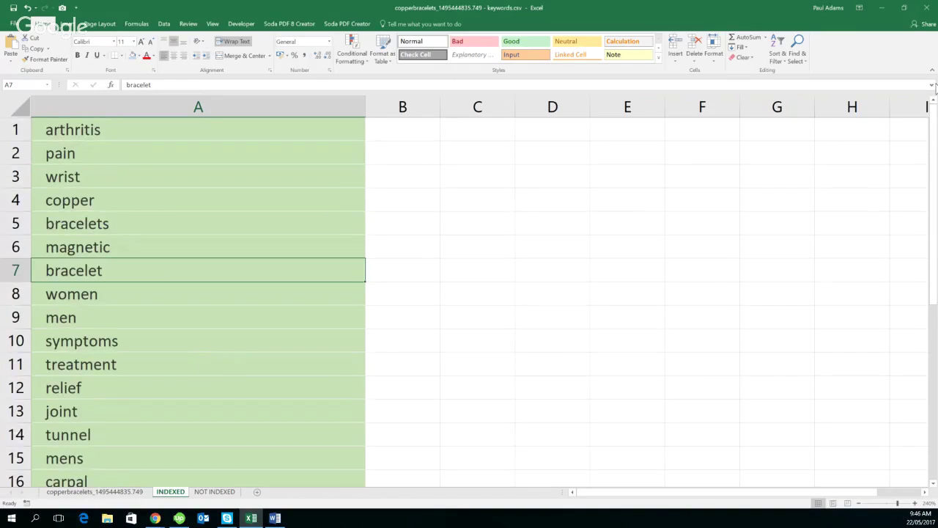
pyautogui.click(884, 12)
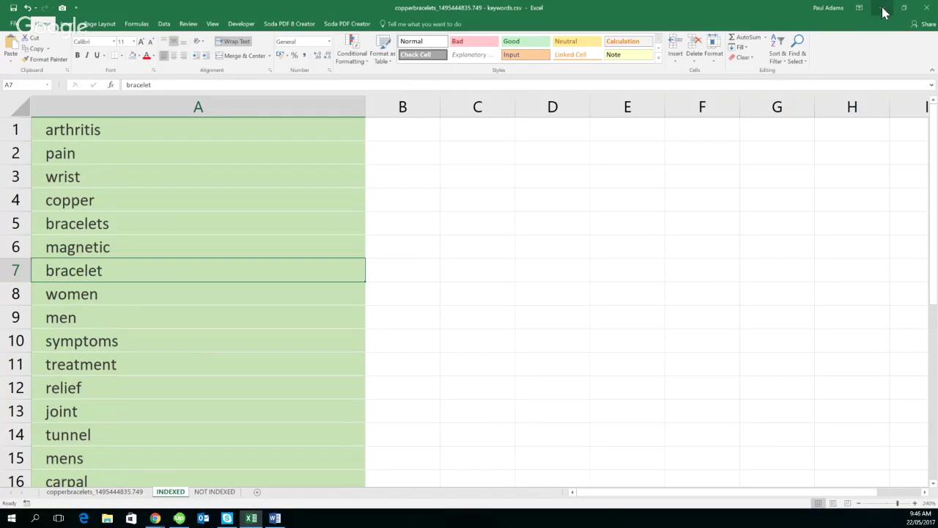
# Step: Review the Indexed and Un-Indexed results, then reset the ASIN and Keywords fields
pyautogui.scroll(-3, 590, 318)
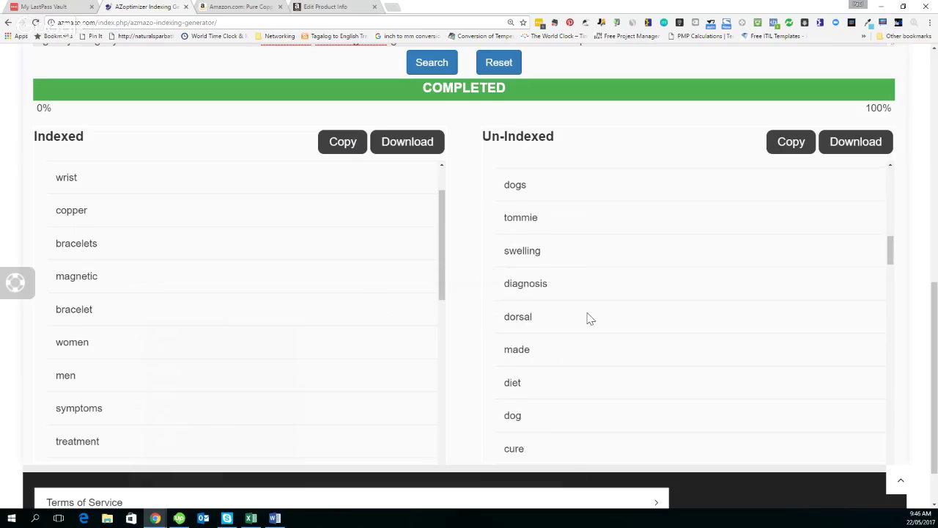
pyautogui.scroll(-5, 591, 319)
pyautogui.scroll(-5, 264, 291)
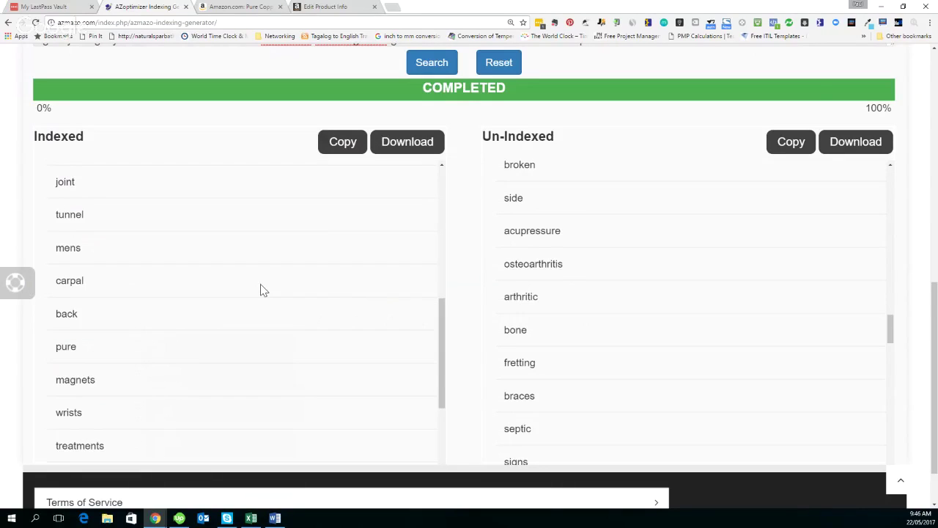
pyautogui.scroll(-2, 264, 291)
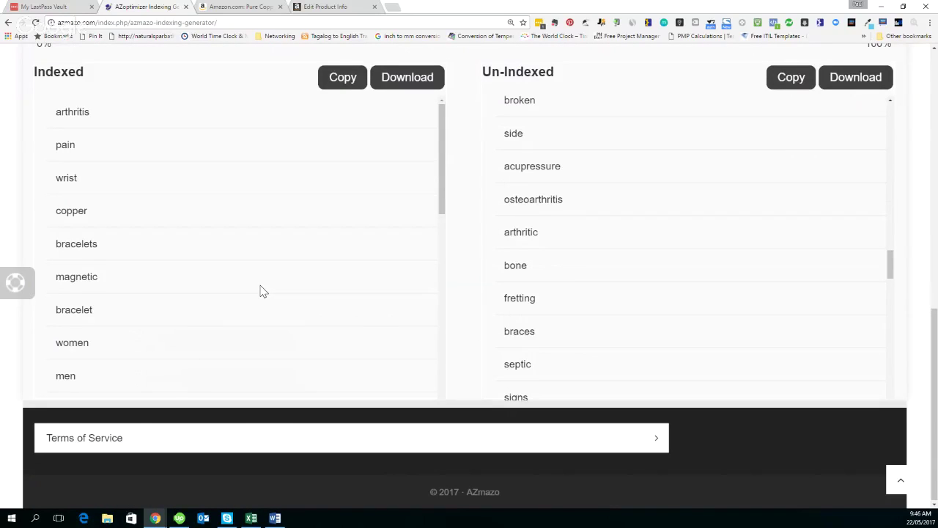
pyautogui.scroll(10, 264, 291)
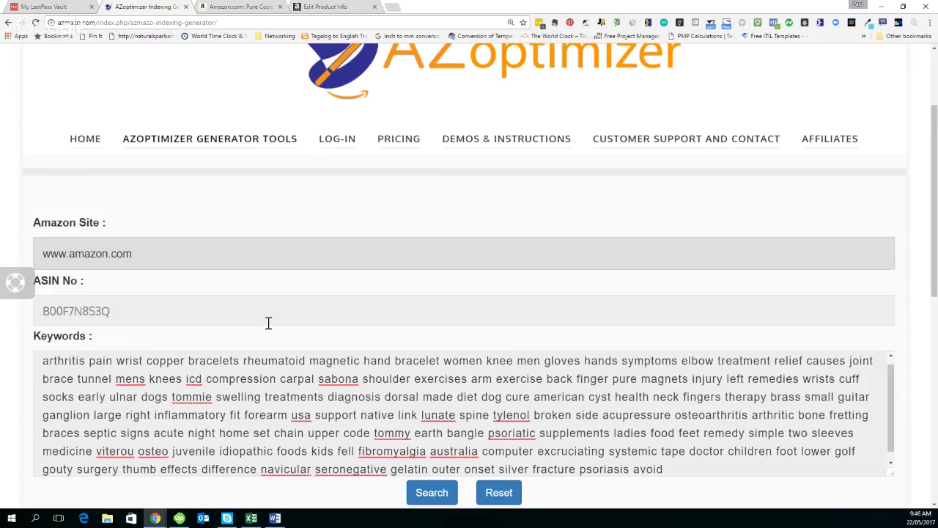
pyautogui.scroll(-3, 268, 323)
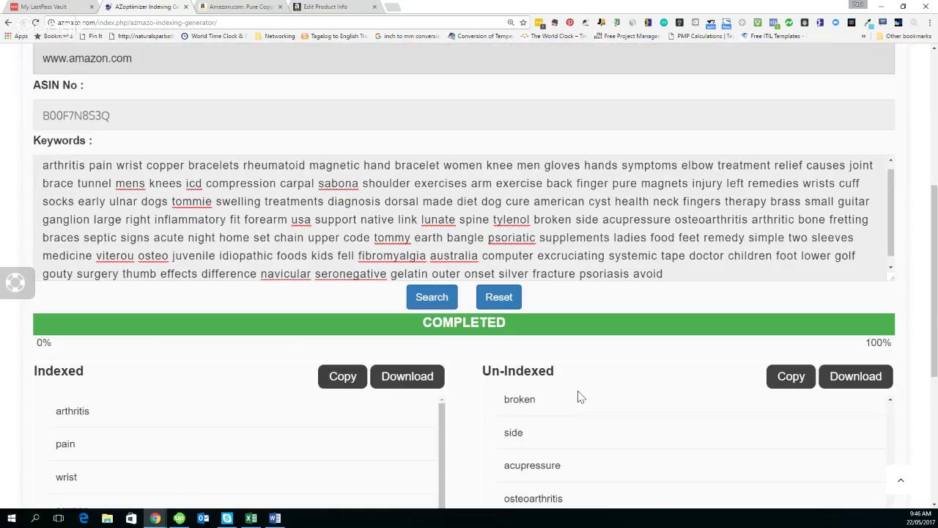
pyautogui.click(500, 299)
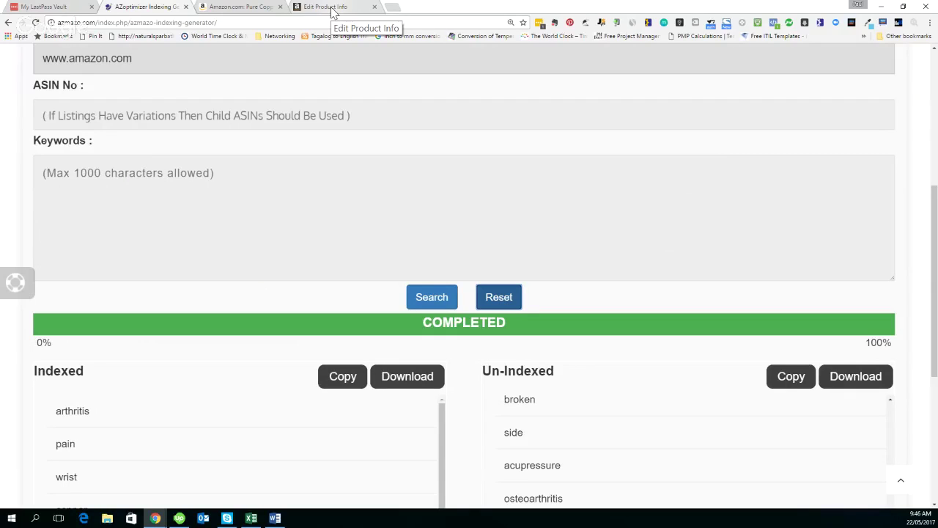
# Step: Show the Keywords section of the iPad Air 2 case's Edit Product Info page
pyautogui.click(332, 10)
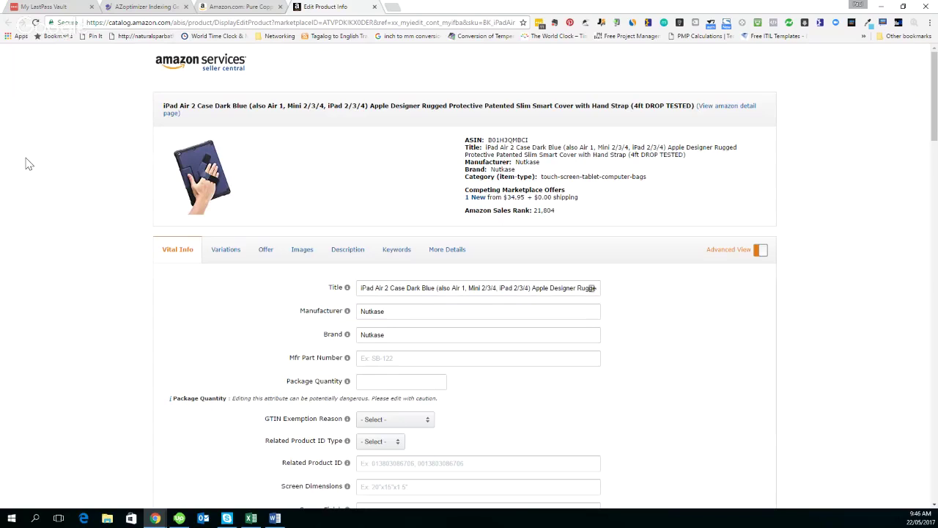
pyautogui.scroll(-1, 28, 163)
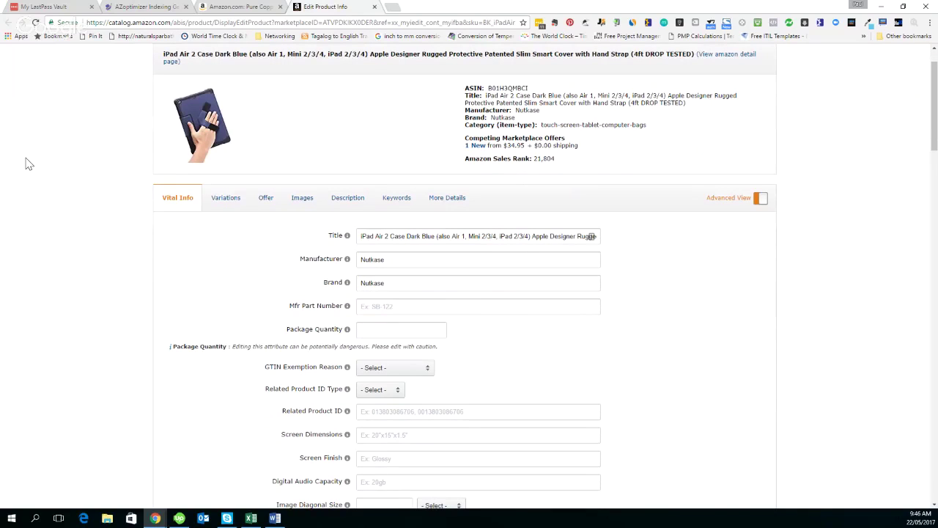
pyautogui.scroll(-1, 28, 164)
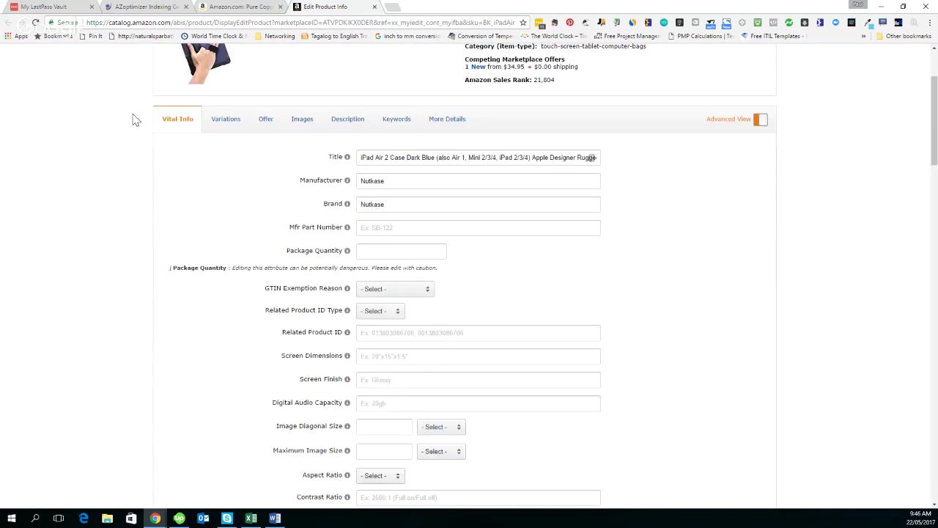
pyautogui.scroll(1, 124, 128)
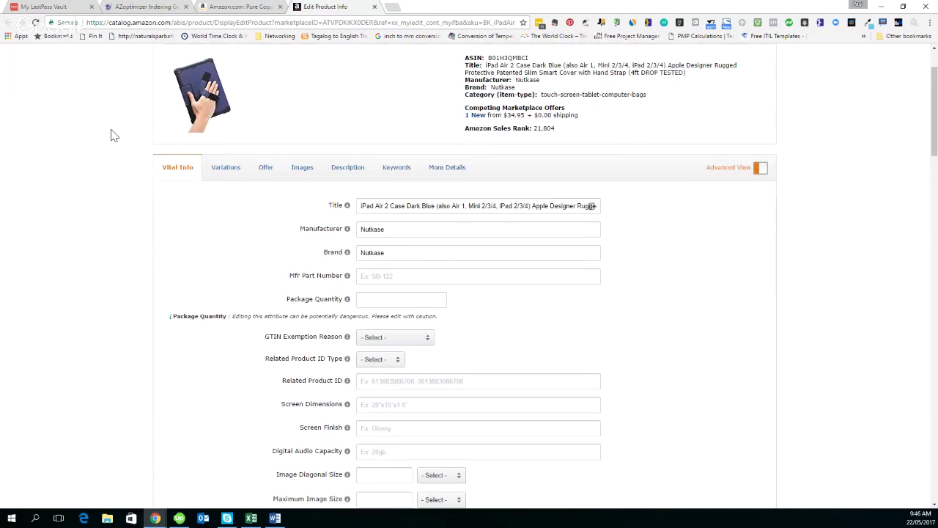
pyautogui.click(396, 168)
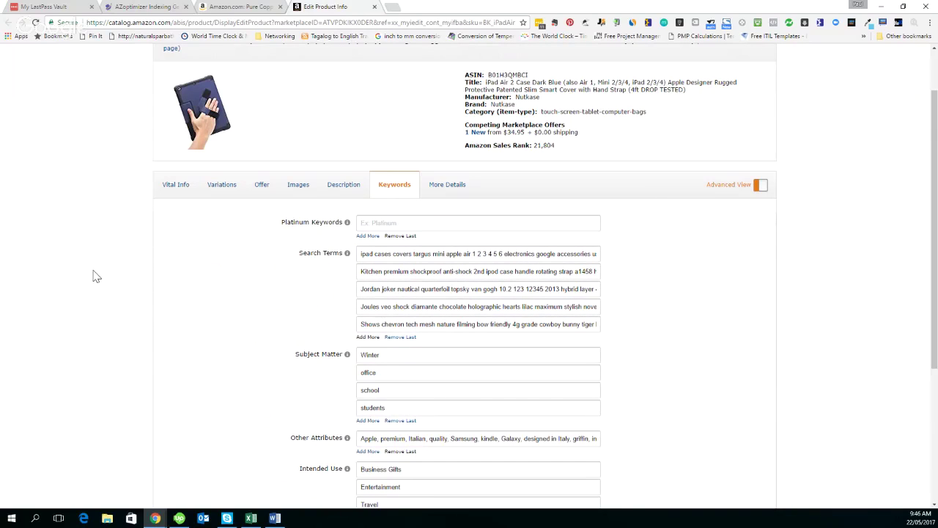
pyautogui.scroll(-1, 94, 276)
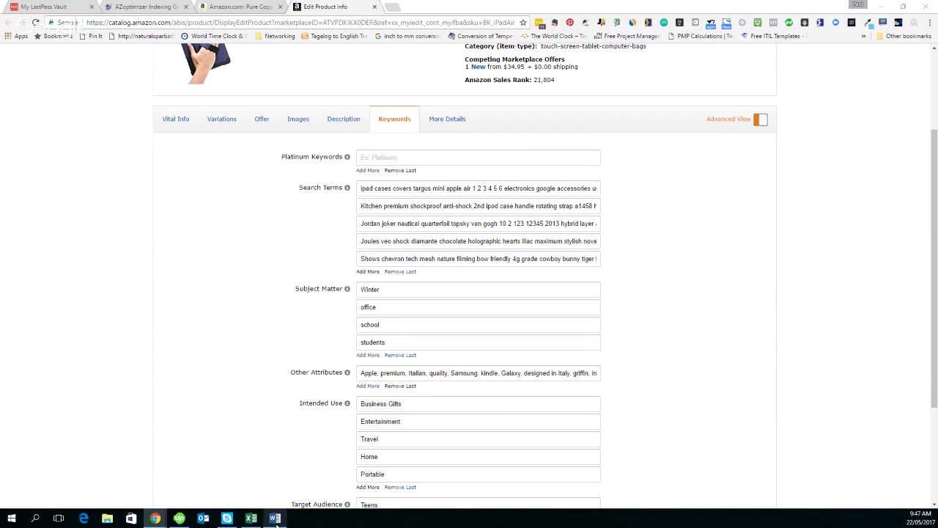
# Step: Look over the Word keyword-lists document, then minimize it to reveal the product edit page
pyautogui.click(275, 519)
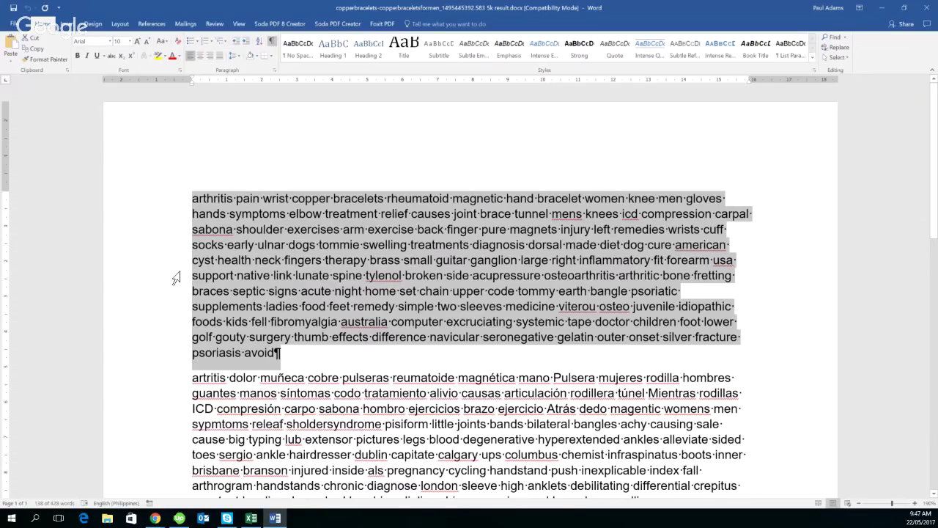
pyautogui.scroll(-4, 293, 356)
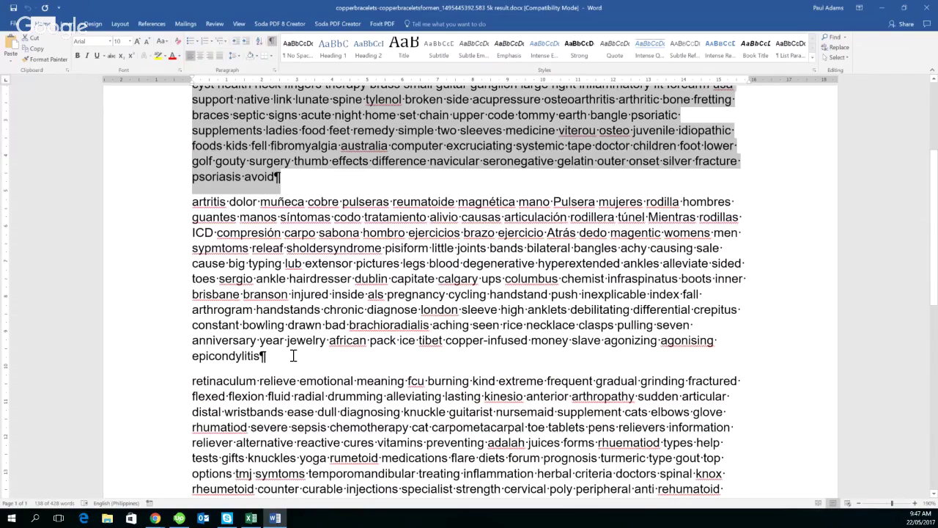
pyautogui.scroll(-5, 293, 355)
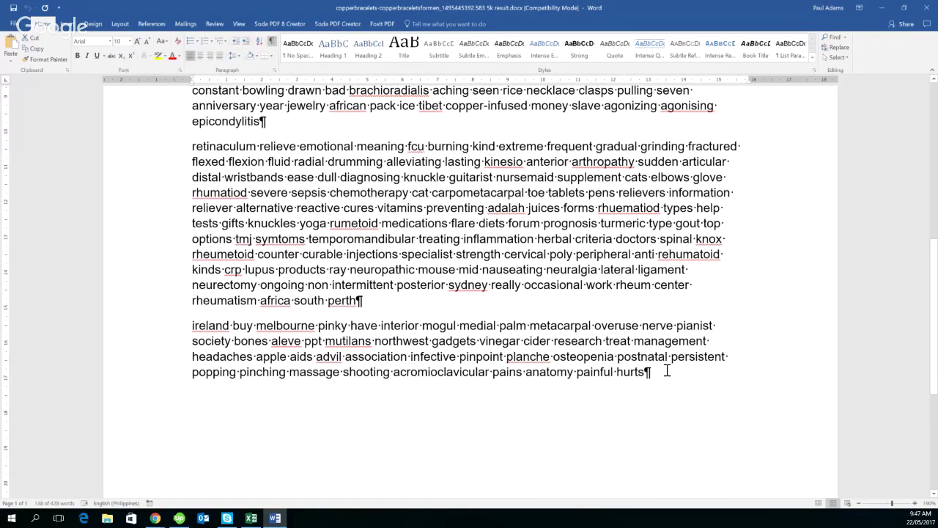
pyautogui.scroll(6, 667, 371)
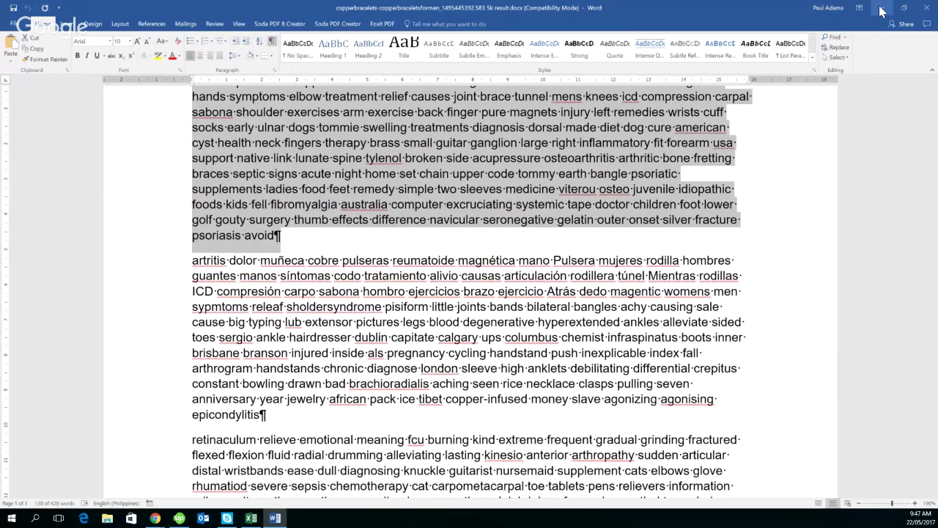
pyautogui.click(882, 10)
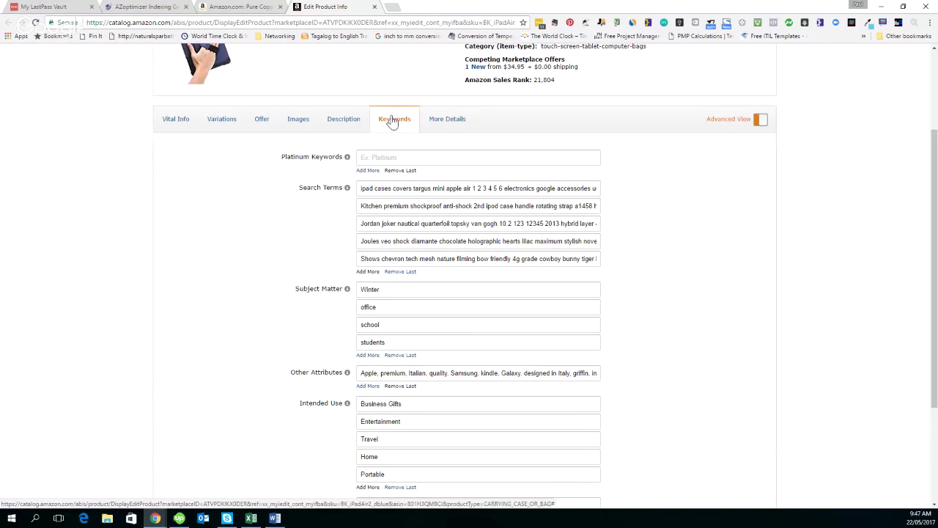
# Step: Copy the entire first Search Terms line and switch to the AZoptimizer checker
pyautogui.click(387, 188)
pyautogui.click(380, 206)
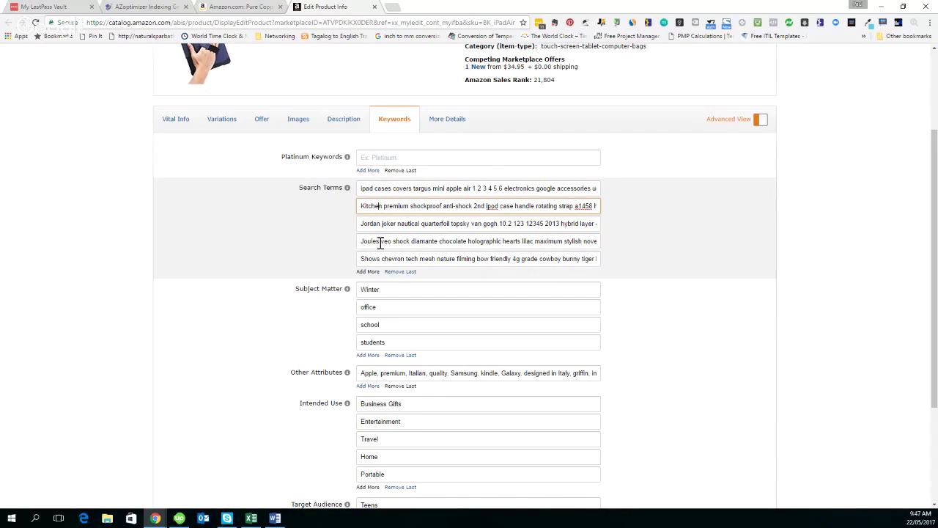
pyautogui.click(384, 188)
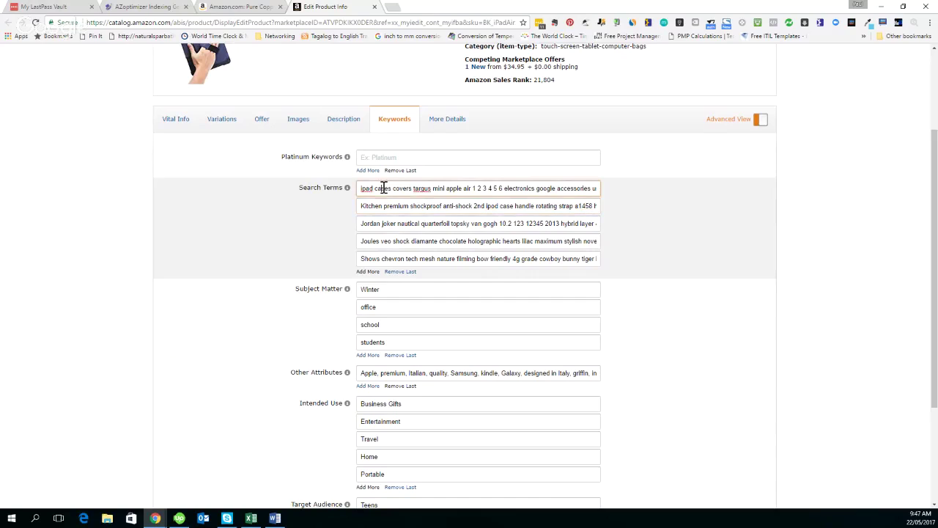
pyautogui.hotkey('ctrl', 'a')
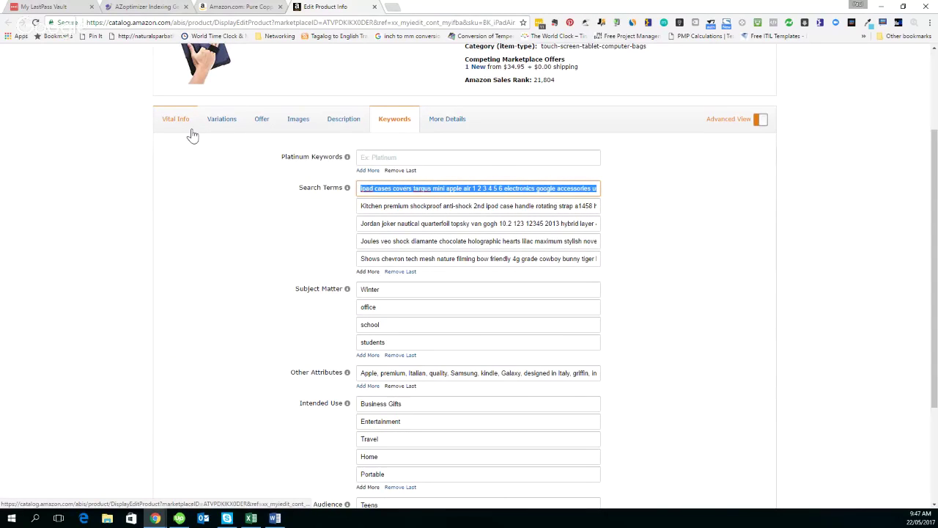
pyautogui.hotkey('ctrl', '2')
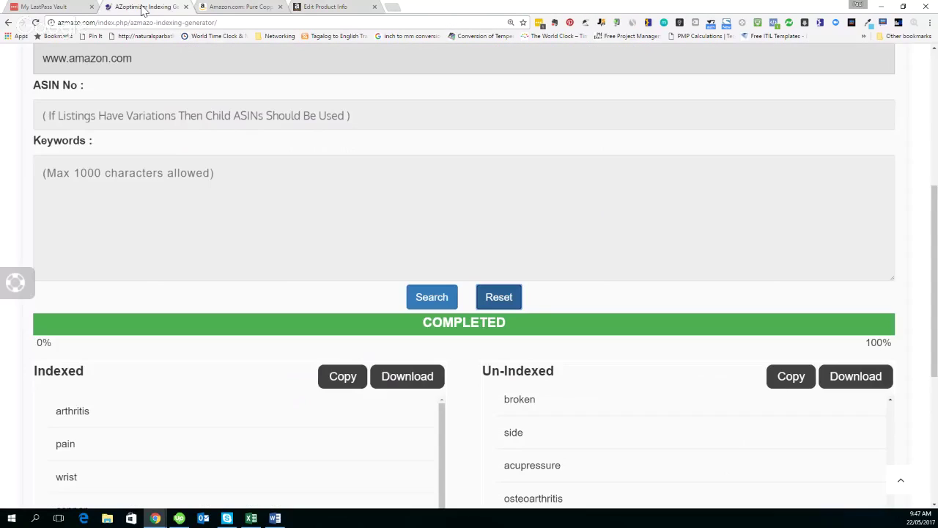
# Step: Enter the first search-terms line and ASIN B01H3QMBCI in the generator and run Search
pyautogui.click(253, 222)
pyautogui.hotkey('ctrl', 'v')
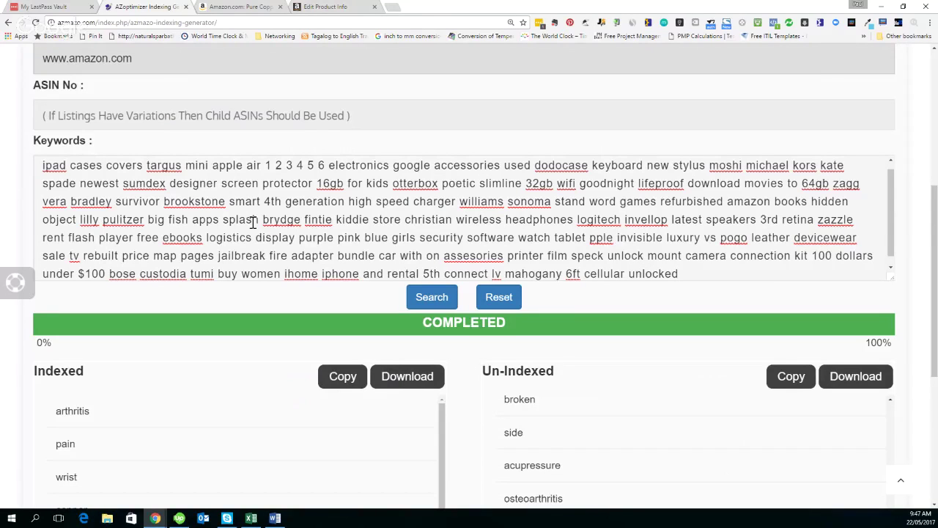
pyautogui.click(317, 7)
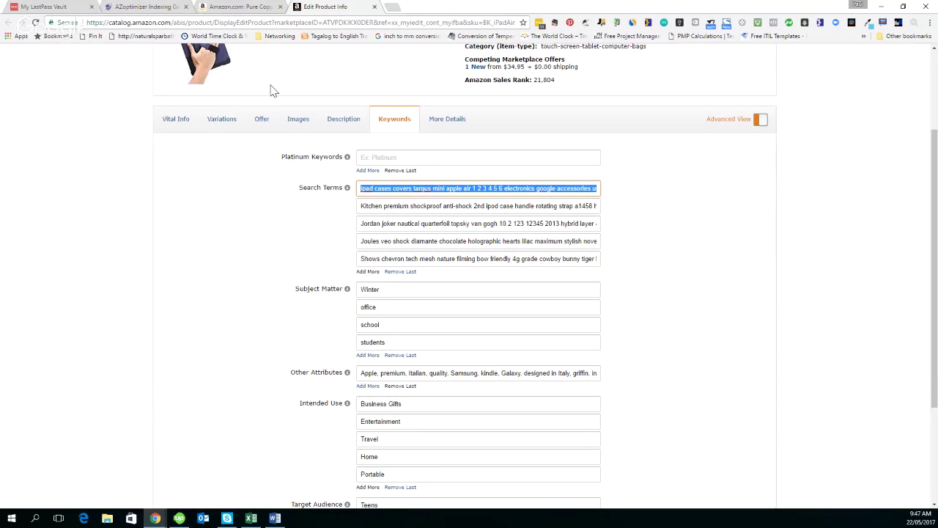
pyautogui.scroll(2, 603, 139)
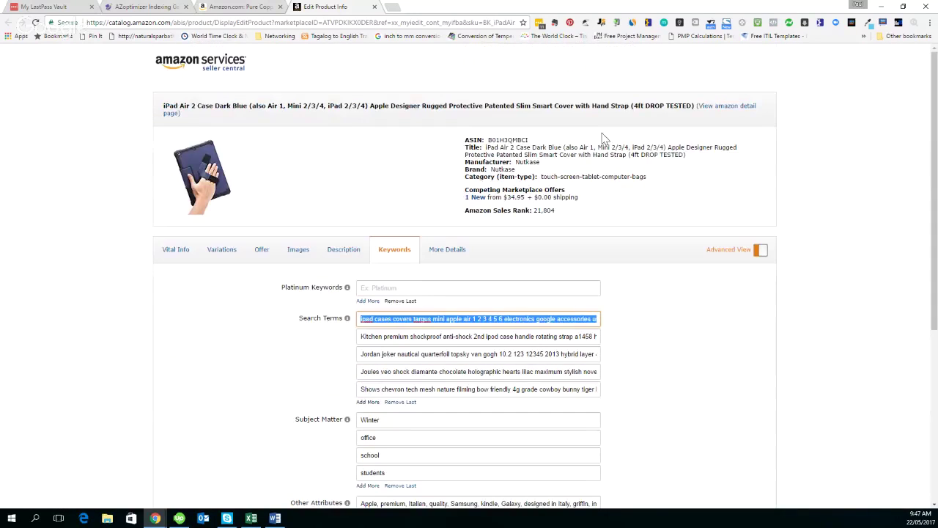
pyautogui.doubleClick(520, 140)
pyautogui.hotkey('ctrl', 'c')
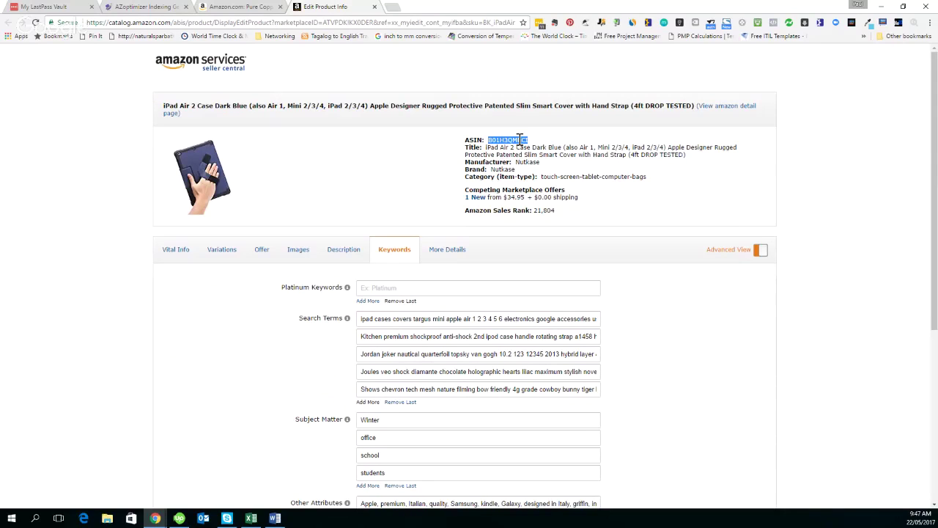
pyautogui.click(147, 7)
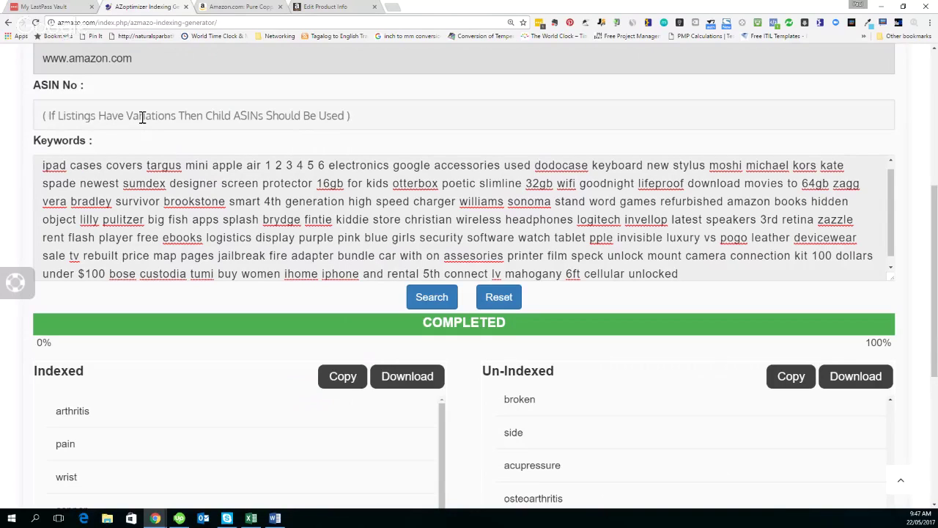
pyautogui.hotkey('ctrl', 'v')
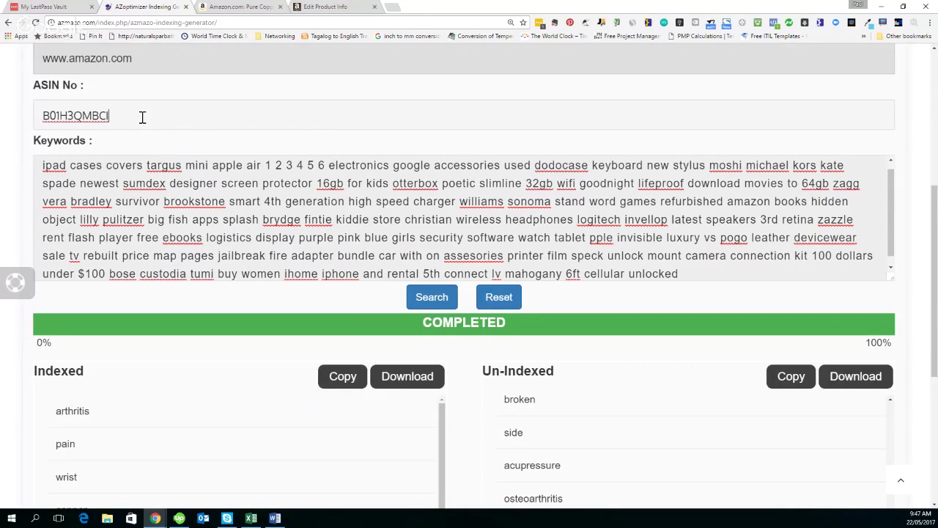
pyautogui.scroll(1, 147, 151)
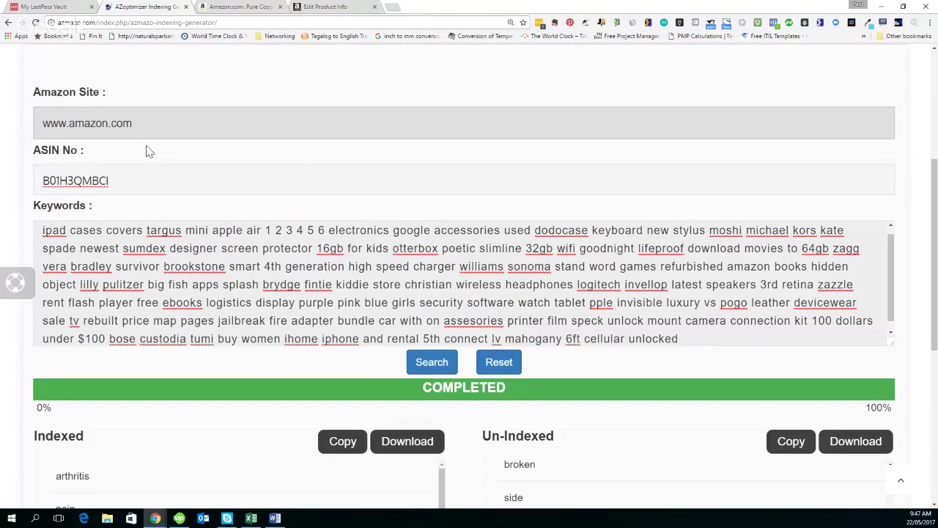
pyautogui.scroll(-1, 436, 301)
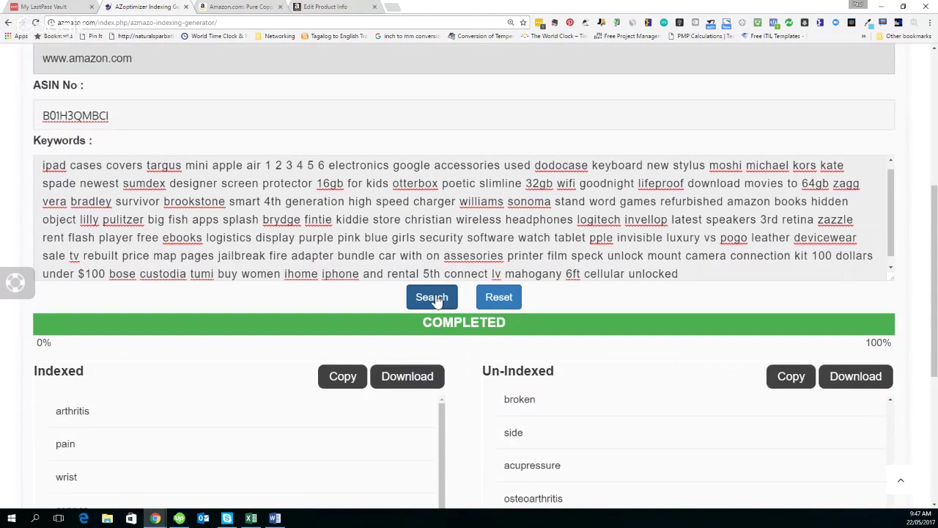
pyautogui.click(435, 298)
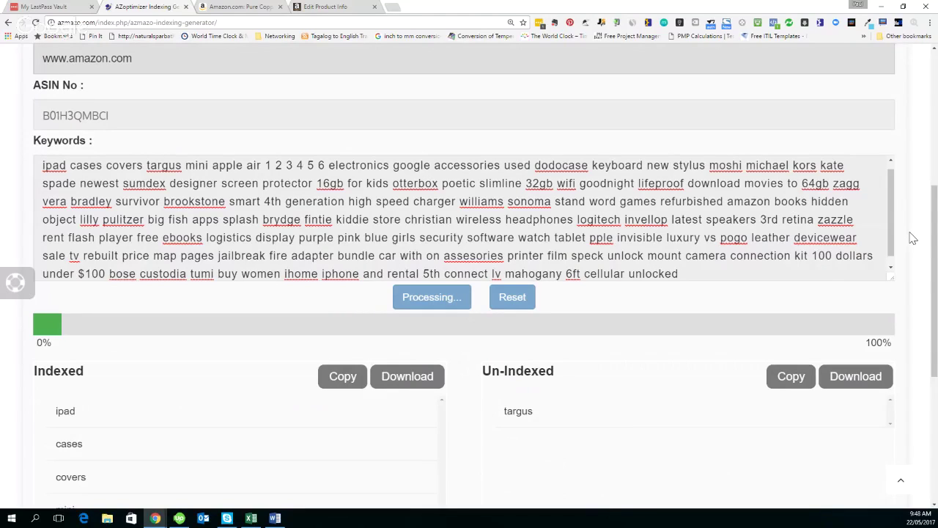
# Step: Review the indexing progress, with targus un-indexed, then return to the Amazon product edit page
pyautogui.scroll(-2, 912, 238)
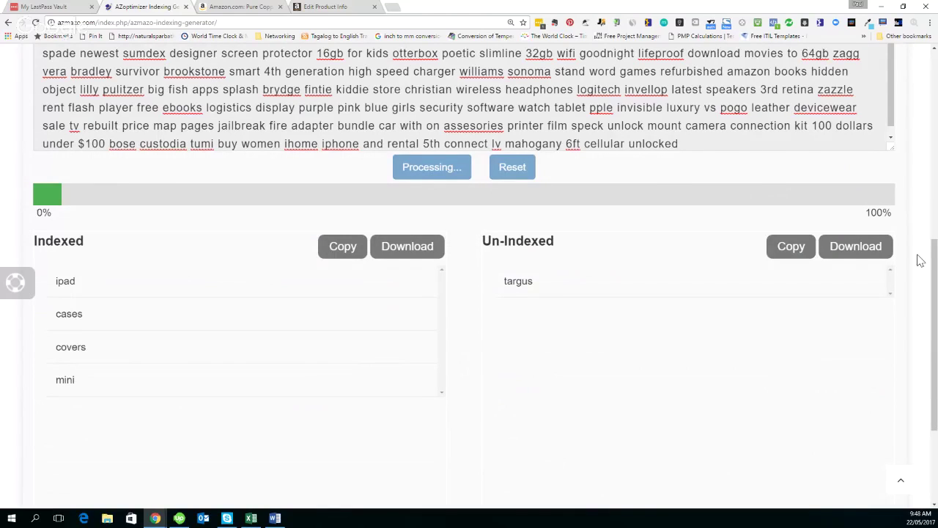
pyautogui.scroll(1, 921, 261)
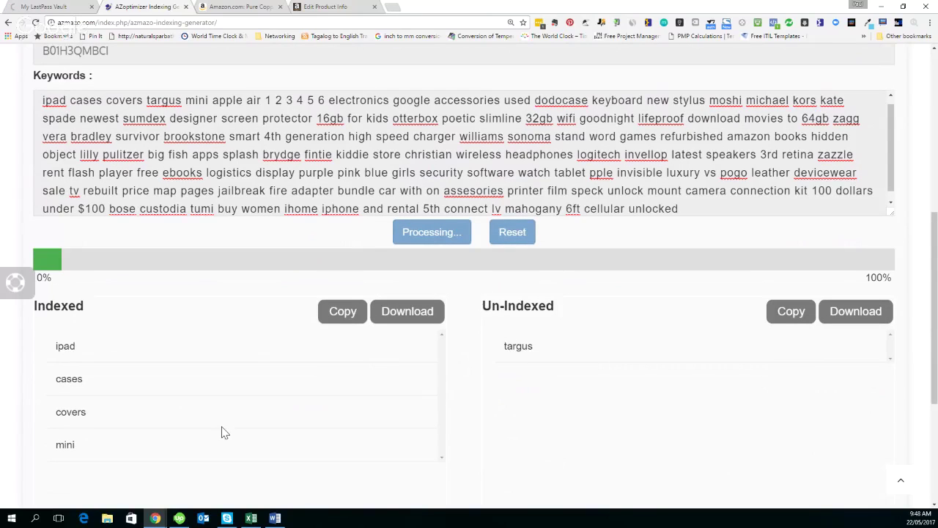
pyautogui.click(323, 7)
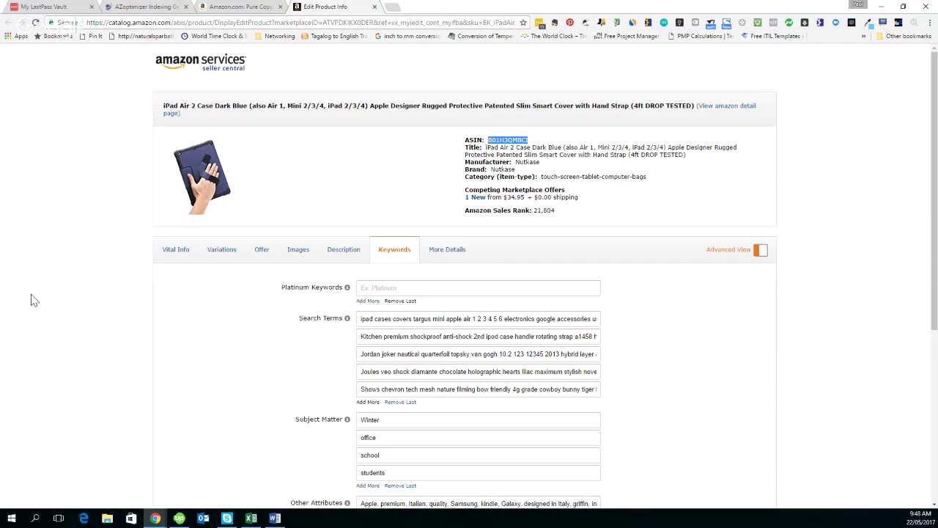
pyautogui.scroll(-1, 33, 300)
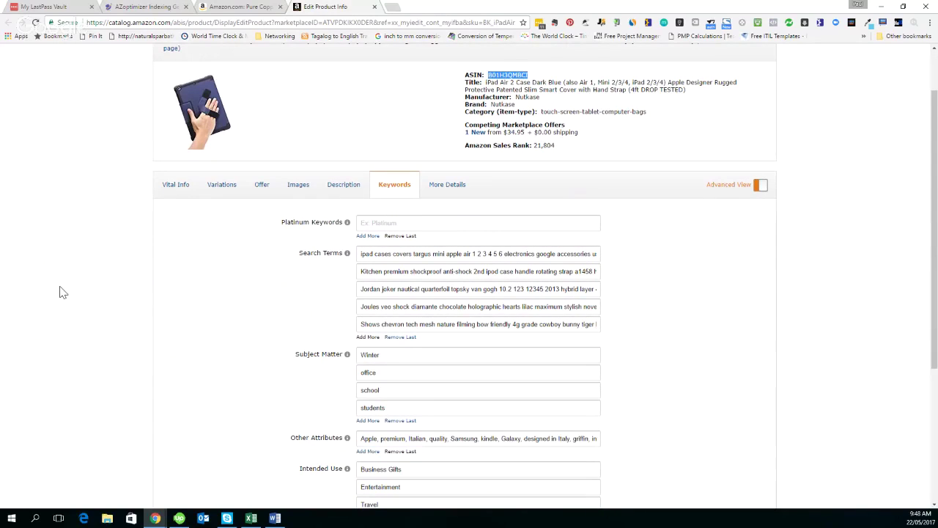
pyautogui.scroll(-1, 63, 294)
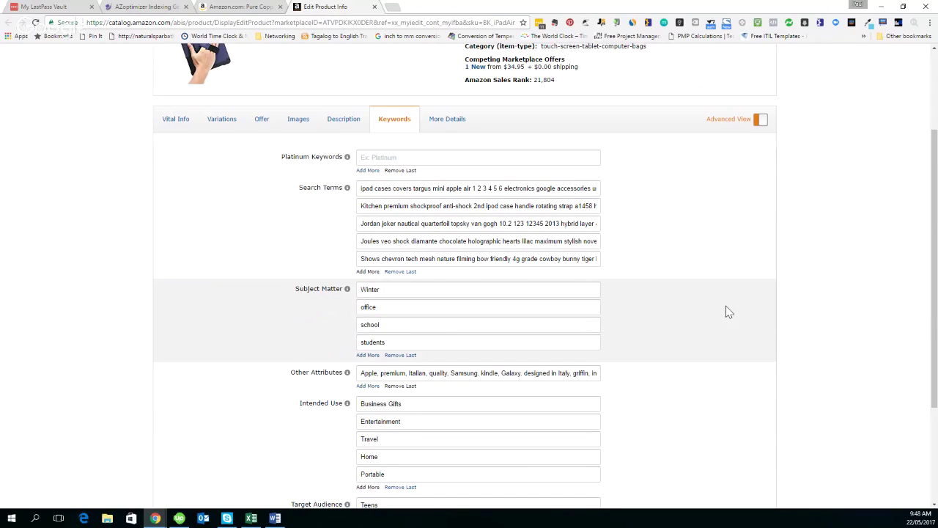
pyautogui.scroll(-1, 728, 312)
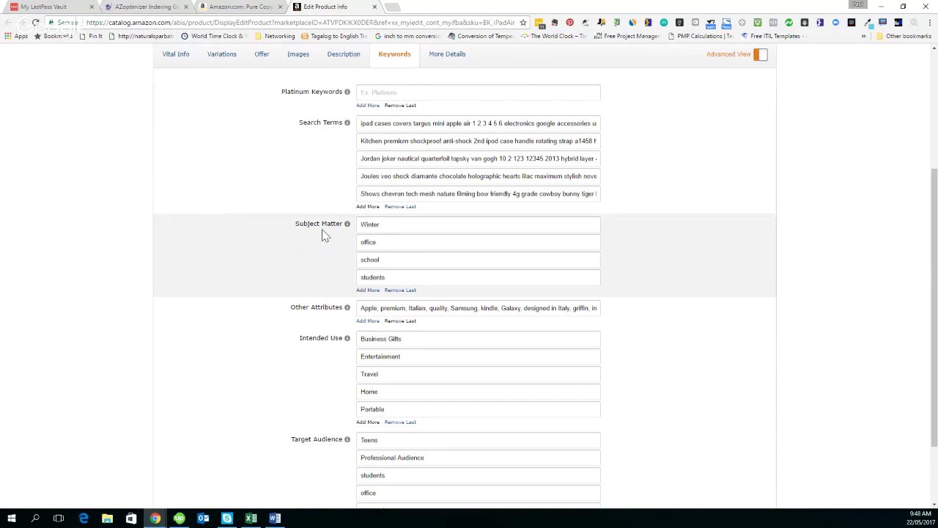
# Step: Add an empty Subject Matter entry below students, review the form, and zoom the page in
pyautogui.moveTo(340, 229)
pyautogui.click(369, 290)
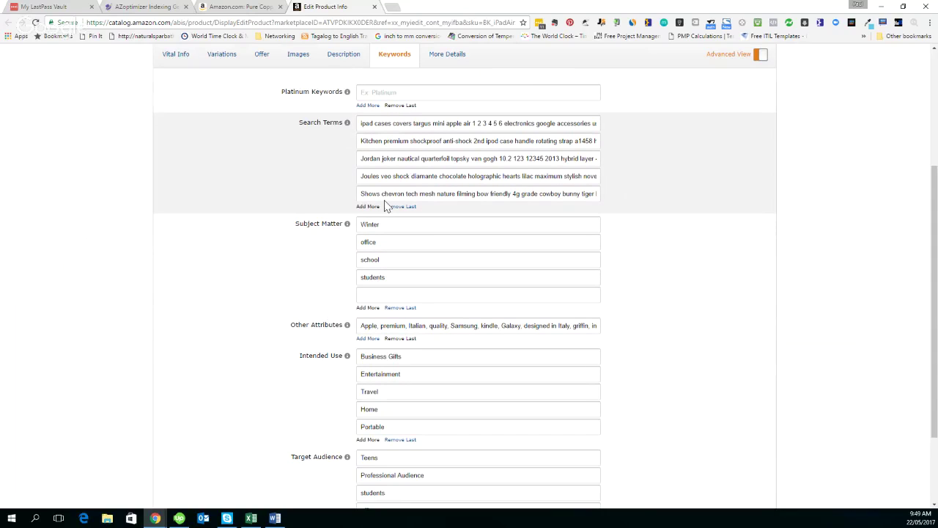
pyautogui.scroll(1, 291, 168)
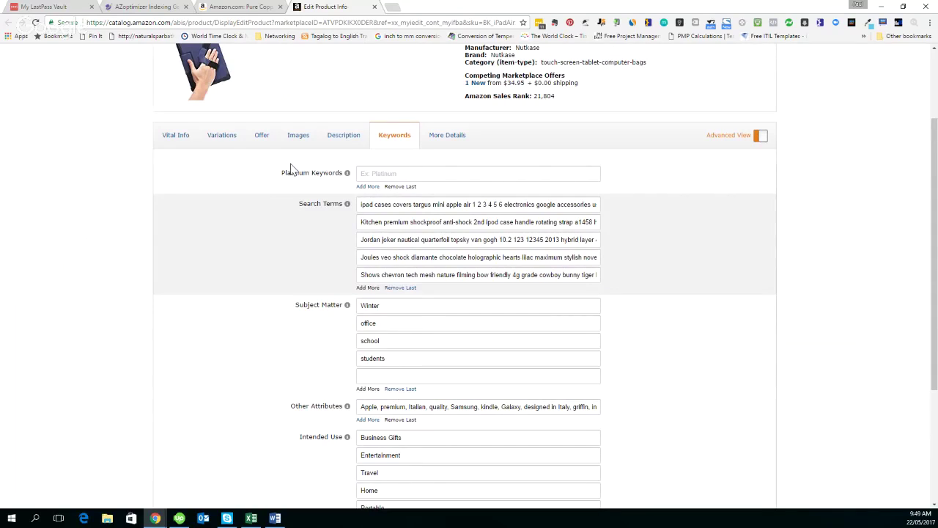
pyautogui.scroll(2, 291, 169)
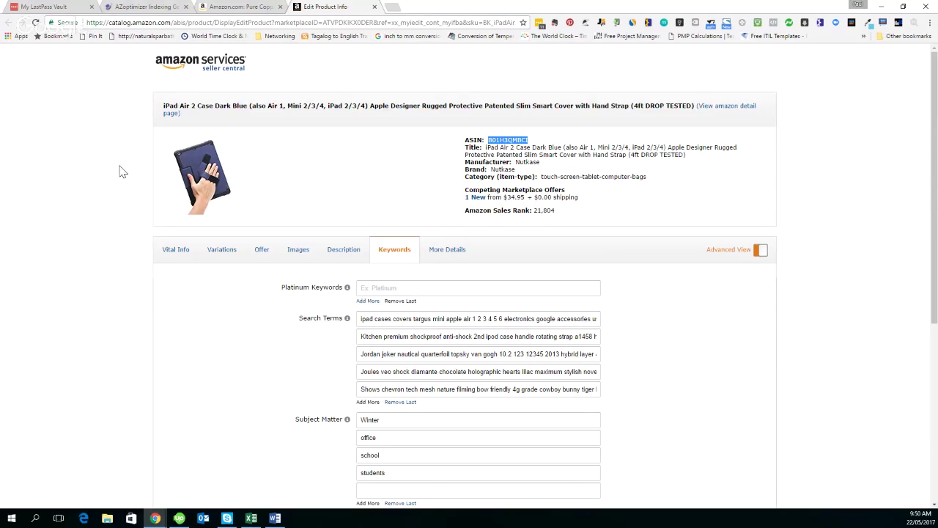
pyautogui.scroll(-2, 122, 171)
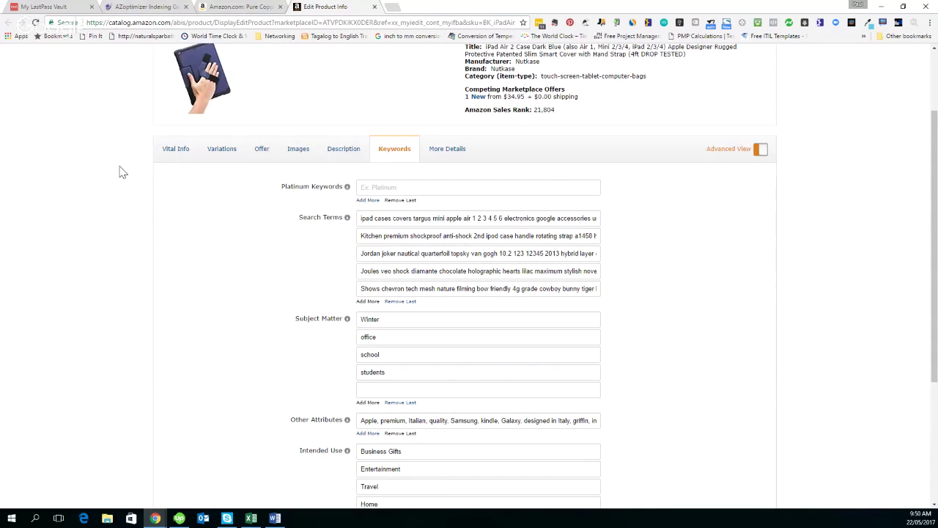
pyautogui.scroll(-3, 122, 171)
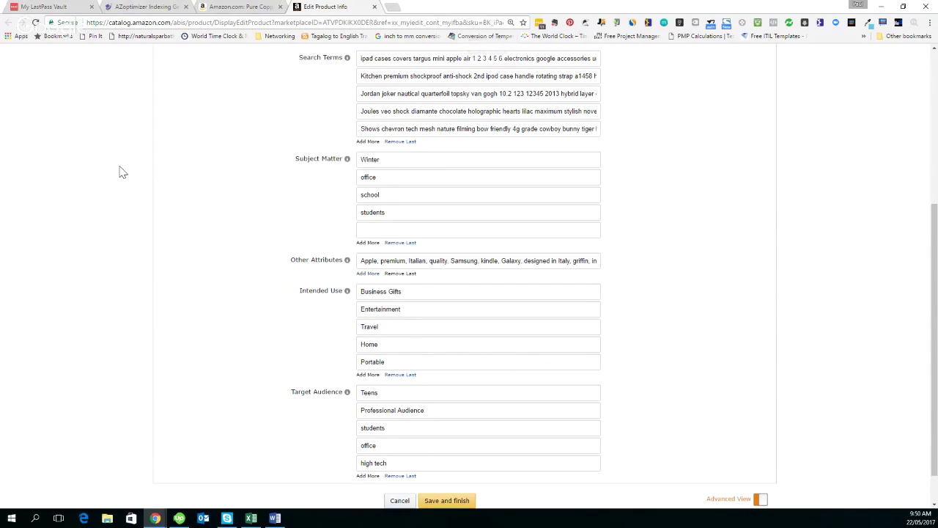
pyautogui.hotkey('ctrl', '+')
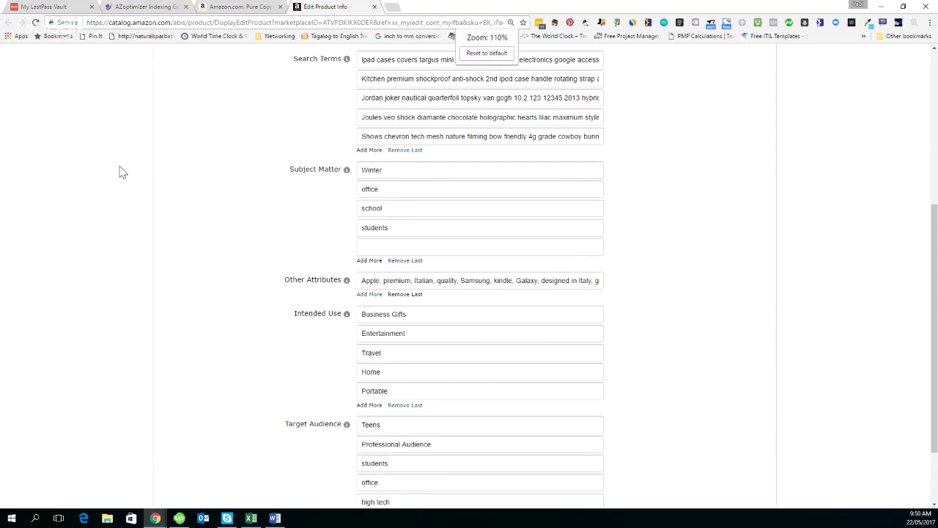
pyautogui.hotkey('ctrl', '+')
pyautogui.hotkey('ctrl', '+')
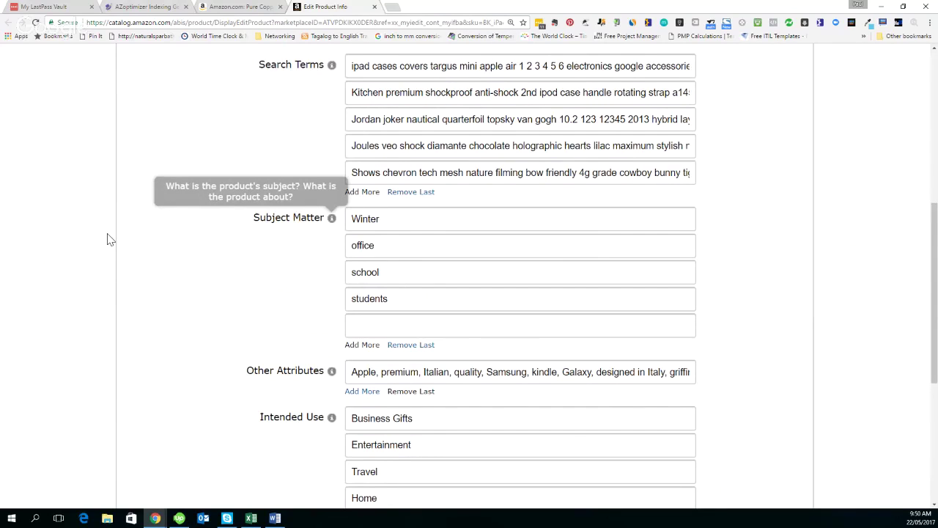
pyautogui.scroll(3, 88, 239)
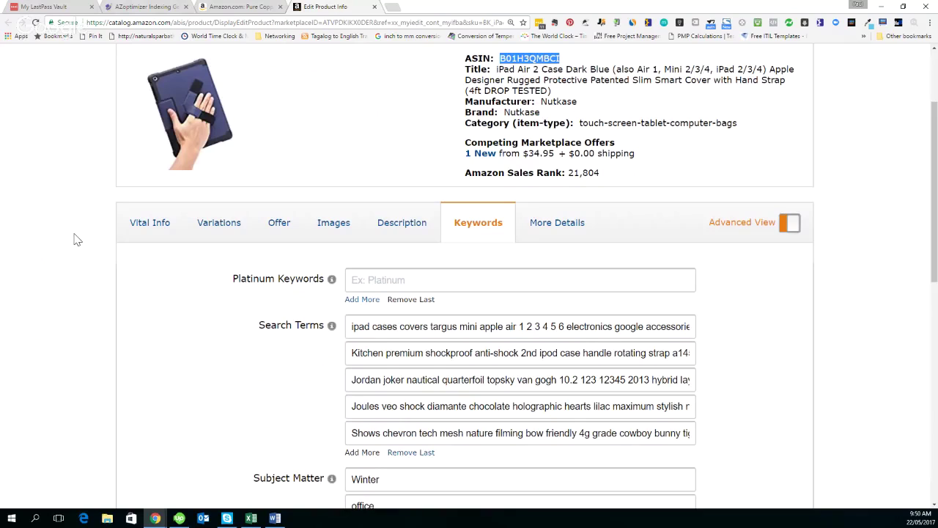
pyautogui.scroll(-1, 493, 167)
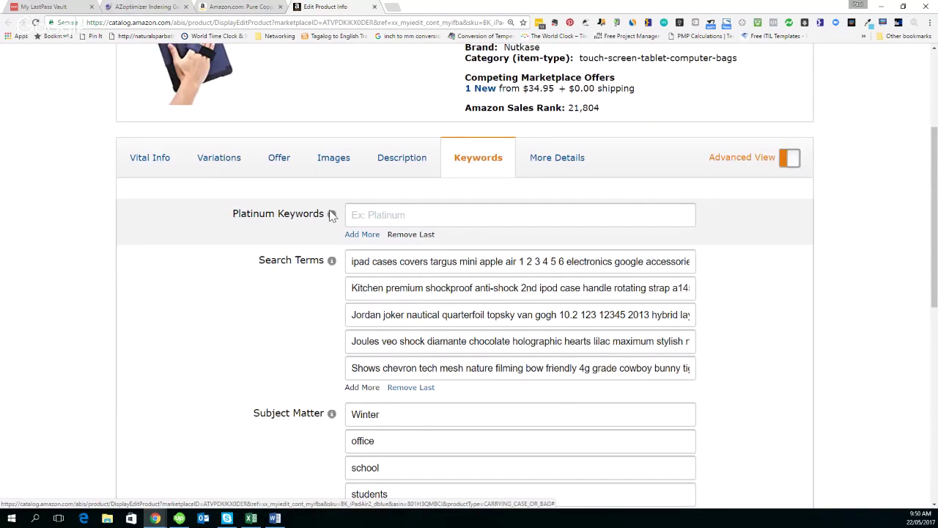
pyautogui.scroll(-1, 331, 214)
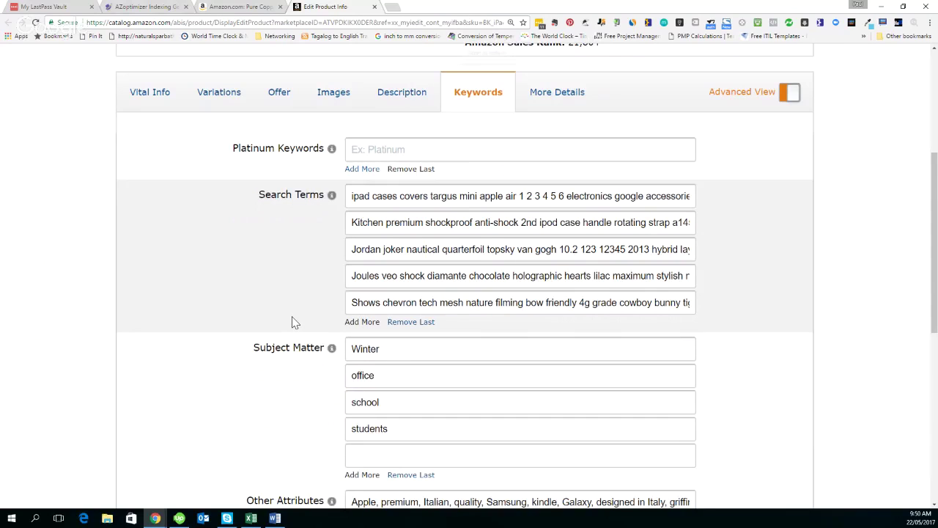
pyautogui.hotkey('ctrl', '+')
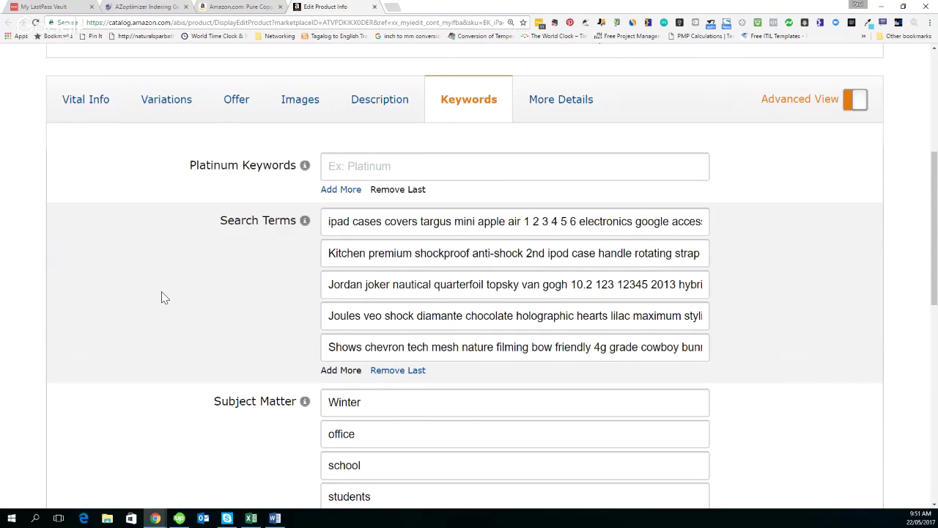
pyautogui.scroll(-2, 161, 297)
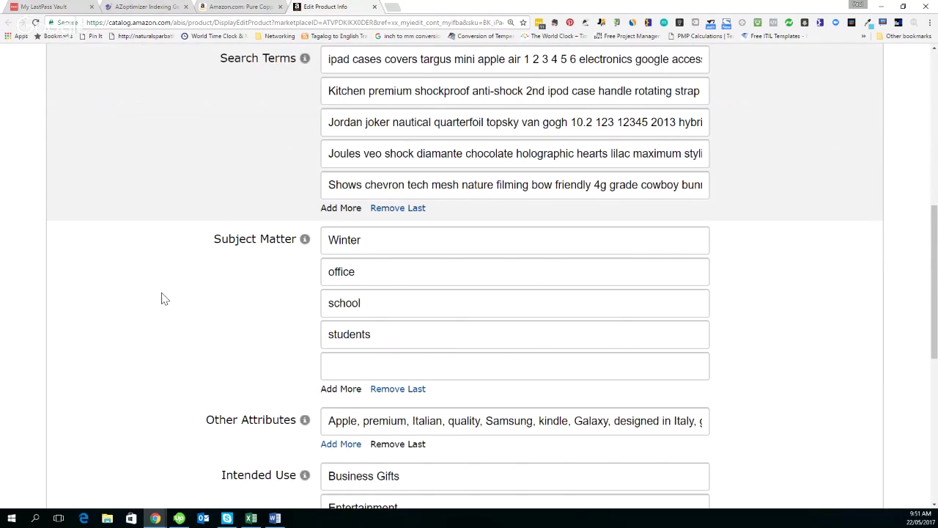
pyautogui.scroll(-1, 163, 298)
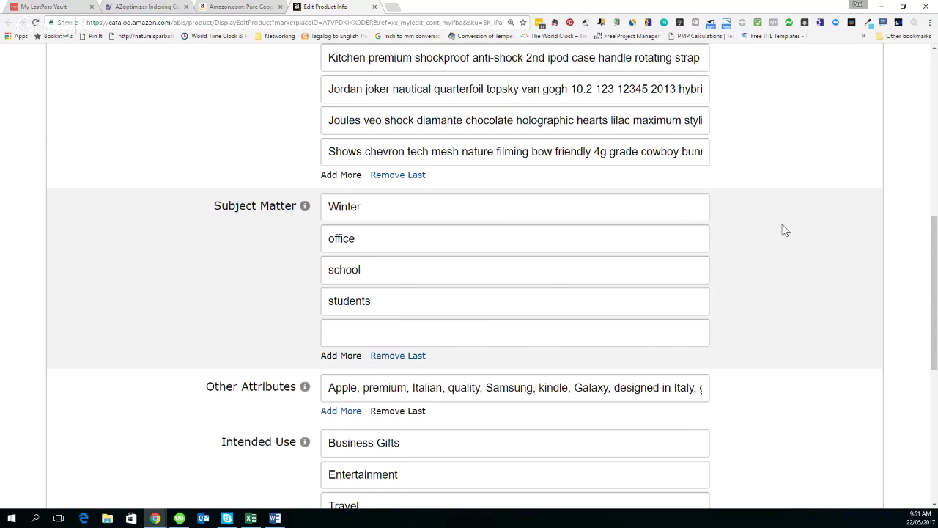
pyautogui.scroll(1, 785, 231)
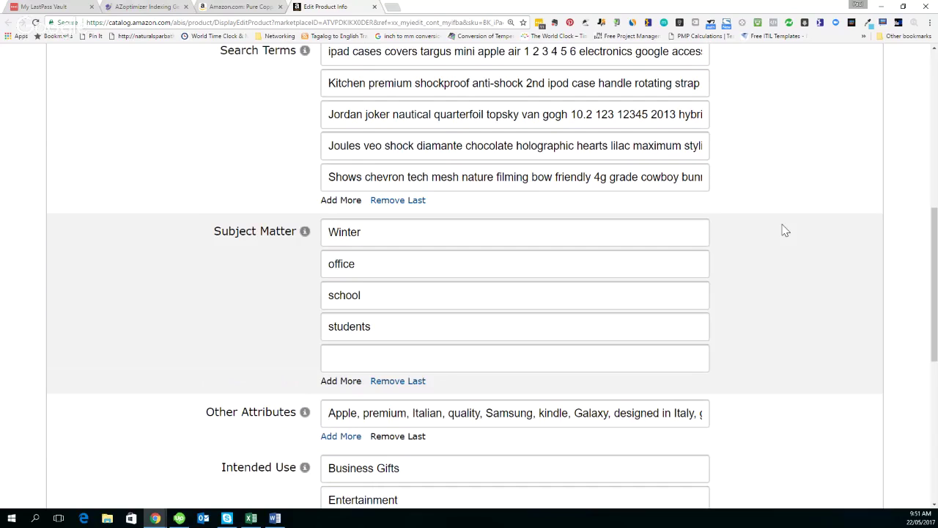
pyautogui.scroll(3, 785, 231)
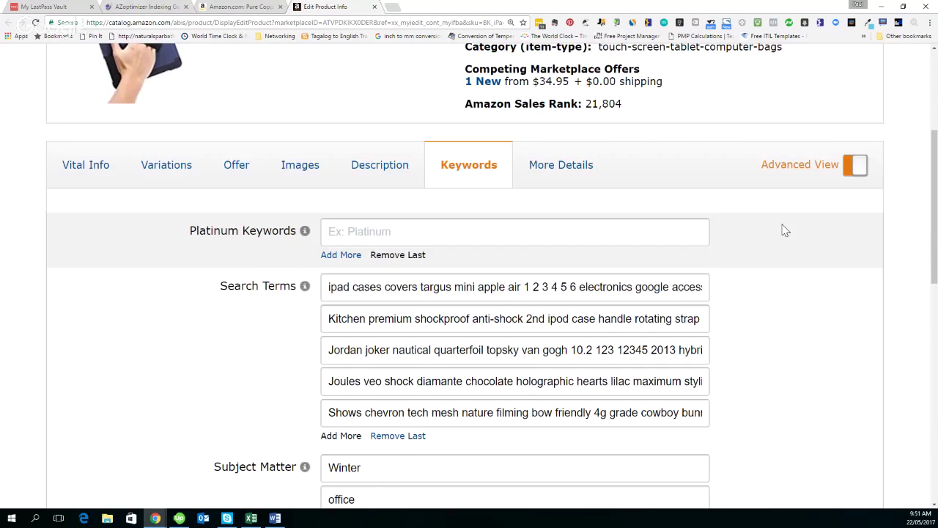
pyautogui.scroll(-3, 785, 231)
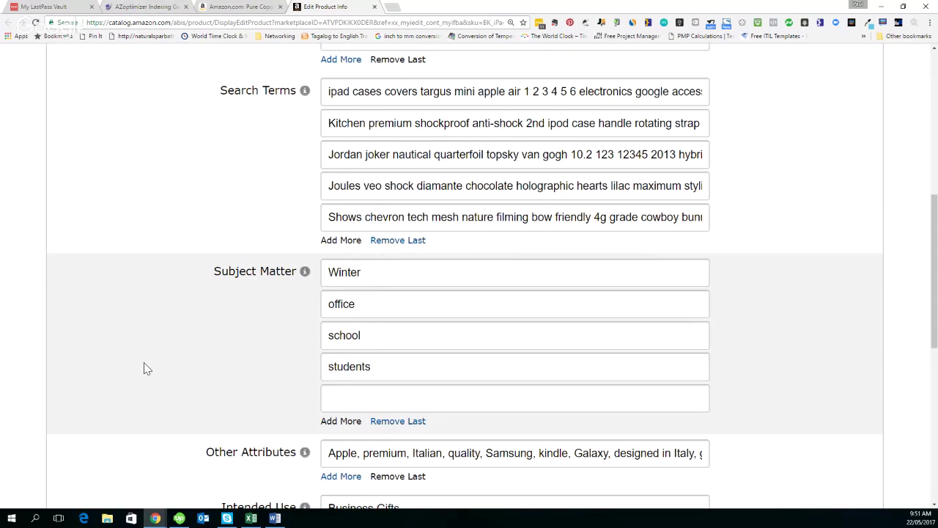
pyautogui.scroll(-1, 145, 368)
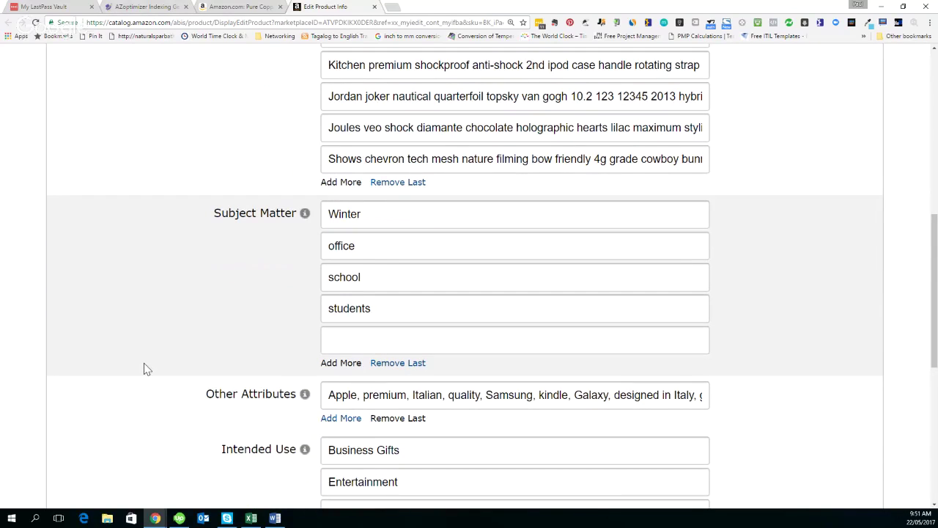
pyautogui.scroll(-1, 146, 369)
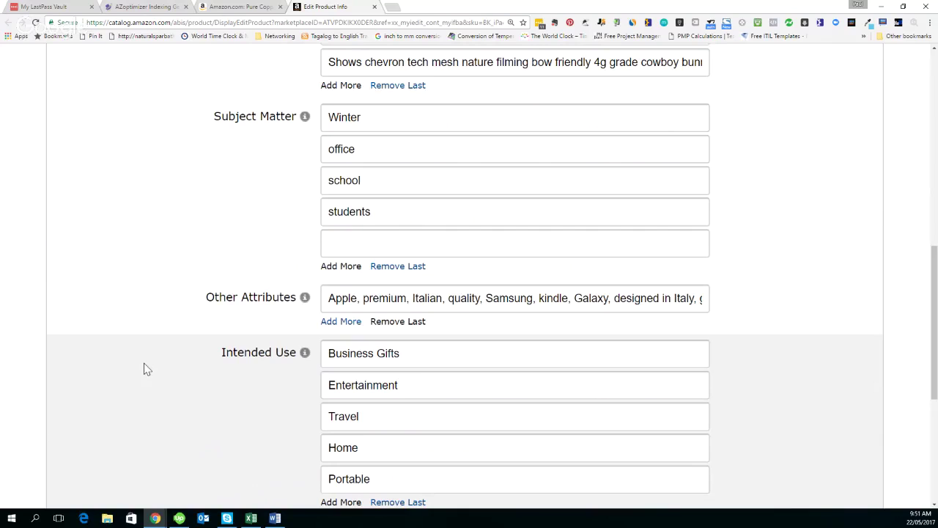
pyautogui.scroll(6, 145, 368)
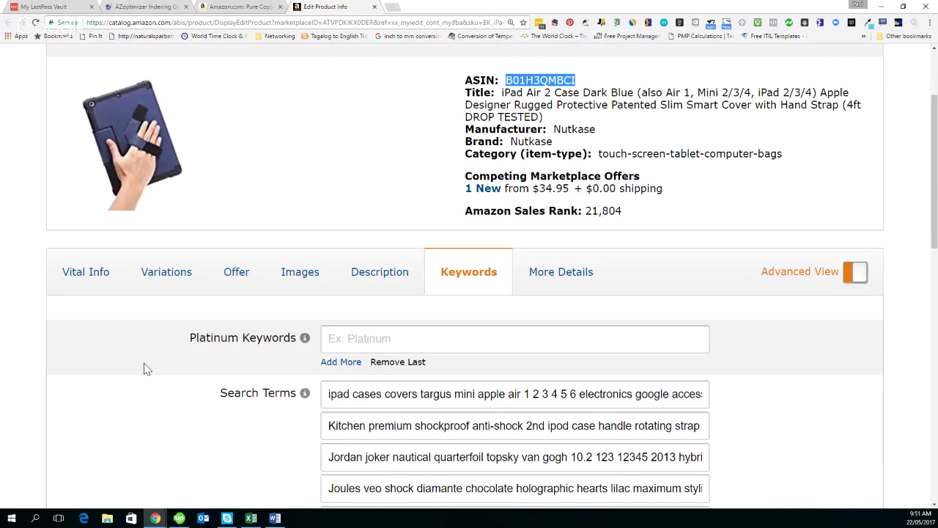
pyautogui.click(365, 278)
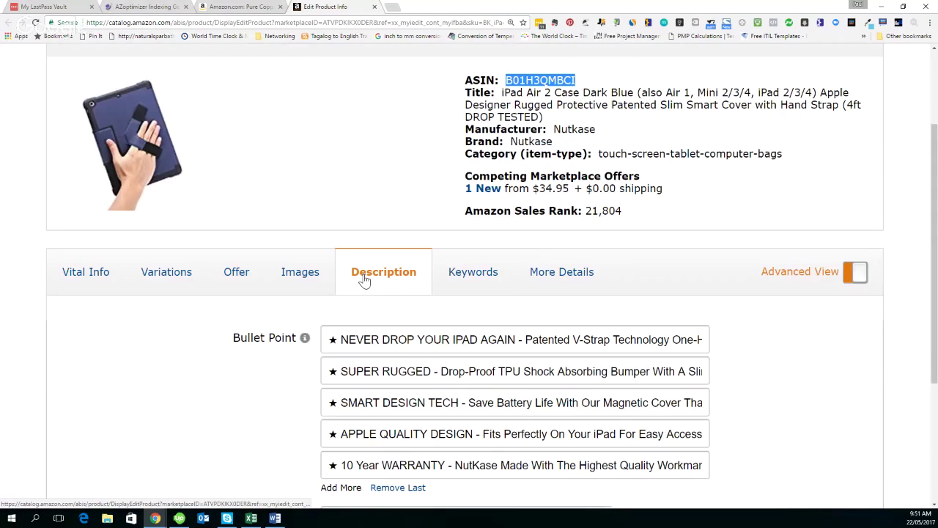
pyautogui.scroll(-2, 176, 332)
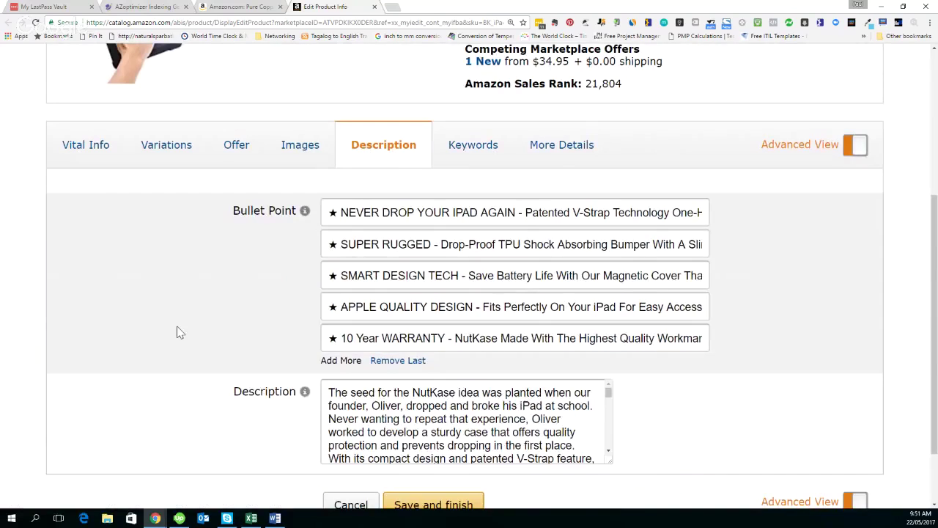
pyautogui.scroll(-1, 176, 332)
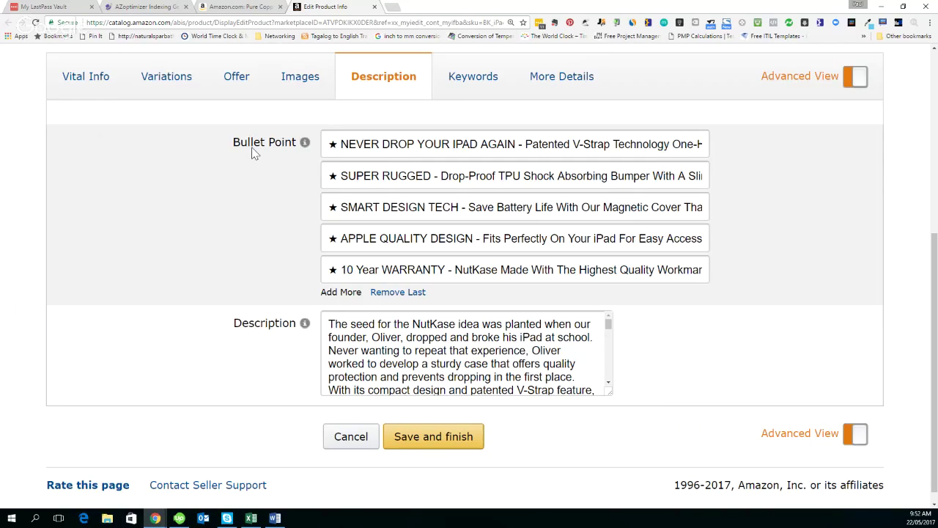
pyautogui.moveTo(255, 152)
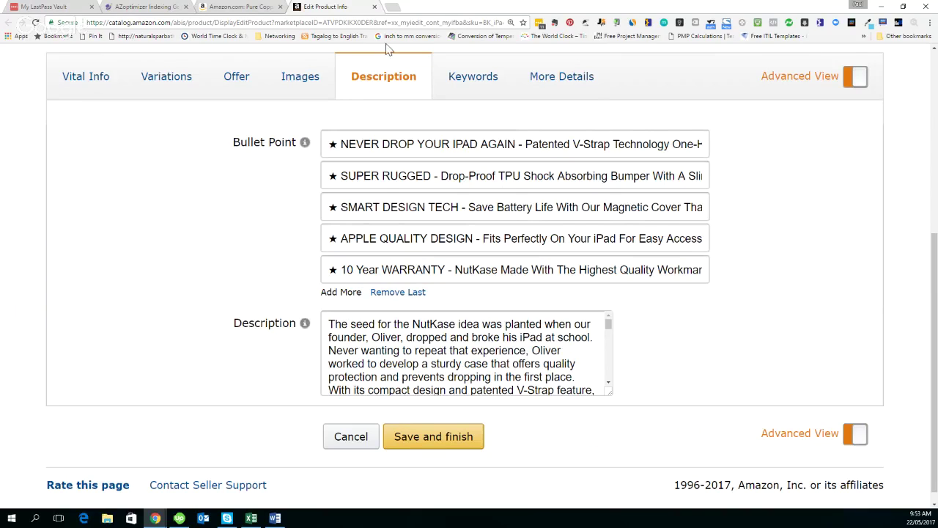
pyautogui.click(473, 79)
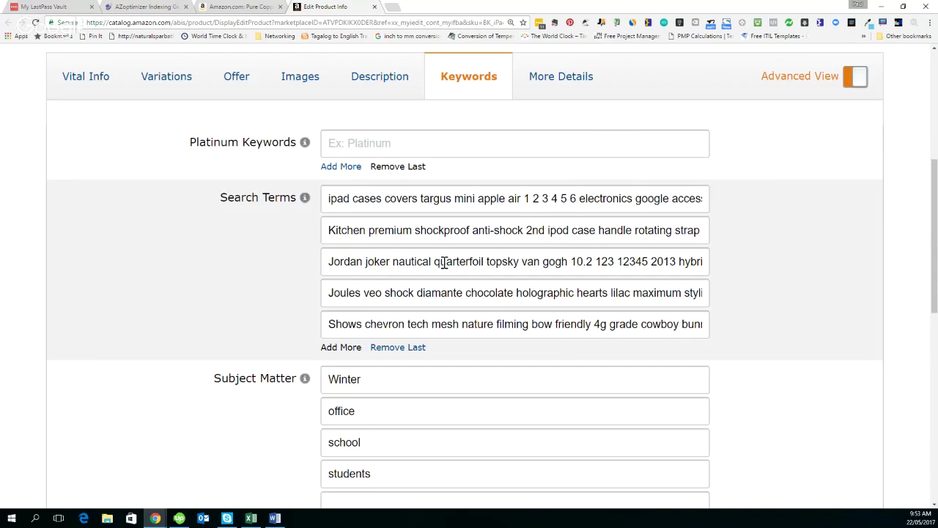
# Step: Review AZoptimizer results: ipad, cases, covers indexed; targus, google, used un-indexed
pyautogui.click(147, 7)
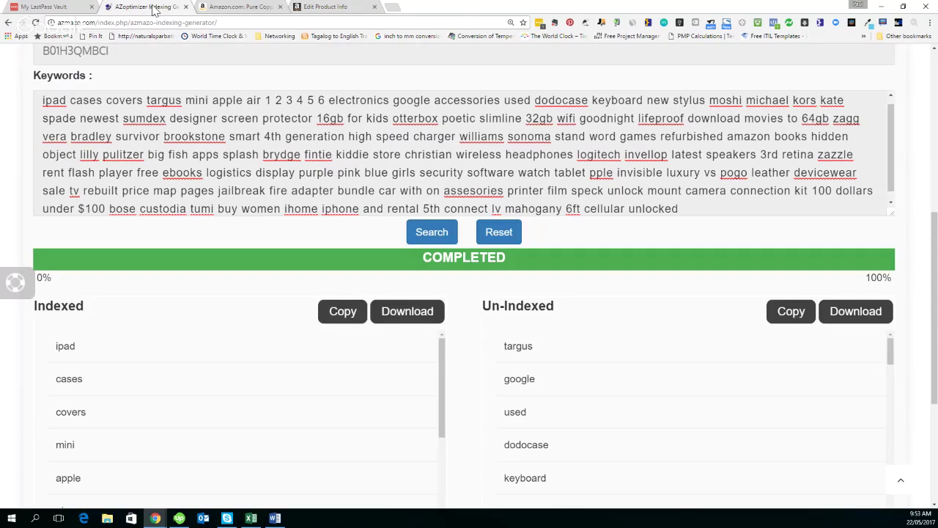
pyautogui.scroll(-1, 594, 326)
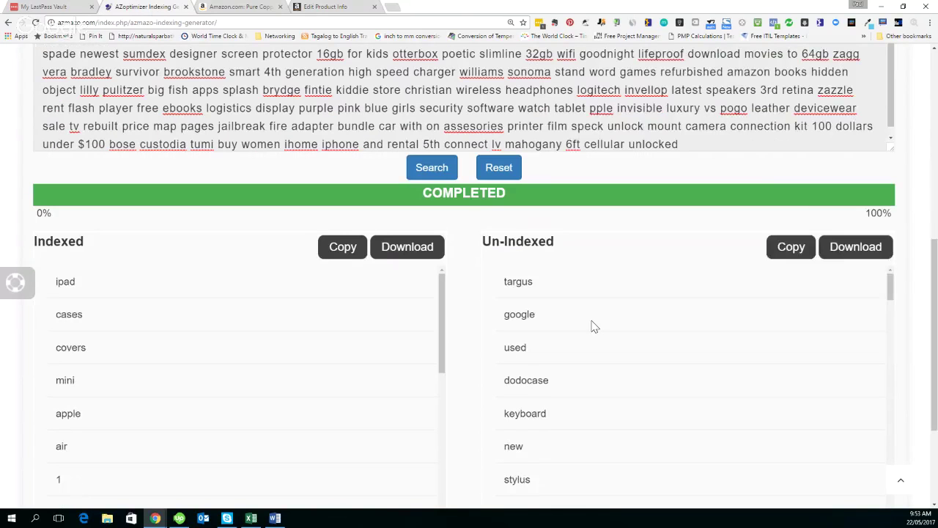
pyautogui.scroll(-2, 594, 326)
pyautogui.scroll(-10, 328, 385)
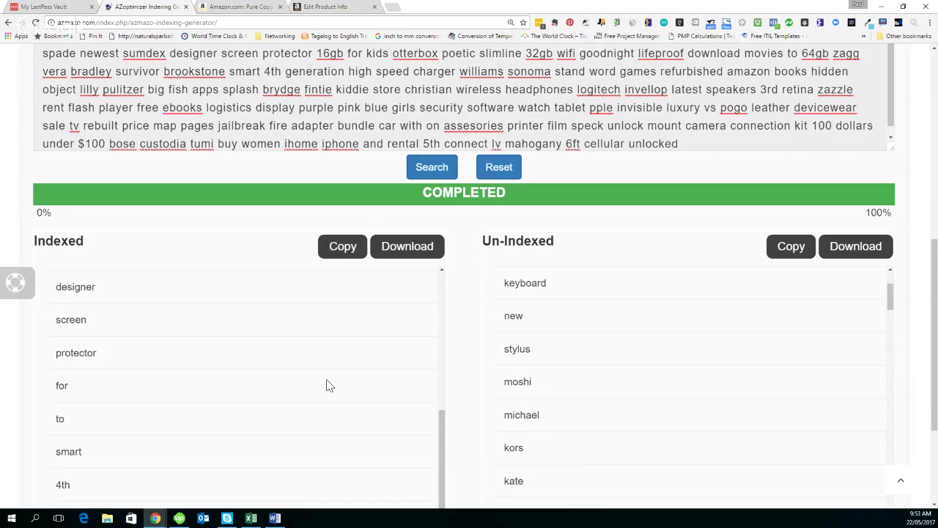
pyautogui.scroll(-3, 316, 367)
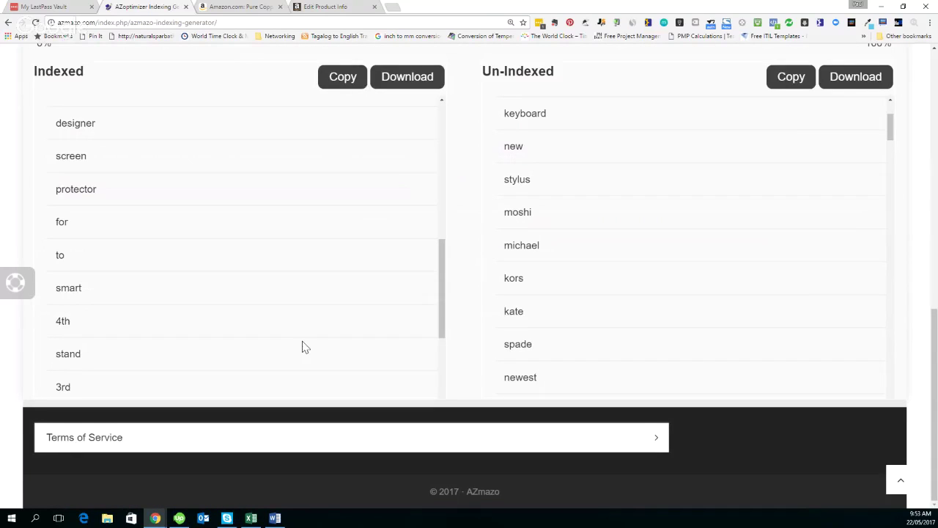
pyautogui.scroll(13, 305, 347)
pyautogui.scroll(-4, 681, 375)
pyautogui.scroll(-5, 681, 375)
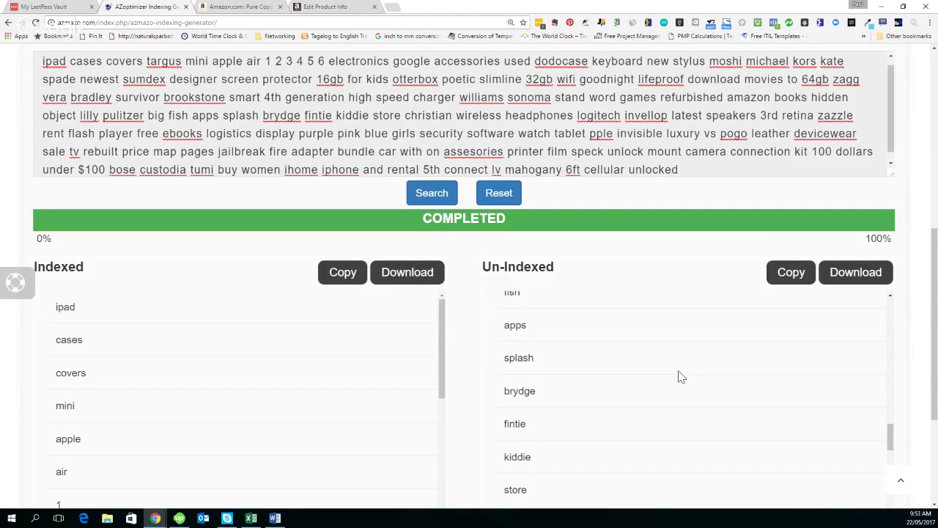
pyautogui.scroll(-5, 680, 376)
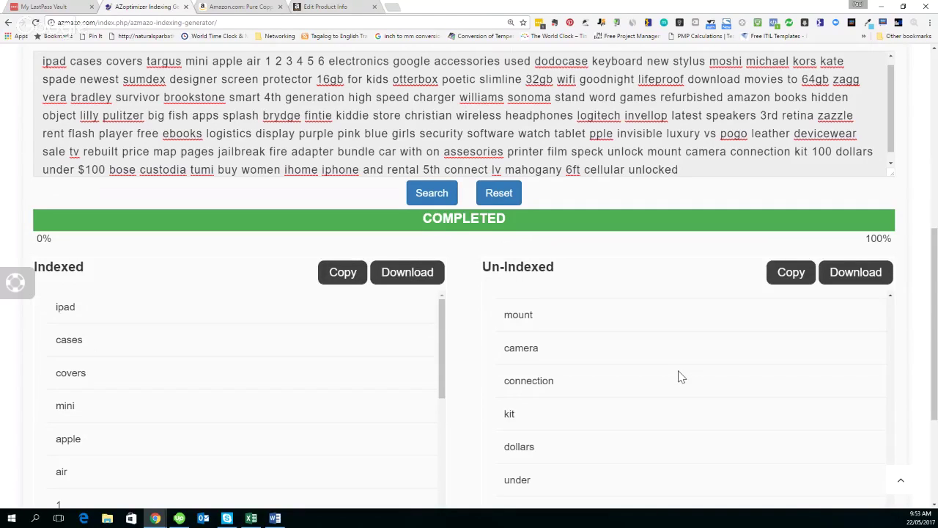
pyautogui.scroll(-8, 680, 374)
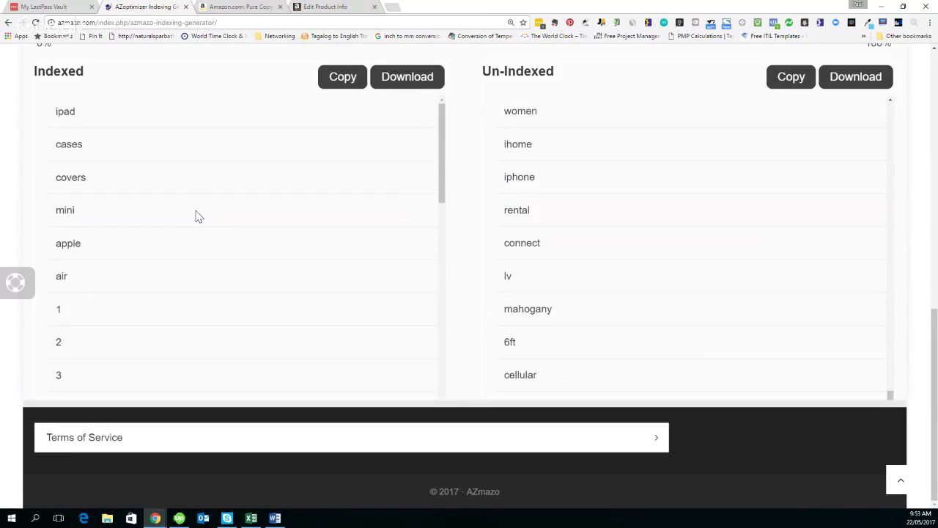
pyautogui.scroll(-4, 195, 218)
pyautogui.scroll(-5, 197, 218)
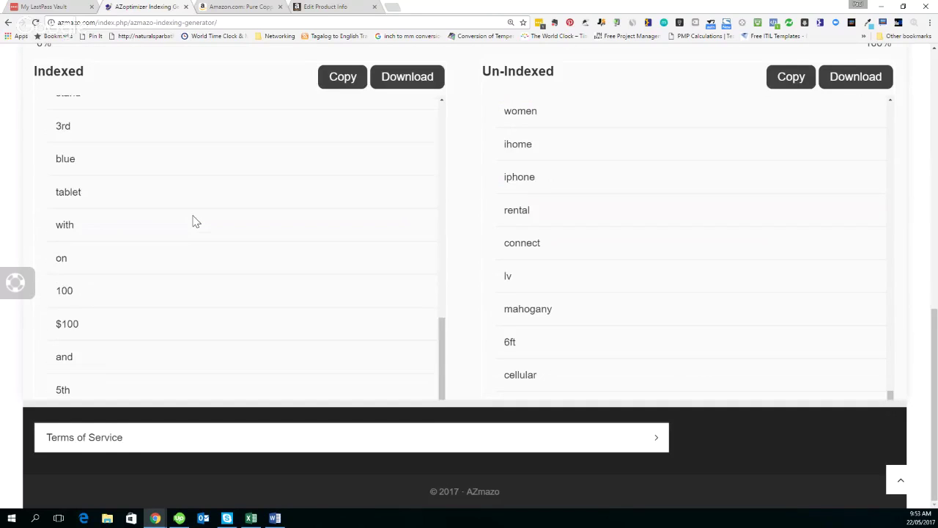
pyautogui.scroll(10, 196, 222)
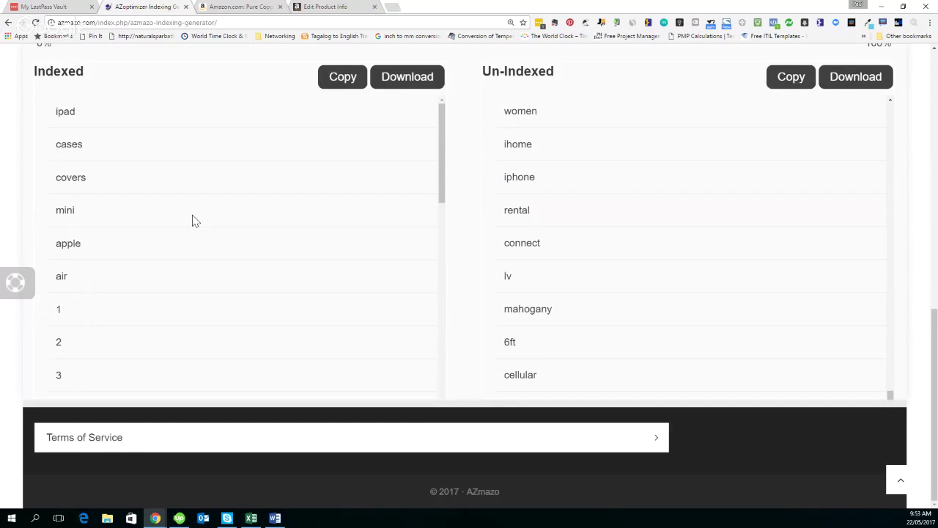
pyautogui.scroll(4, 195, 222)
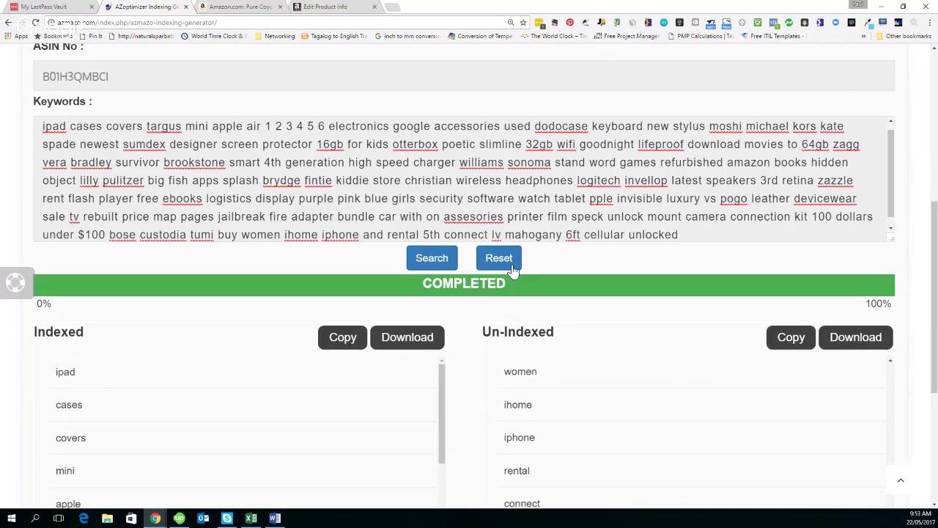
pyautogui.scroll(-8, 713, 347)
pyautogui.scroll(10, 713, 347)
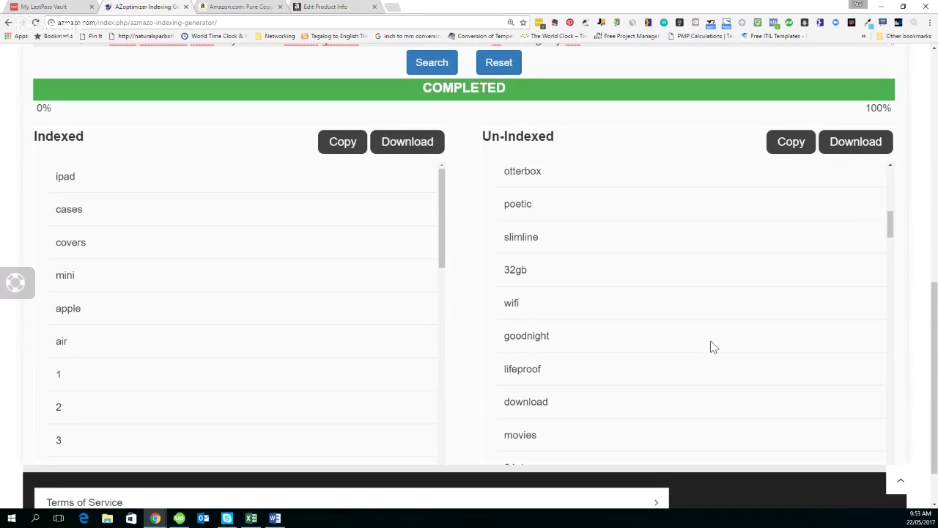
pyautogui.scroll(8, 713, 347)
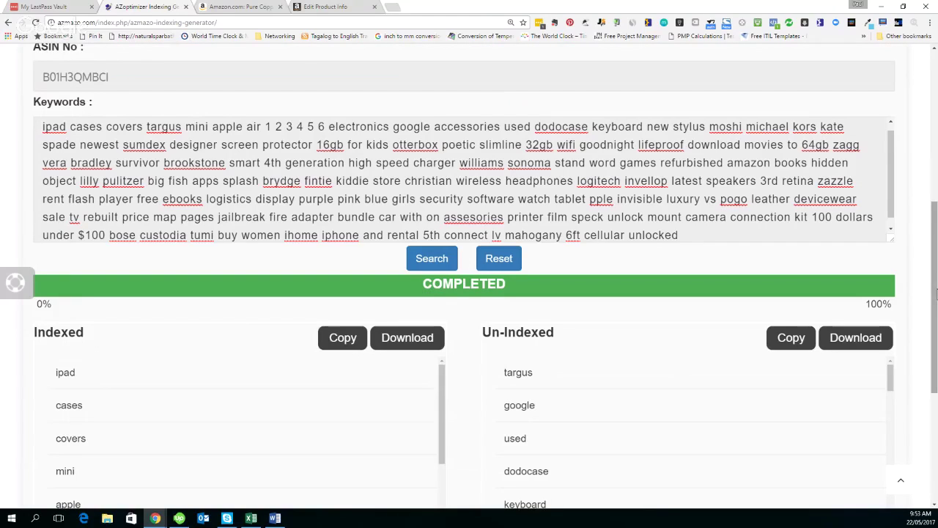
pyautogui.scroll(-8, 936, 293)
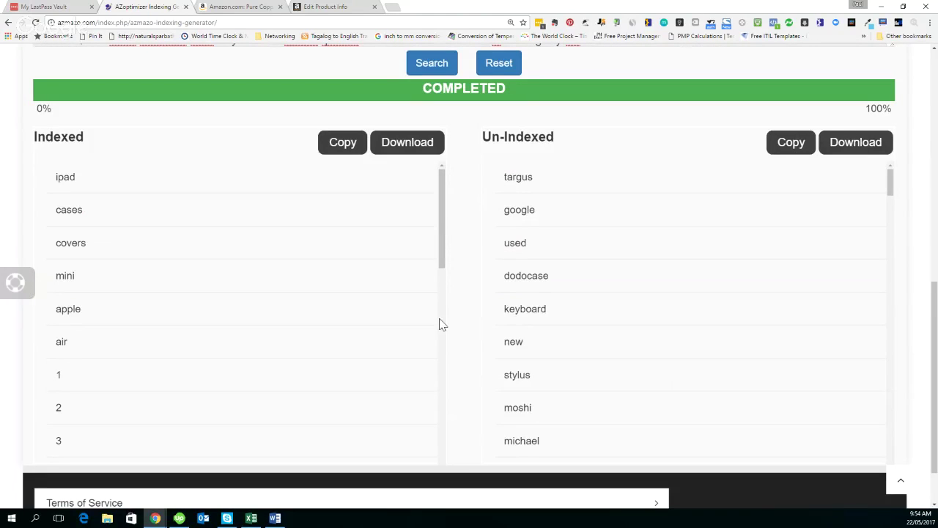
# Step: Check the product's search terms, then return to AZoptimizer results showing mini, apple, air indexed
pyautogui.moveTo(442, 209); pyautogui.dragTo(444, 174)
pyautogui.moveTo(893, 180)
pyautogui.mouseDown()
pyautogui.moveTo(902, 289)
pyautogui.moveTo(894, 469)
pyautogui.moveTo(891, 176)
pyautogui.mouseUp()
pyautogui.click(341, 9)
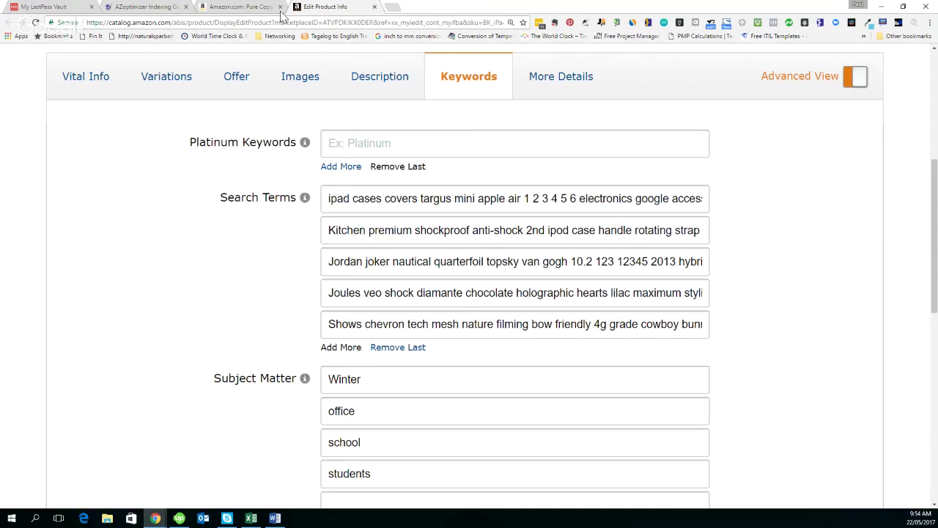
pyautogui.click(146, 6)
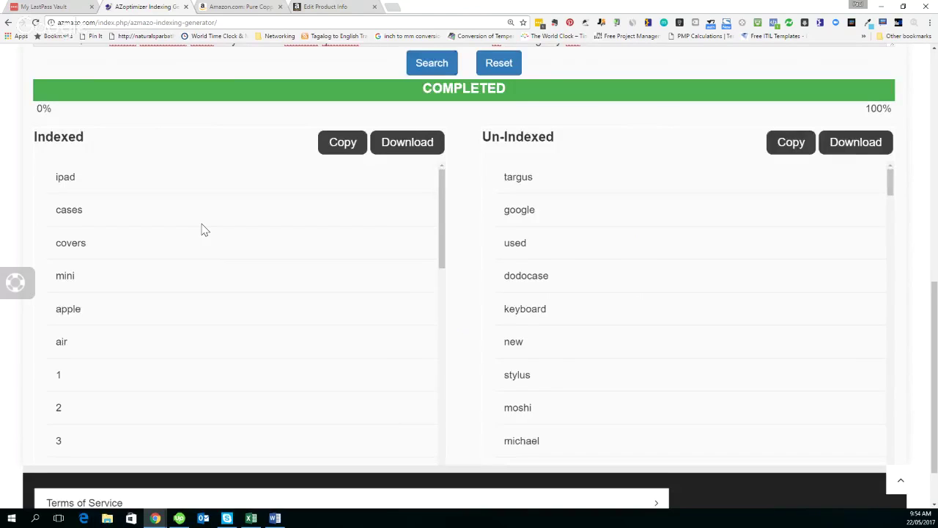
pyautogui.scroll(1, 205, 230)
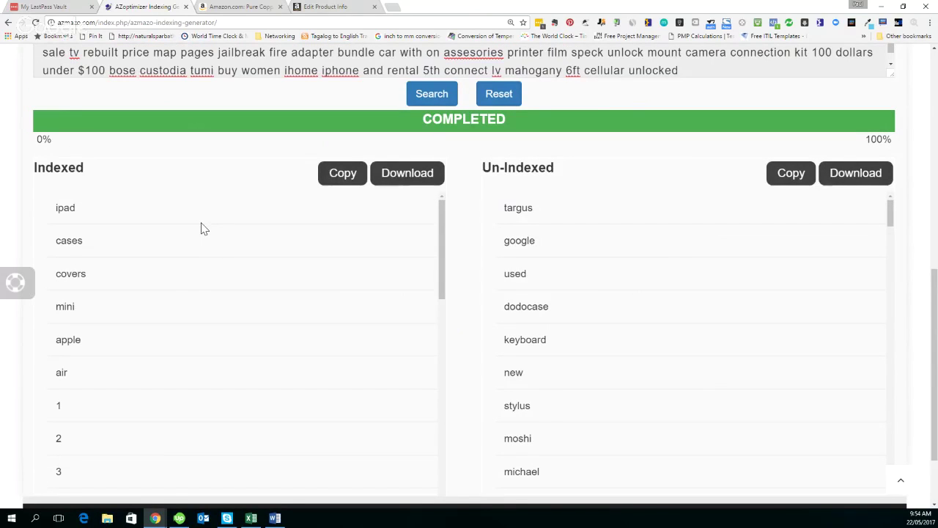
pyautogui.scroll(3, 204, 231)
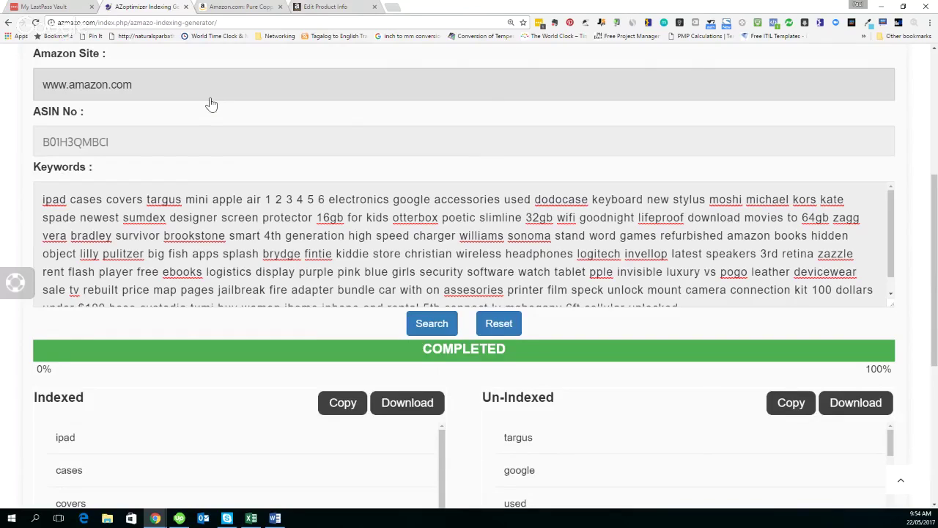
# Step: Open the AZoptimizer Optimizing Generator from the AZOPTIMIZER GENERATOR TOOLS menu
pyautogui.scroll(3, 212, 104)
pyautogui.moveTo(210, 164)
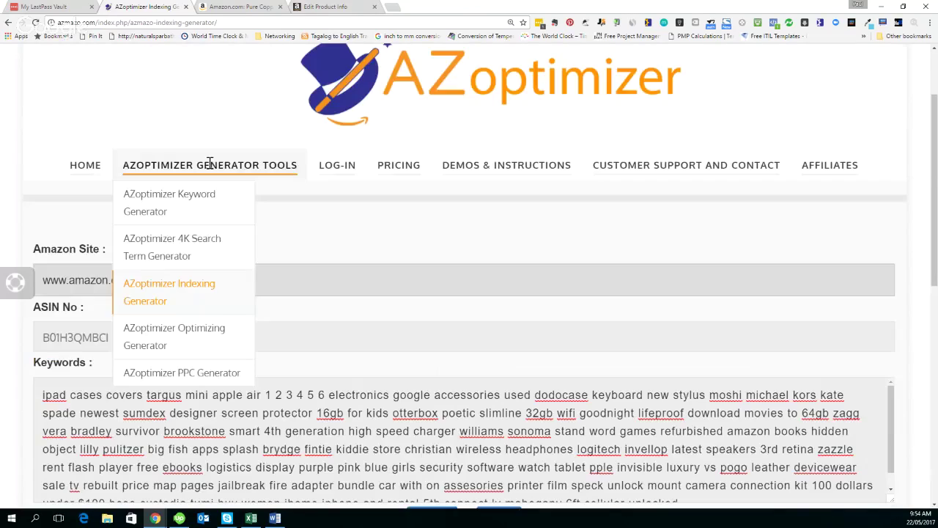
pyautogui.click(187, 336)
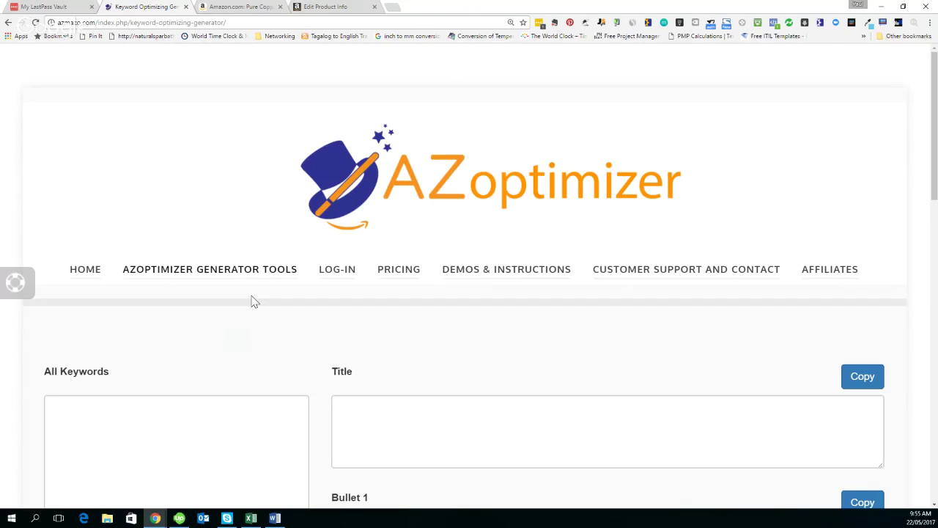
pyautogui.scroll(-1, 251, 302)
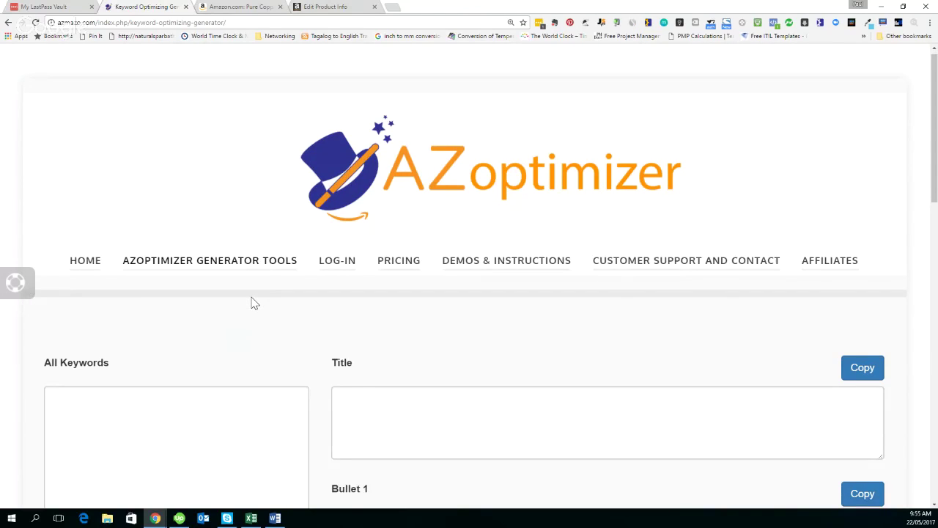
pyautogui.scroll(-10, 264, 305)
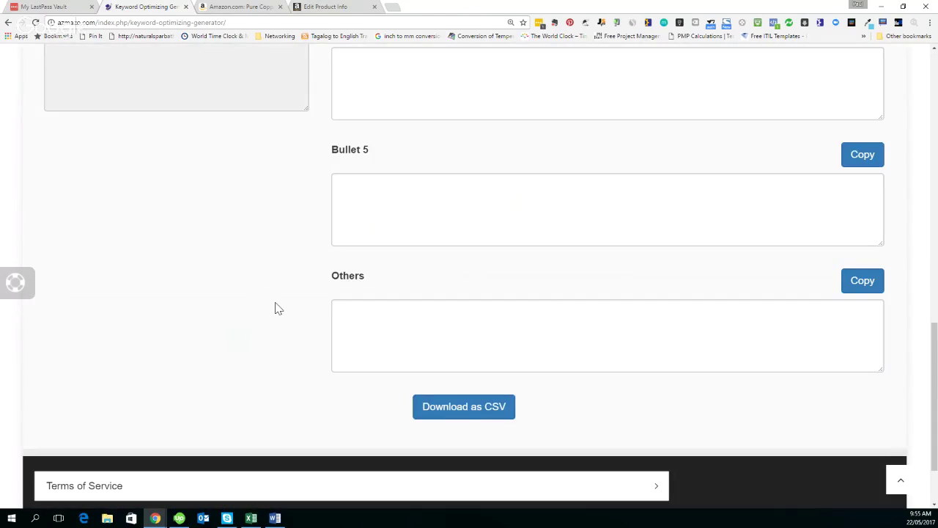
pyautogui.scroll(9, 277, 308)
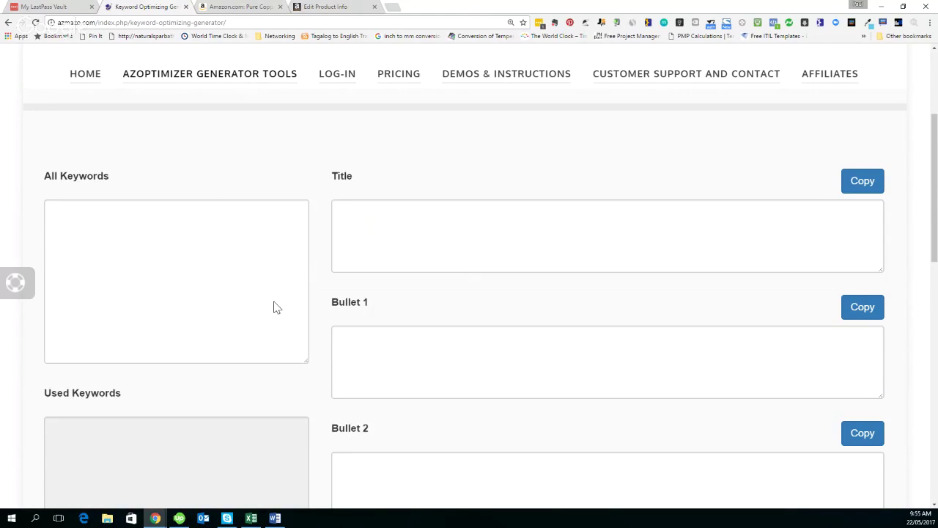
pyautogui.scroll(1, 277, 308)
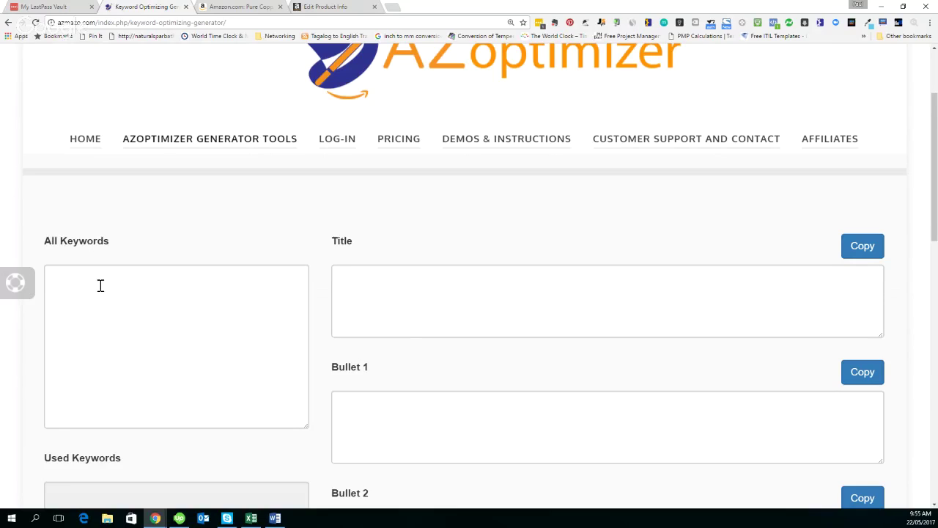
# Step: Step through the empty Title, Bullet 1–5 and Others fields of the generator
pyautogui.click(424, 308)
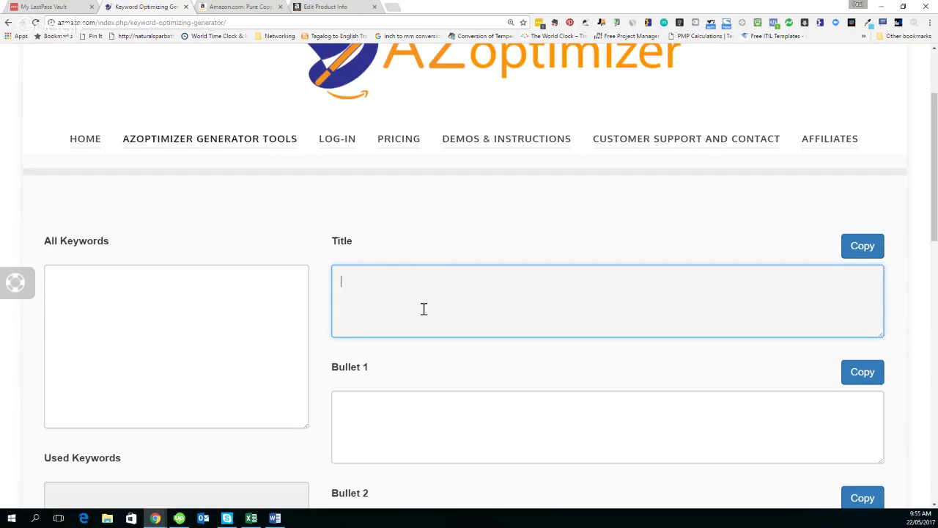
pyautogui.scroll(-1, 424, 309)
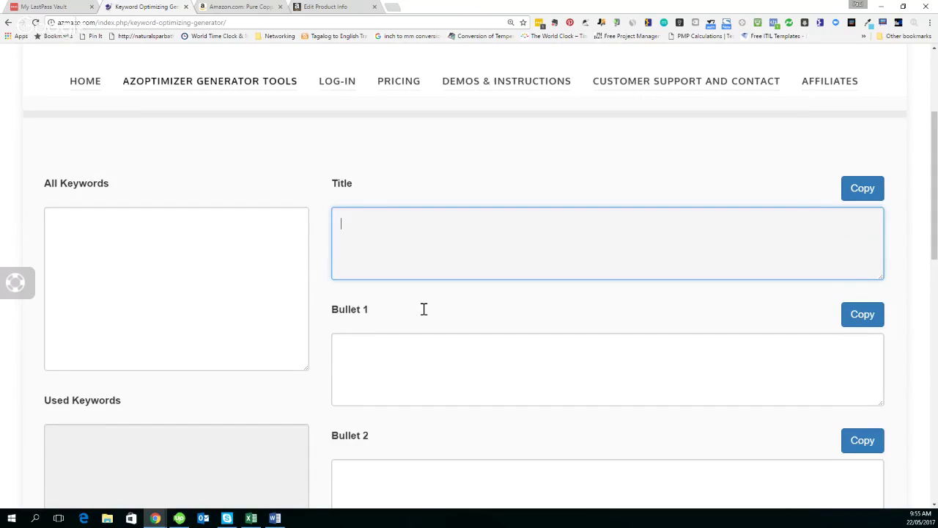
pyautogui.scroll(-1, 424, 309)
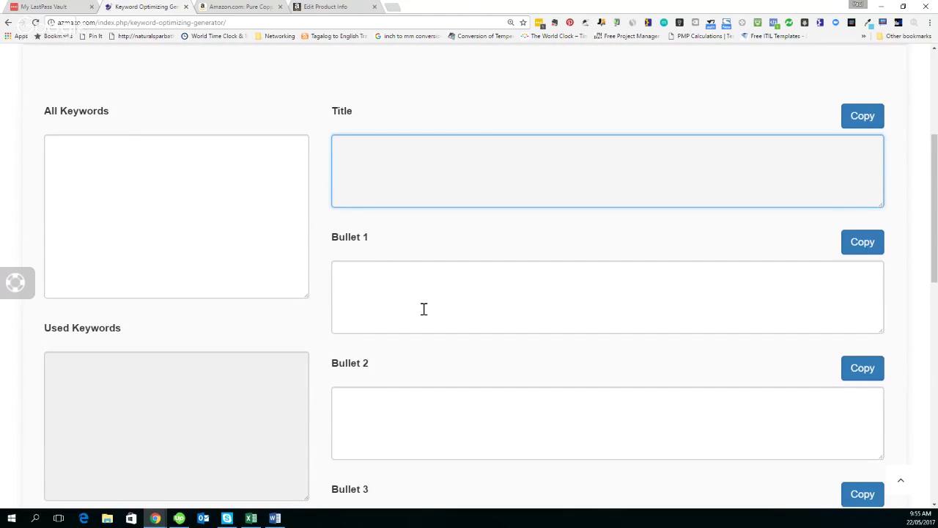
pyautogui.click(424, 308)
pyautogui.scroll(-1, 418, 305)
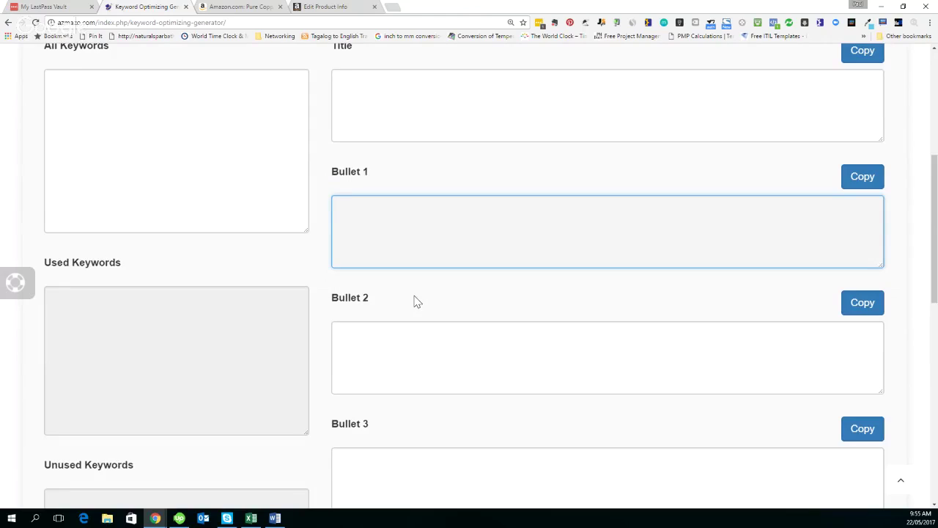
pyautogui.press('Tab')
pyautogui.scroll(-3, 411, 303)
pyautogui.scroll(-2, 406, 304)
pyautogui.click(407, 306)
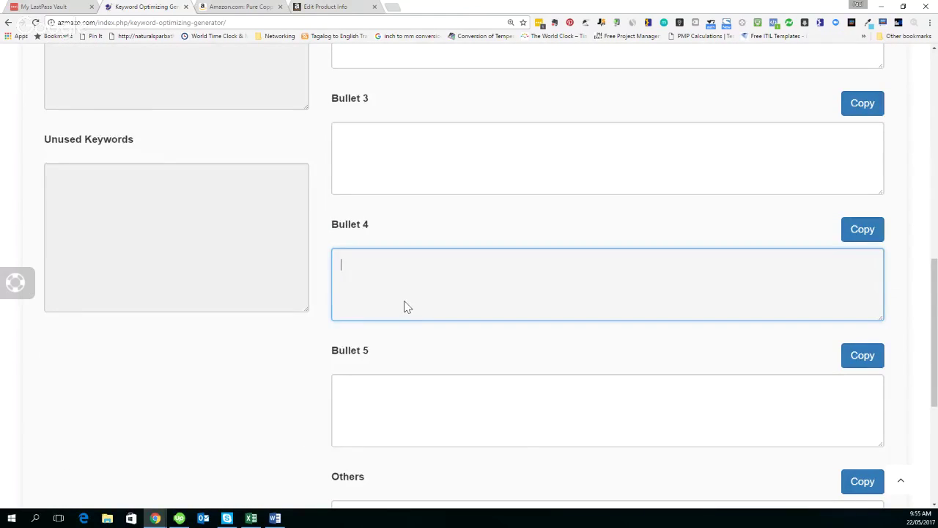
pyautogui.scroll(-3, 408, 306)
pyautogui.click(379, 331)
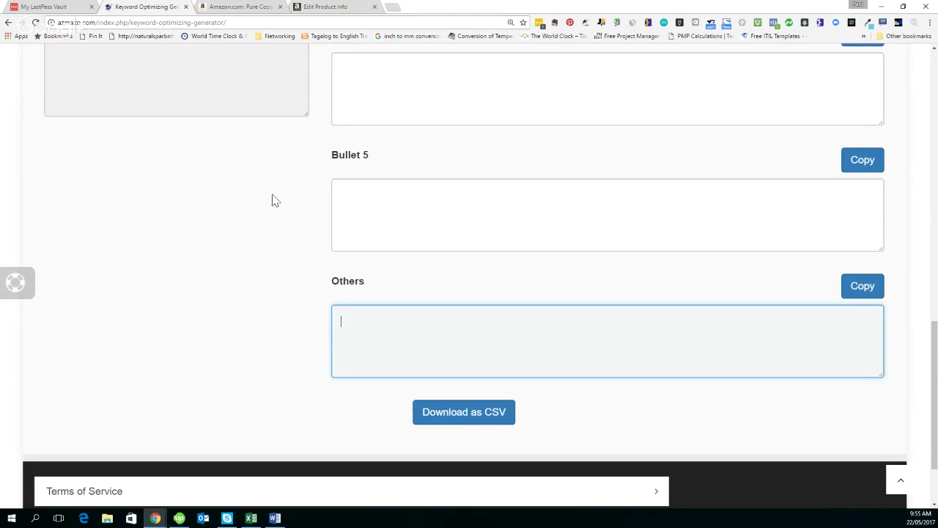
pyautogui.click(349, 7)
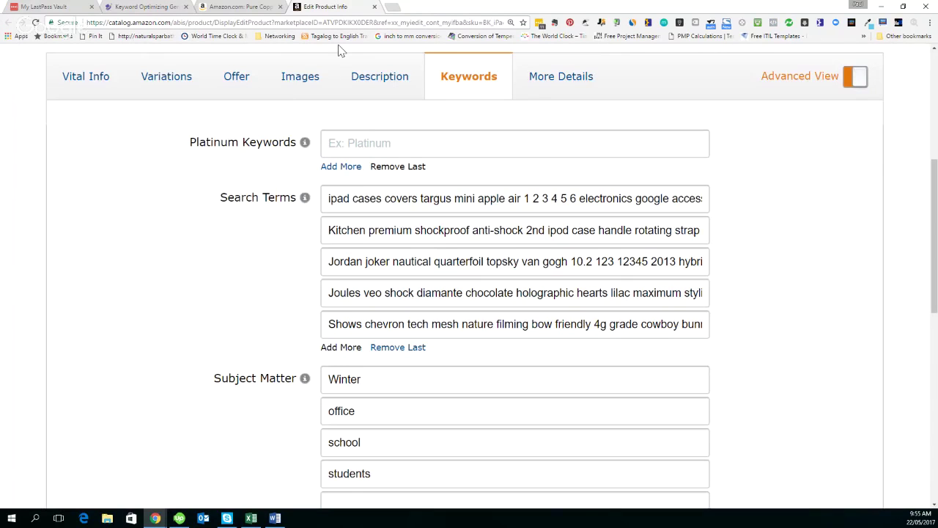
pyautogui.scroll(-2, 257, 268)
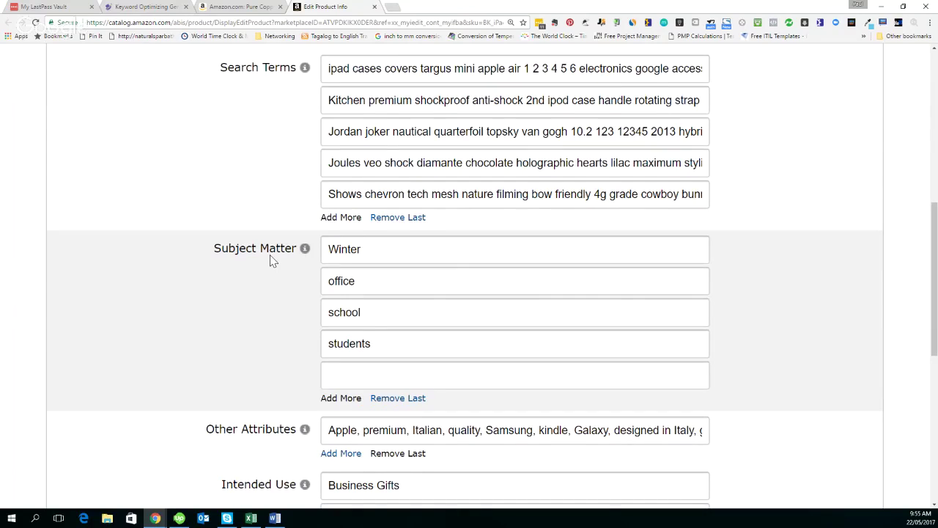
pyautogui.click(143, 9)
pyautogui.click(464, 353)
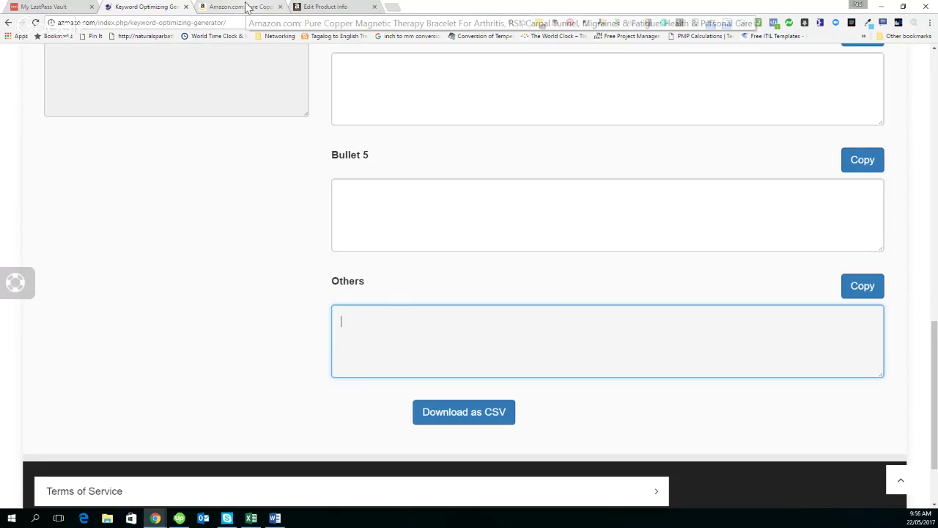
pyautogui.click(322, 7)
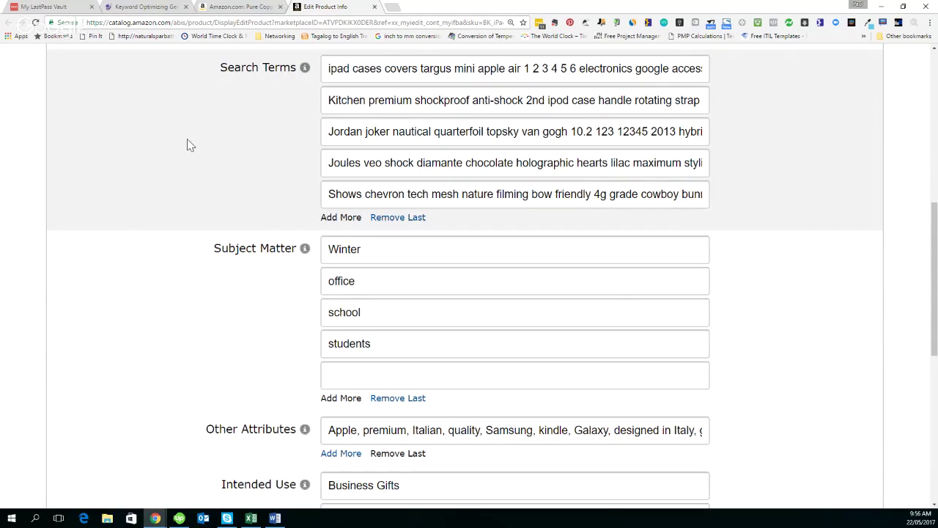
pyautogui.click(147, 7)
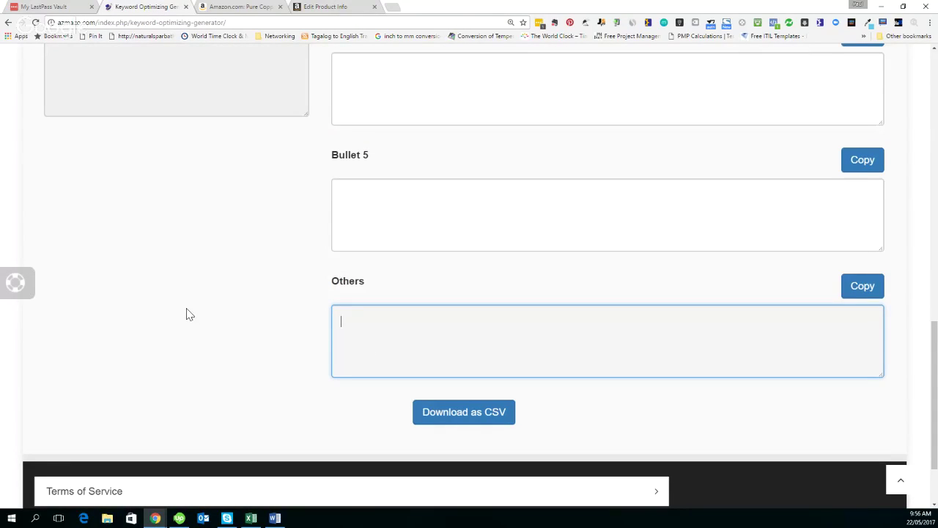
pyautogui.scroll(1, 187, 314)
pyautogui.scroll(3, 186, 314)
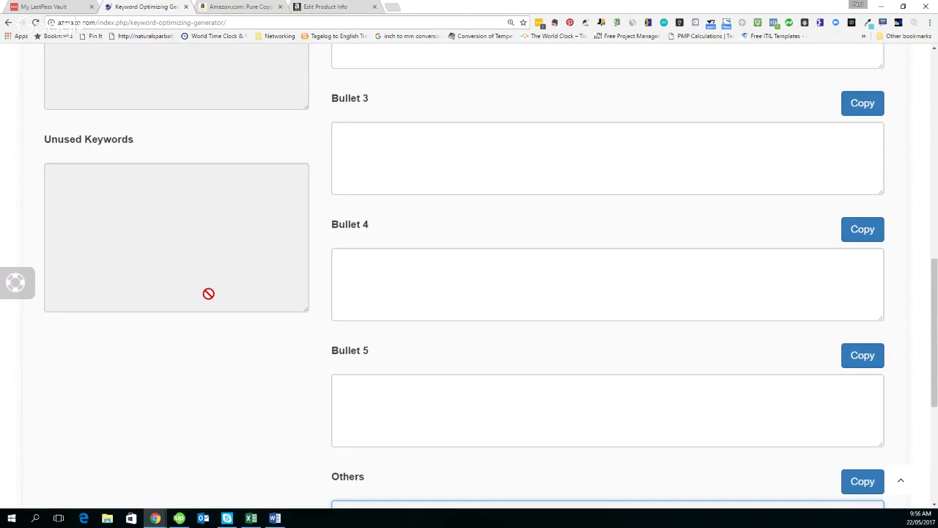
pyautogui.scroll(3, 208, 293)
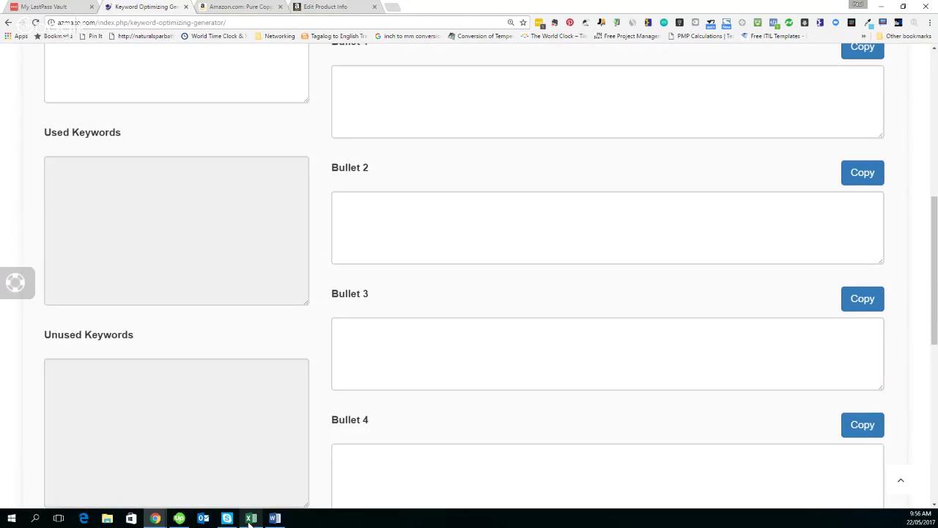
pyautogui.moveTo(250, 521)
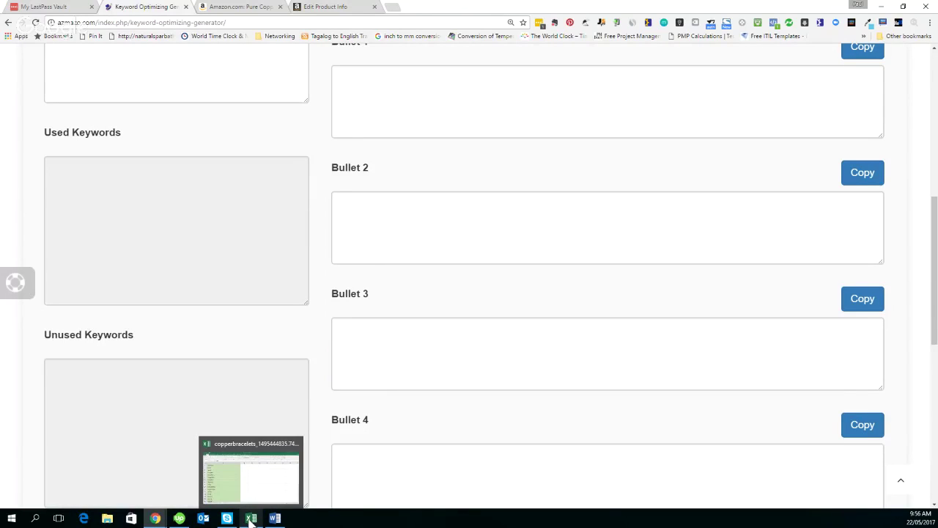
# Step: On the NOT INDEXED sheet, fill the injury and rheumatoid (A1) cells light blue
pyautogui.click(250, 519)
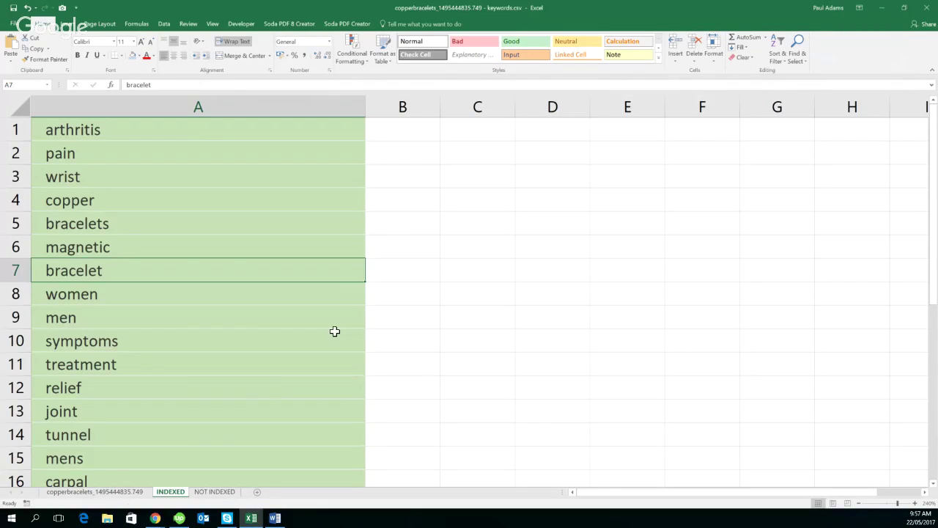
pyautogui.click(215, 492)
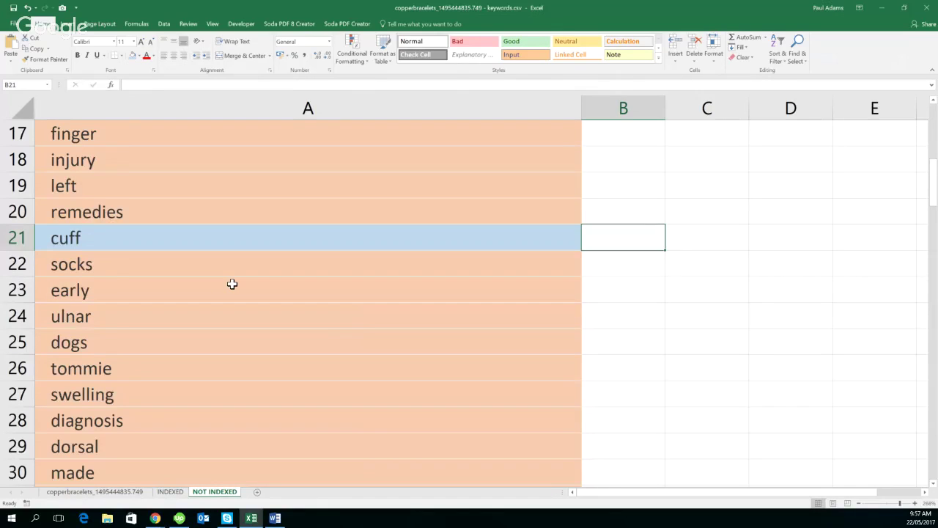
pyautogui.scroll(3, 232, 283)
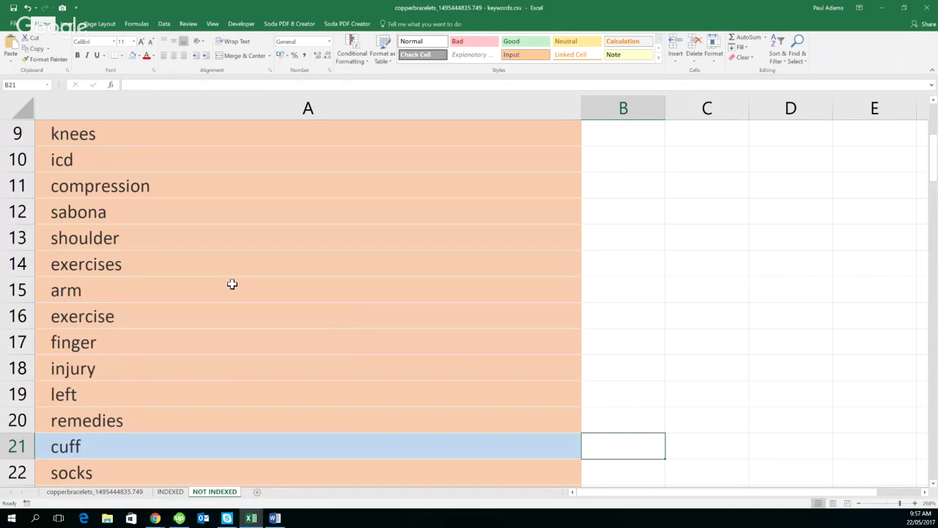
pyautogui.scroll(2, 232, 284)
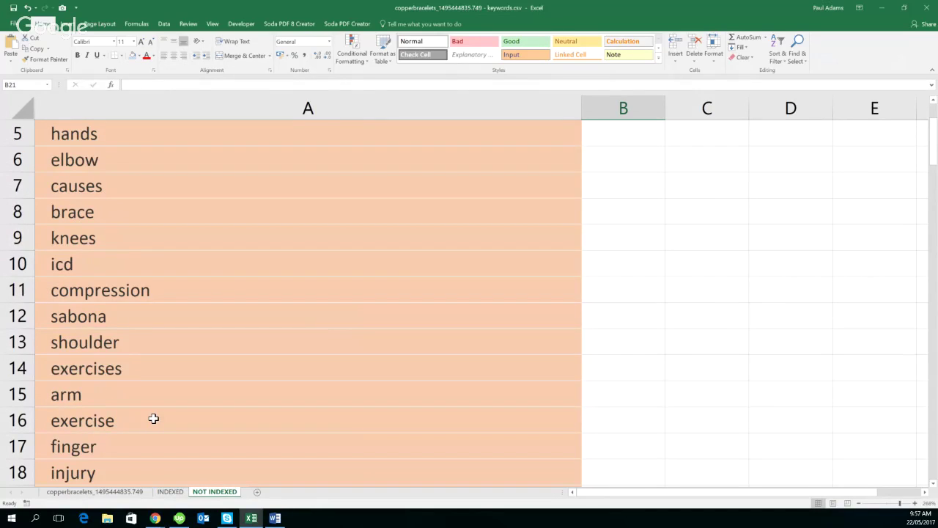
pyautogui.scroll(-3, 153, 418)
pyautogui.click(132, 264)
pyautogui.press('F4')
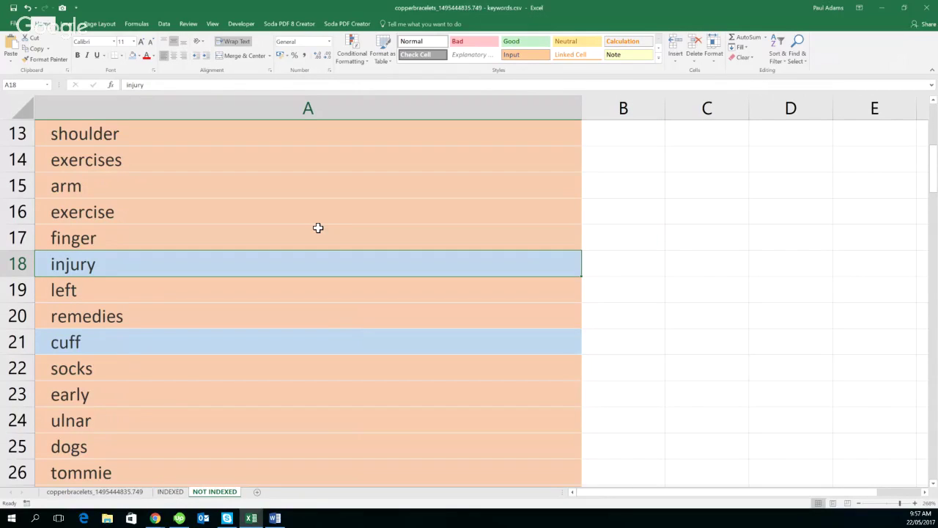
pyautogui.scroll(2, 318, 228)
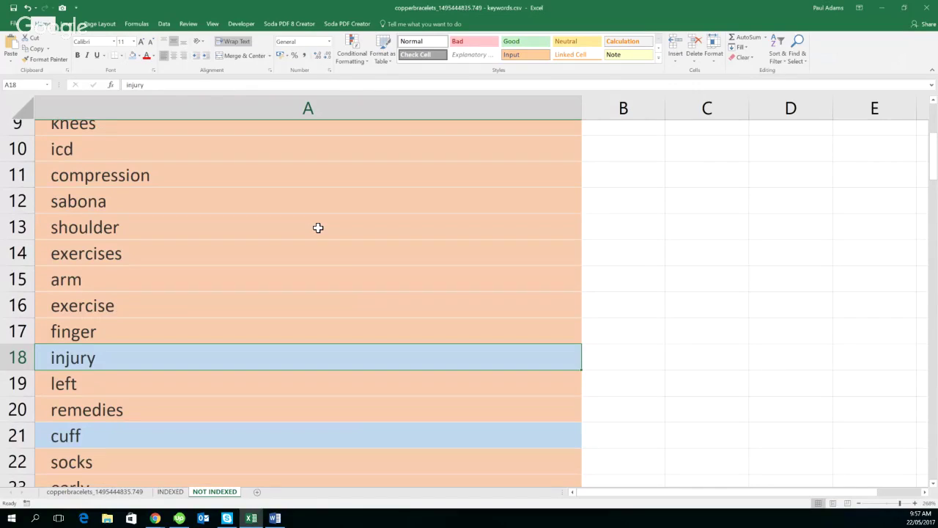
pyautogui.scroll(1, 318, 228)
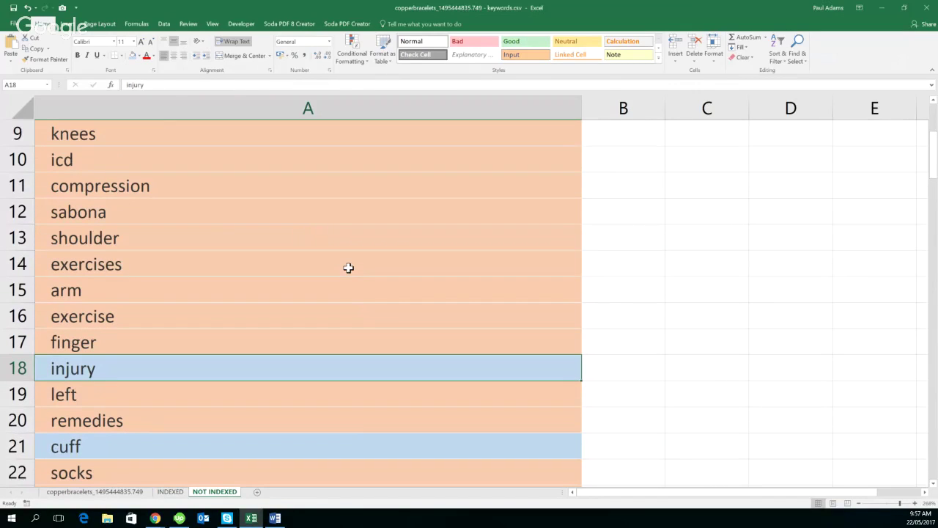
pyautogui.scroll(2, 308, 256)
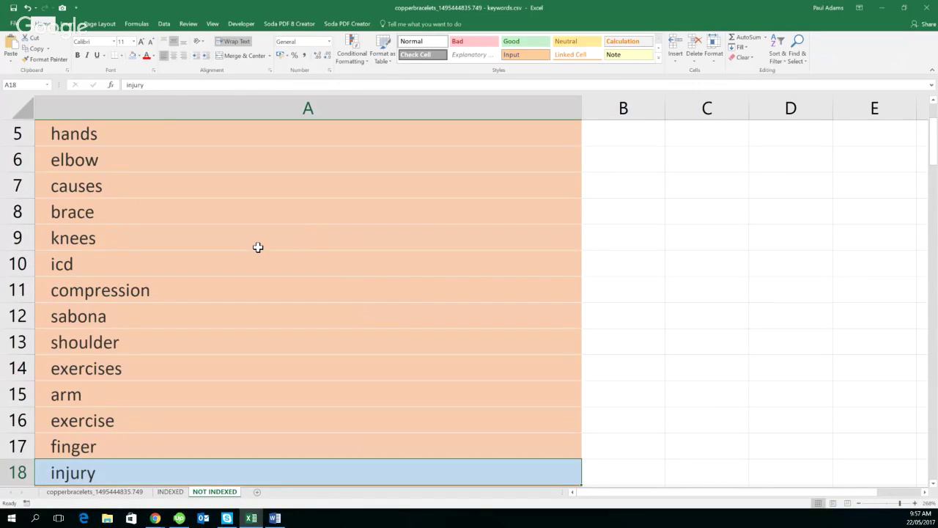
pyautogui.scroll(2, 253, 267)
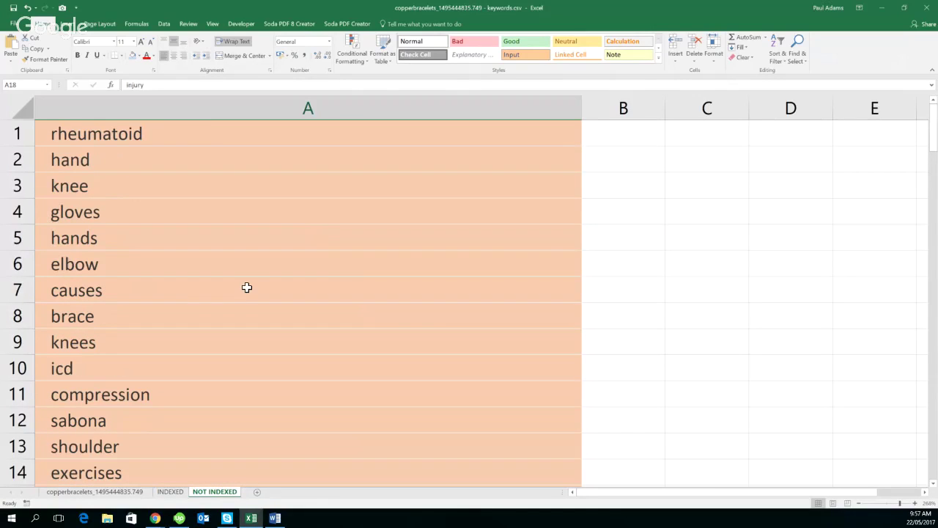
pyautogui.click(199, 131)
pyautogui.click(132, 58)
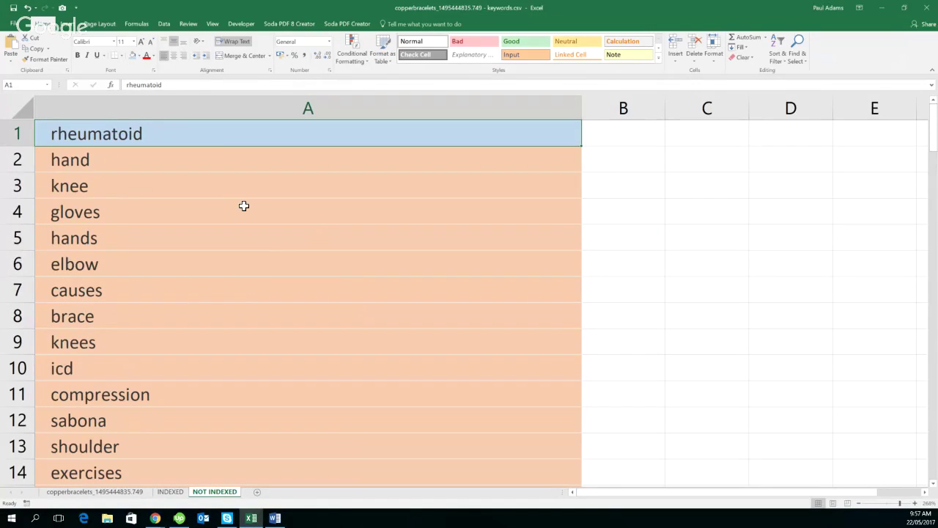
pyautogui.scroll(-1, 244, 207)
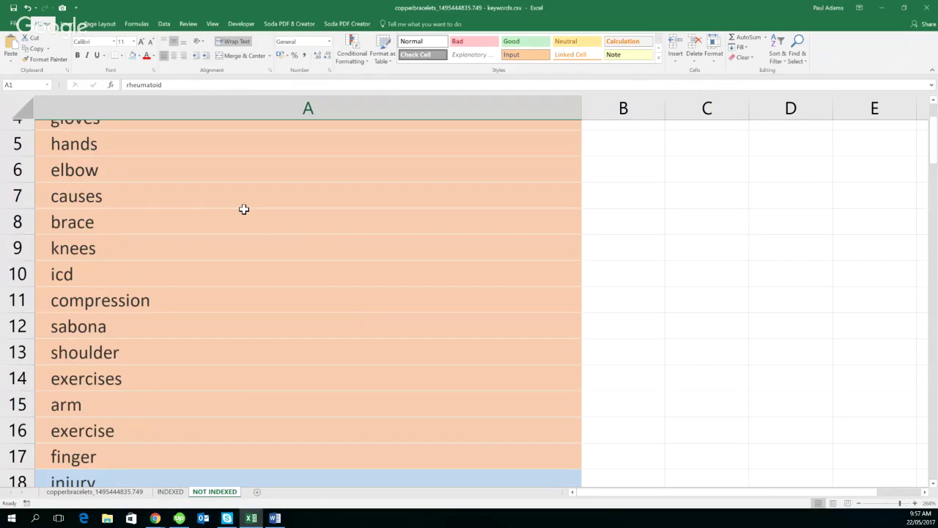
pyautogui.scroll(-5, 244, 209)
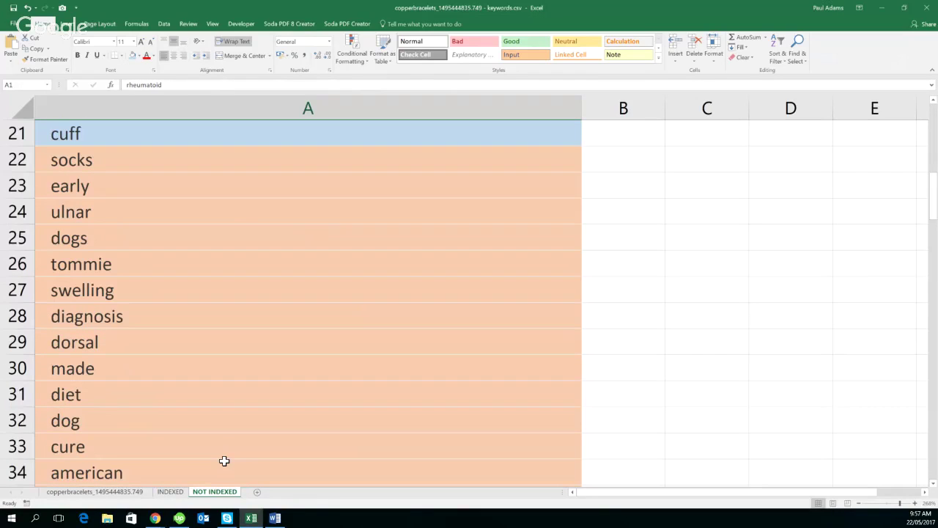
# Step: Copy all 28 indexed keywords in A1:A28, arthritis through simple, from the INDEXED sheet
pyautogui.click(169, 492)
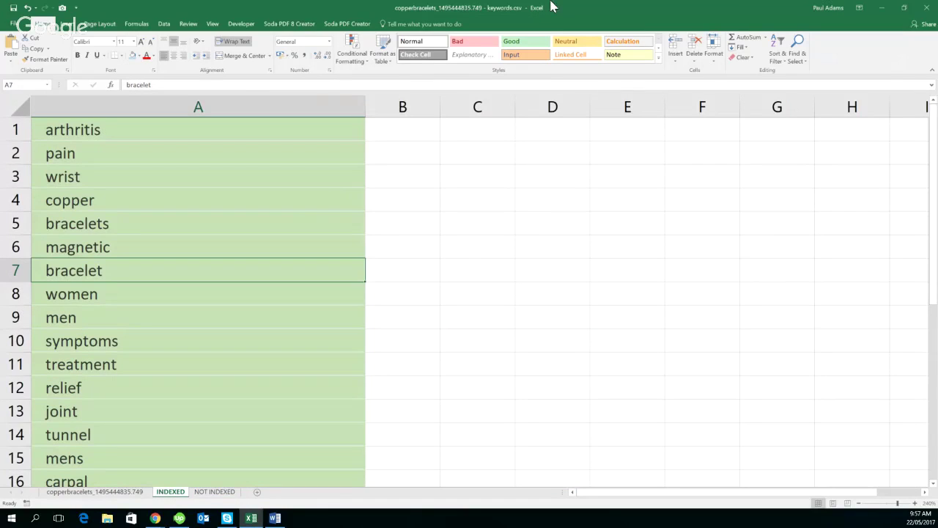
pyautogui.moveTo(92, 129); pyautogui.dragTo(116, 502)
pyautogui.moveTo(116, 503); pyautogui.dragTo(122, 386)
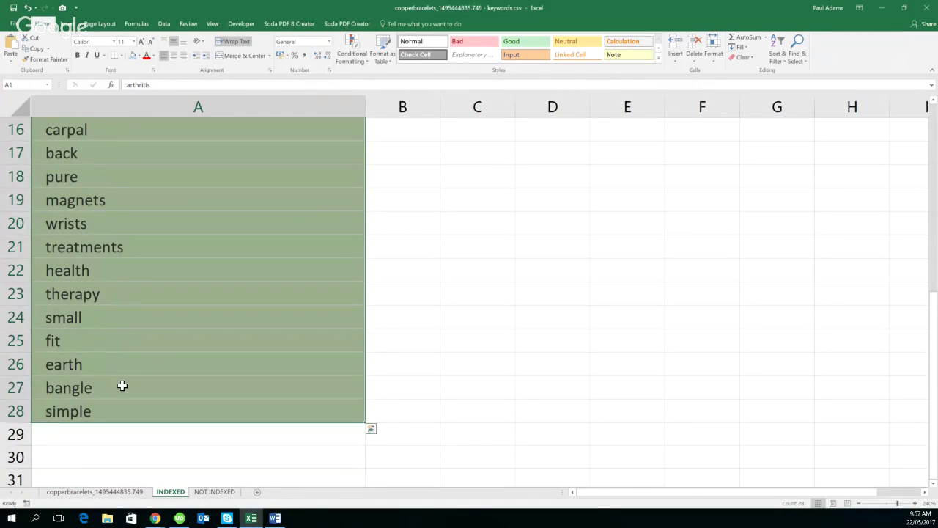
pyautogui.hotkey('ctrl', 'c')
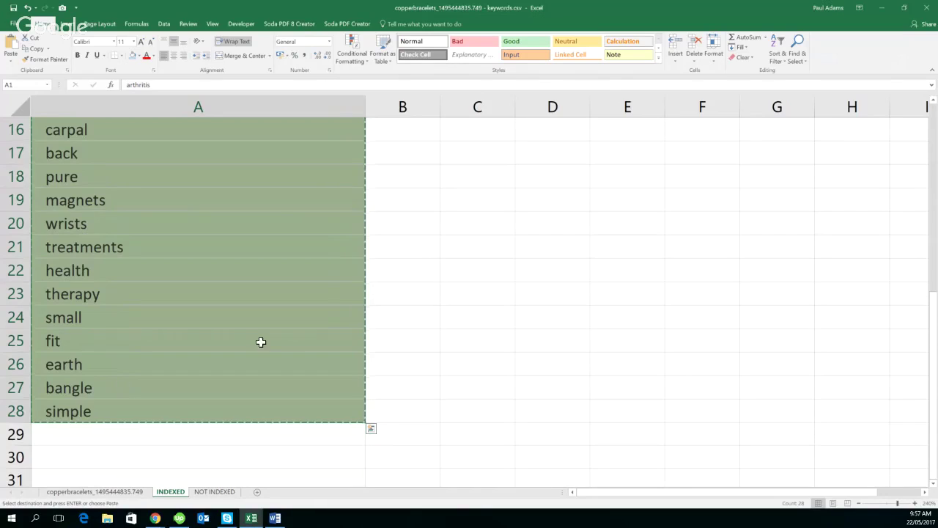
# Step: Paste the copied keyword list into All Keywords and remove the trailing blank line
pyautogui.click(883, 11)
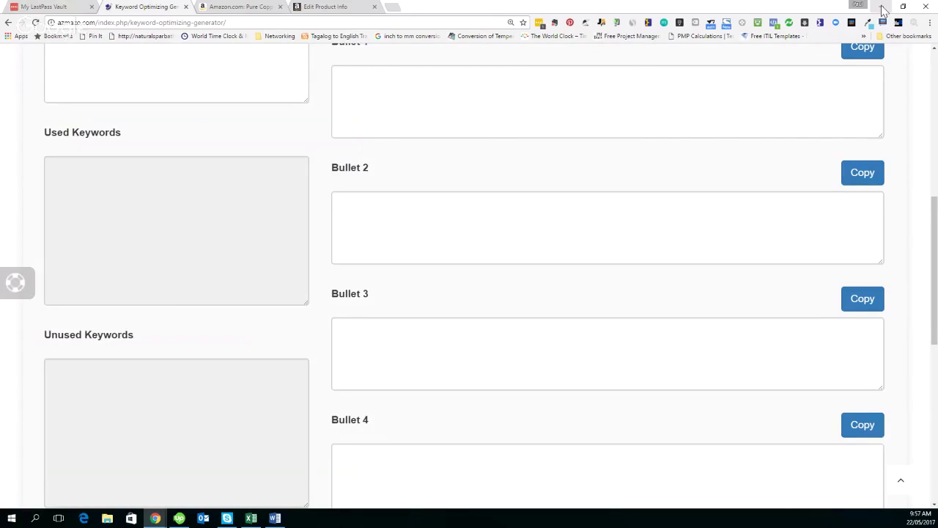
pyautogui.scroll(4, 183, 301)
pyautogui.click(184, 302)
pyautogui.hotkey('ctrl', 'v')
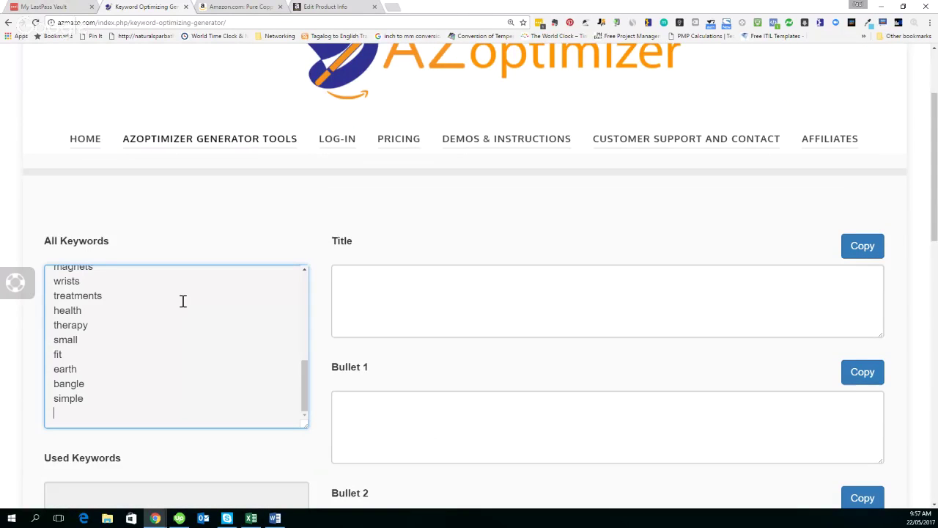
pyautogui.click(484, 297)
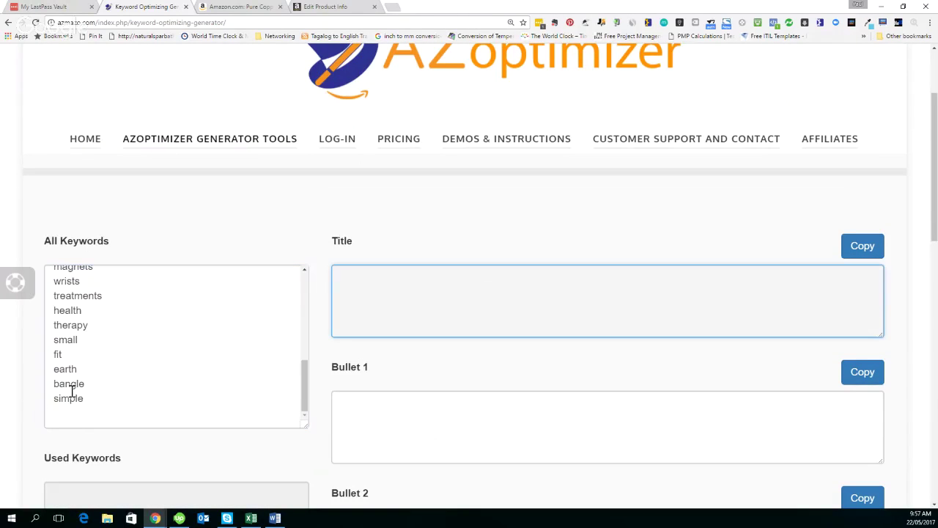
pyautogui.click(83, 417)
pyautogui.press('BackSpace')
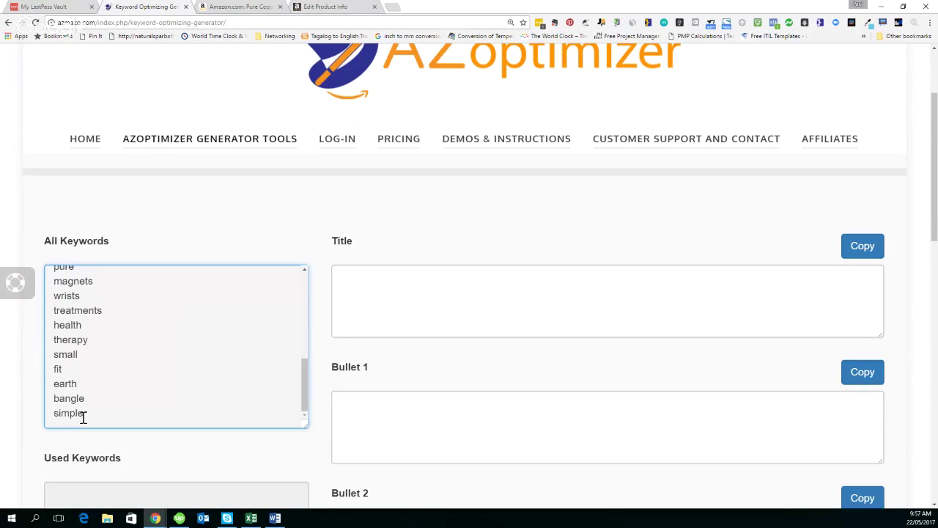
# Step: Type small in the Title field, then delete the entire All Keywords list
pyautogui.click(427, 276)
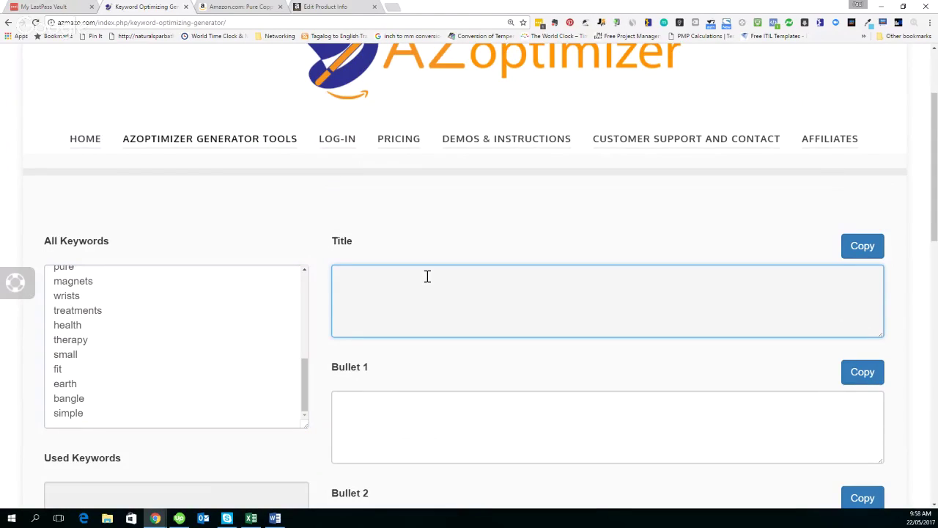
pyautogui.scroll(-1, 427, 277)
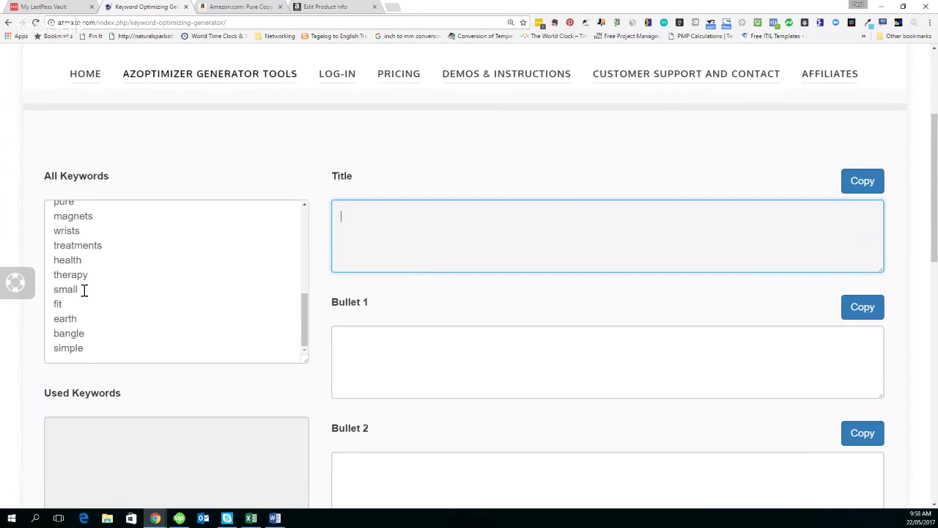
pyautogui.write('small')
pyautogui.moveTo(99, 348); pyautogui.dragTo(40, 194)
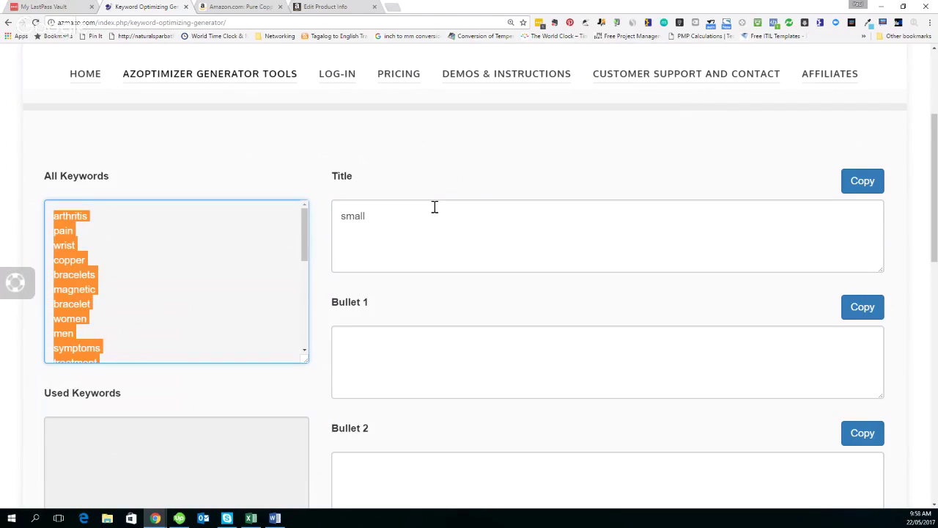
pyautogui.press('Delete')
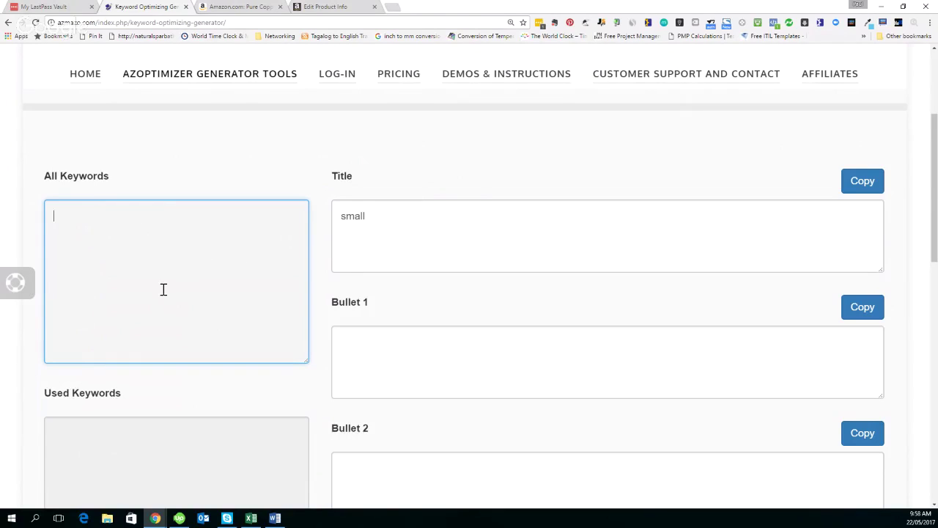
pyautogui.scroll(-4, 189, 252)
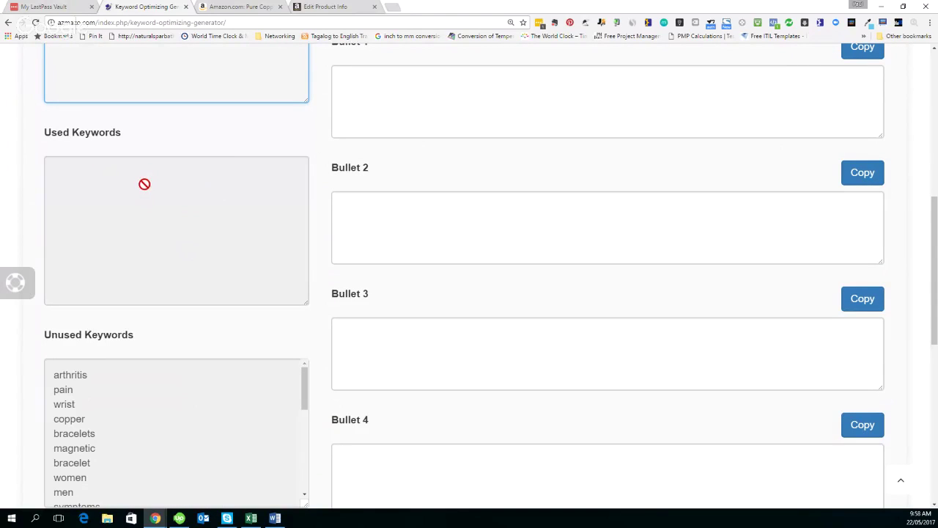
pyautogui.scroll(3, 151, 164)
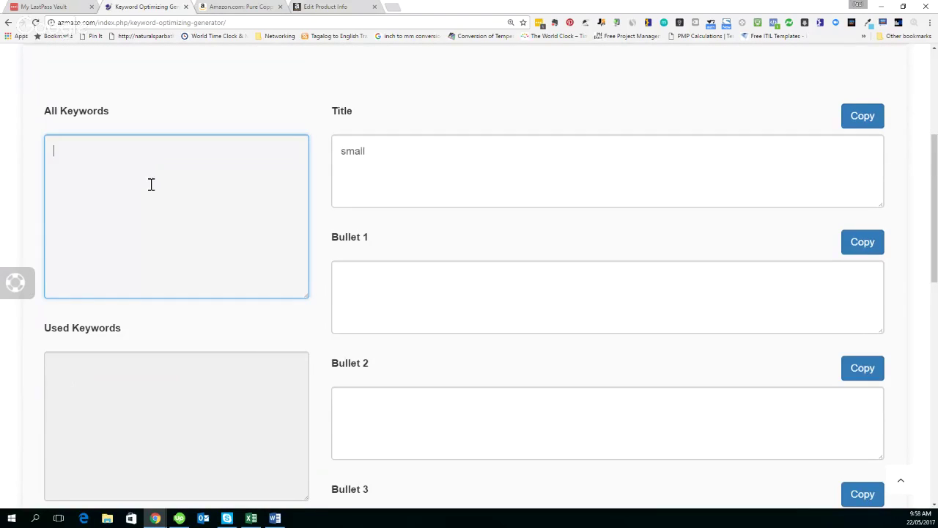
pyautogui.scroll(-2, 152, 184)
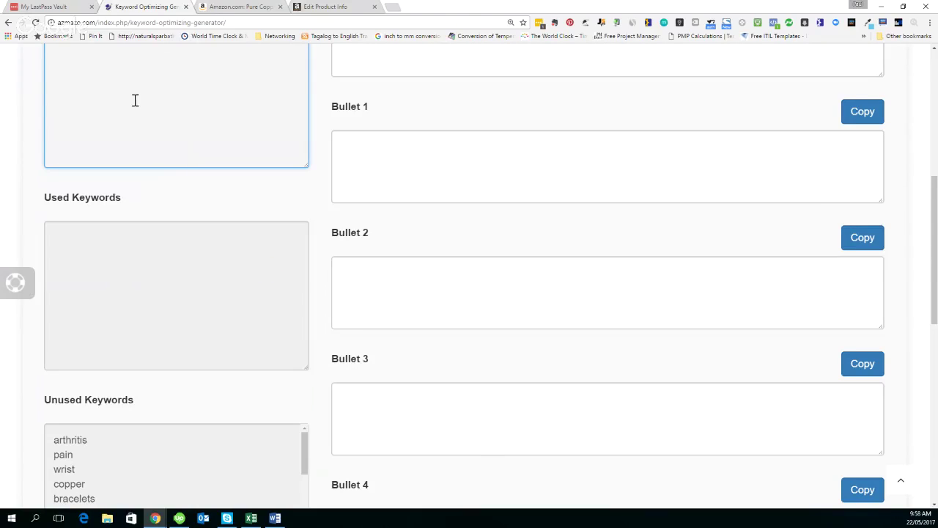
pyautogui.scroll(-2, 153, 264)
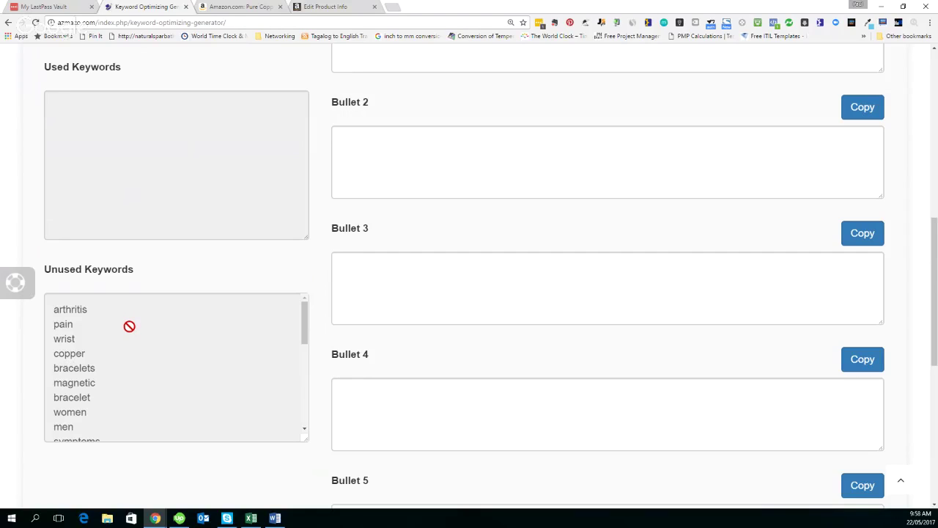
pyautogui.scroll(4, 129, 325)
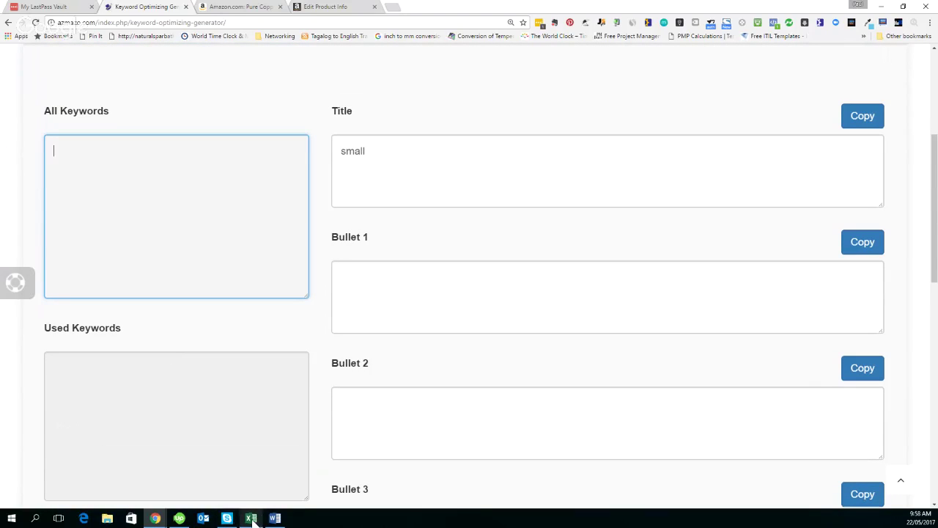
pyautogui.moveTo(251, 518)
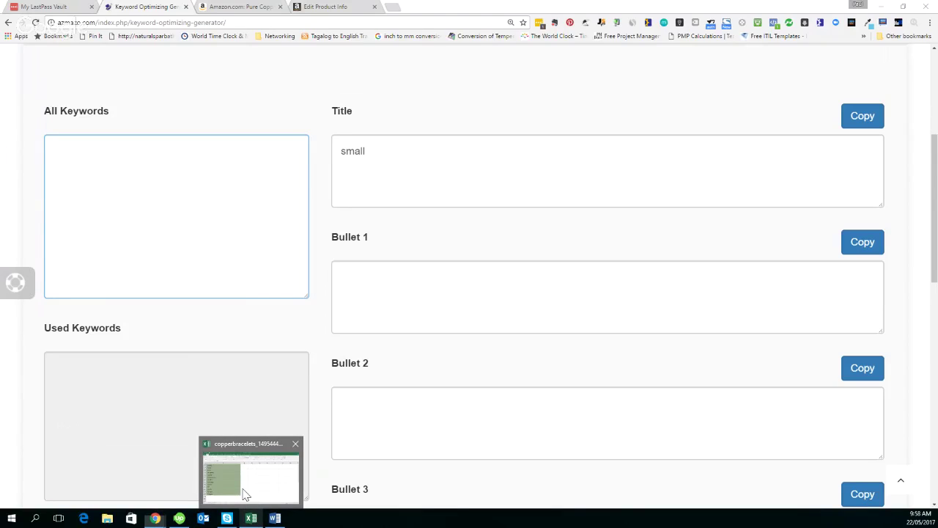
pyautogui.click(246, 494)
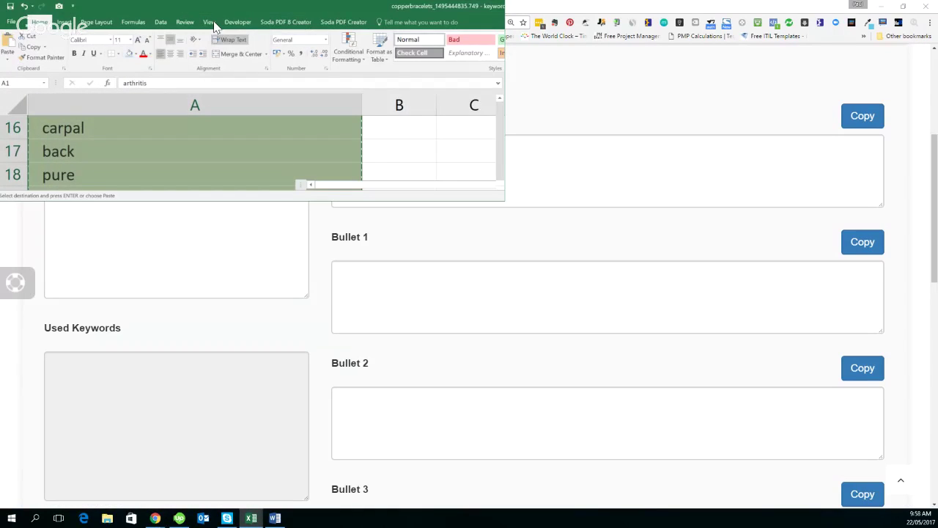
pyautogui.click(87, 179)
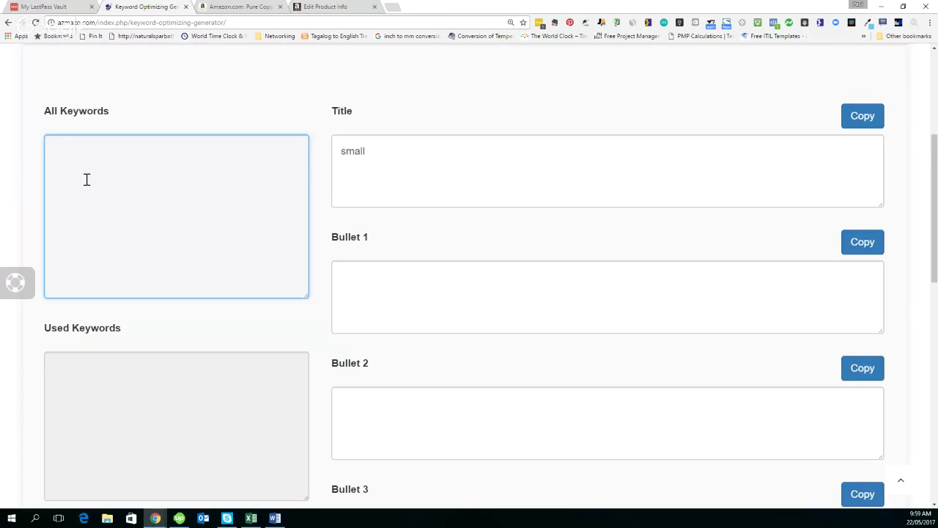
pyautogui.hotkey('alt', 'Tab')
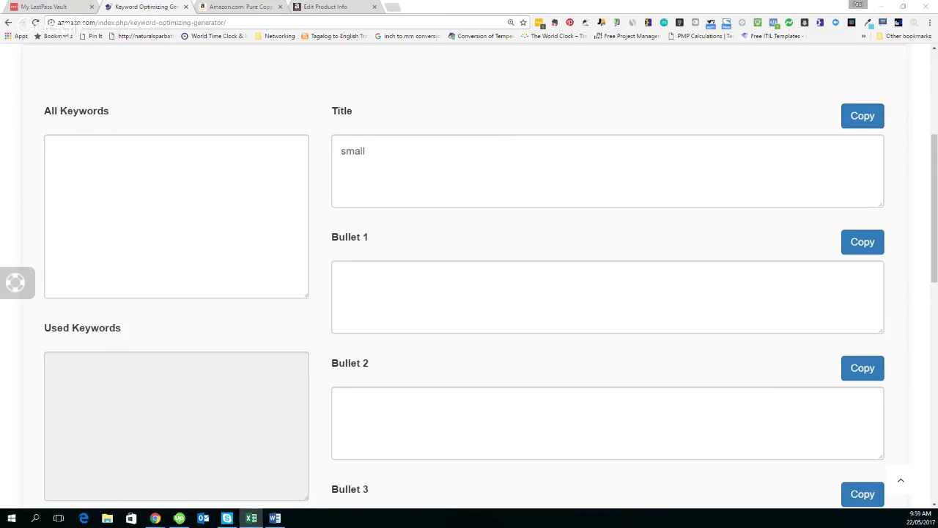
# Step: Enter 'bracelet pain copper wrist magnetic arthritis' into the All Keywords box
pyautogui.click(94, 184)
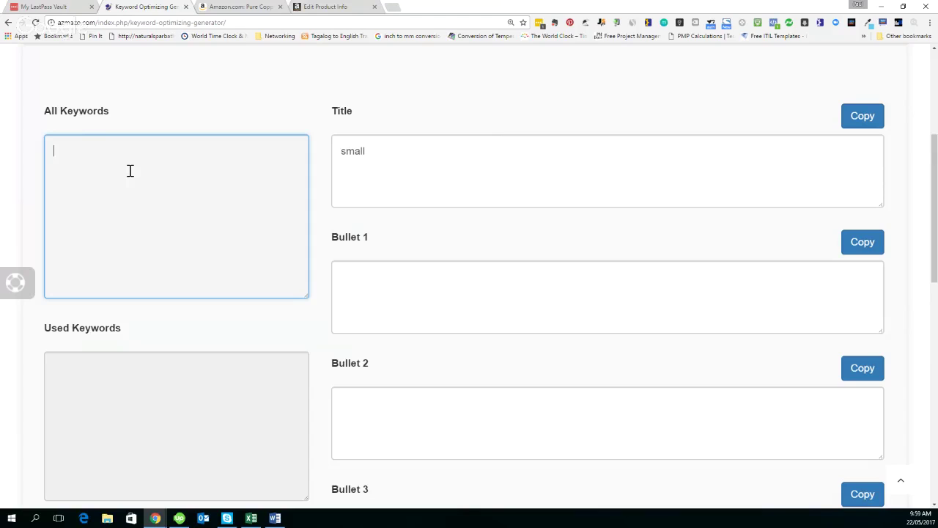
pyautogui.write('bracelet pain copper')
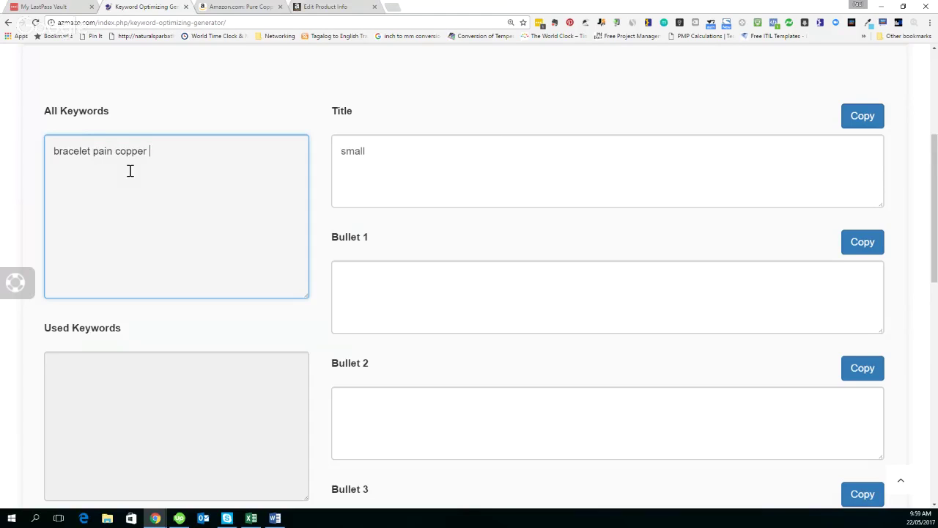
pyautogui.write(' wrist magnetic arth')
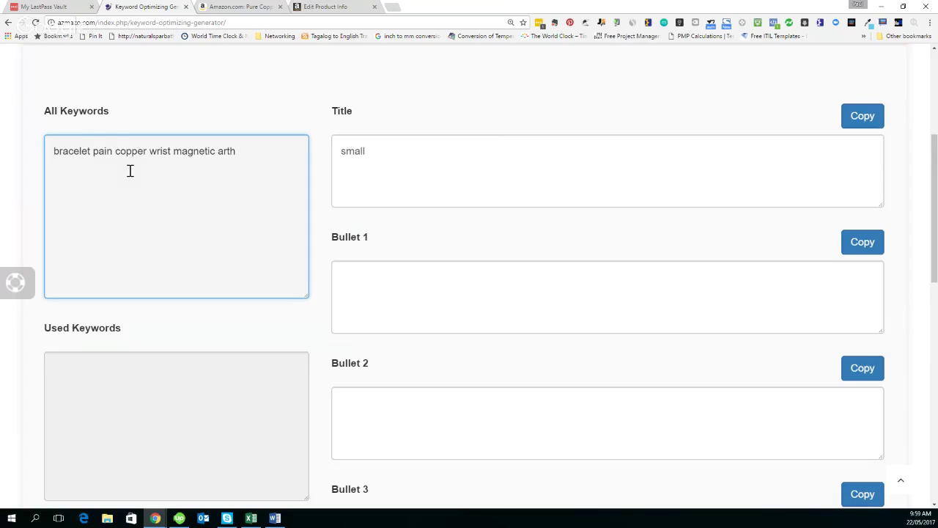
pyautogui.write('ritis')
pyautogui.scroll(-4, 186, 174)
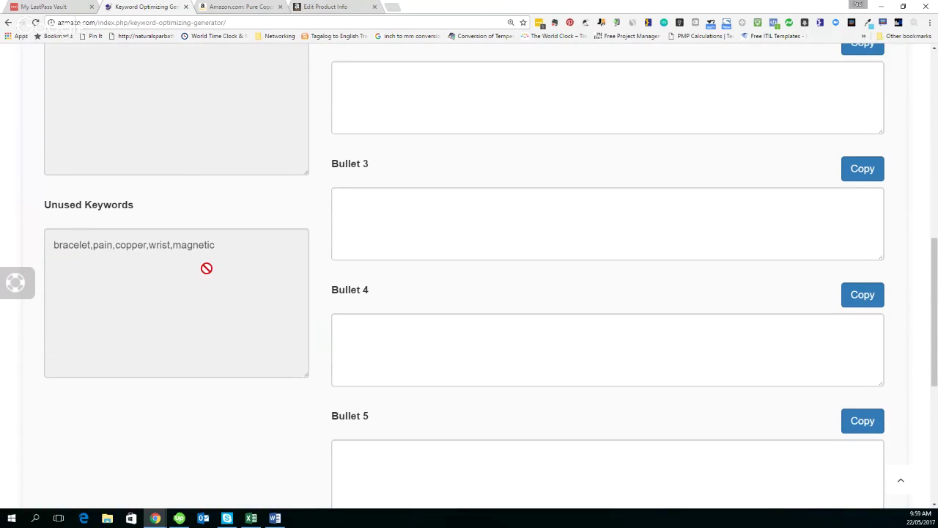
# Step: Erase the leftover word small from the Title field
pyautogui.scroll(1, 205, 268)
pyautogui.scroll(4, 206, 268)
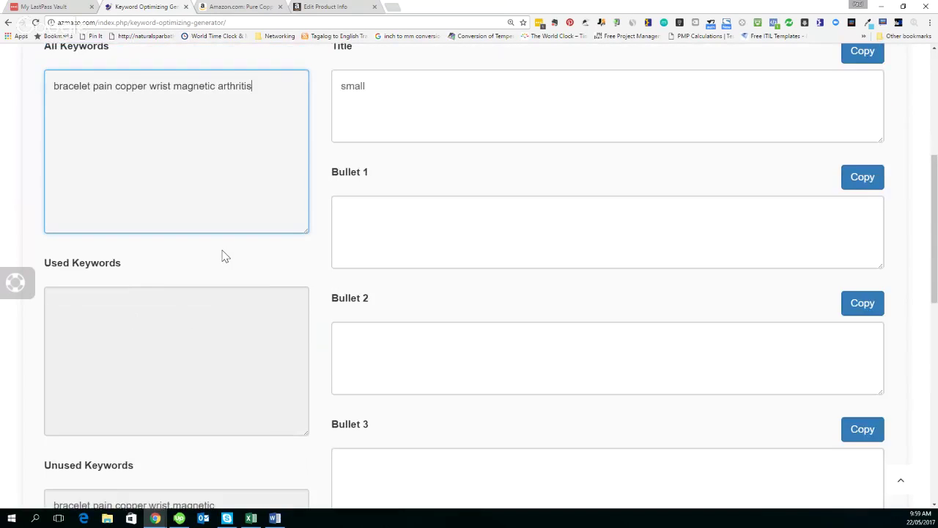
pyautogui.scroll(1, 225, 256)
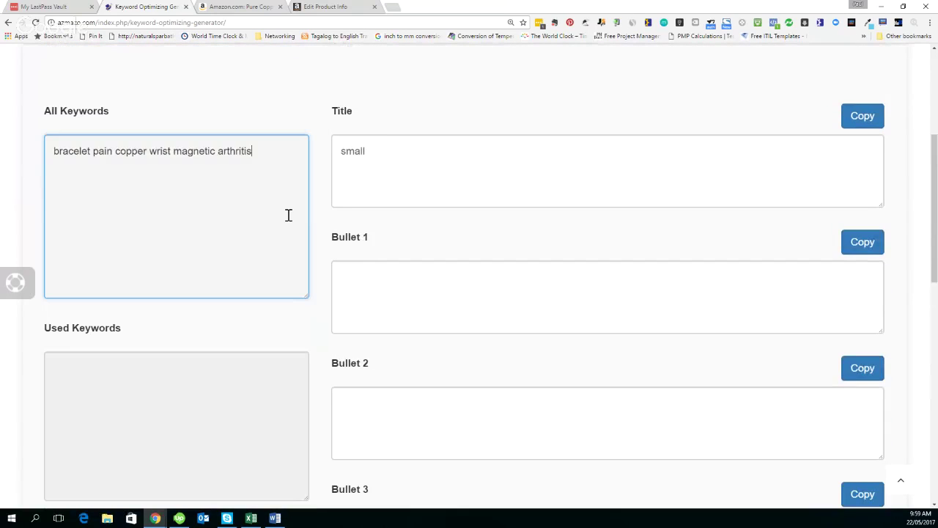
pyautogui.click(394, 155)
pyautogui.press('BackSpace')
pyautogui.press('BackSpace')
pyautogui.press('BackSpace')
pyautogui.press('BackSpace')
pyautogui.press('BackSpace')
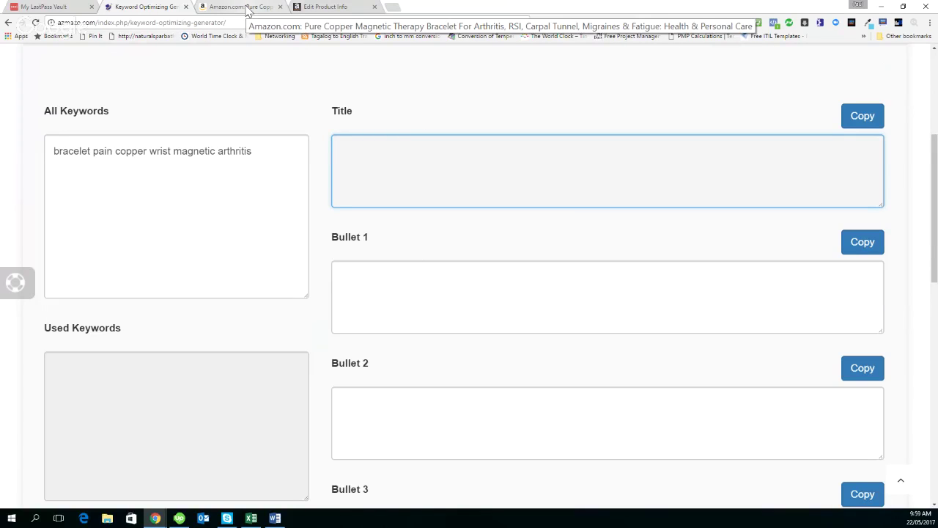
pyautogui.click(248, 9)
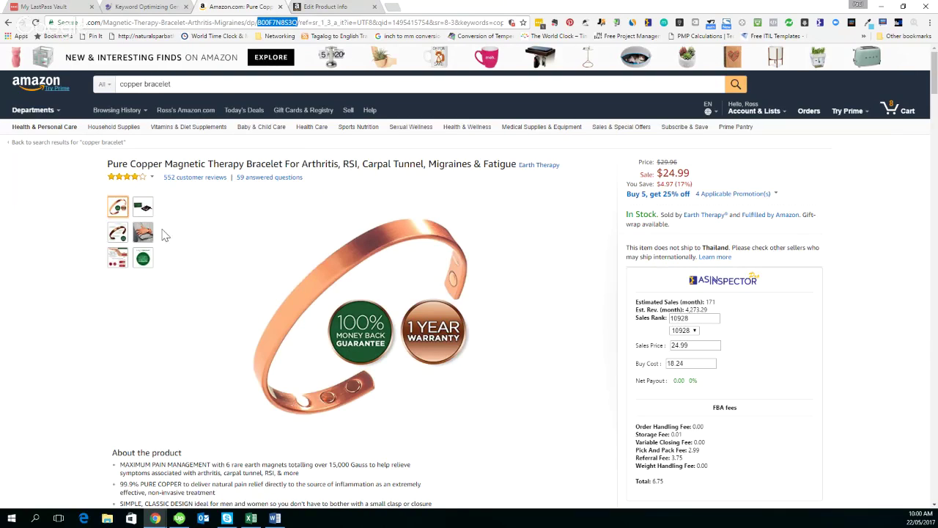
pyautogui.moveTo(151, 207)
pyautogui.click(147, 6)
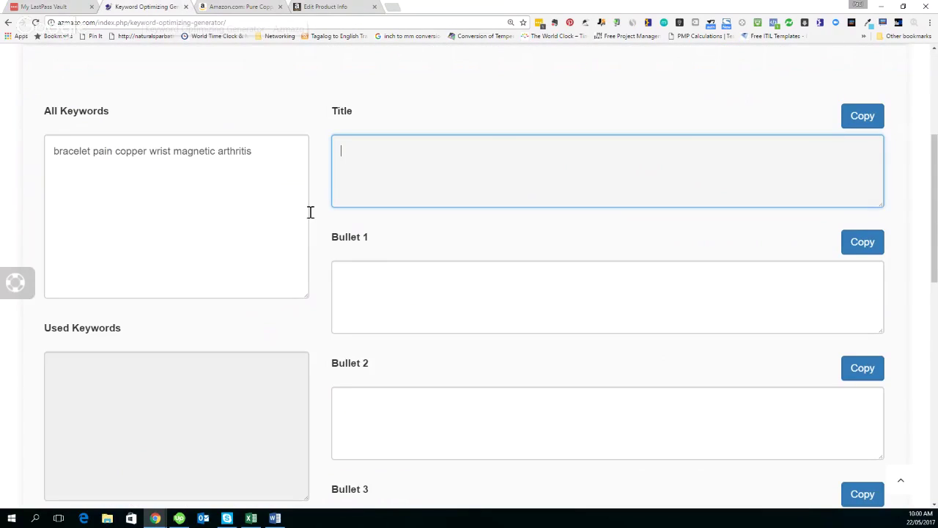
# Step: Write the title 'Solid copper bracelet 100% purity to help wrist pain and arthritis'
pyautogui.click(242, 7)
pyautogui.click(146, 7)
pyautogui.write('Solid copper')
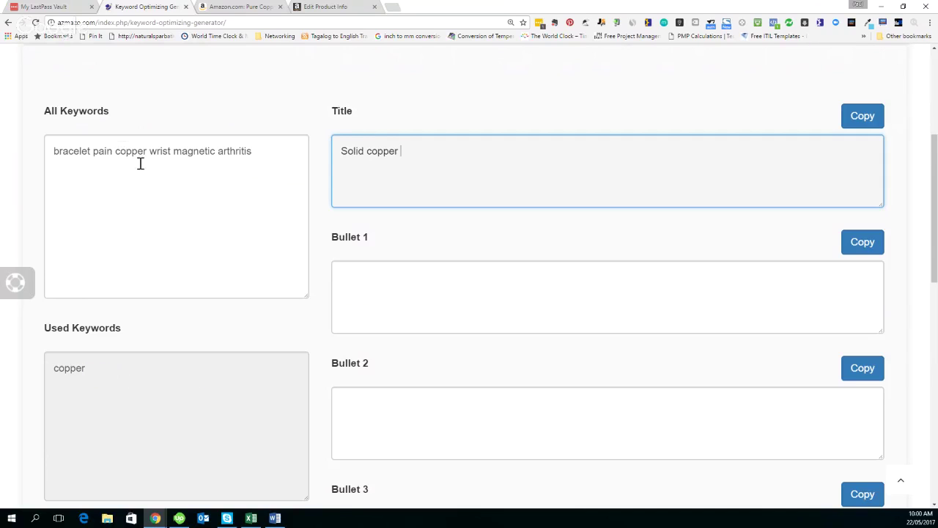
pyautogui.scroll(-4, 157, 211)
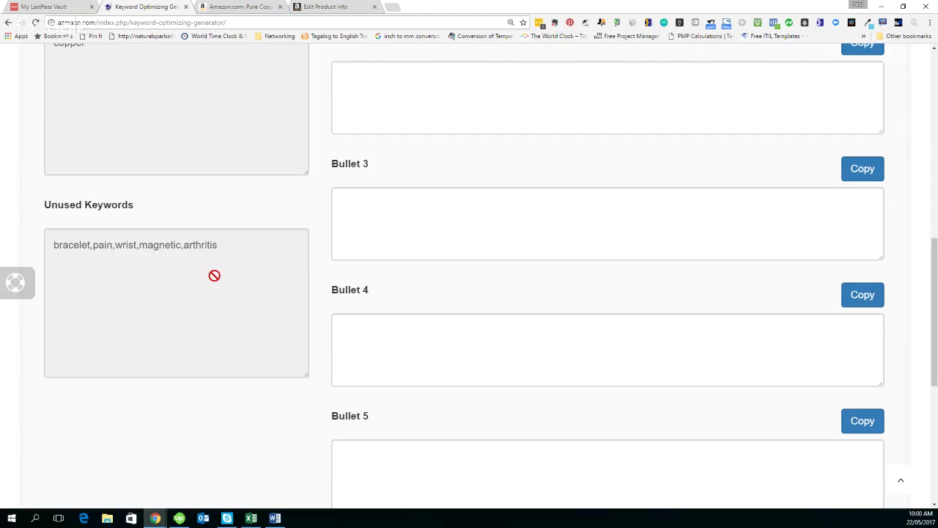
pyautogui.scroll(3, 213, 275)
pyautogui.scroll(1, 214, 276)
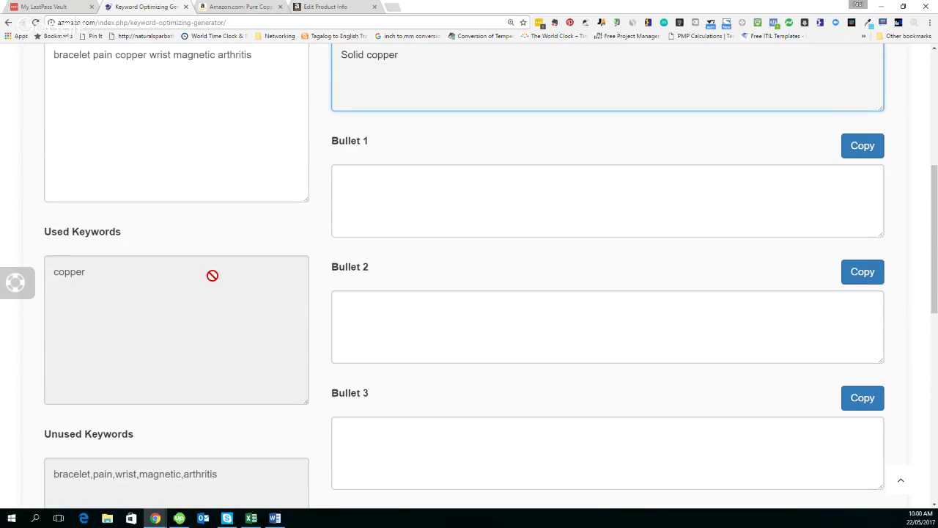
pyautogui.scroll(2, 213, 276)
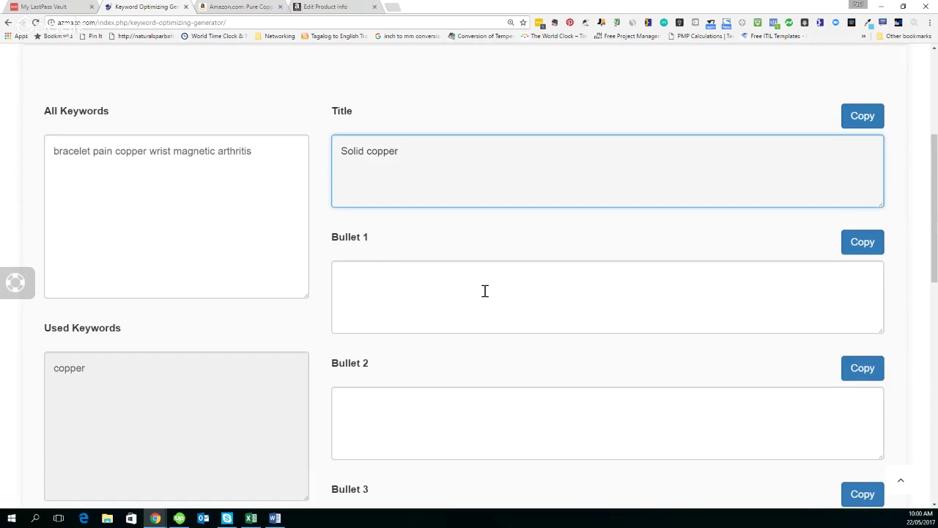
pyautogui.write('bracelet')
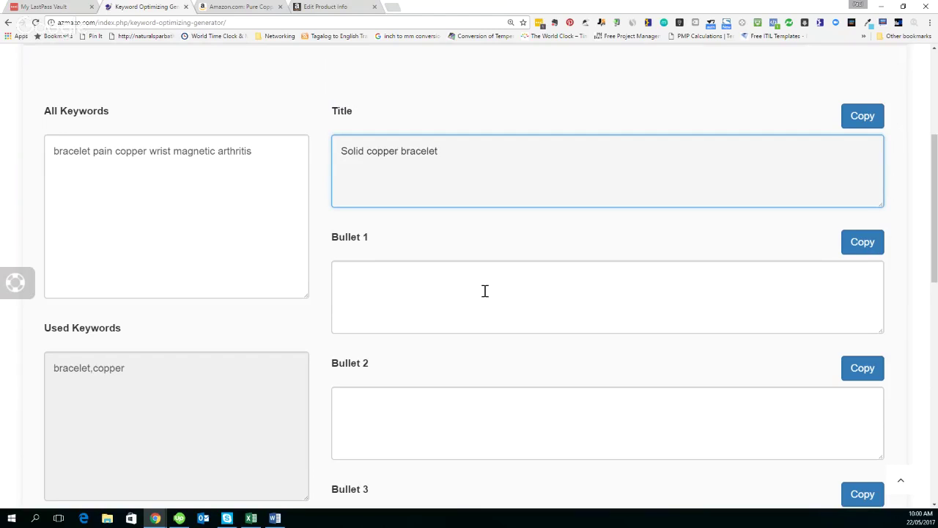
pyautogui.write(' 100% purity to help ')
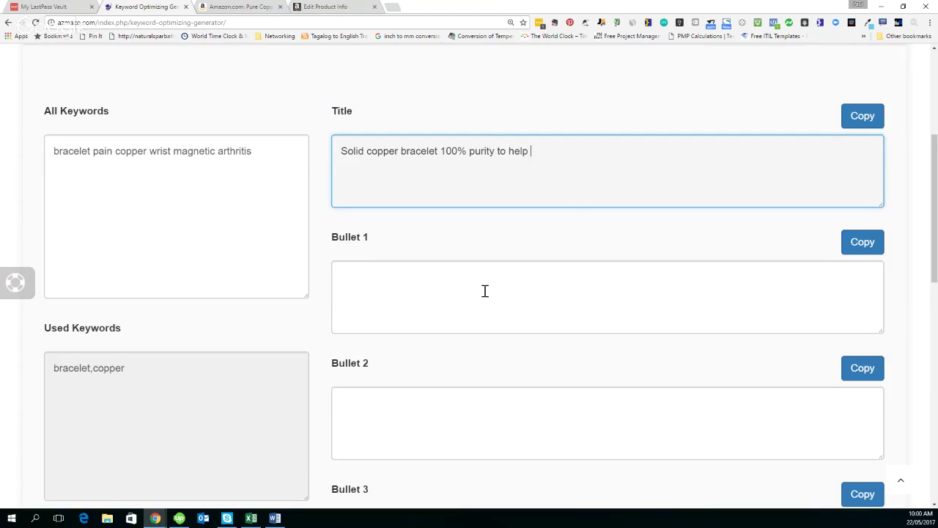
pyautogui.write('wrist pain and')
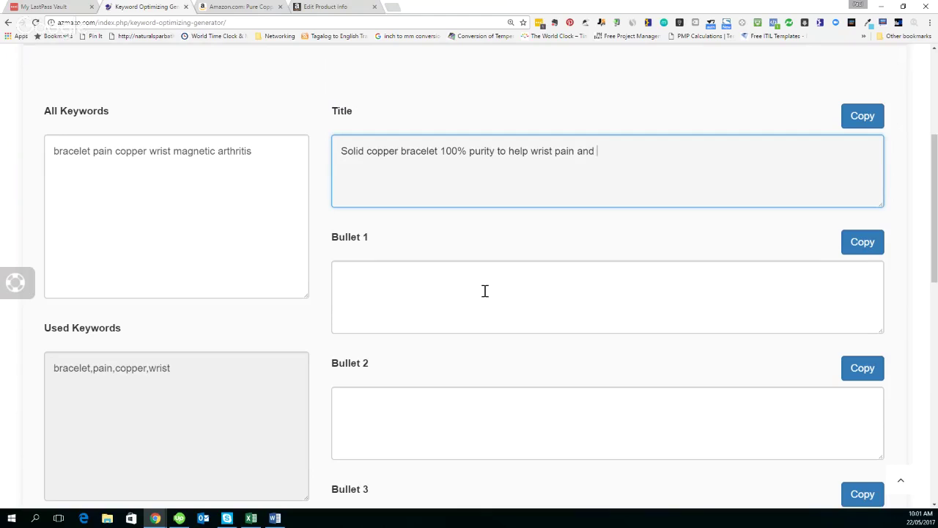
pyautogui.write('arthritis')
pyautogui.click(495, 240)
pyautogui.scroll(-4, 277, 347)
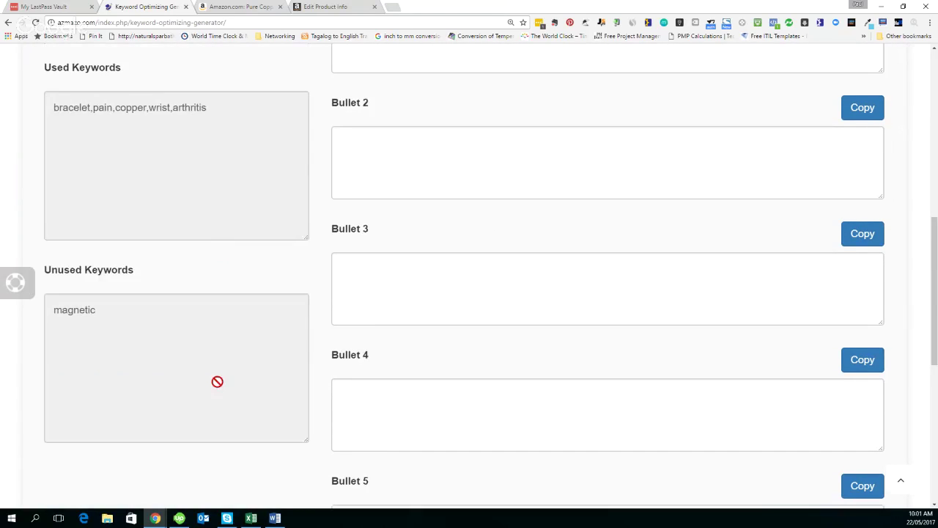
pyautogui.scroll(4, 84, 318)
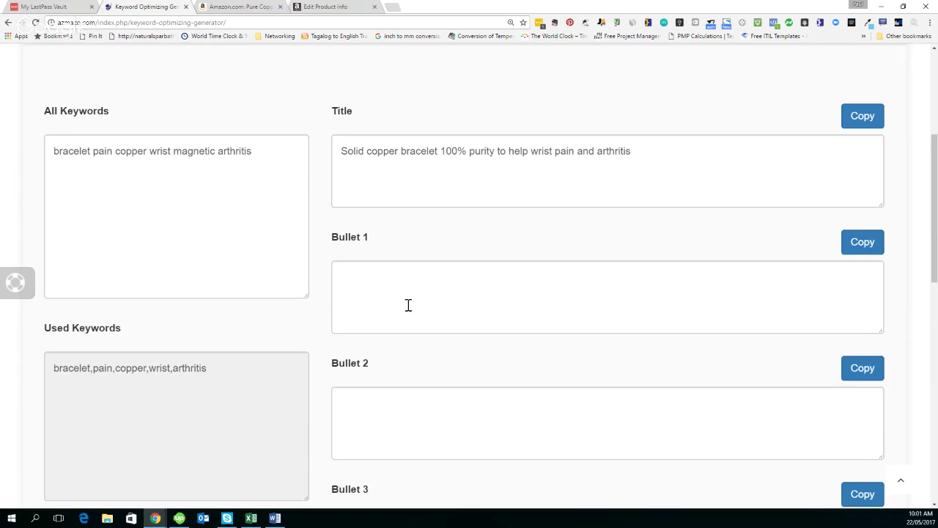
pyautogui.click(396, 285)
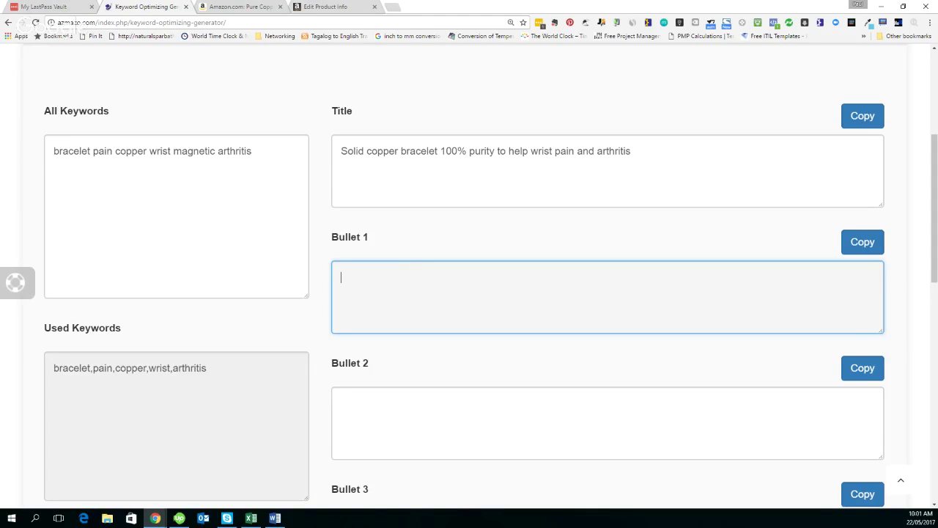
pyautogui.hotkey('alt', 'Tab')
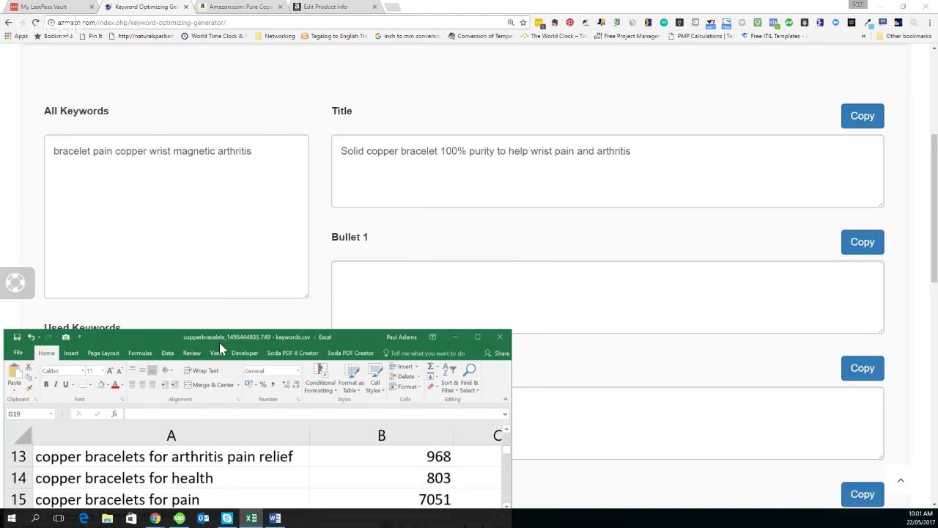
# Step: Maximise Excel, autofit column C, and centre the Searches Per Month and Score columns
pyautogui.doubleClick(220, 342)
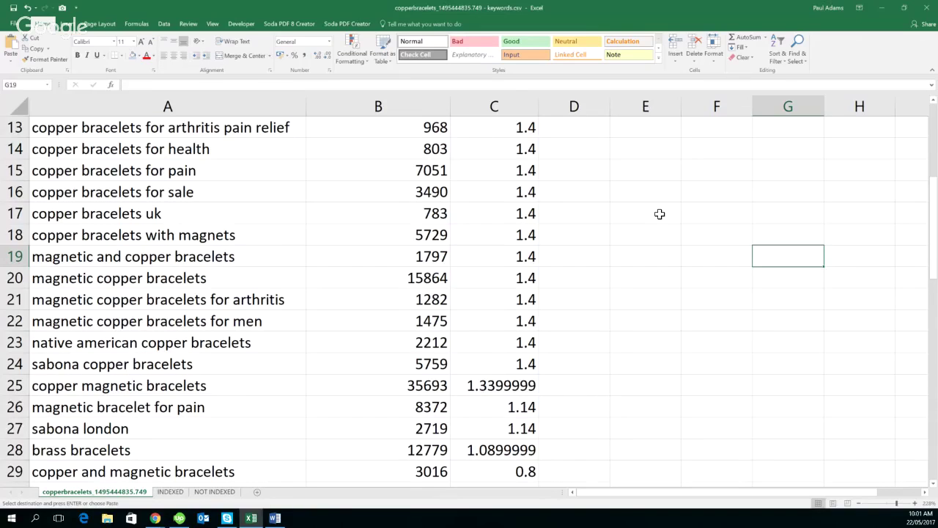
pyautogui.scroll(4, 660, 214)
pyautogui.doubleClick(538, 107)
pyautogui.moveTo(426, 102); pyautogui.dragTo(507, 107)
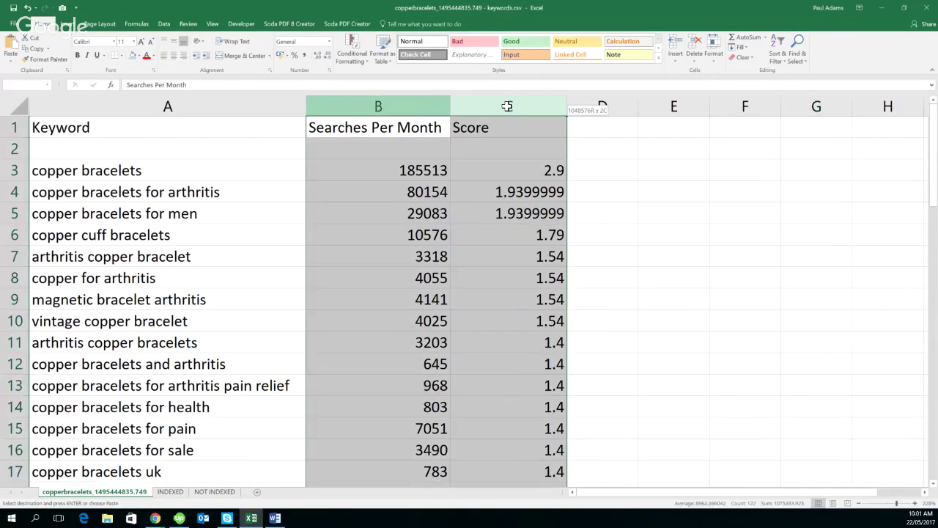
pyautogui.hotkey('alt', 'h')
pyautogui.press('a')
pyautogui.press('c')
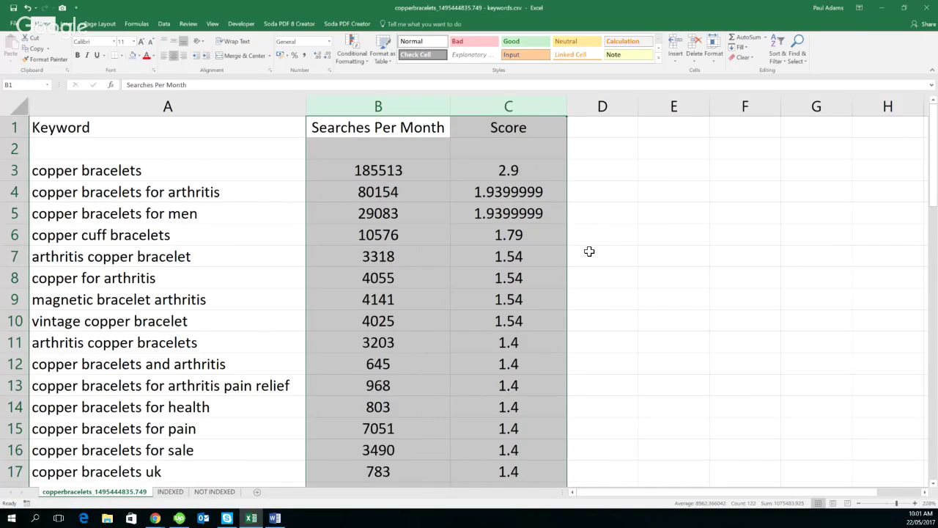
pyautogui.click(592, 235)
# Step: Review the keyword list and the INDEXED and NOT INDEXED sheets, then minimise Excel
pyautogui.scroll(-5, 594, 212)
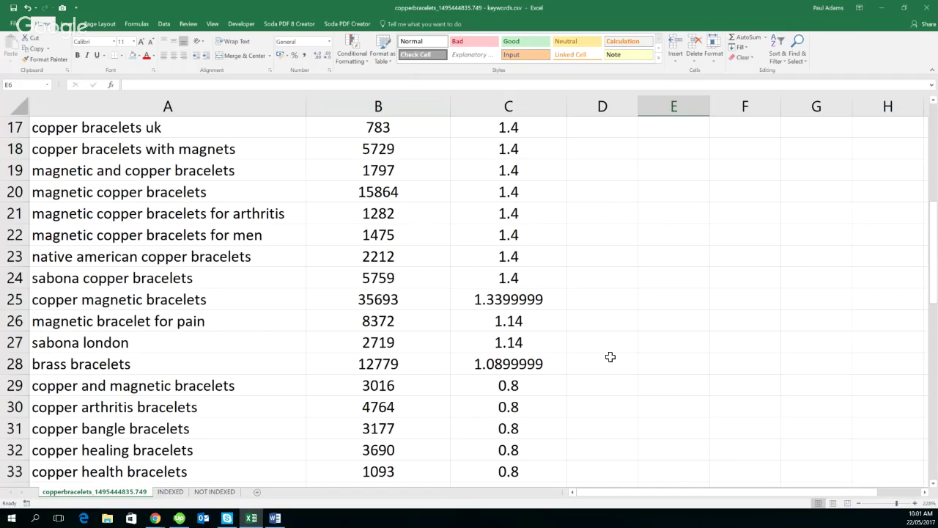
pyautogui.scroll(-1, 610, 357)
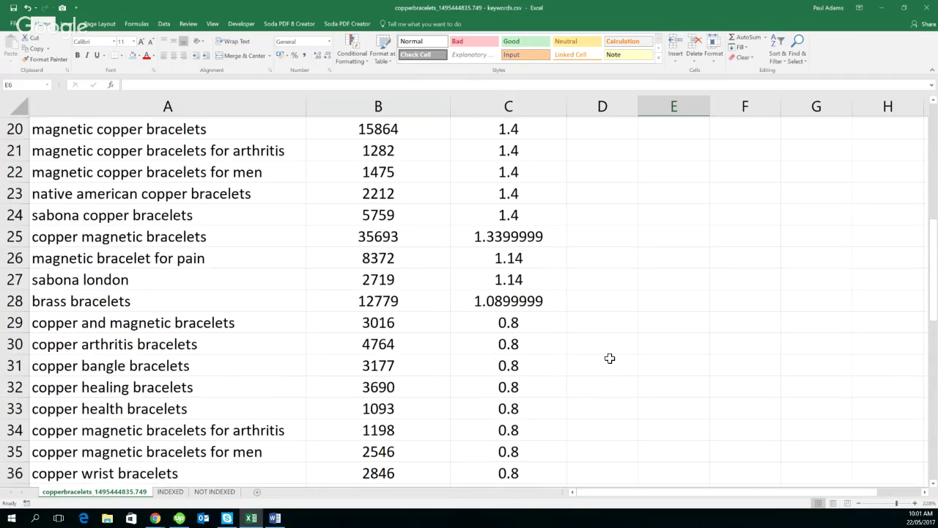
pyautogui.scroll(-1, 610, 358)
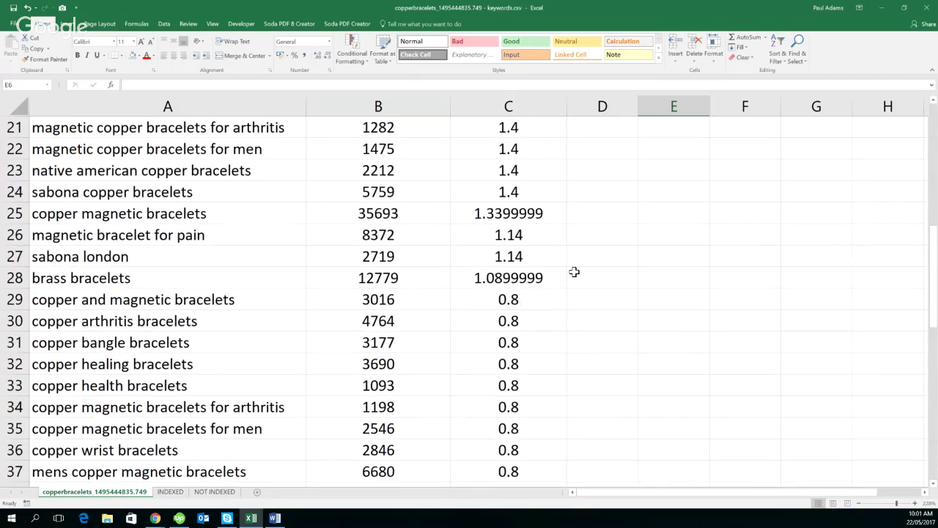
pyautogui.moveTo(147, 278); pyautogui.dragTo(187, 80)
pyautogui.click(695, 277)
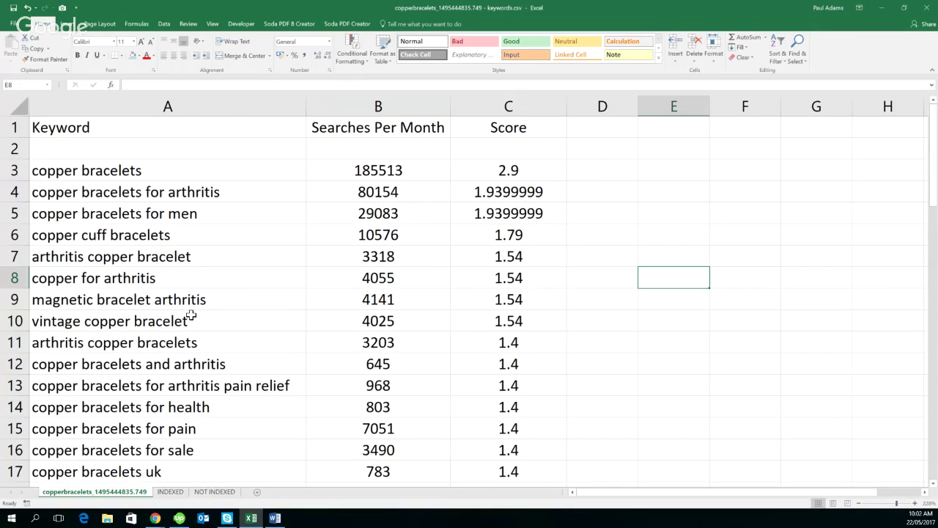
pyautogui.scroll(-4, 191, 316)
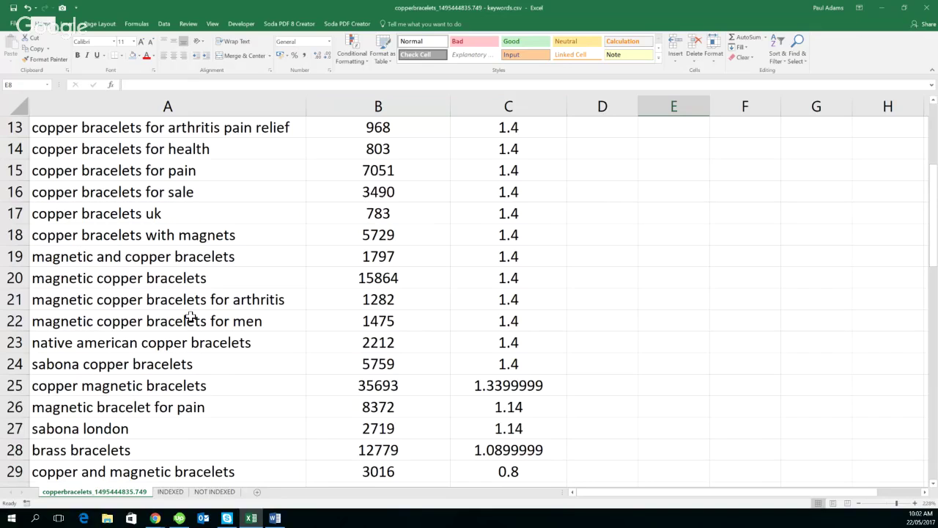
pyautogui.scroll(-4, 190, 317)
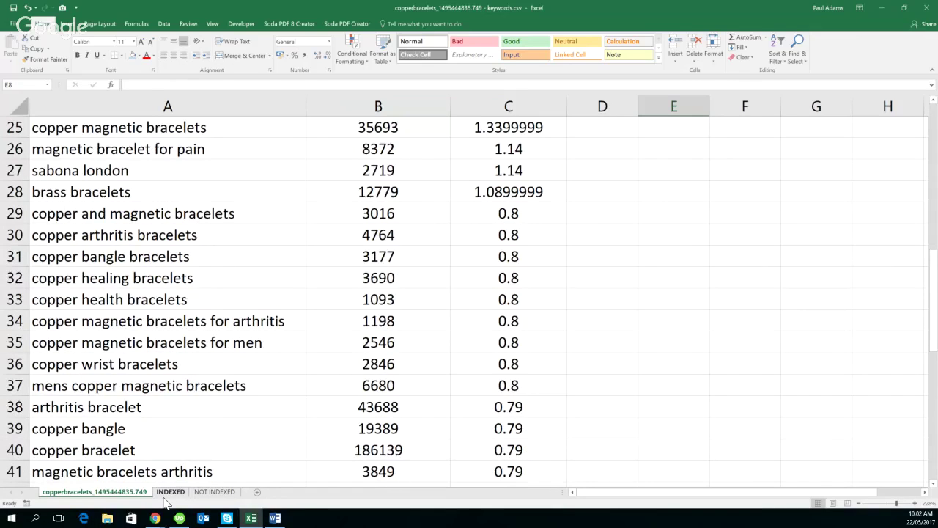
pyautogui.click(170, 492)
pyautogui.click(214, 492)
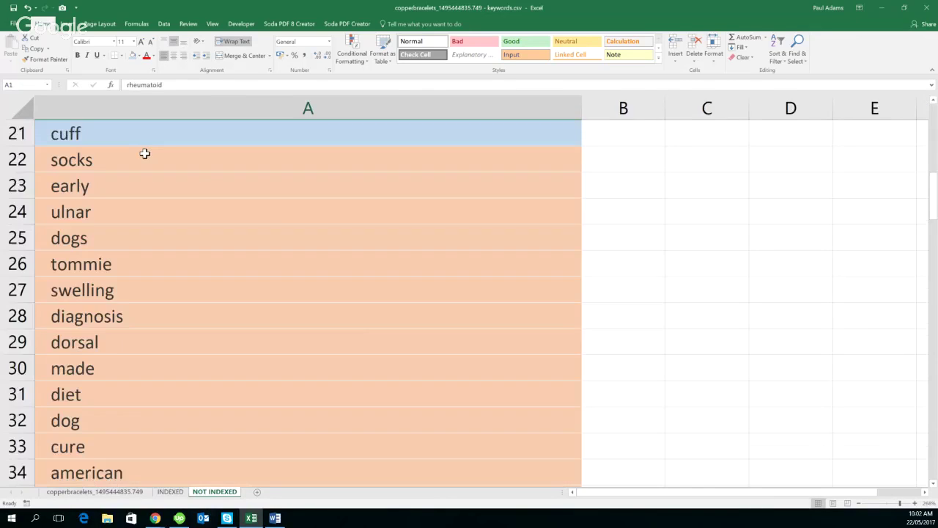
pyautogui.scroll(5, 613, 272)
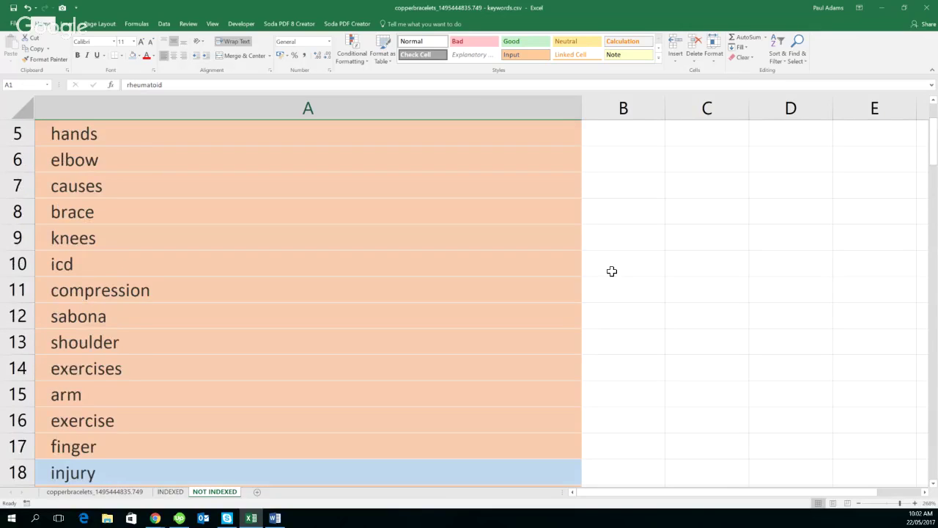
pyautogui.scroll(-3, 612, 271)
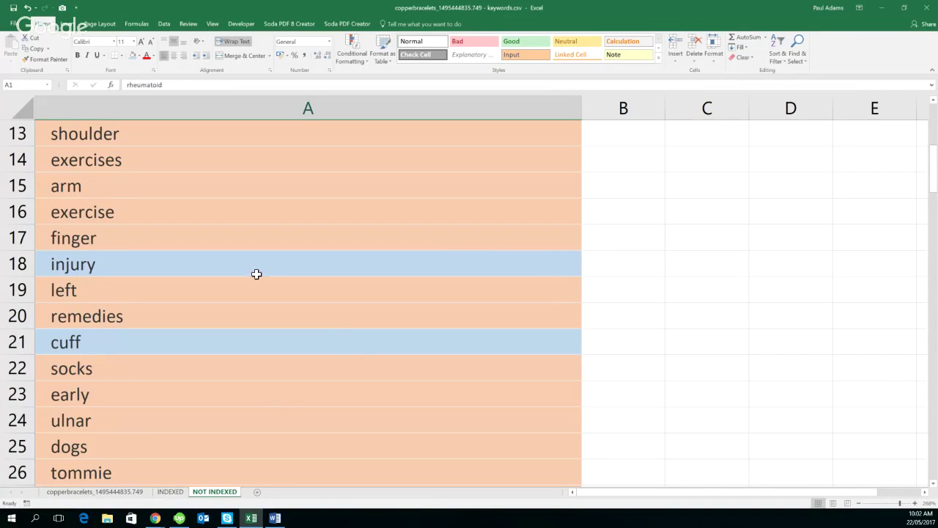
pyautogui.click(884, 8)
# Step: Copy the title text and paste it into Bullets 1 and 2
pyautogui.moveTo(654, 157); pyautogui.dragTo(343, 151)
pyautogui.hotkey('ctrl', 'c')
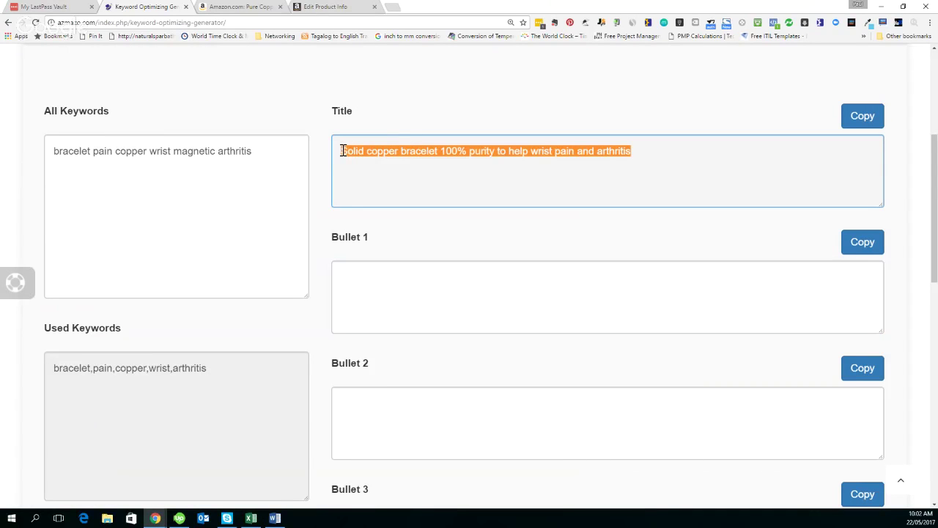
pyautogui.click(414, 279)
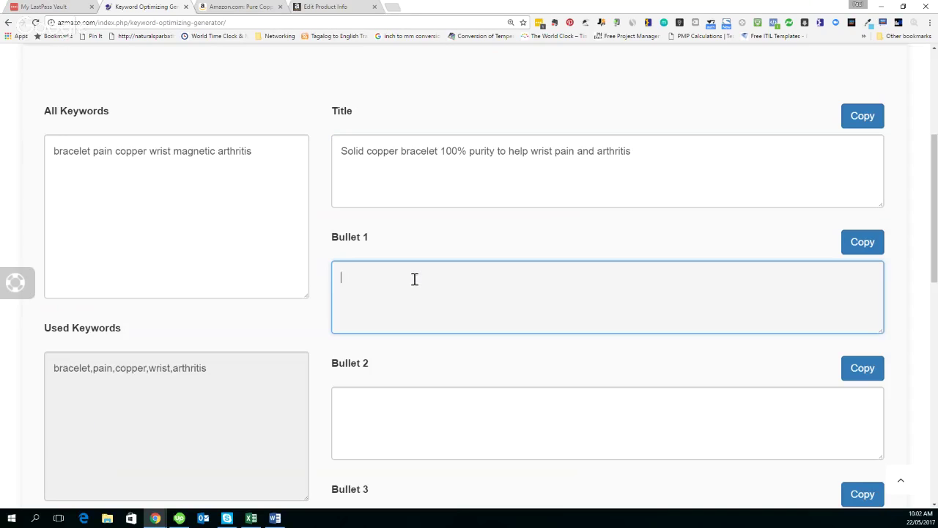
pyautogui.hotkey('ctrl', 'v')
pyautogui.scroll(-2, 417, 291)
pyautogui.click(412, 285)
pyautogui.hotkey('ctrl', 'v')
# Step: Paste the same copper bracelet sentence into Bullets 3, 4 and 5, then switch to Excel
pyautogui.scroll(-1, 422, 327)
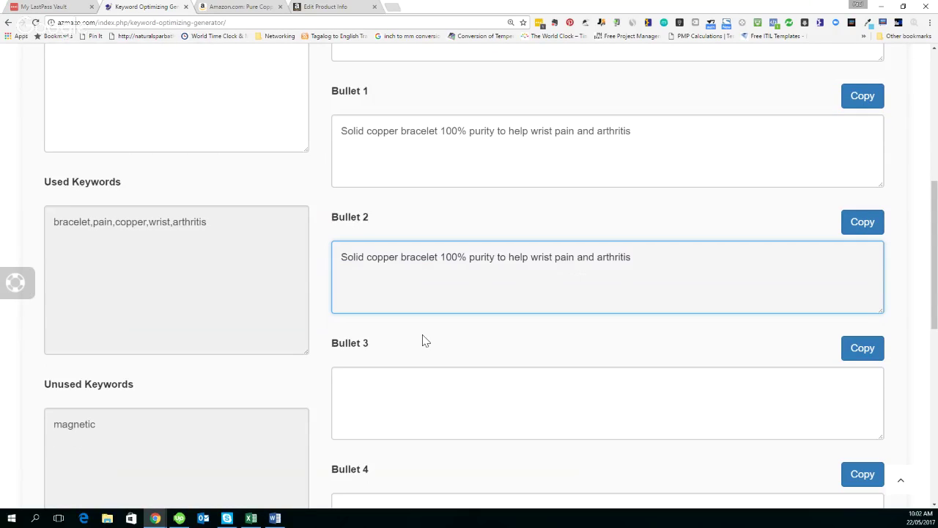
pyautogui.scroll(-2, 423, 341)
pyautogui.click(406, 281)
pyautogui.hotkey('ctrl', 'v')
pyautogui.scroll(-2, 406, 286)
pyautogui.click(409, 280)
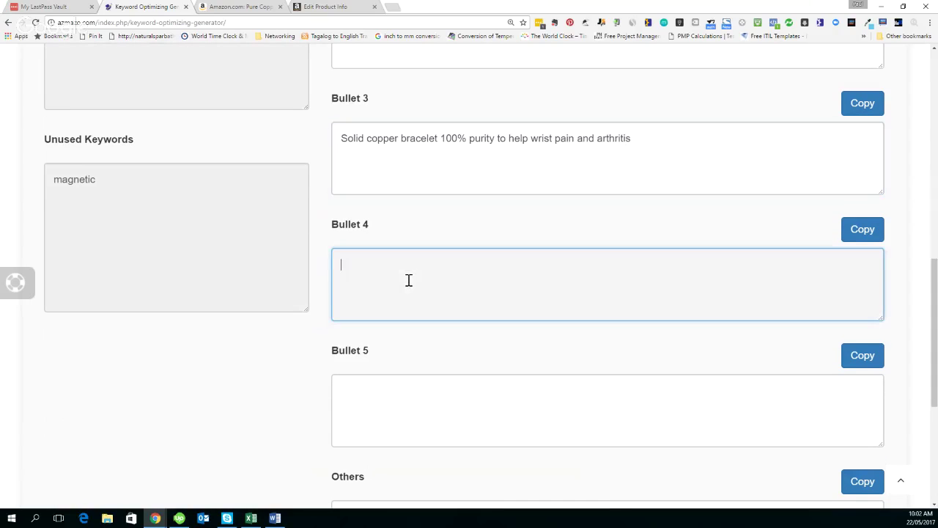
pyautogui.hotkey('ctrl', 'v')
pyautogui.click(417, 398)
pyautogui.hotkey('ctrl', 'v')
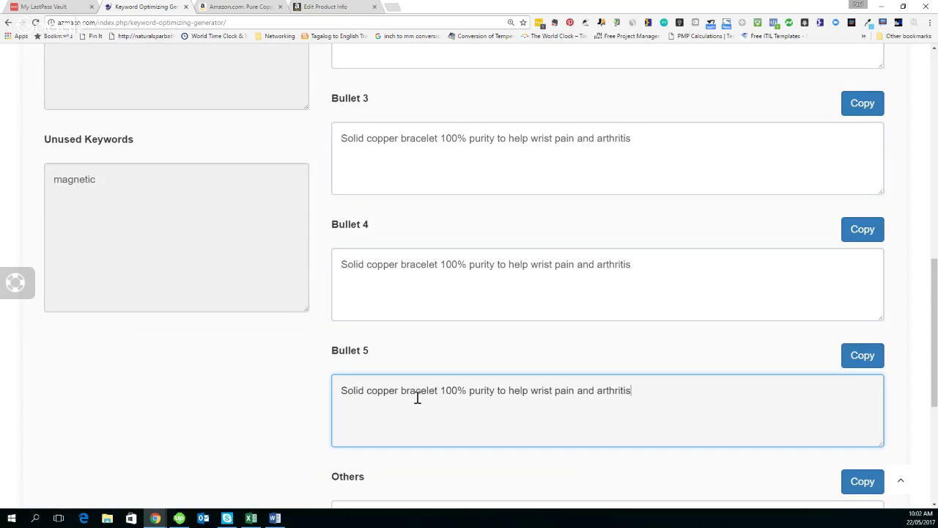
pyautogui.scroll(-3, 418, 398)
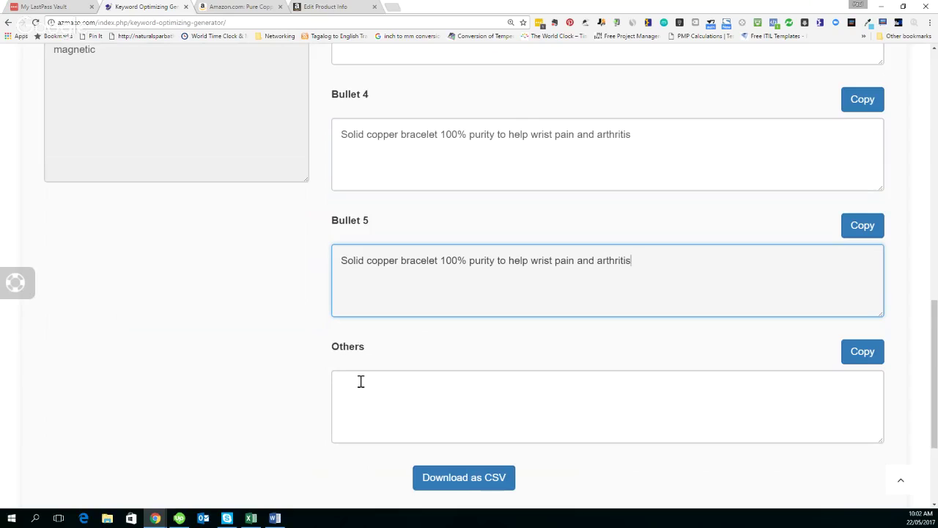
pyautogui.click(249, 519)
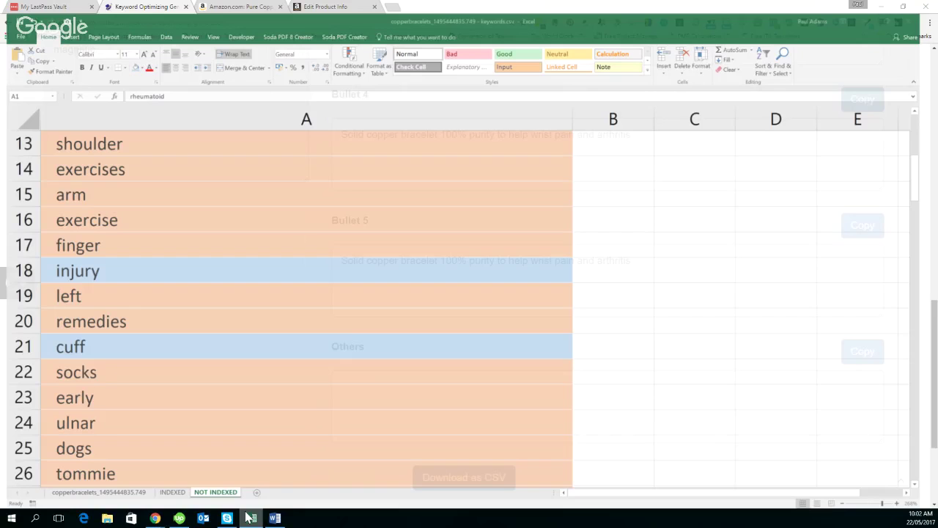
# Step: Copy the five keywords in A3:A7 on the copperbracelets sheet
pyautogui.click(110, 493)
pyautogui.tripleClick(180, 84)
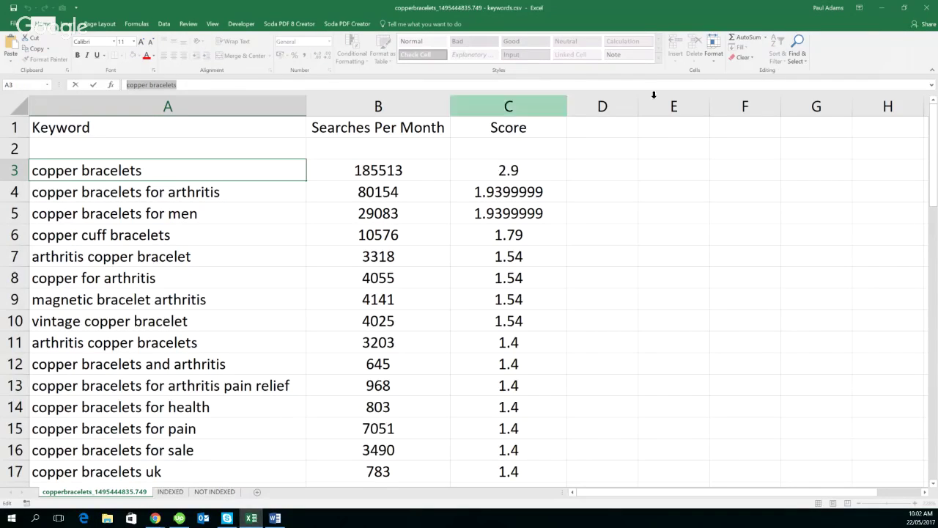
pyautogui.click(164, 174)
pyautogui.moveTo(174, 255); pyautogui.dragTo(168, 169)
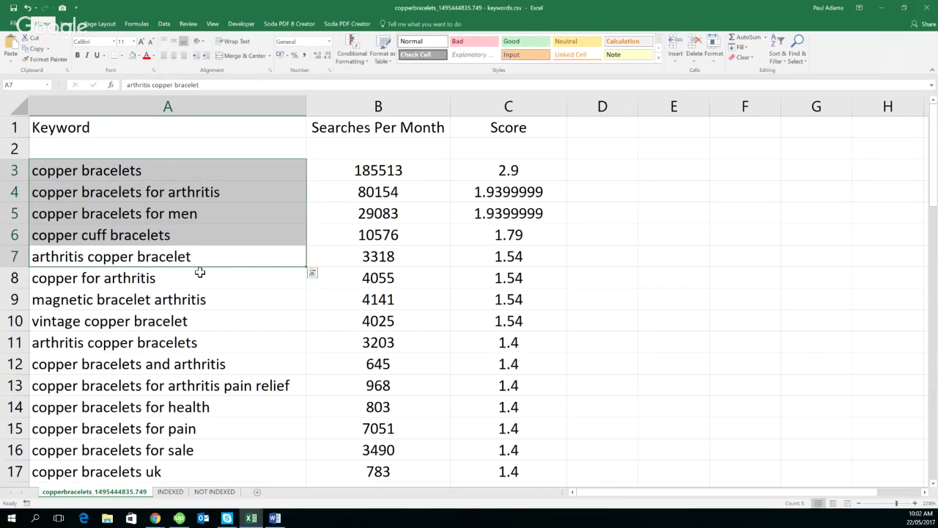
pyautogui.hotkey('ctrl', 'c')
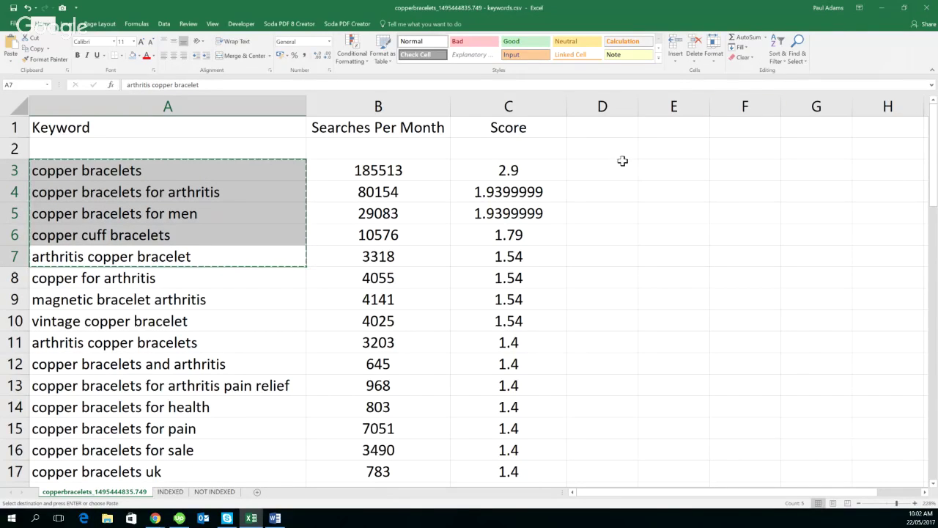
# Step: Paste the five keywords into the Others box, removing the trailing blank line
pyautogui.click(884, 7)
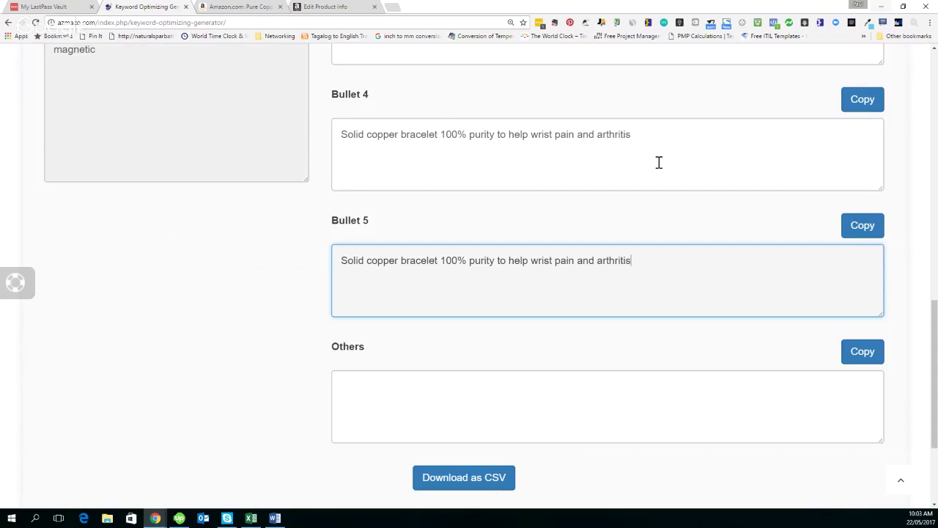
pyautogui.click(352, 403)
pyautogui.hotkey('ctrl', 'v')
pyautogui.press('BackSpace')
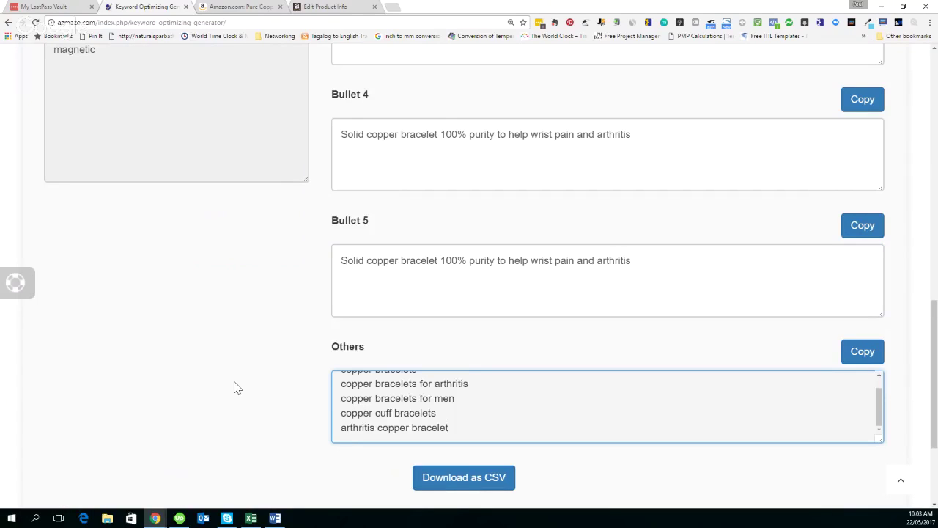
pyautogui.click(326, 7)
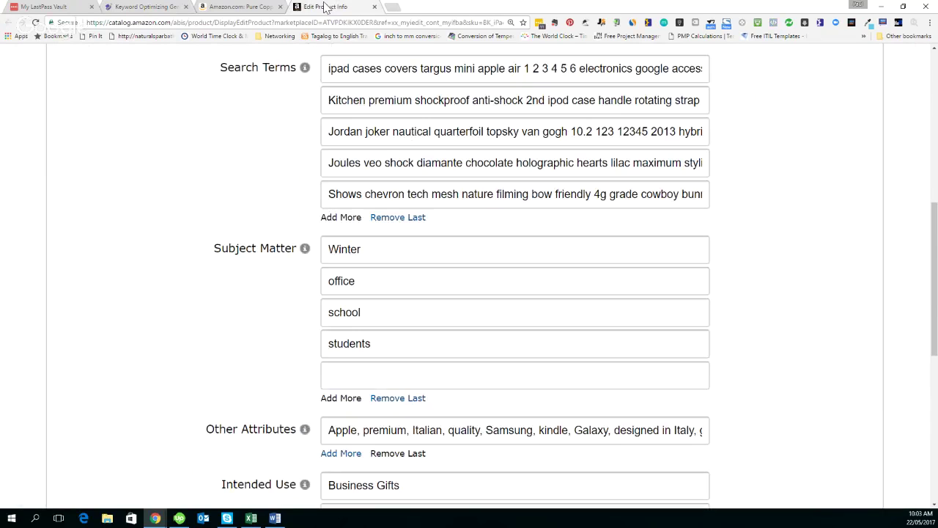
pyautogui.moveTo(263, 247)
pyautogui.click(149, 7)
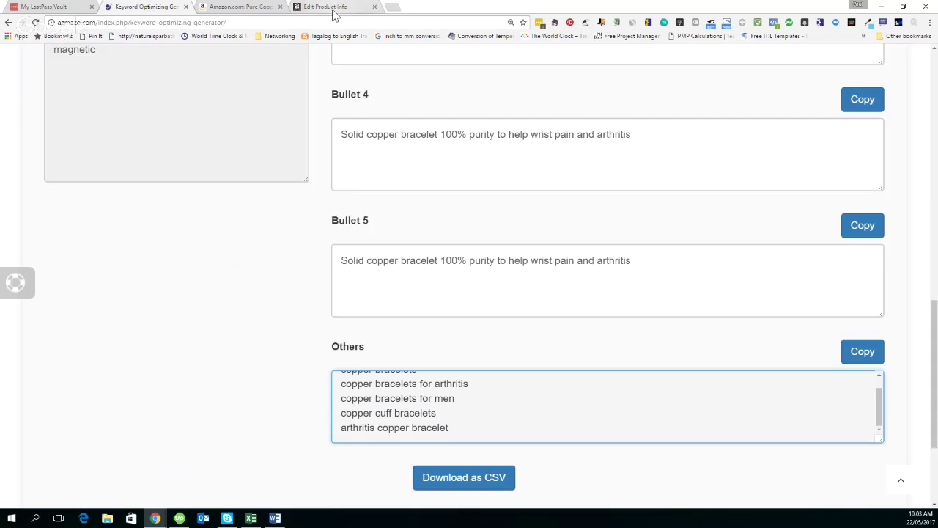
pyautogui.scroll(3, 448, 341)
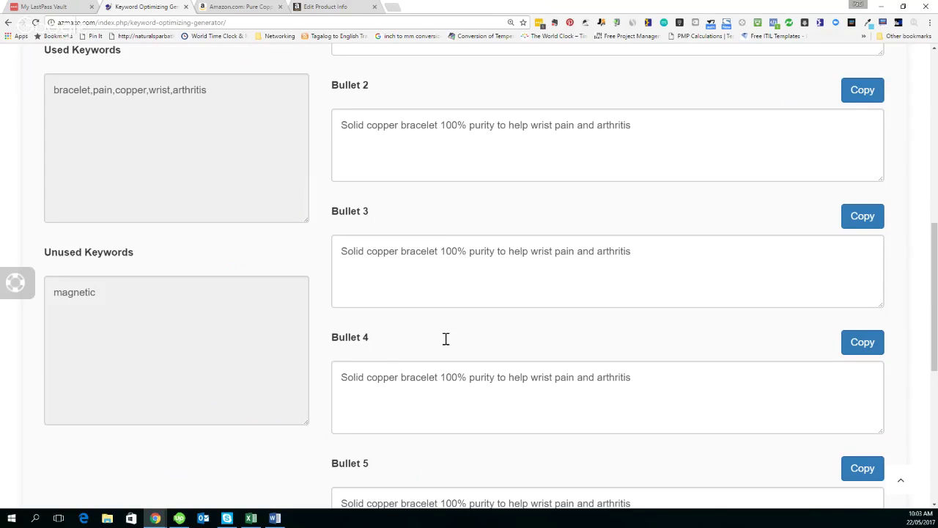
pyautogui.scroll(5, 445, 339)
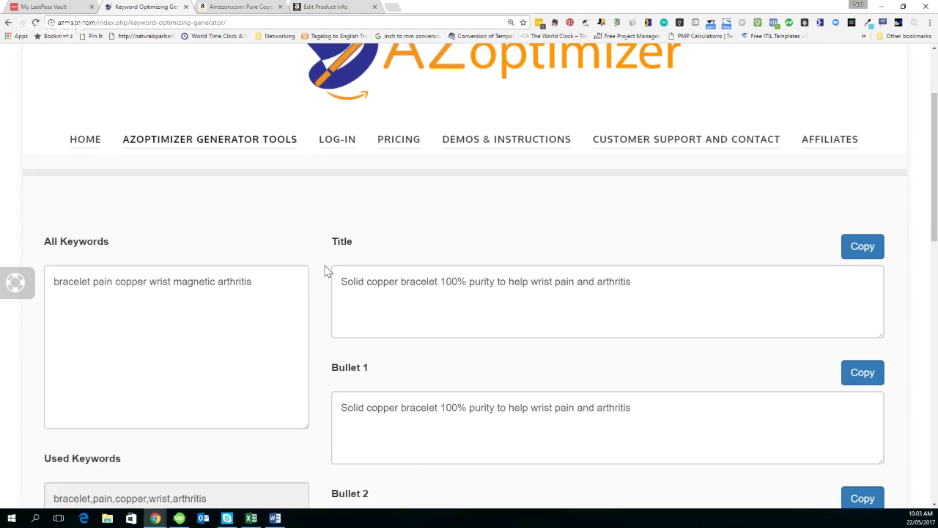
pyautogui.scroll(-2, 328, 275)
pyautogui.click(863, 116)
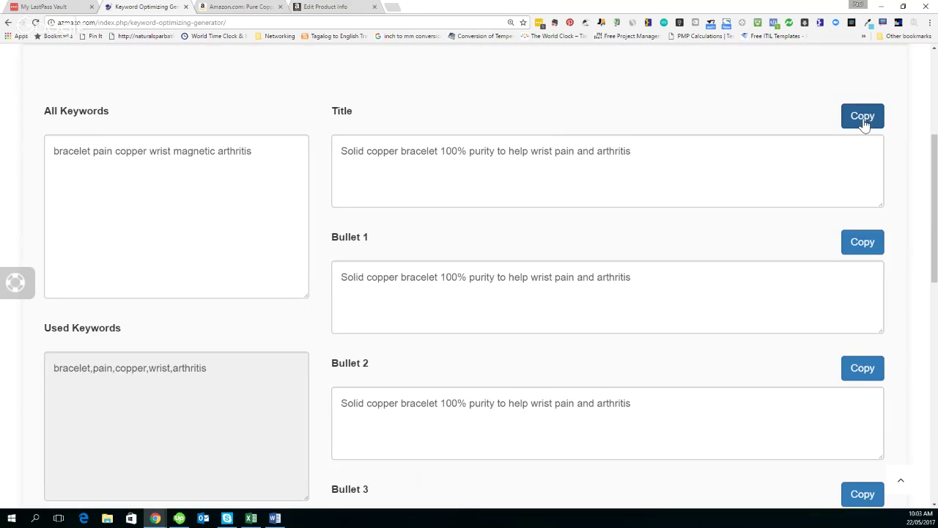
pyautogui.click(336, 9)
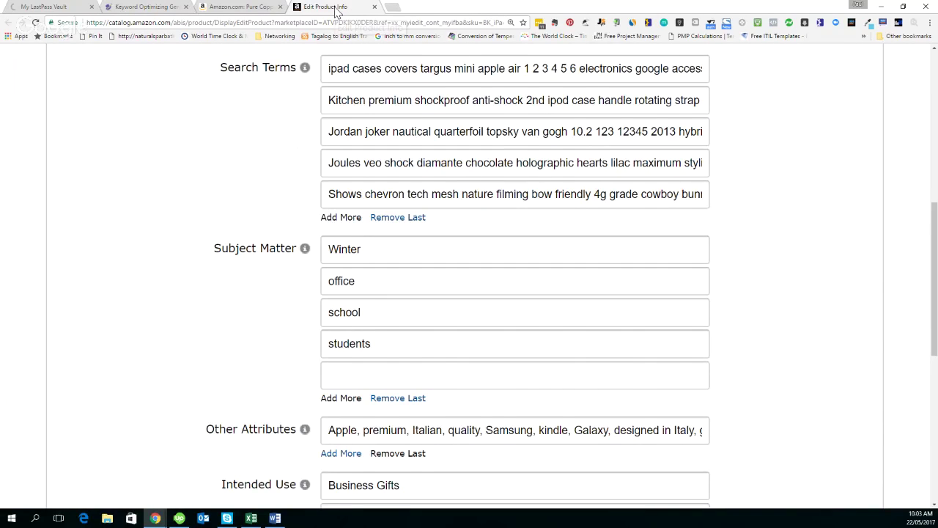
pyautogui.scroll(4, 92, 214)
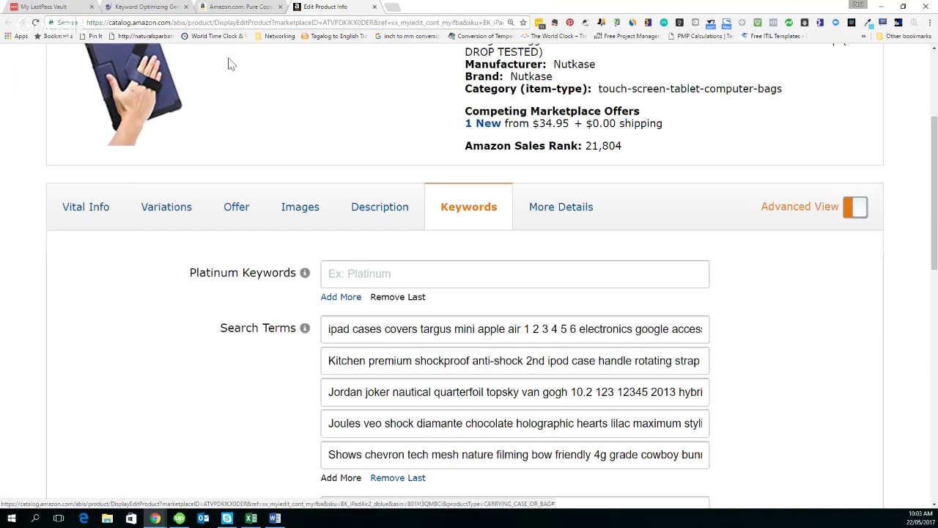
pyautogui.click(147, 7)
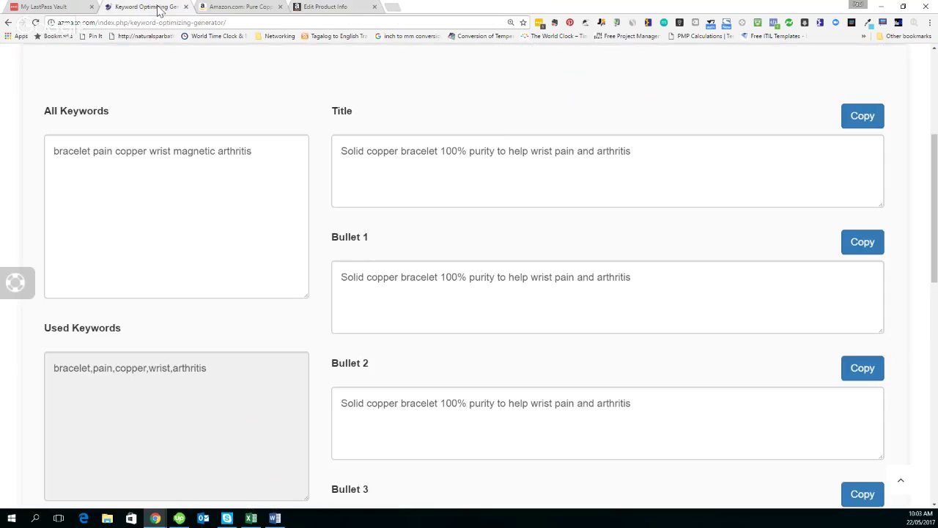
pyautogui.scroll(-1, 321, 249)
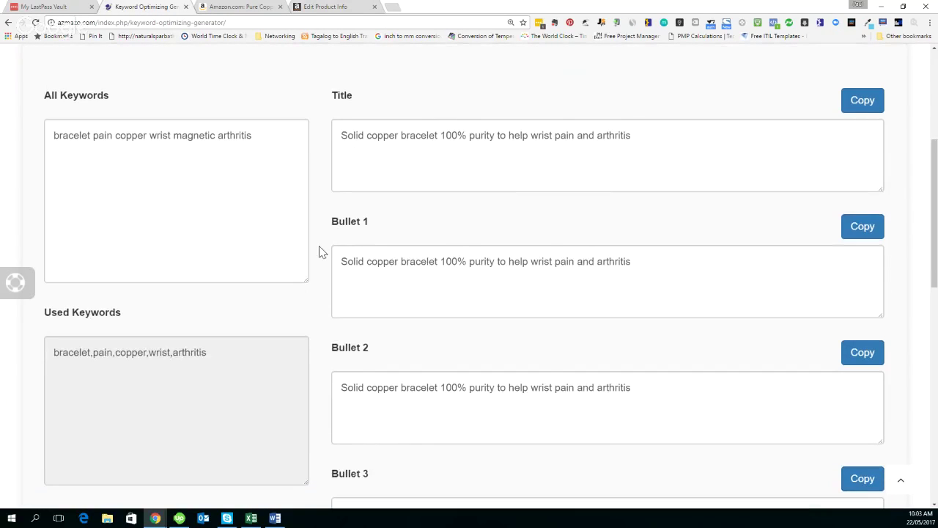
# Step: Append 'with magnetic properties' to the end of Bullet 1
pyautogui.scroll(-3, 320, 252)
pyautogui.scroll(2, 319, 252)
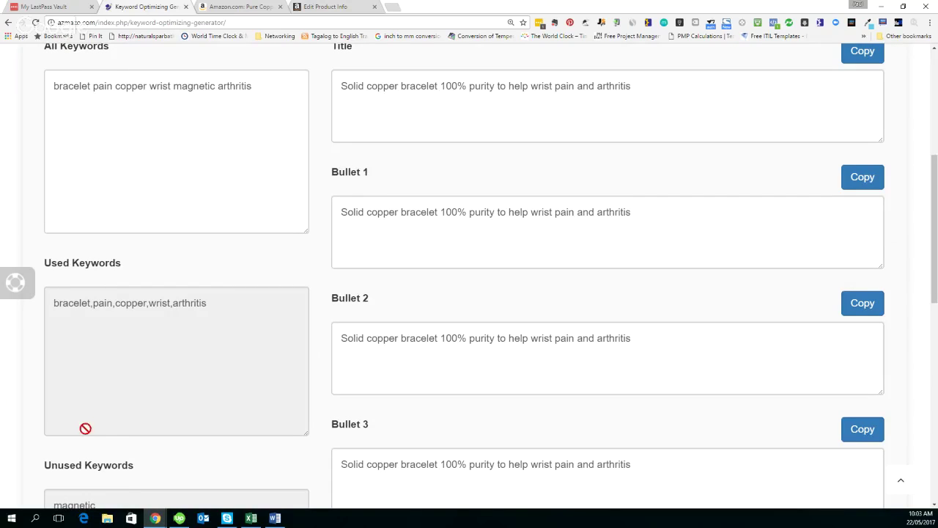
pyautogui.scroll(-2, 110, 442)
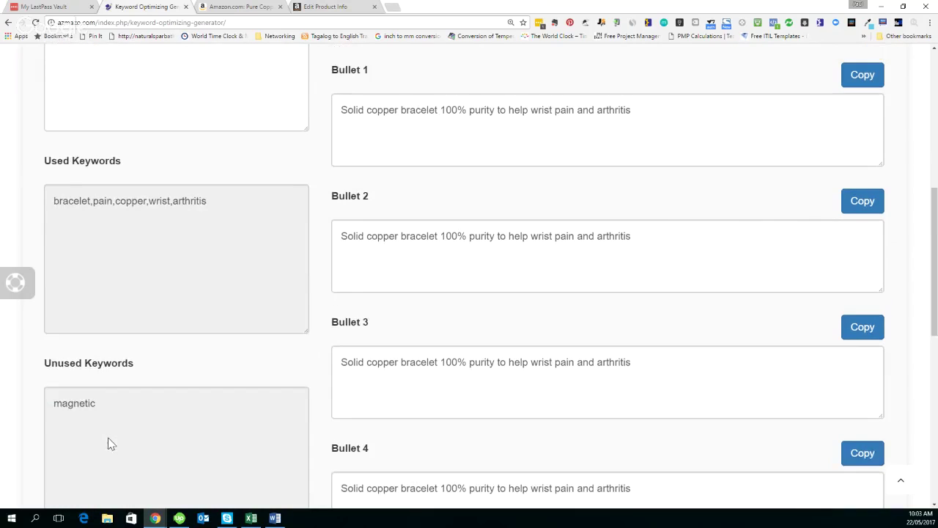
pyautogui.scroll(1, 649, 250)
pyautogui.click(648, 146)
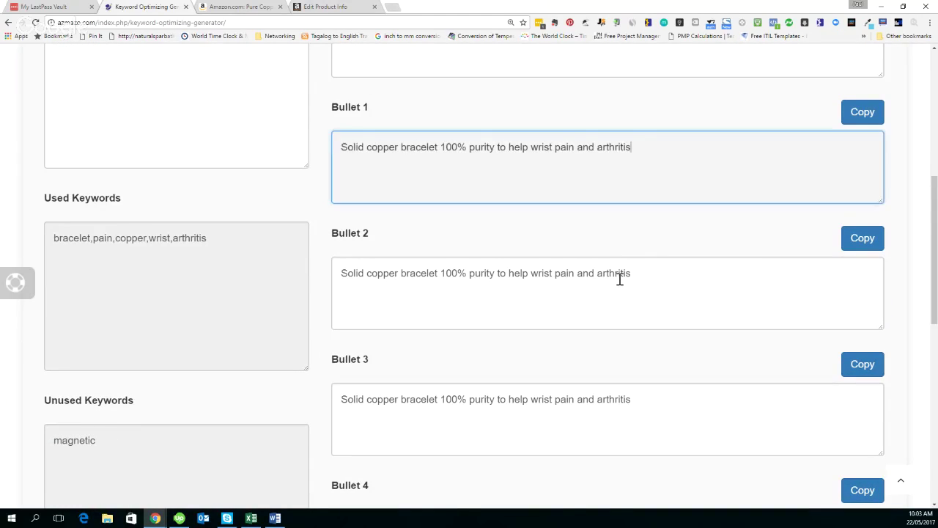
pyautogui.write('with magnetic properties')
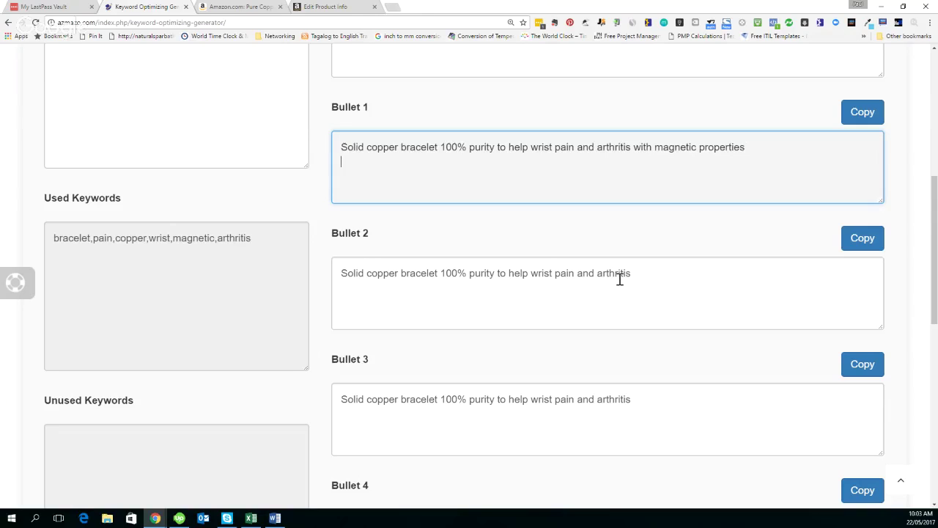
pyautogui.scroll(-2, 173, 348)
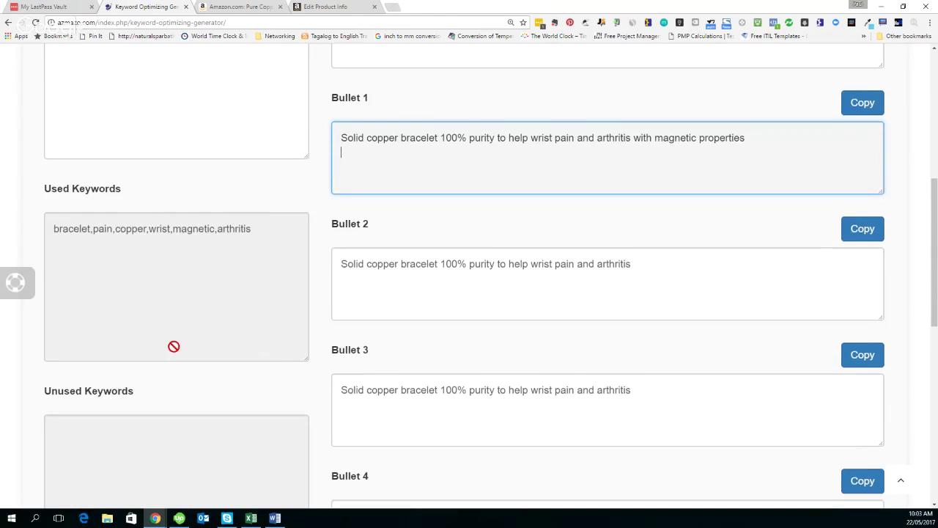
pyautogui.scroll(4, 174, 356)
pyautogui.press('Return')
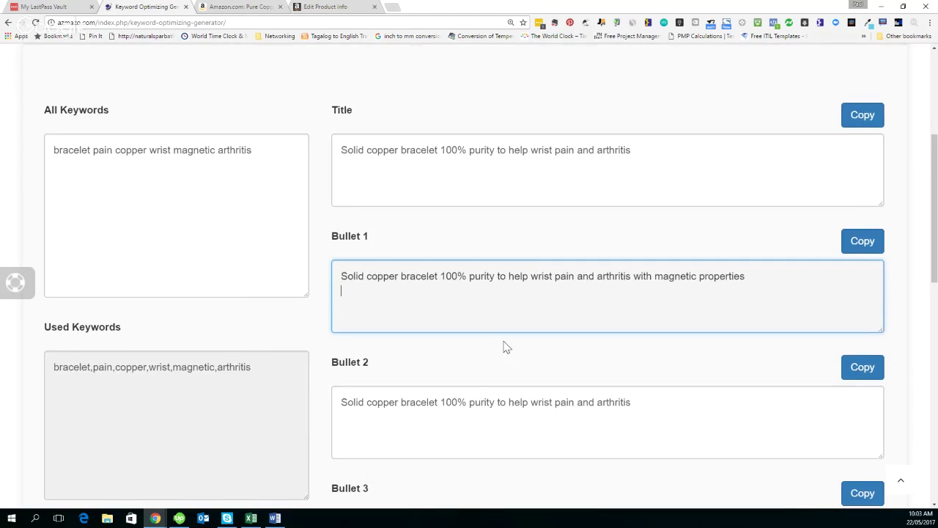
# Step: Scroll through the generator to confirm the Unused Keywords list is empty
pyautogui.scroll(-2, 504, 347)
pyautogui.scroll(-3, 504, 354)
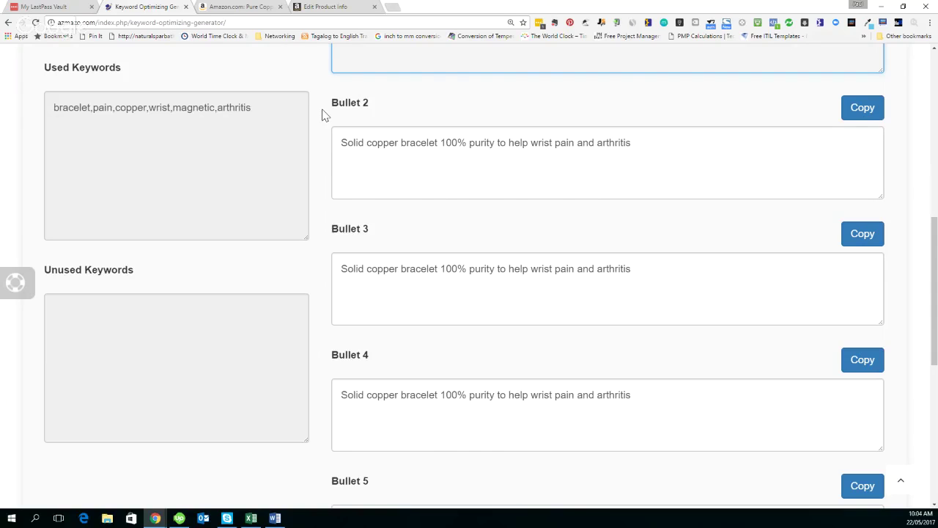
pyautogui.scroll(1, 322, 115)
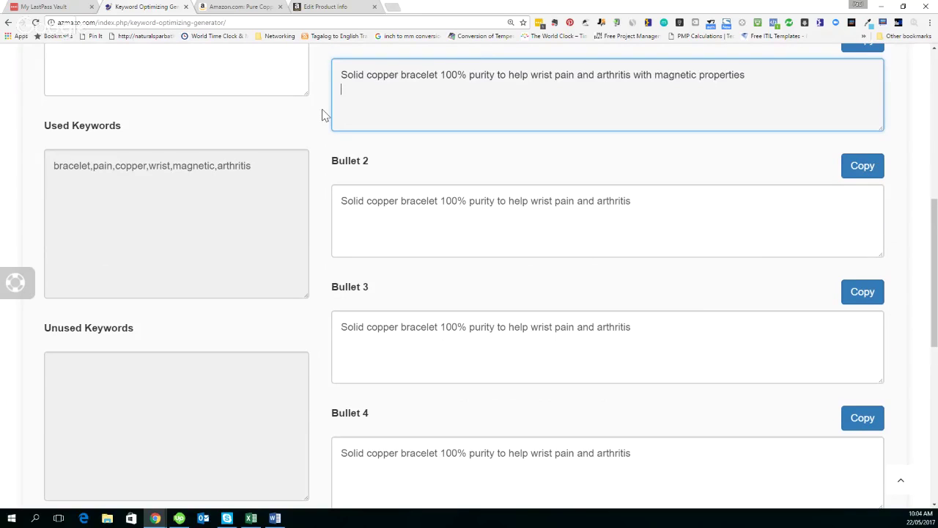
pyautogui.scroll(4, 323, 115)
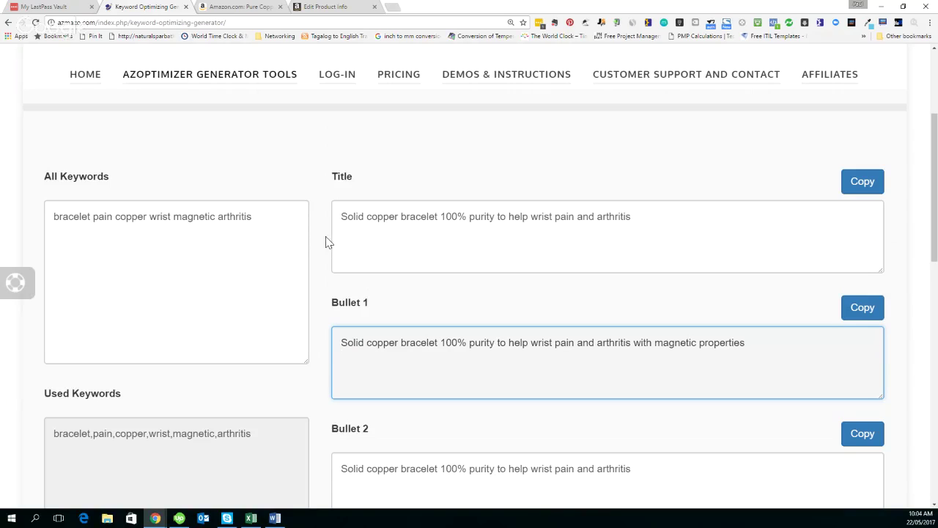
pyautogui.scroll(-1, 328, 243)
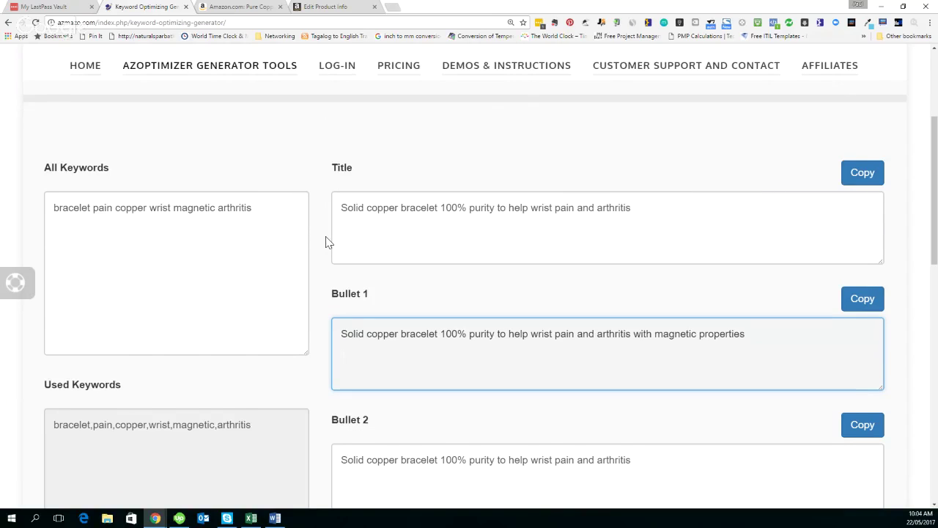
pyautogui.scroll(-3, 328, 243)
pyautogui.scroll(-1, 328, 243)
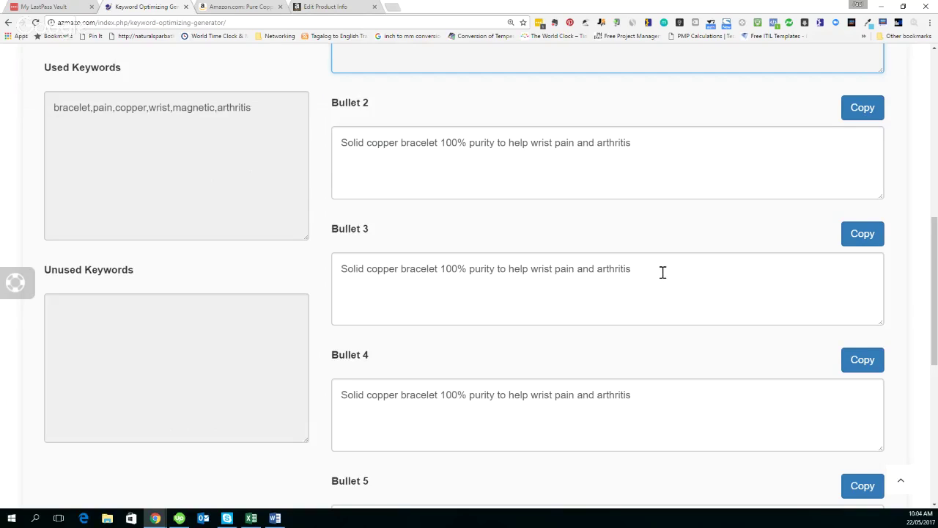
# Step: Review the generated title, bullets and Others keywords, then bring up the Generator Tools dropdown
pyautogui.scroll(-4, 663, 272)
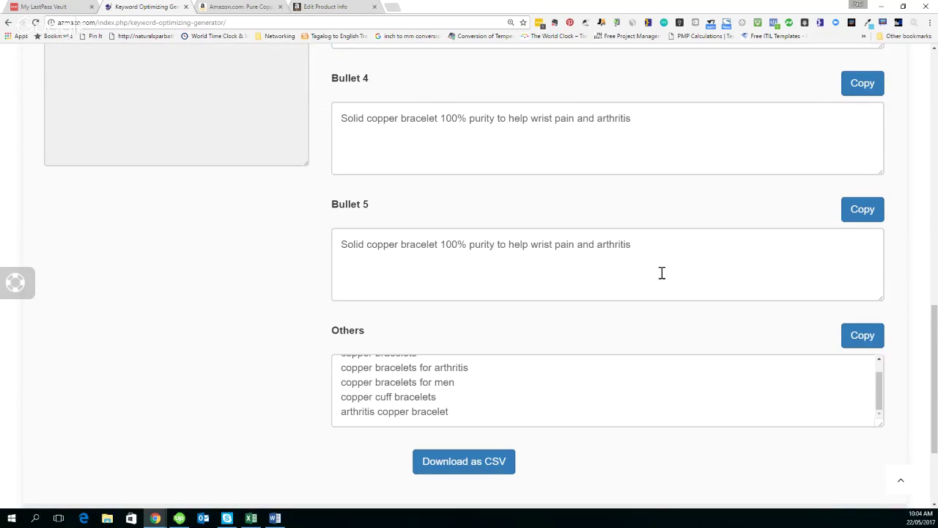
pyautogui.scroll(-2, 352, 366)
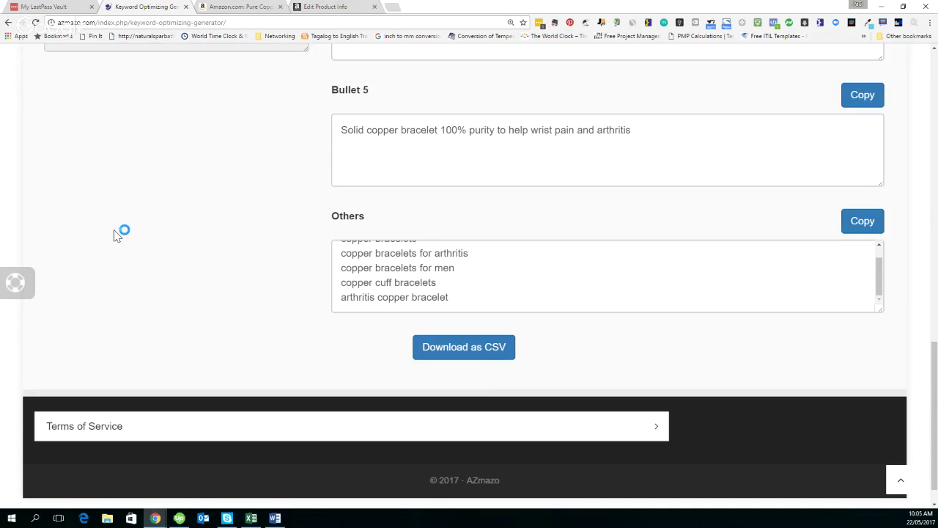
pyautogui.scroll(2, 113, 235)
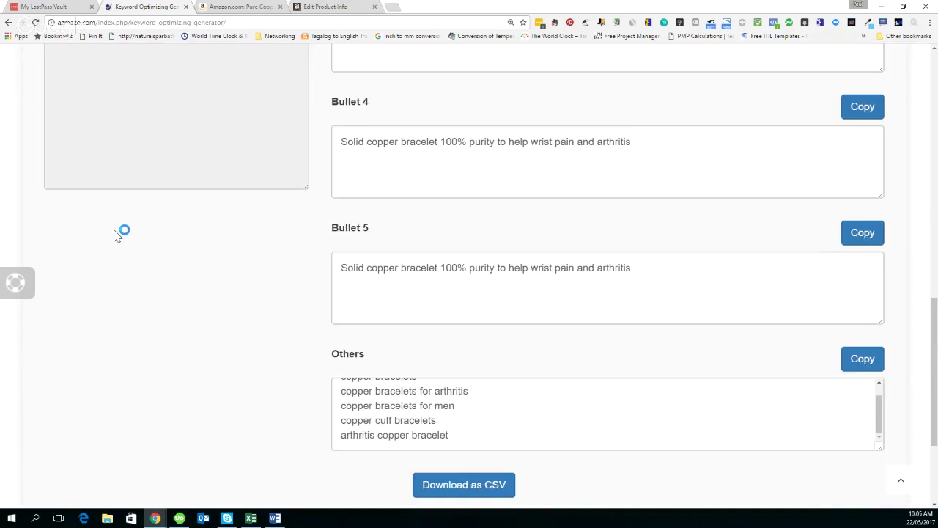
pyautogui.scroll(8, 114, 235)
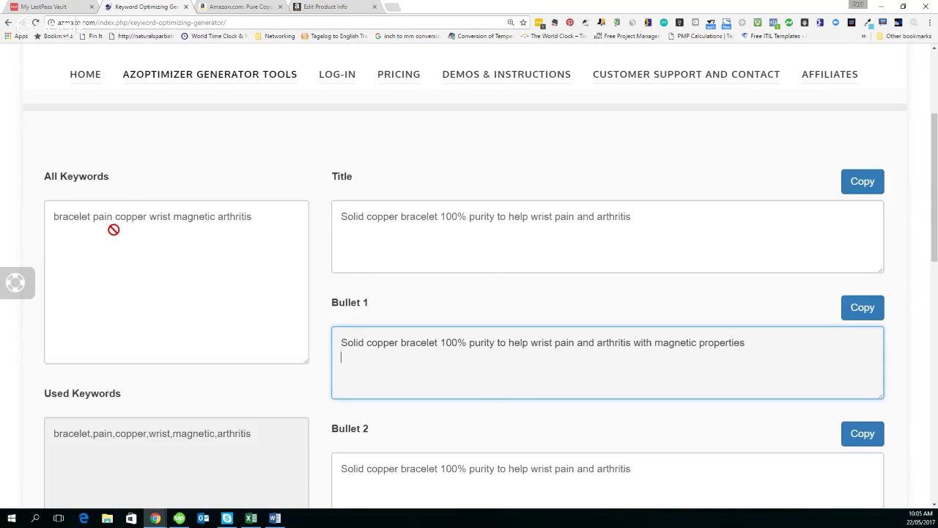
pyautogui.scroll(1, 113, 230)
pyautogui.moveTo(220, 152)
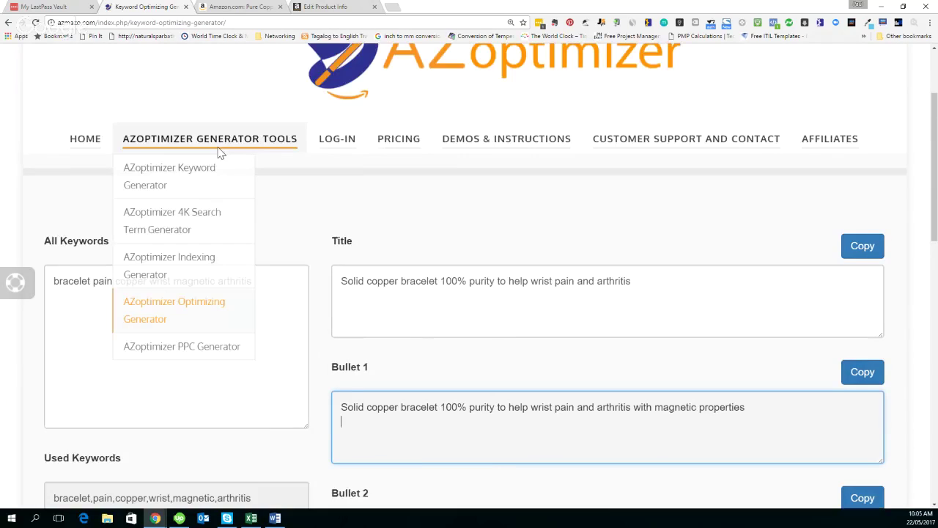
# Step: Switch to the PPC Generator page and read its instructions and empty Indexed Keywords box
pyautogui.click(160, 350)
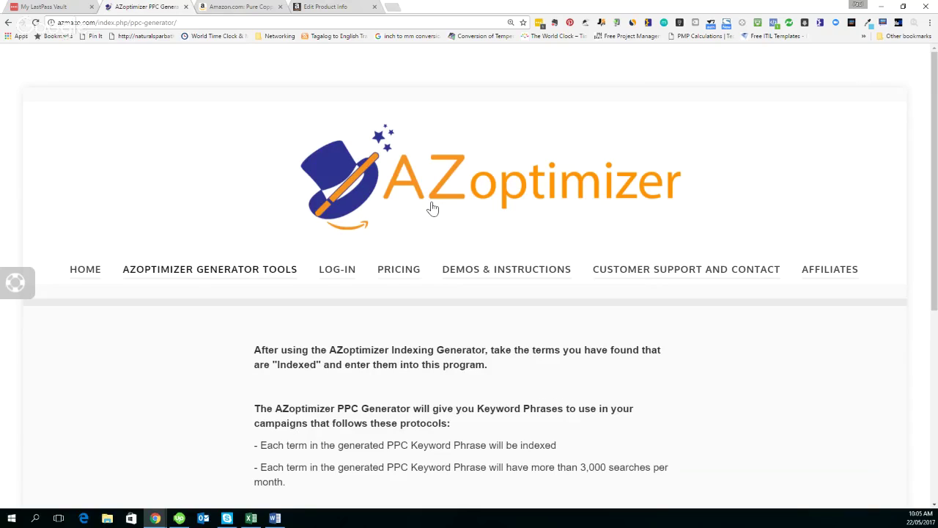
pyautogui.moveTo(218, 266)
pyautogui.scroll(-1, 179, 293)
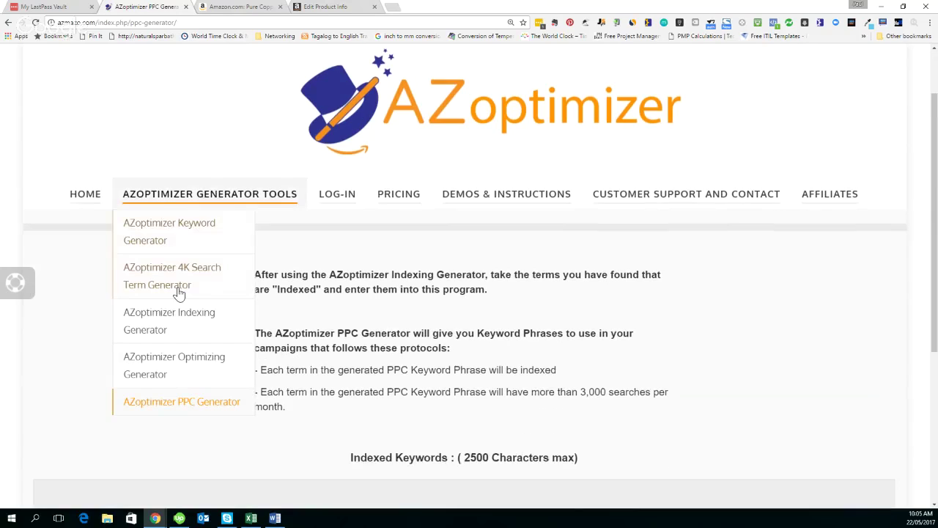
pyautogui.scroll(-4, 179, 293)
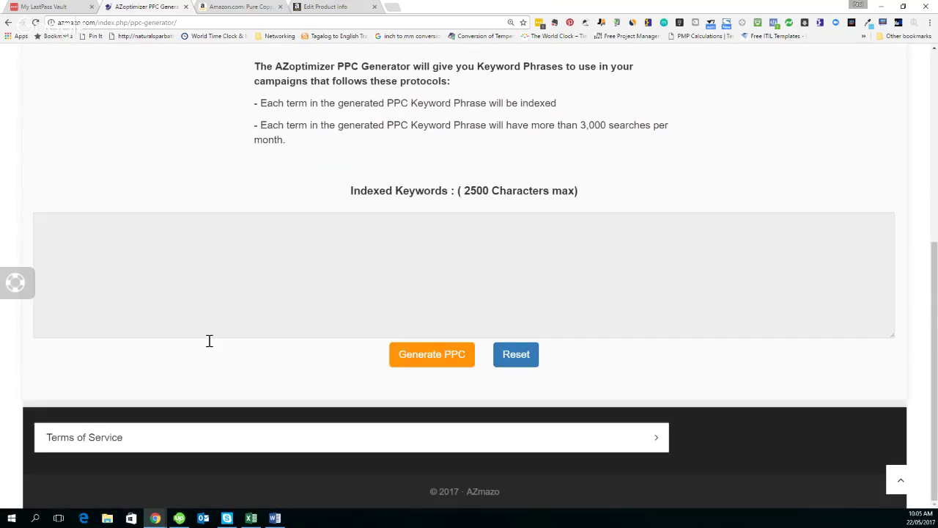
pyautogui.scroll(2, 170, 304)
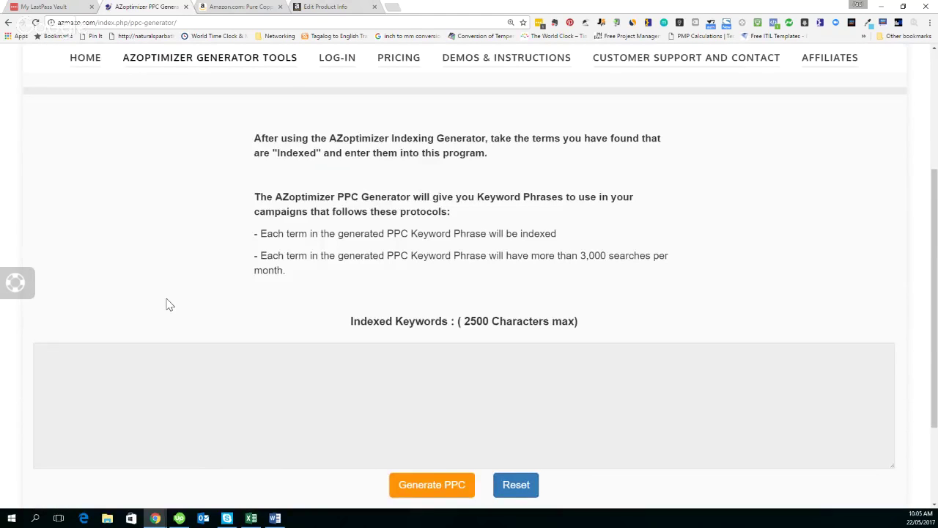
pyautogui.scroll(3, 169, 305)
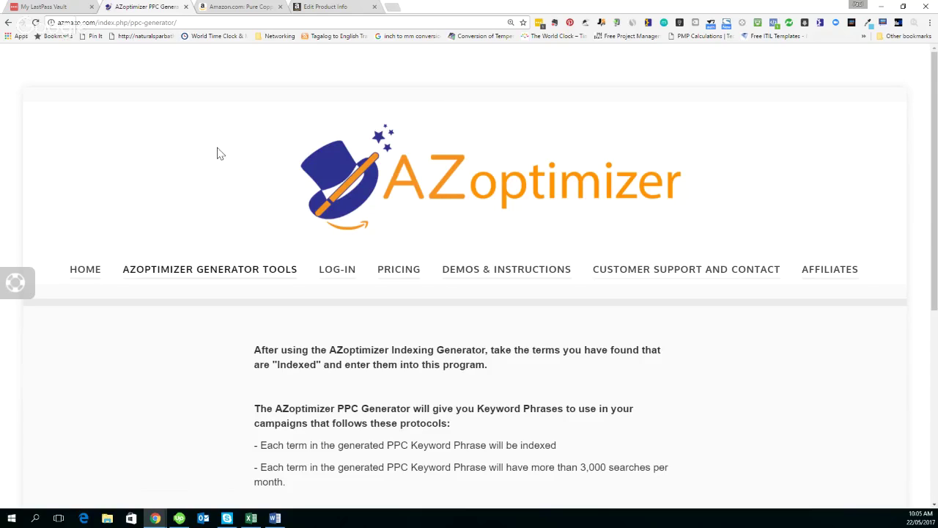
pyautogui.scroll(-1, 206, 160)
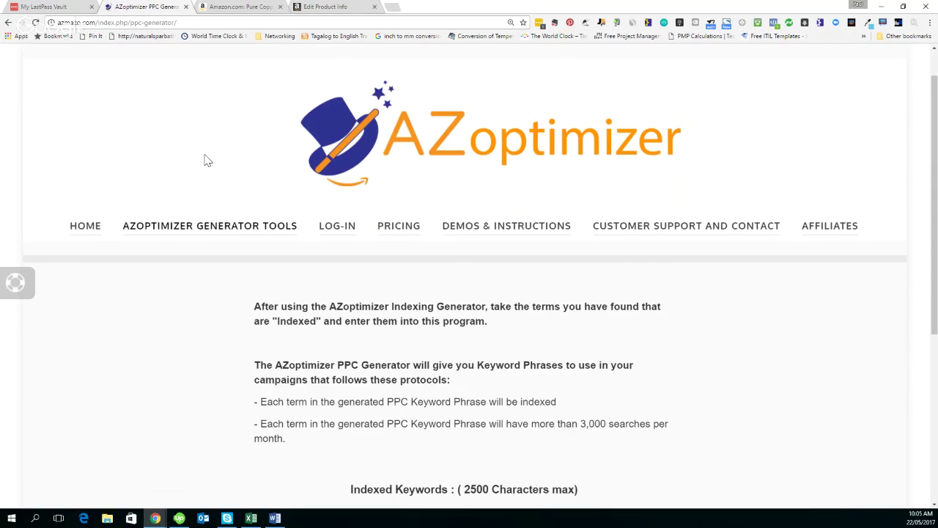
pyautogui.scroll(-2, 206, 160)
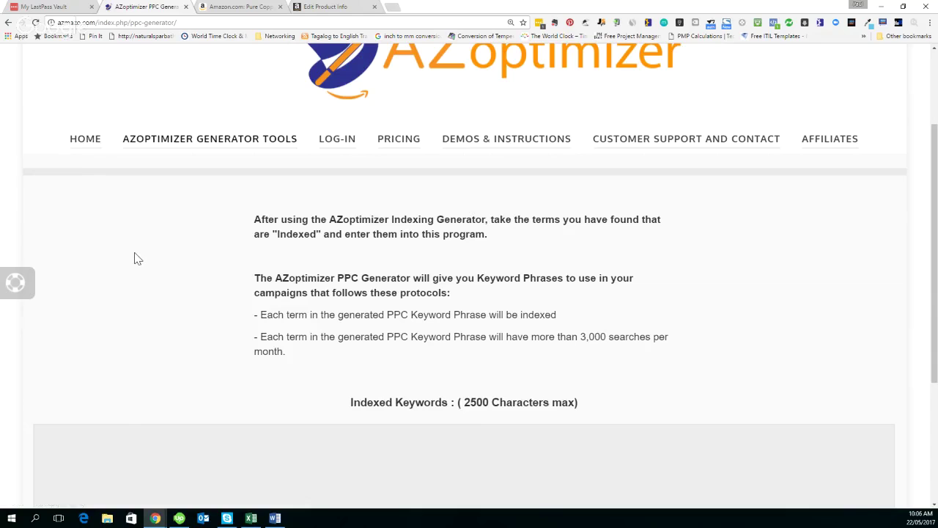
pyautogui.scroll(1, 134, 258)
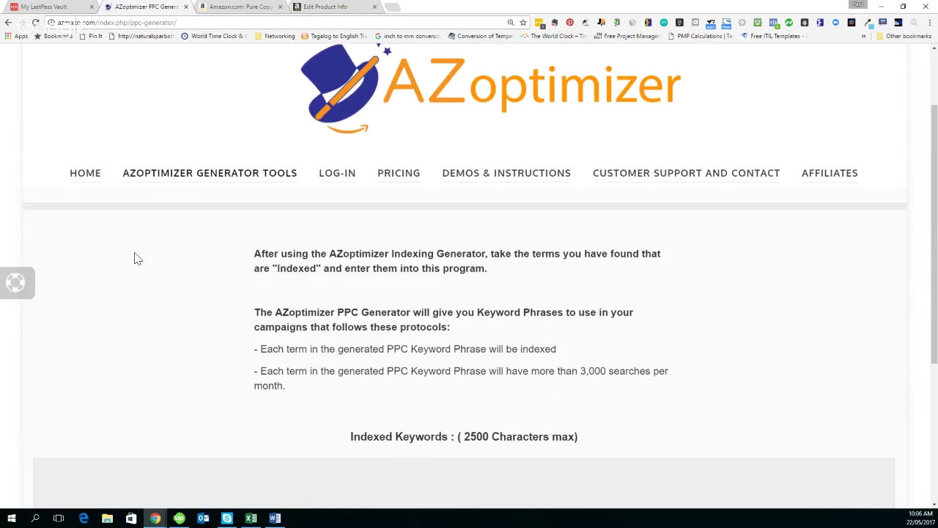
pyautogui.scroll(3, 135, 259)
# Step: Go back to the Optimizing Generator and look over its empty All Keywords, Title and Bullet boxes
pyautogui.moveTo(136, 269)
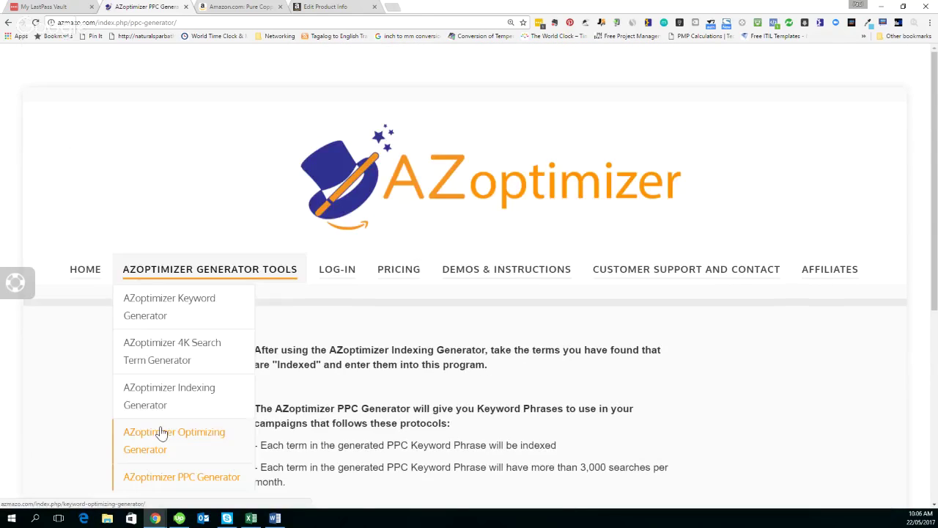
pyautogui.click(161, 434)
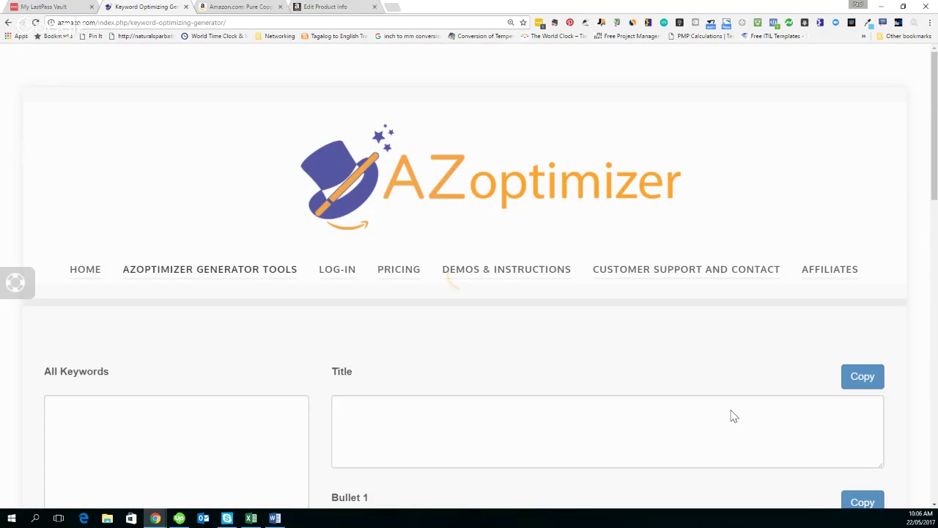
pyautogui.scroll(-1, 358, 358)
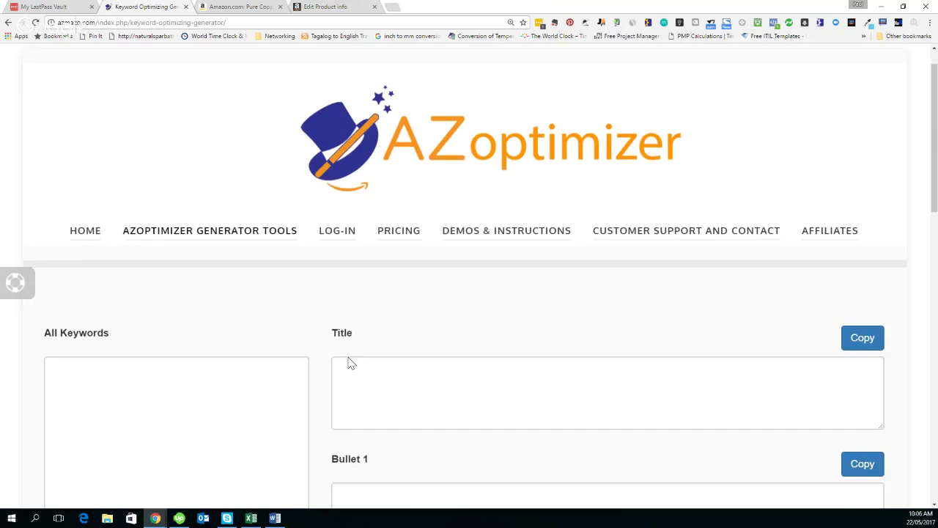
pyautogui.scroll(-3, 350, 363)
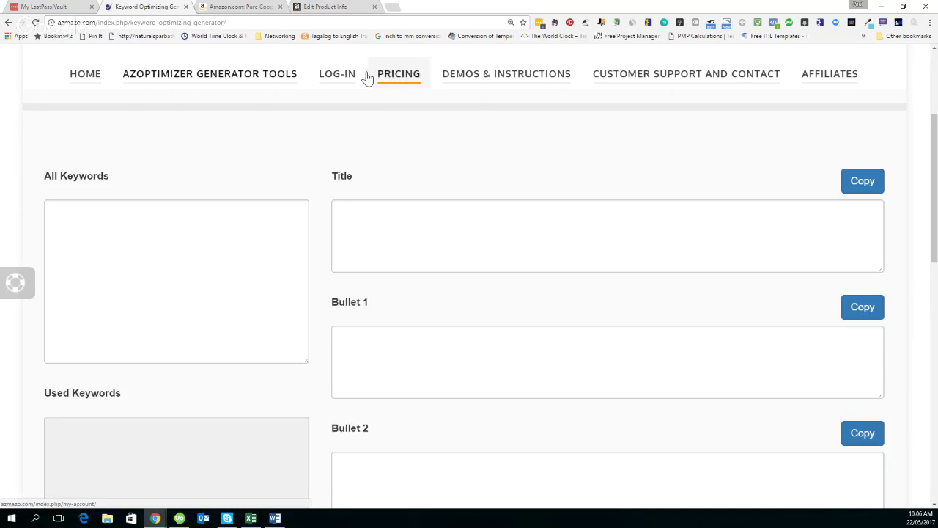
pyautogui.moveTo(208, 74)
pyautogui.scroll(-2, 209, 148)
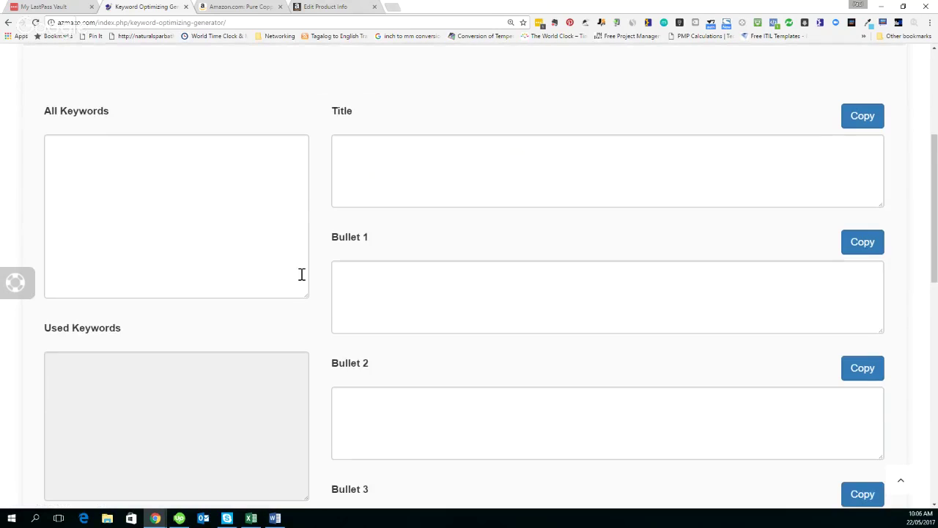
pyautogui.scroll(2, 301, 274)
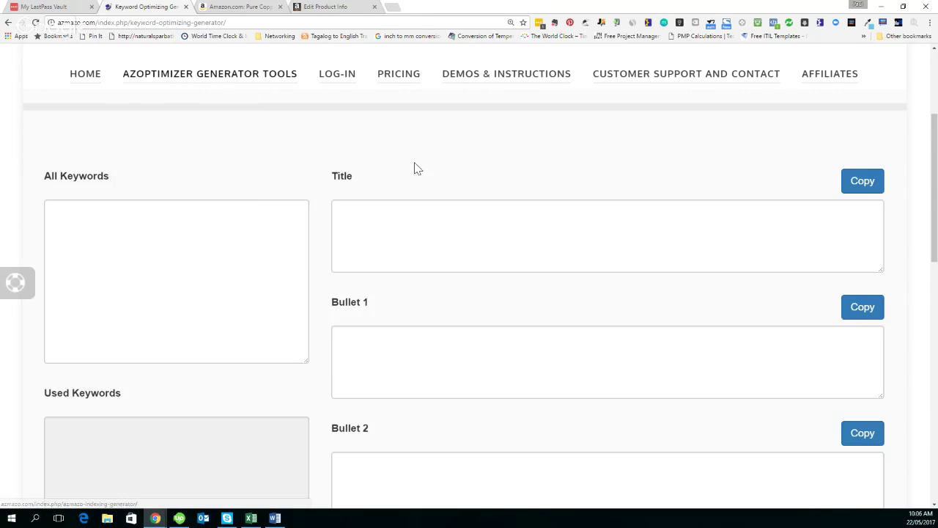
# Step: Go to the HOME page and scroll down to the 'Try our free trial now!' download offer
pyautogui.click(90, 79)
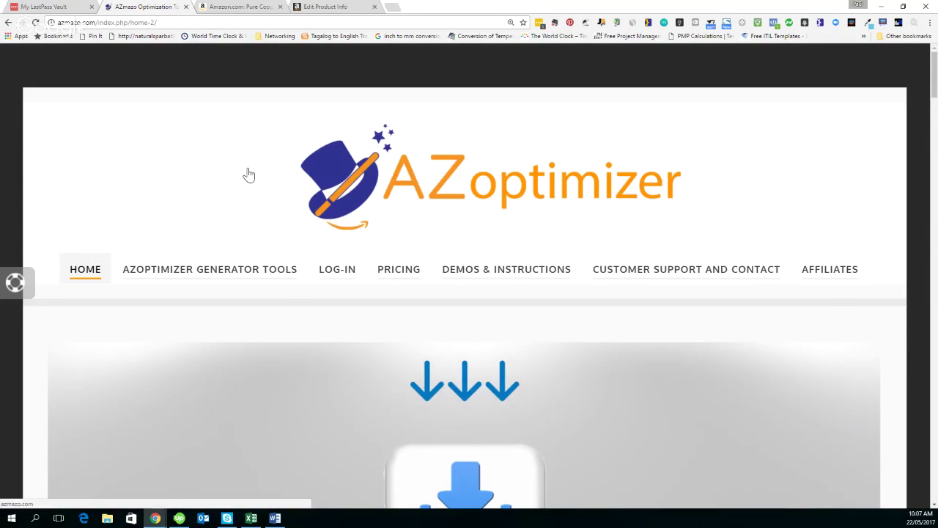
pyautogui.scroll(-1, 248, 174)
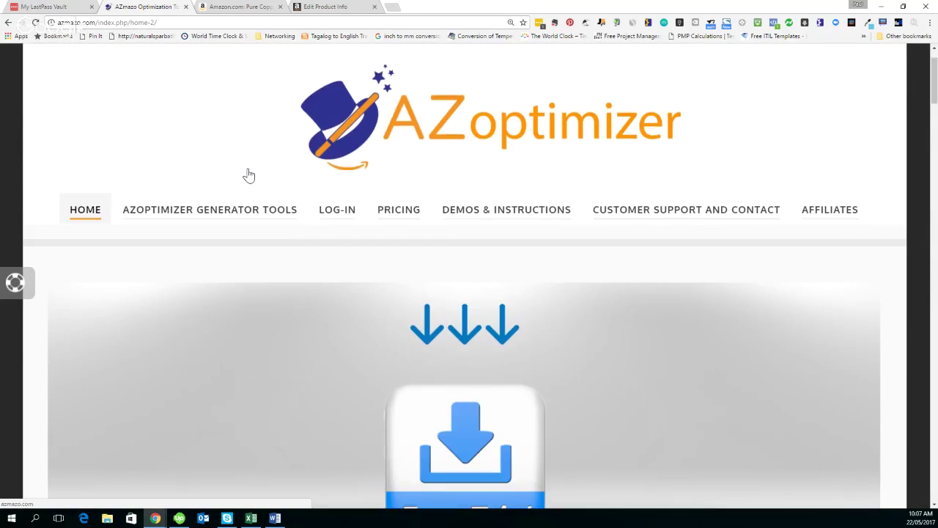
pyautogui.scroll(-2, 249, 174)
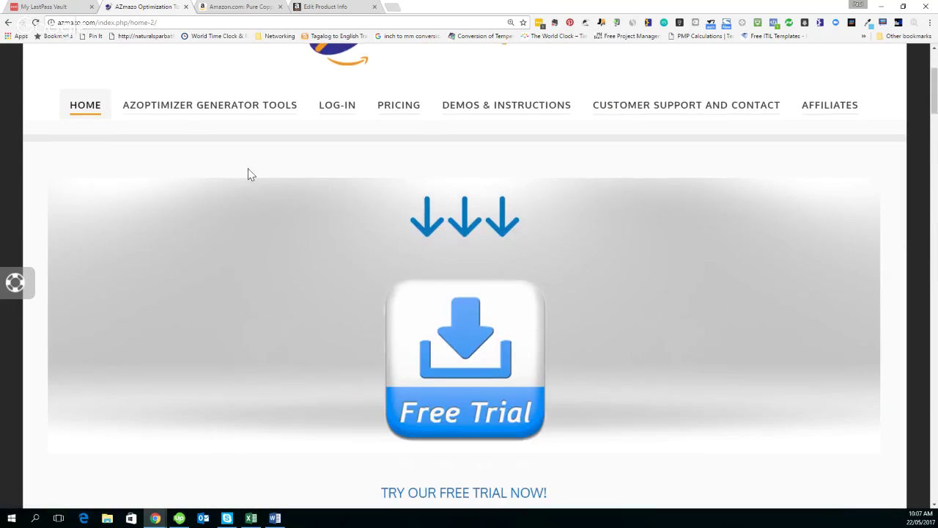
pyautogui.scroll(-1, 248, 175)
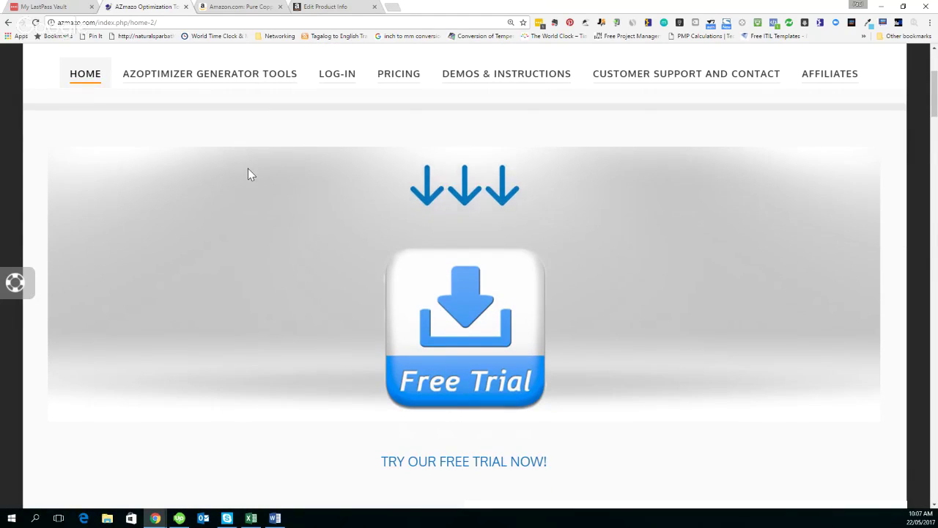